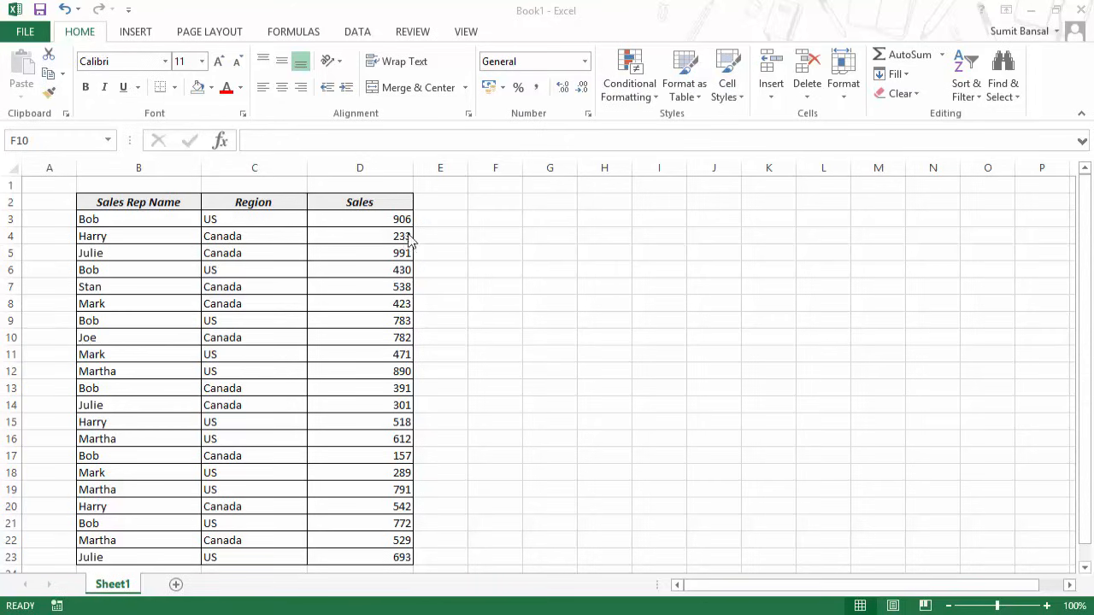
pyautogui.click(654, 99)
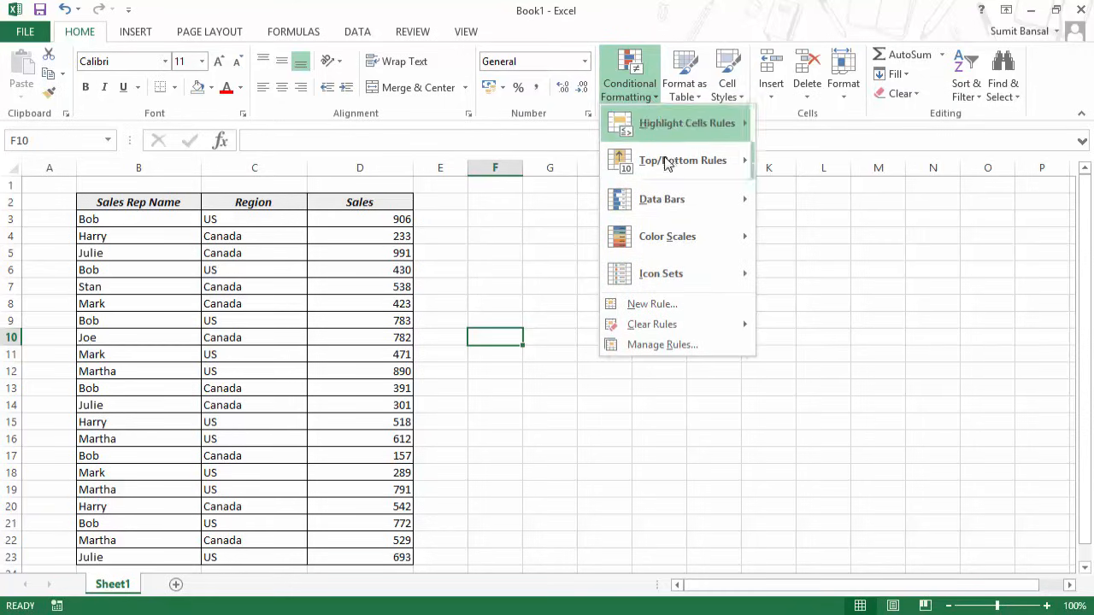
pyautogui.moveTo(675, 150)
pyautogui.click(453, 260)
# Step: Add a conditional formatting rule to D3:D23 that highlights sales greater than 700 with Green Fill with Dark Green Text
pyautogui.moveTo(371, 219); pyautogui.dragTo(369, 553)
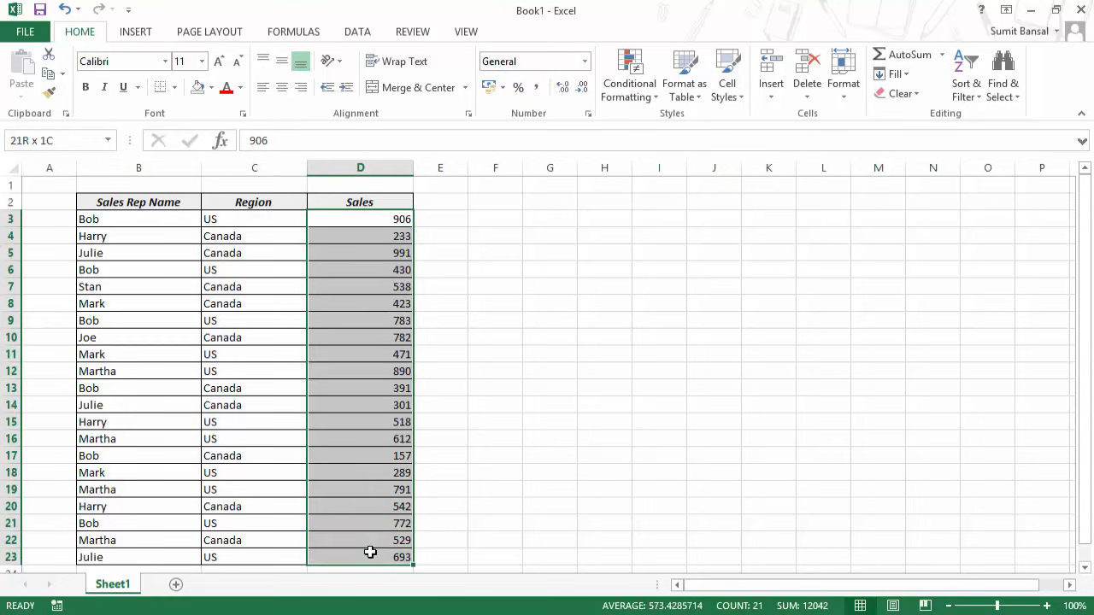
pyautogui.click(645, 99)
pyautogui.moveTo(673, 134)
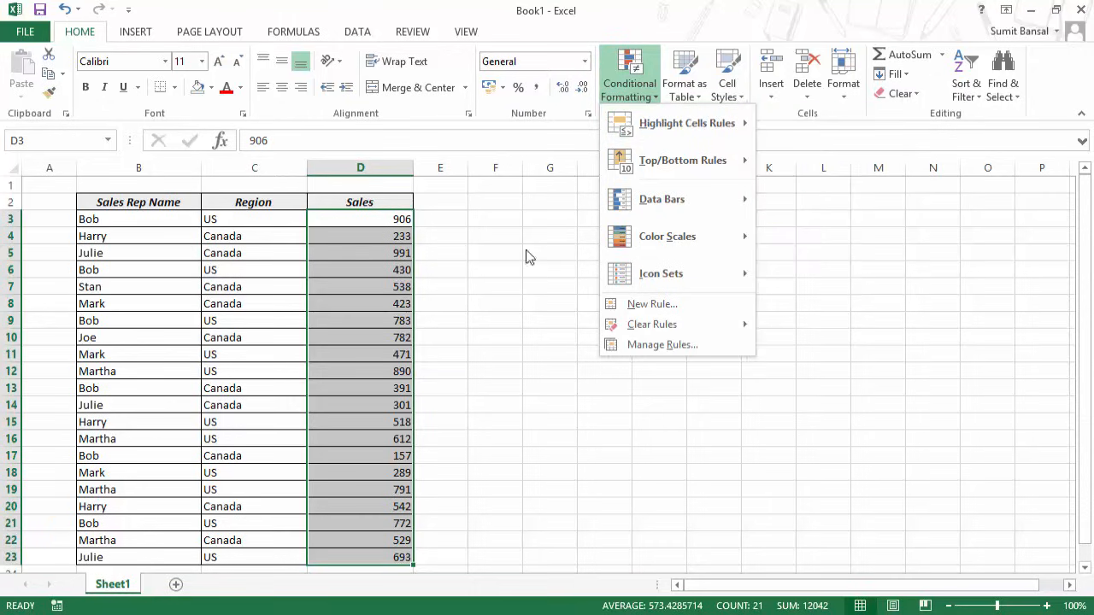
pyautogui.click(825, 128)
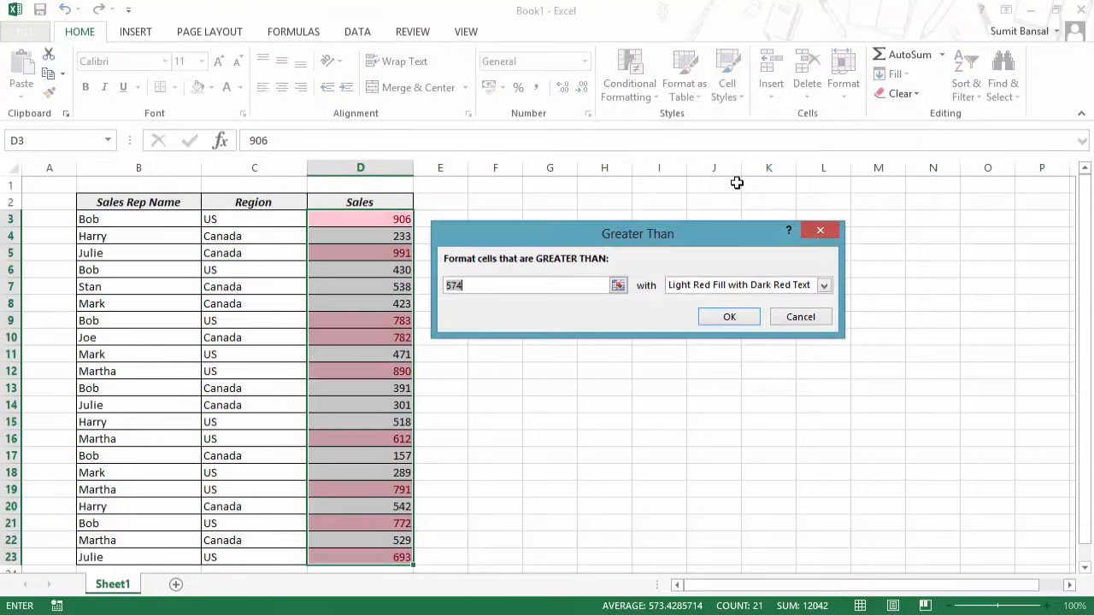
pyautogui.moveTo(732, 233); pyautogui.dragTo(796, 201)
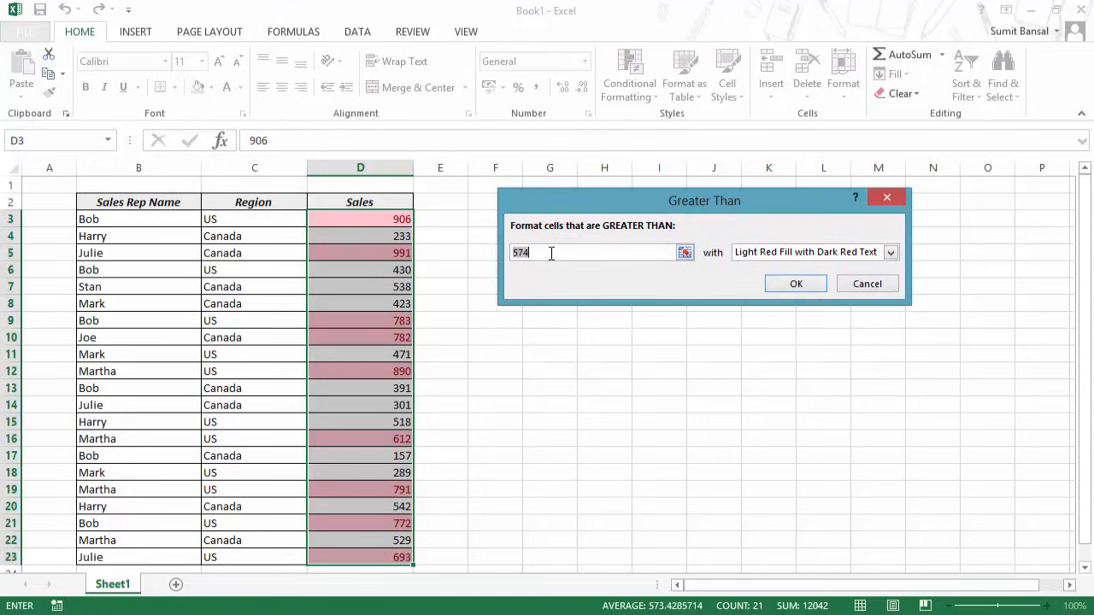
pyautogui.click(551, 253)
pyautogui.write('700')
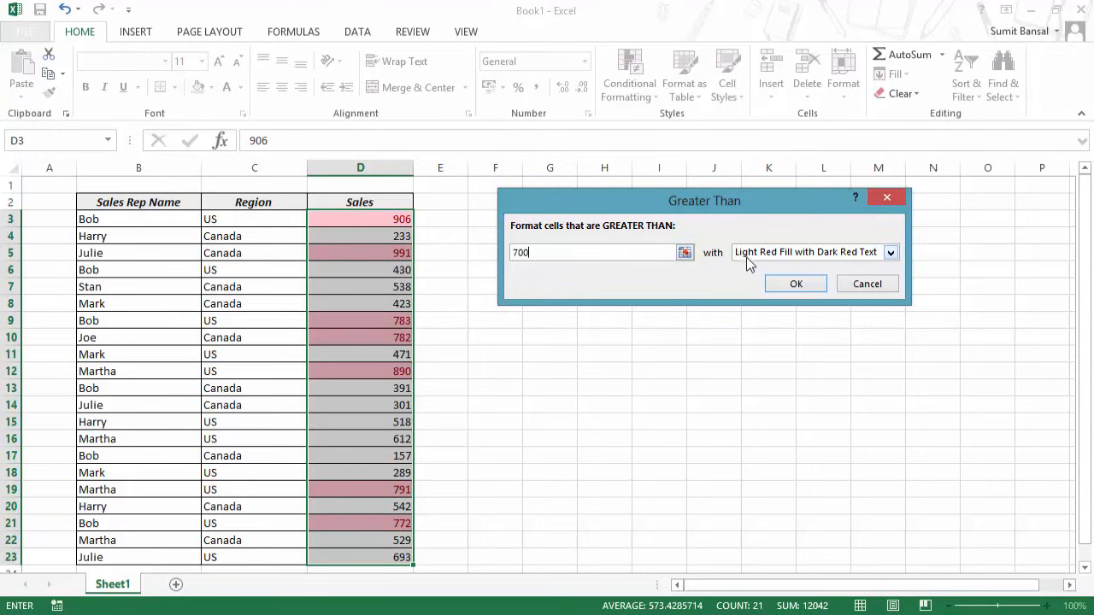
pyautogui.click(891, 255)
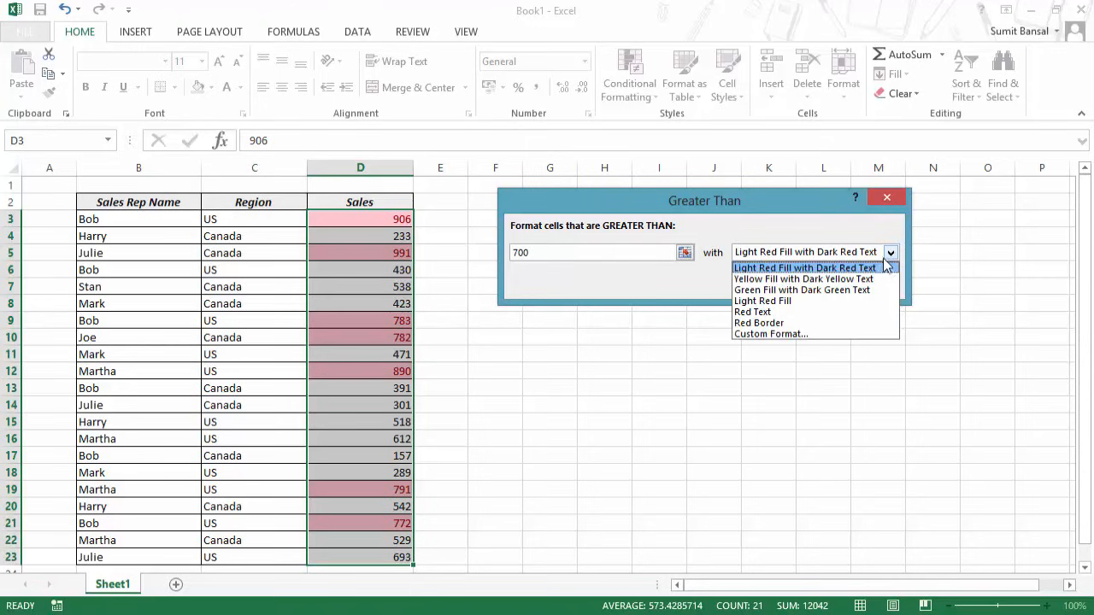
pyautogui.click(782, 294)
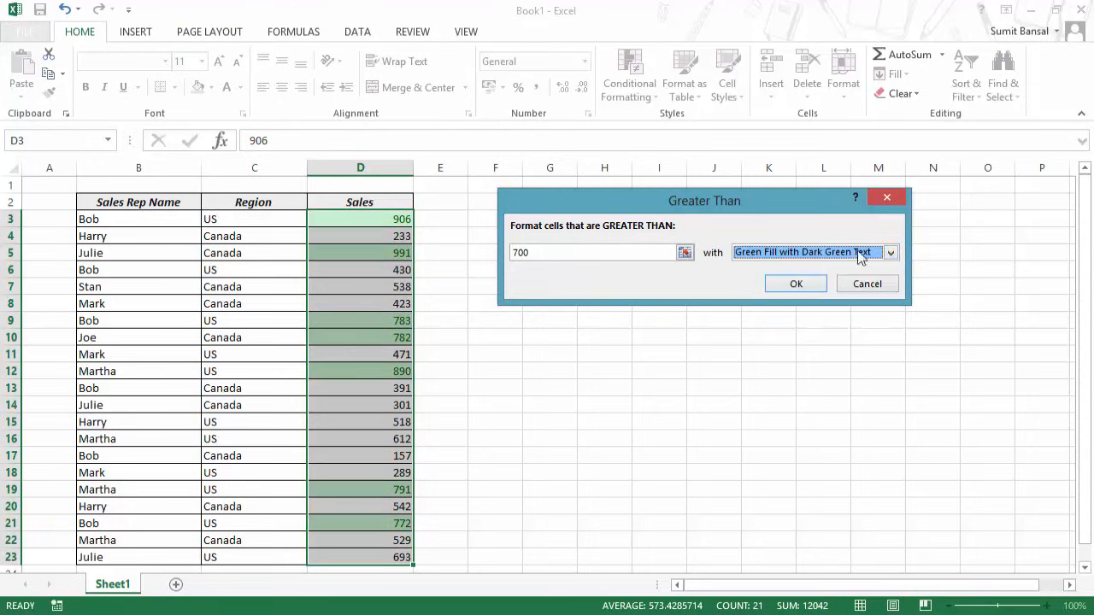
pyautogui.click(808, 282)
pyautogui.click(606, 341)
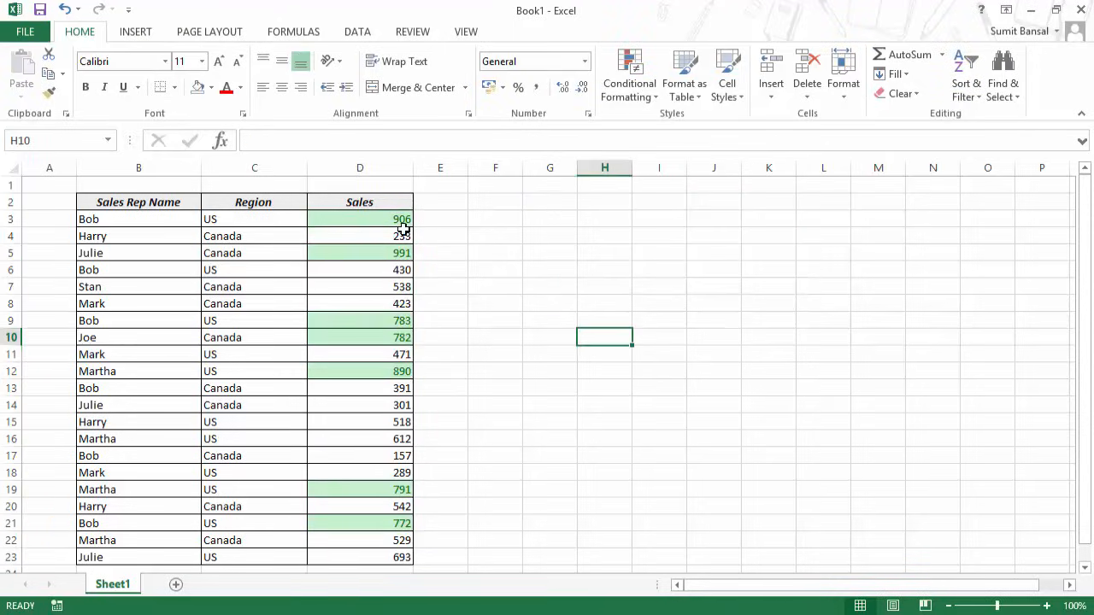
# Step: Add a second rule to D3:D23 that highlights sales less than 300 with Light Red Fill with Dark Red Text
pyautogui.moveTo(383, 222); pyautogui.dragTo(382, 552)
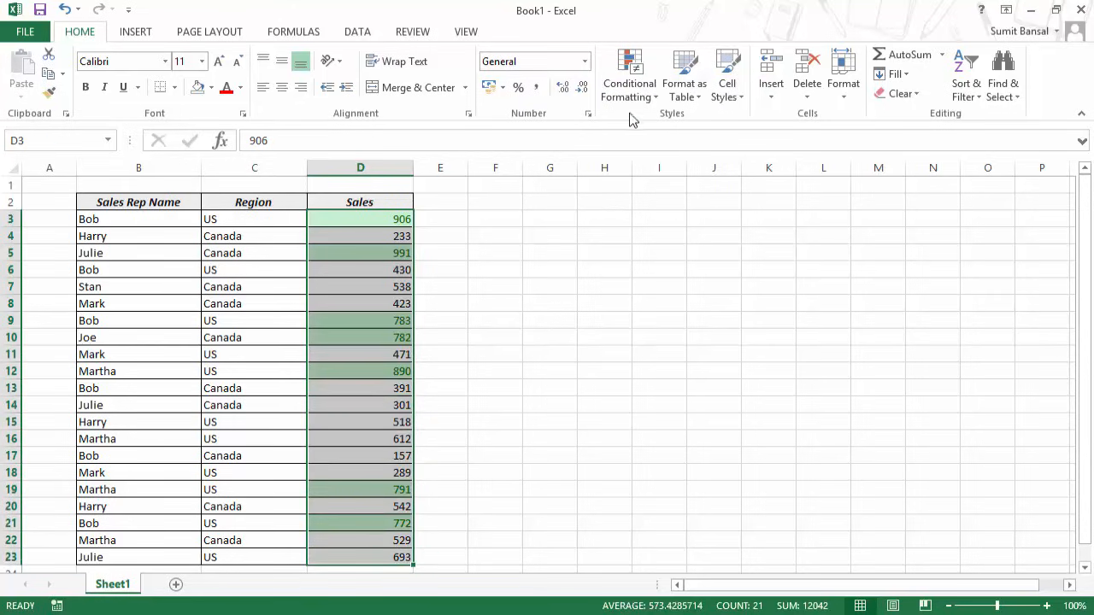
pyautogui.click(630, 89)
pyautogui.moveTo(653, 121)
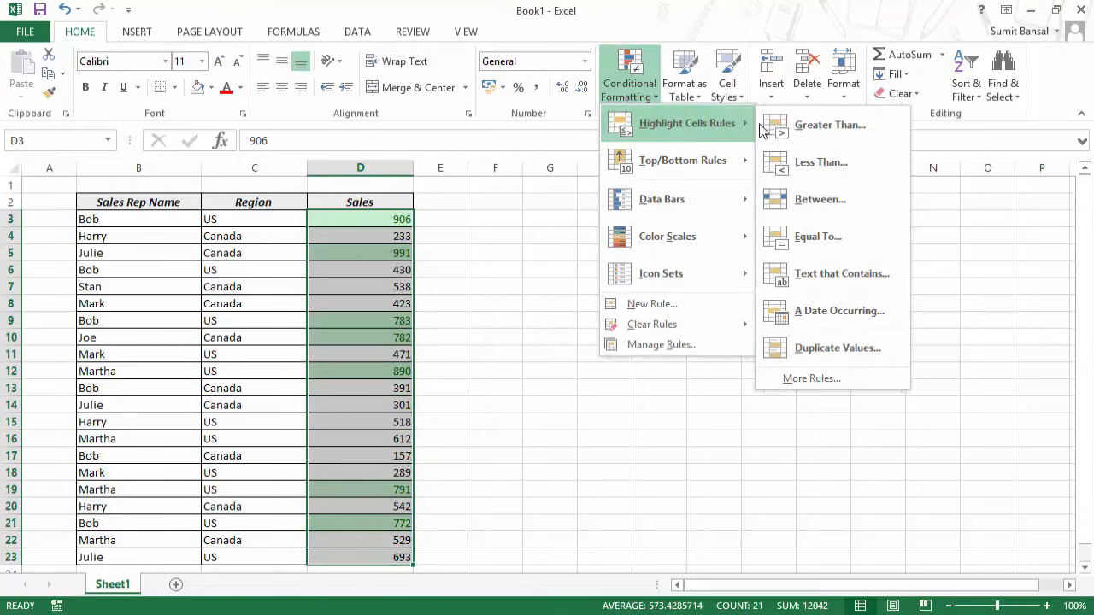
pyautogui.click(818, 162)
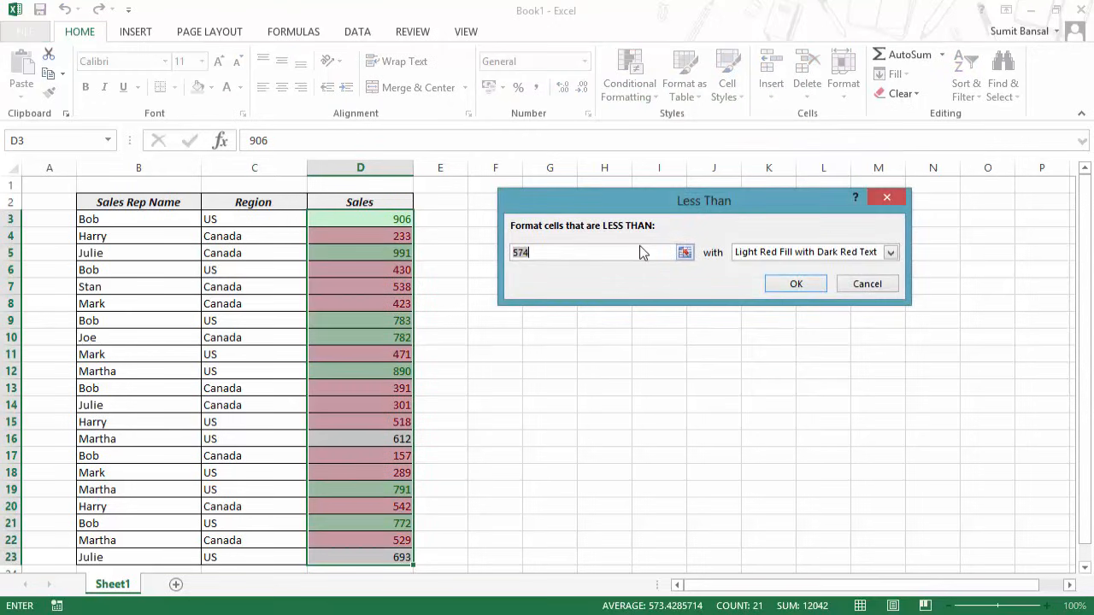
pyautogui.write('200')
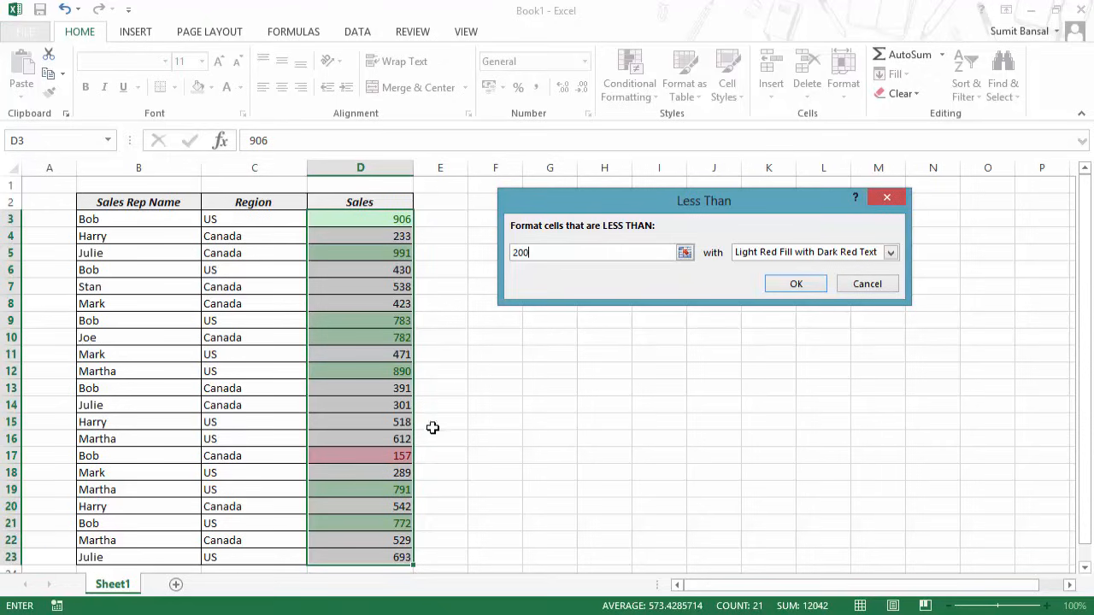
pyautogui.moveTo(540, 251); pyautogui.dragTo(504, 251)
pyautogui.write('300')
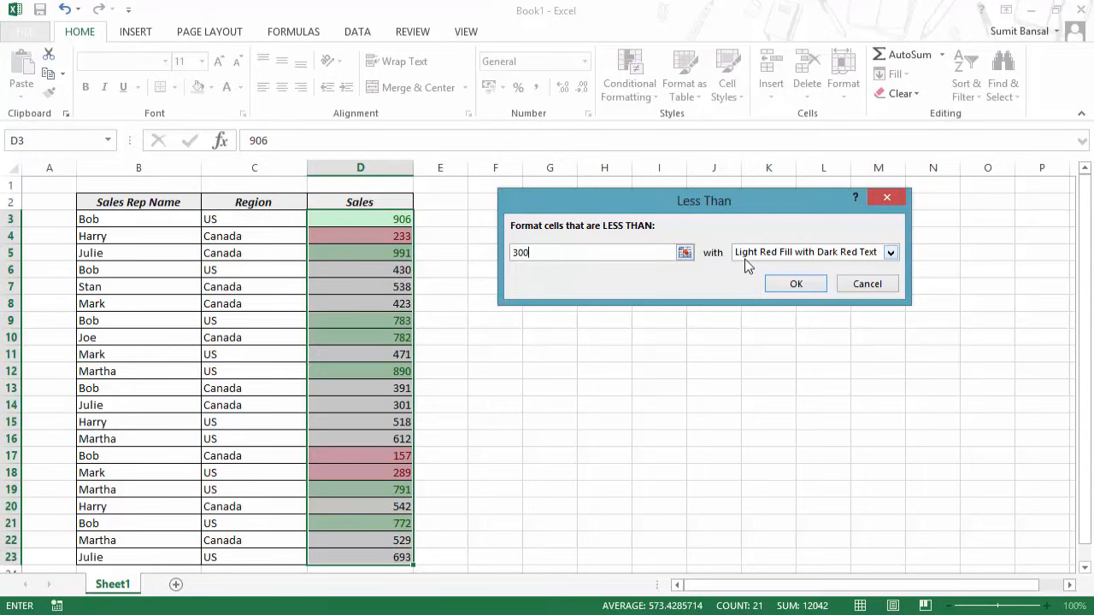
pyautogui.click(806, 283)
pyautogui.click(498, 265)
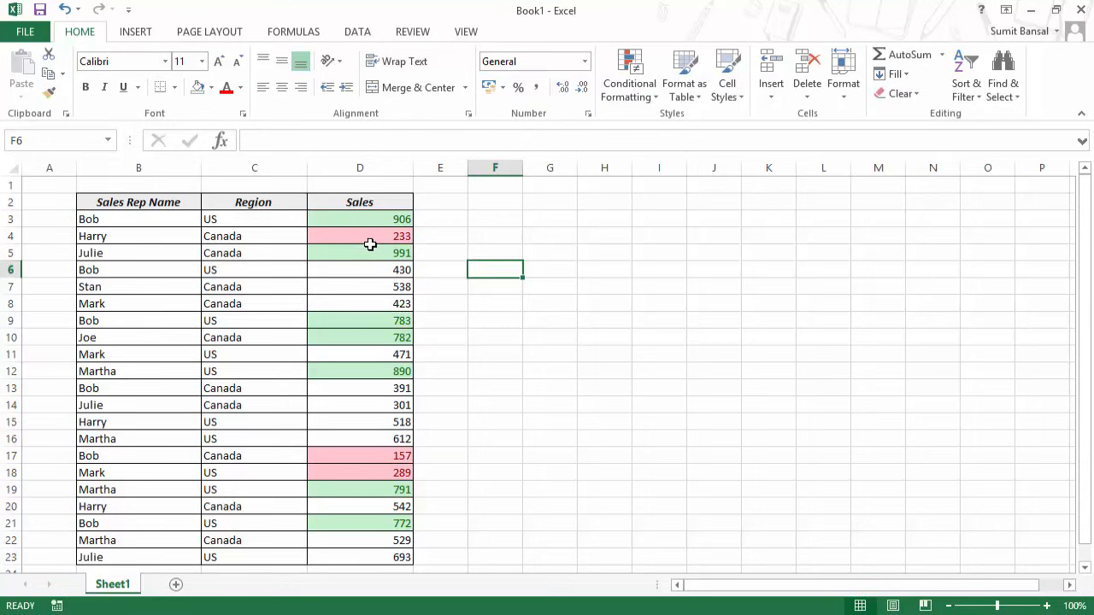
# Step: Clear all conditional formatting rules from the Sales cells D3:D23
pyautogui.moveTo(366, 222); pyautogui.dragTo(376, 558)
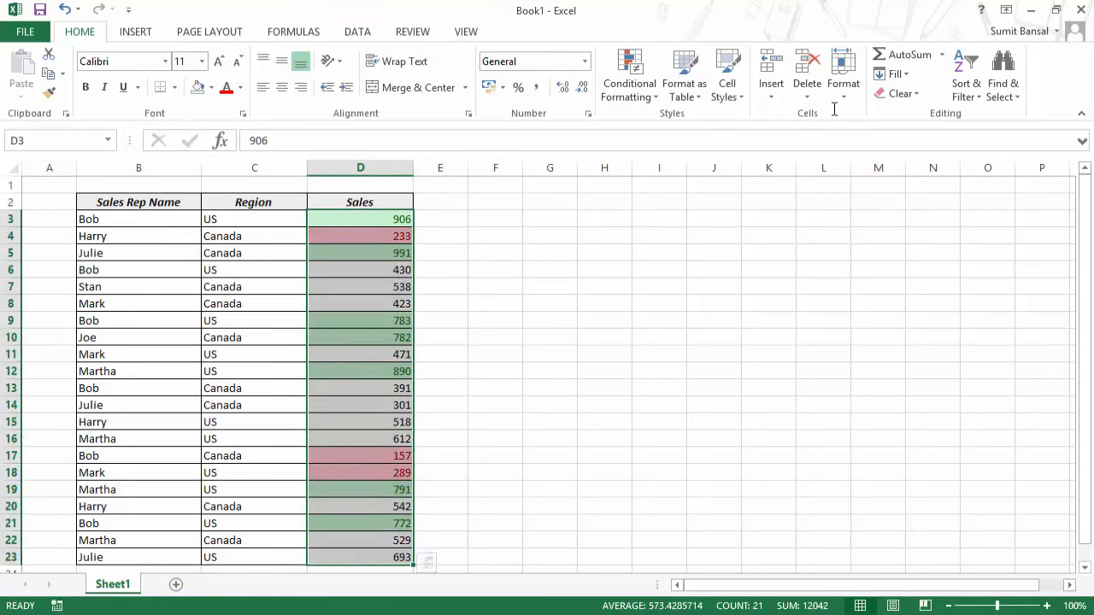
pyautogui.click(684, 82)
pyautogui.click(630, 85)
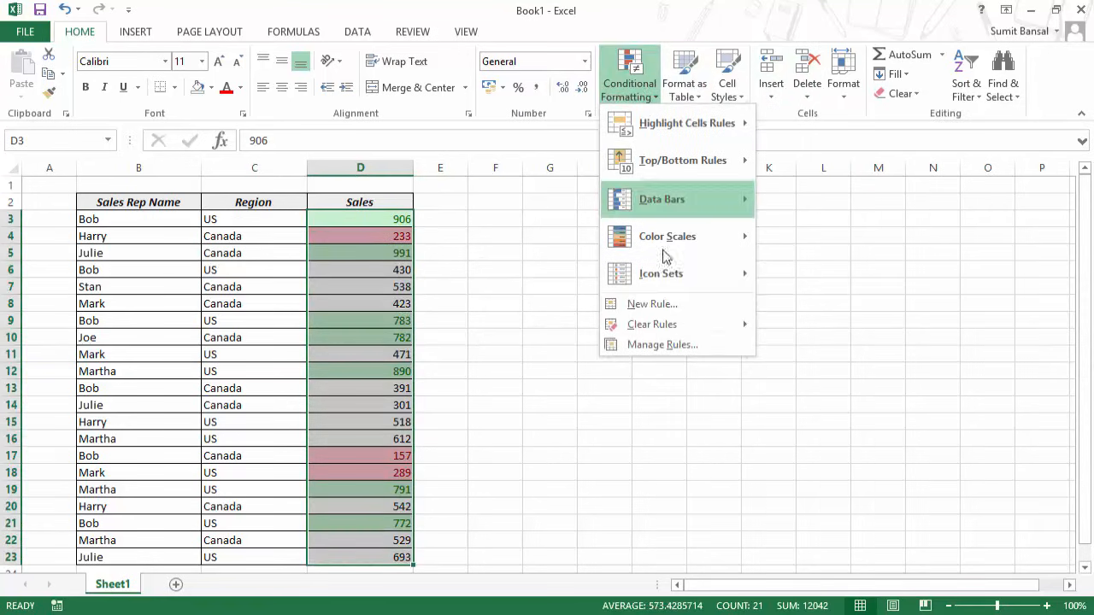
pyautogui.moveTo(672, 325)
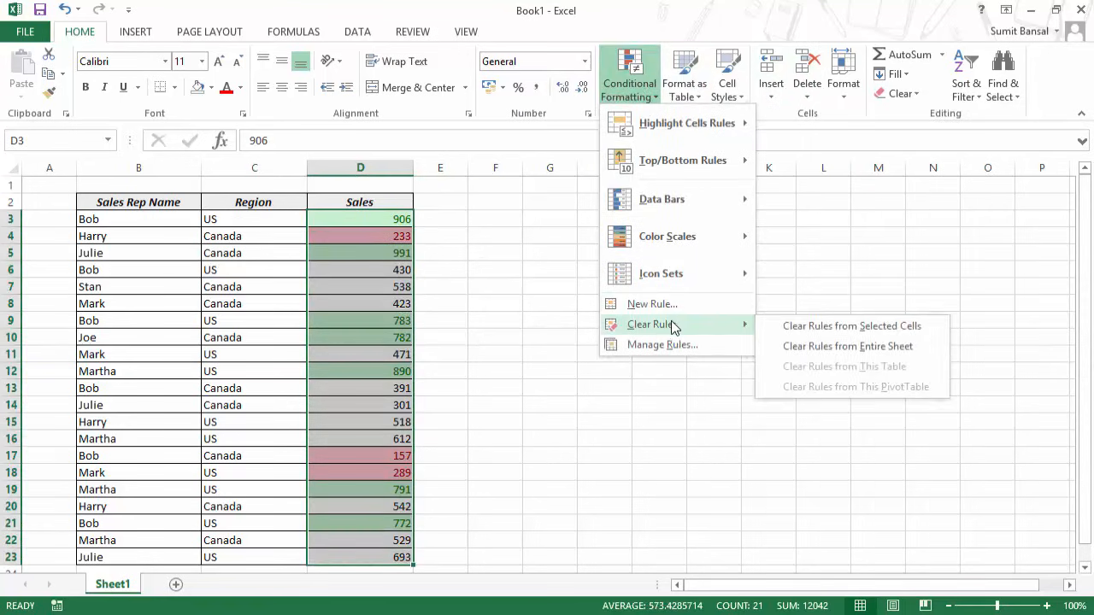
pyautogui.click(810, 327)
# Step: Try a Text That Contains highlight rule with *r* on the sales rep names in B3:B23, without applying it
pyautogui.click(630, 96)
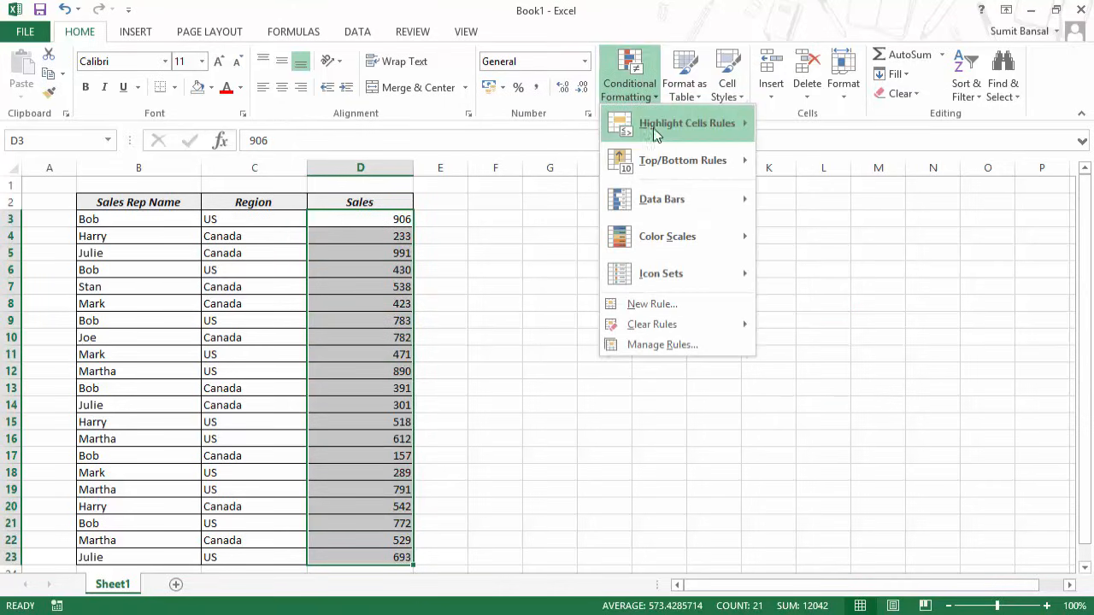
pyautogui.moveTo(653, 128)
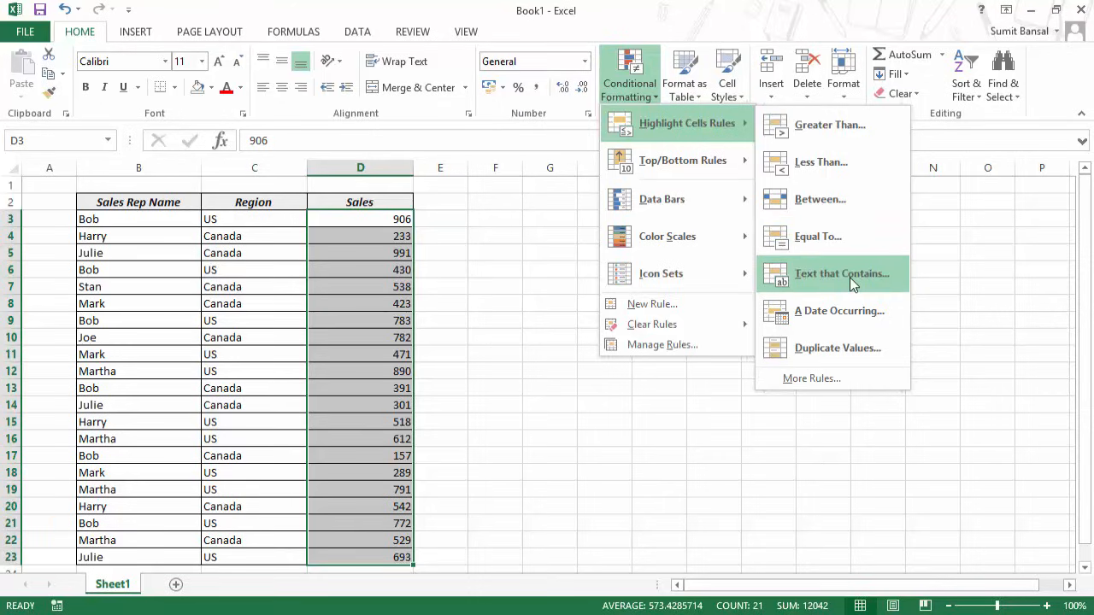
pyautogui.click(137, 225)
pyautogui.moveTo(136, 224); pyautogui.dragTo(129, 557)
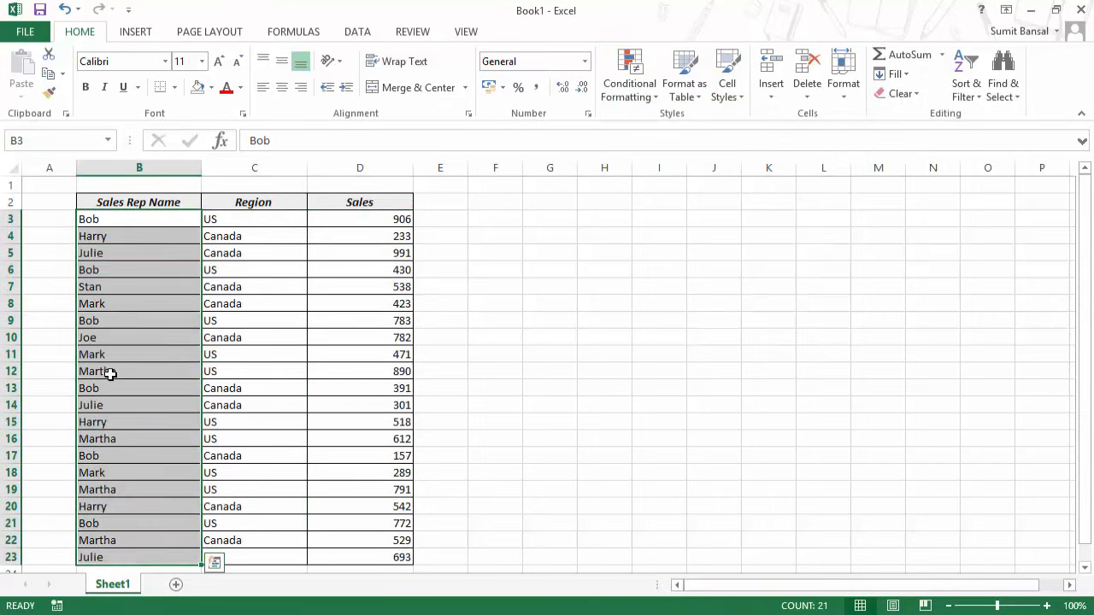
pyautogui.click(608, 75)
pyautogui.moveTo(678, 121)
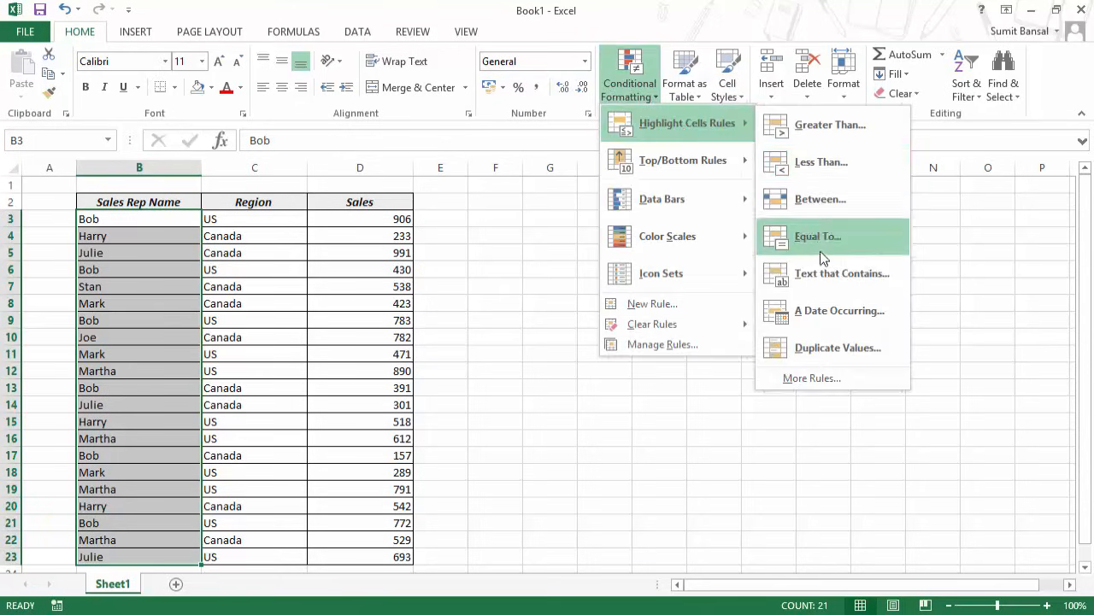
pyautogui.click(844, 275)
pyautogui.moveTo(594, 210); pyautogui.dragTo(545, 227)
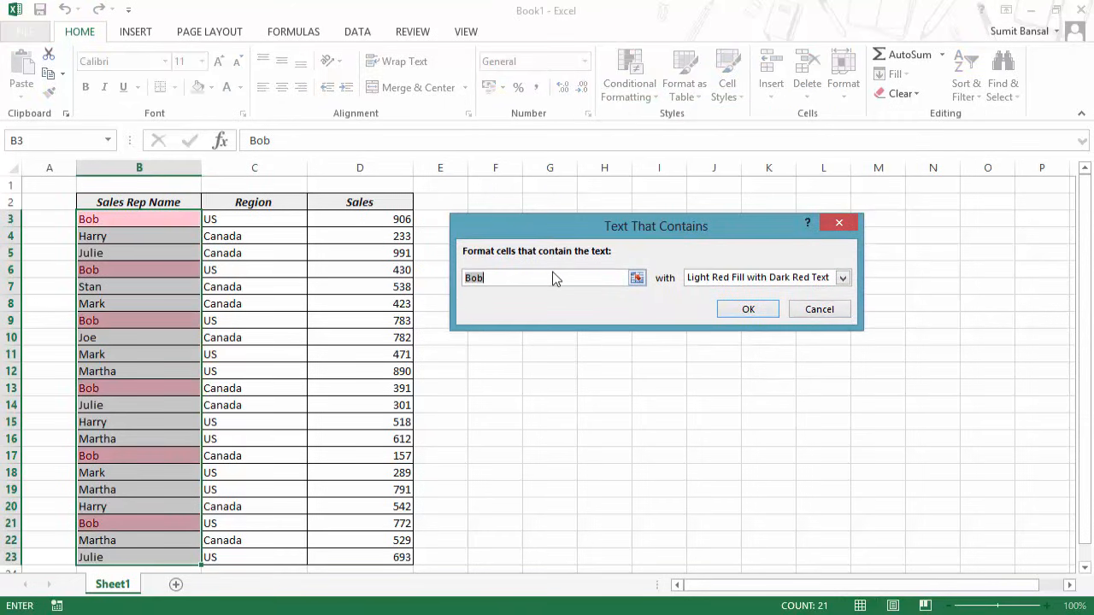
pyautogui.write('*r*')
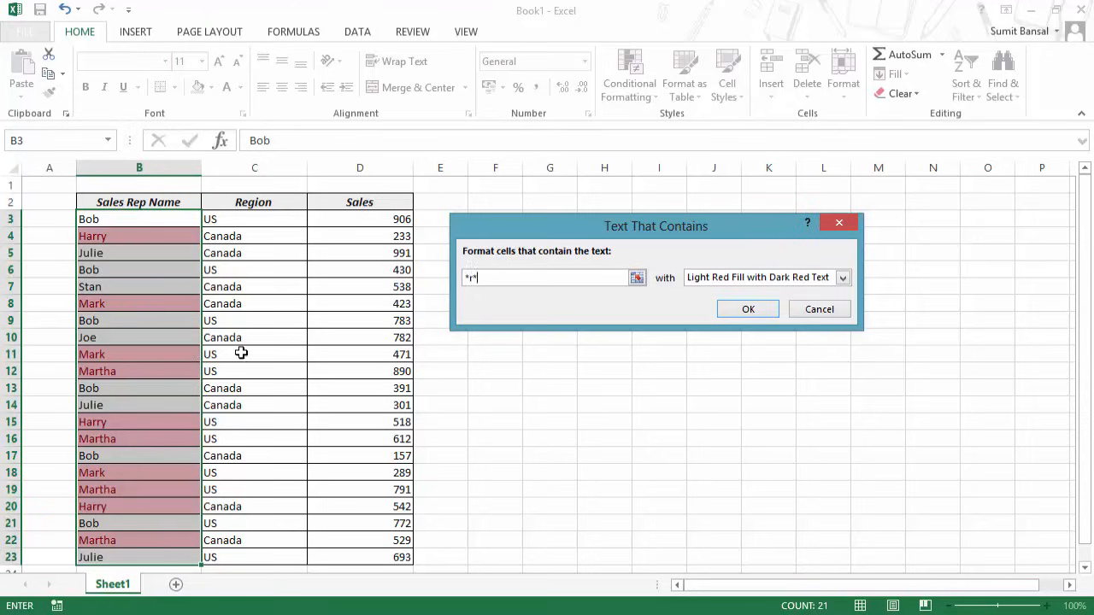
pyautogui.click(819, 309)
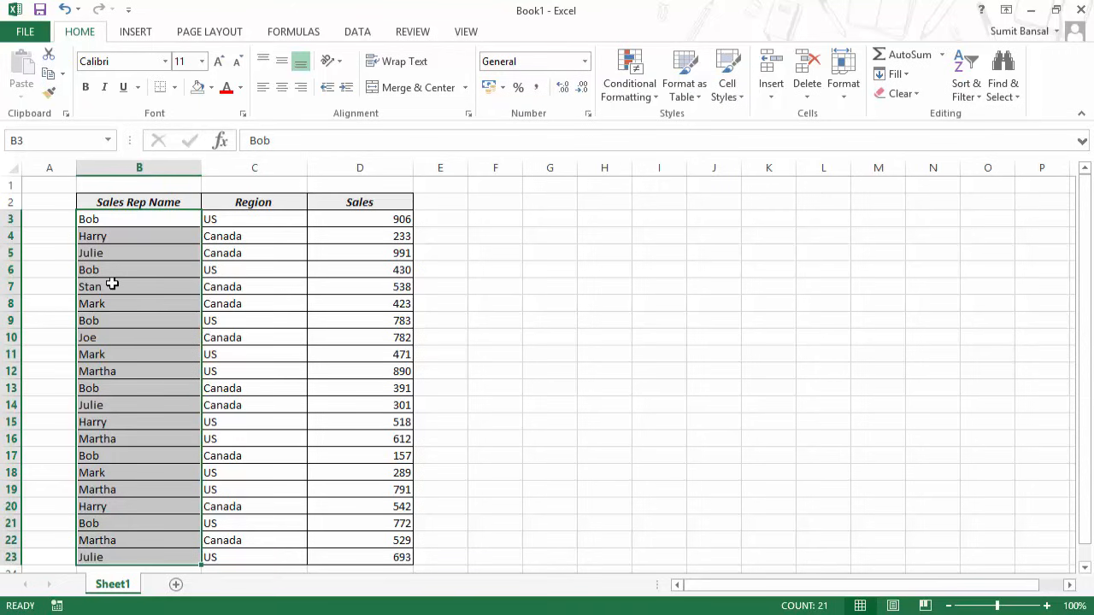
pyautogui.click(648, 104)
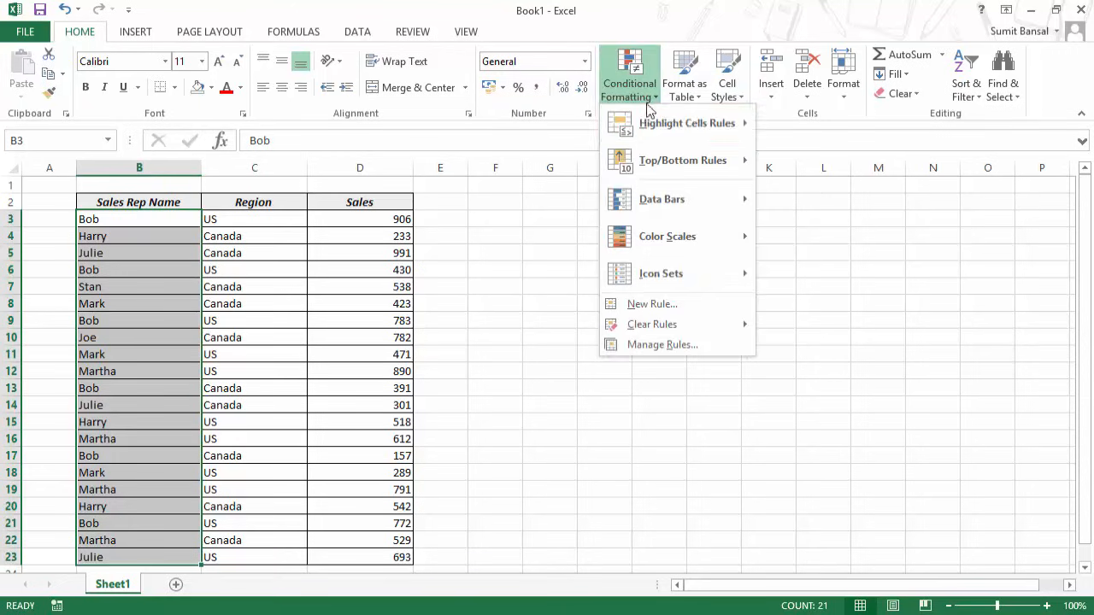
pyautogui.moveTo(658, 126)
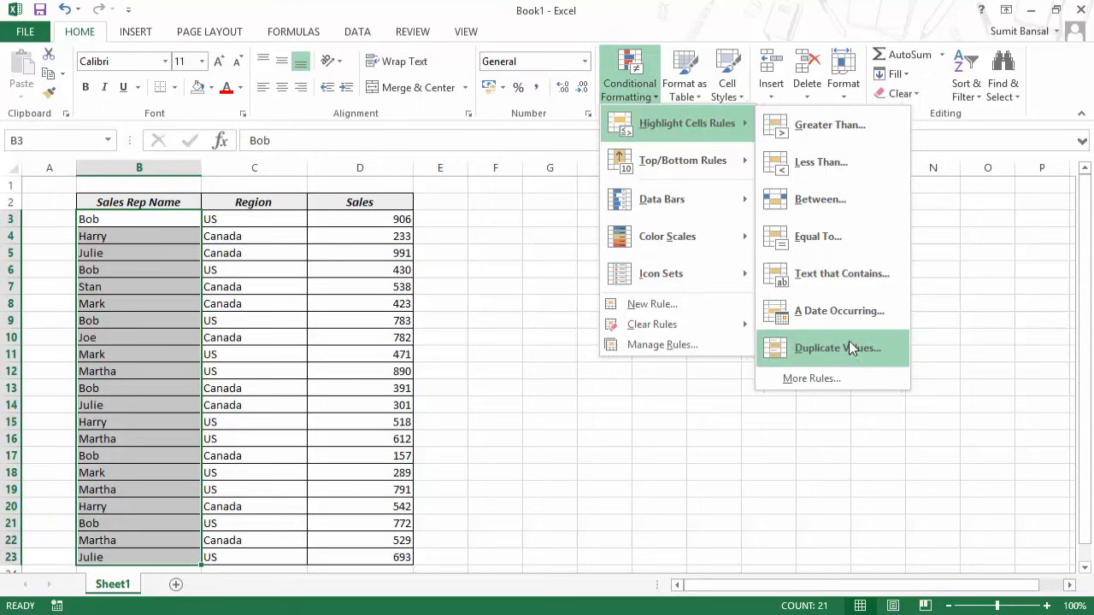
pyautogui.click(493, 244)
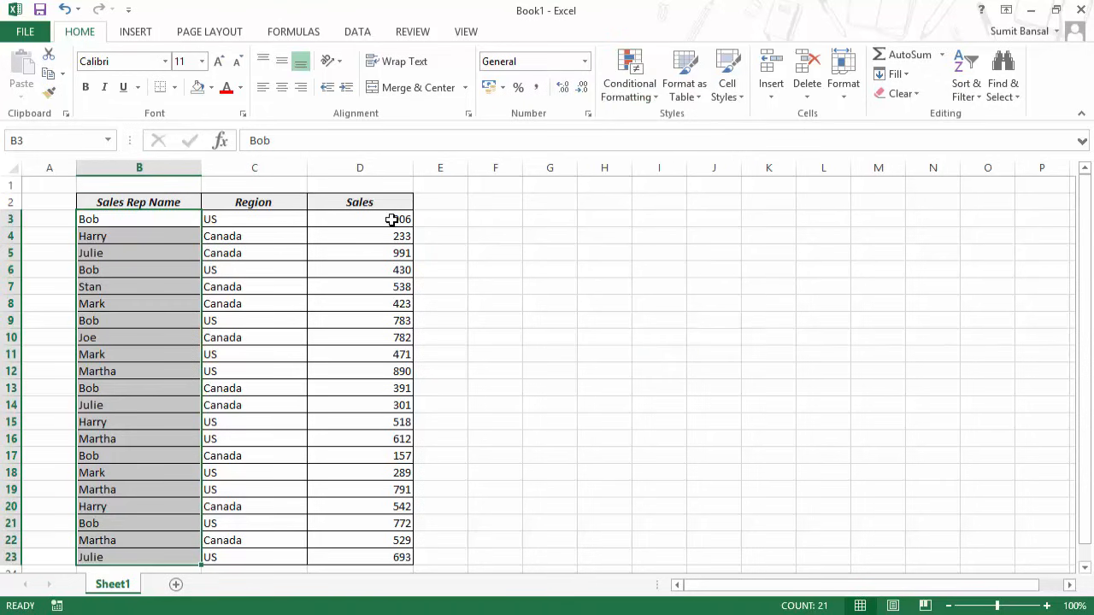
# Step: Add a conditional formatting rule that highlights duplicate values in the Sales cells D3:D23
pyautogui.moveTo(392, 220); pyautogui.dragTo(379, 557)
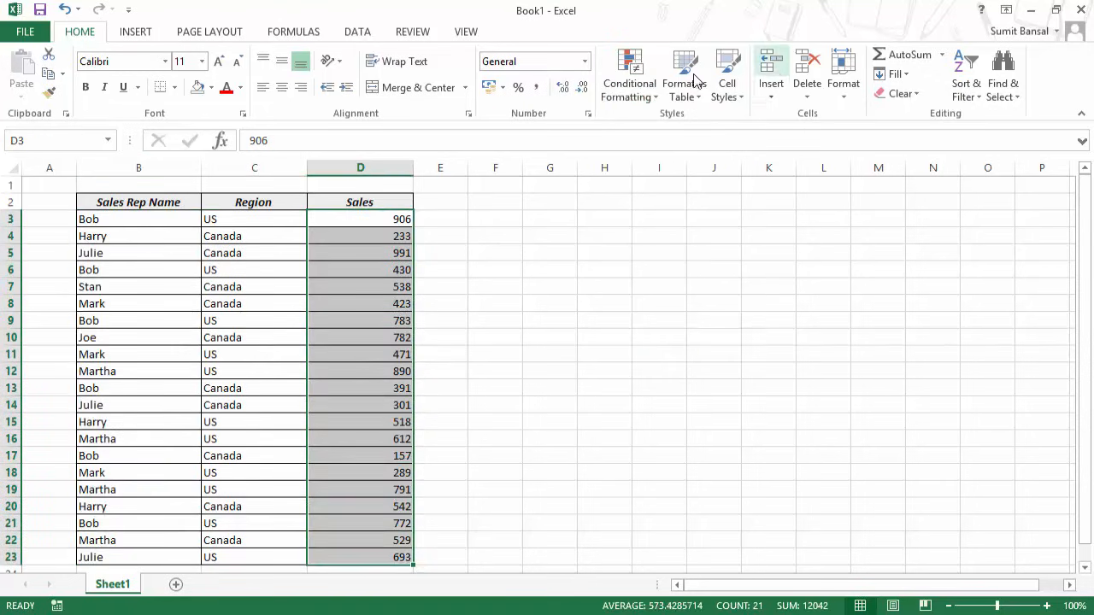
pyautogui.click(633, 91)
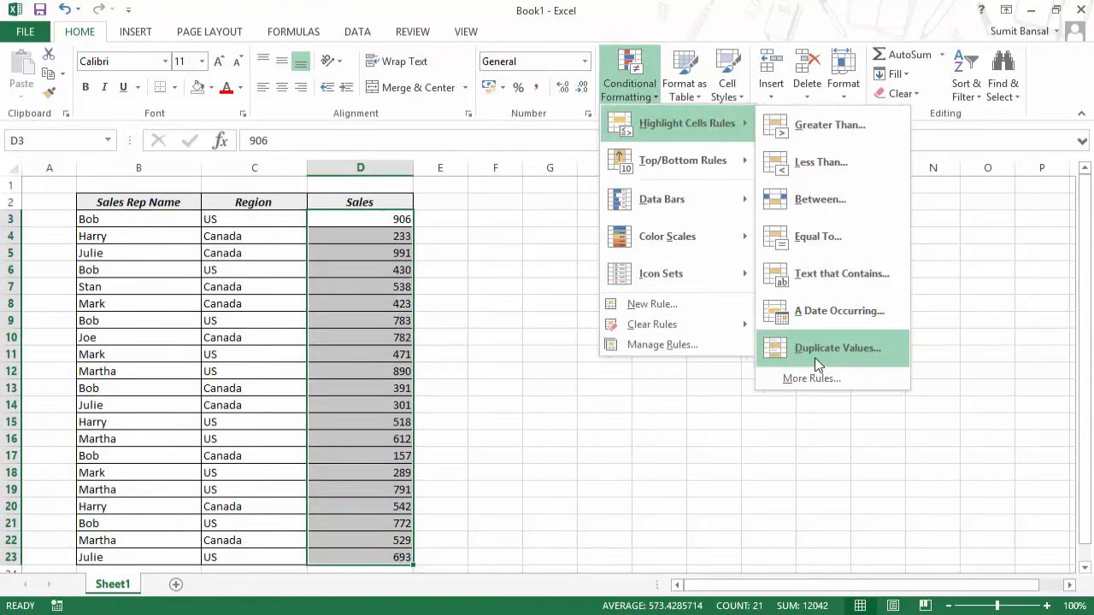
pyautogui.click(814, 356)
pyautogui.click(712, 287)
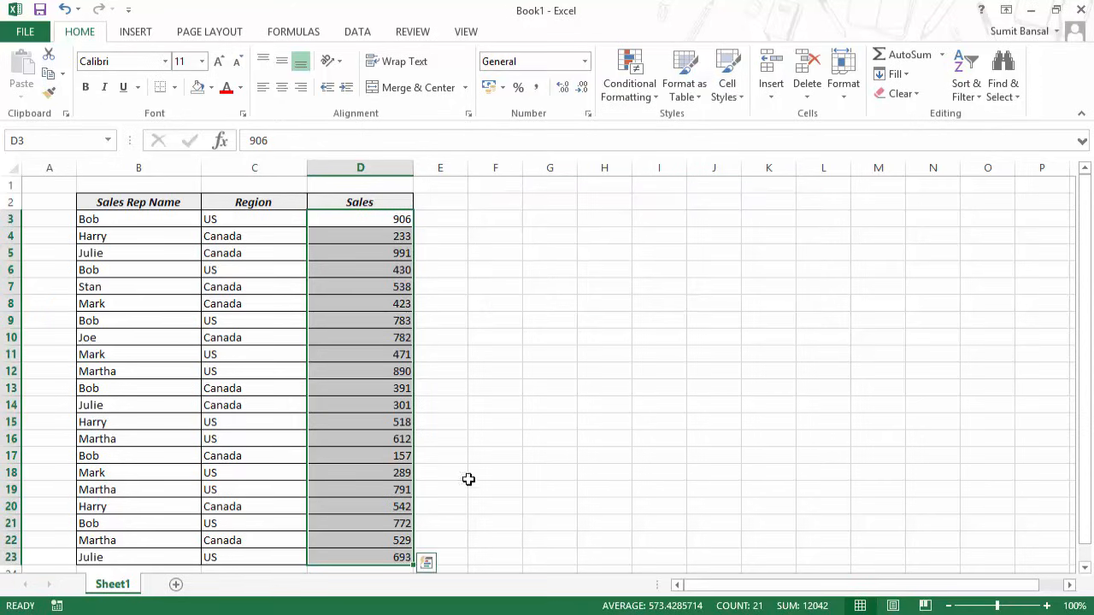
# Step: Copy the sales value 471 from D11 into D12 to create a duplicate that tests the rule
pyautogui.click(459, 356)
pyautogui.click(390, 356)
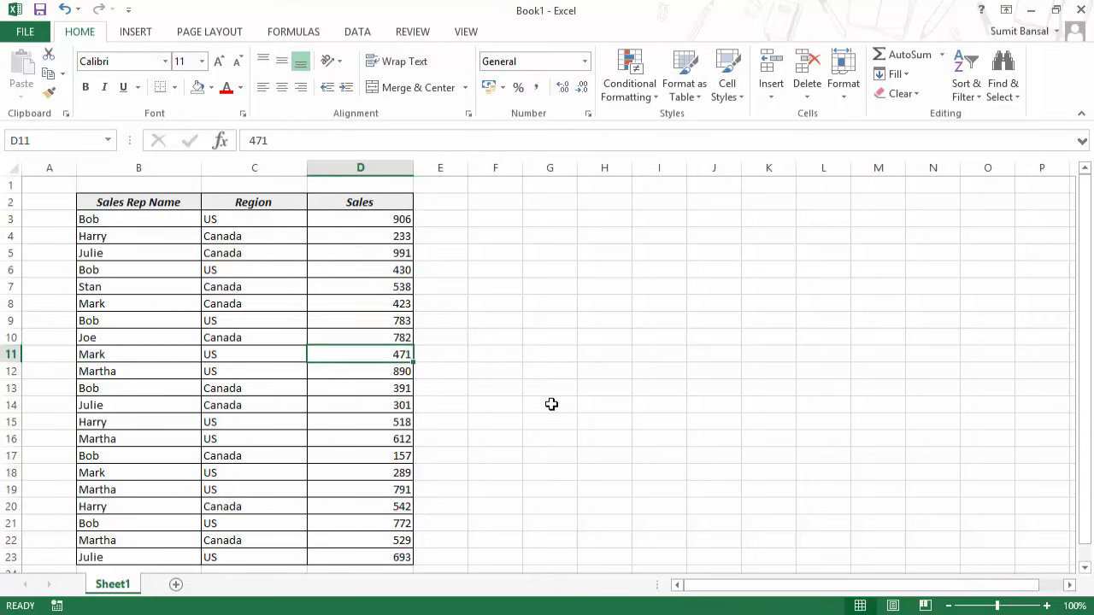
pyautogui.hotkey('ctrl', 'c')
pyautogui.press('Down')
pyautogui.hotkey('ctrl', 'v')
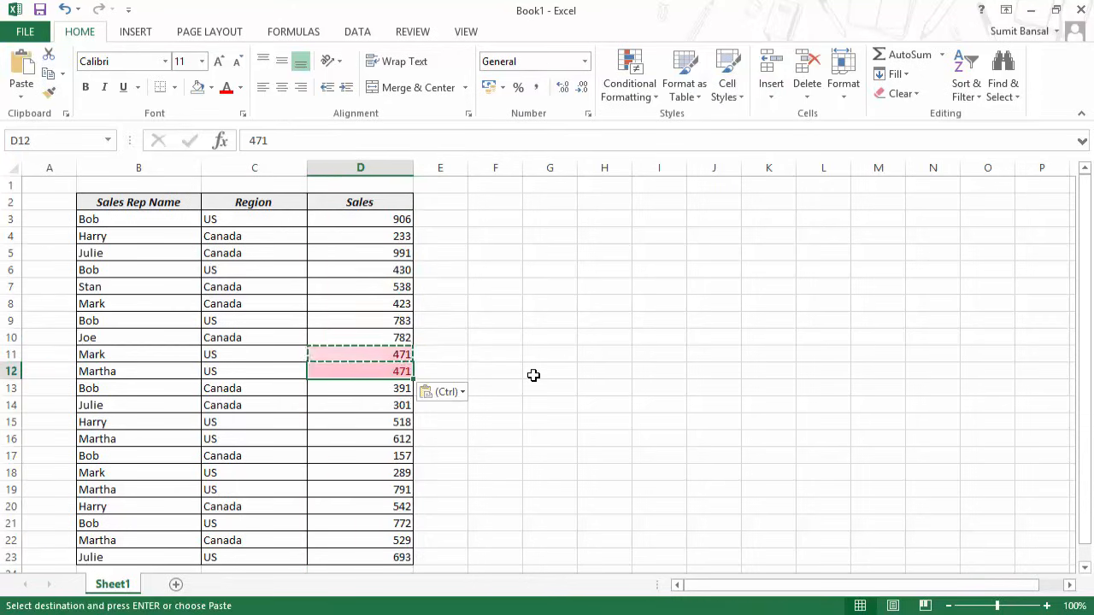
pyautogui.click(549, 369)
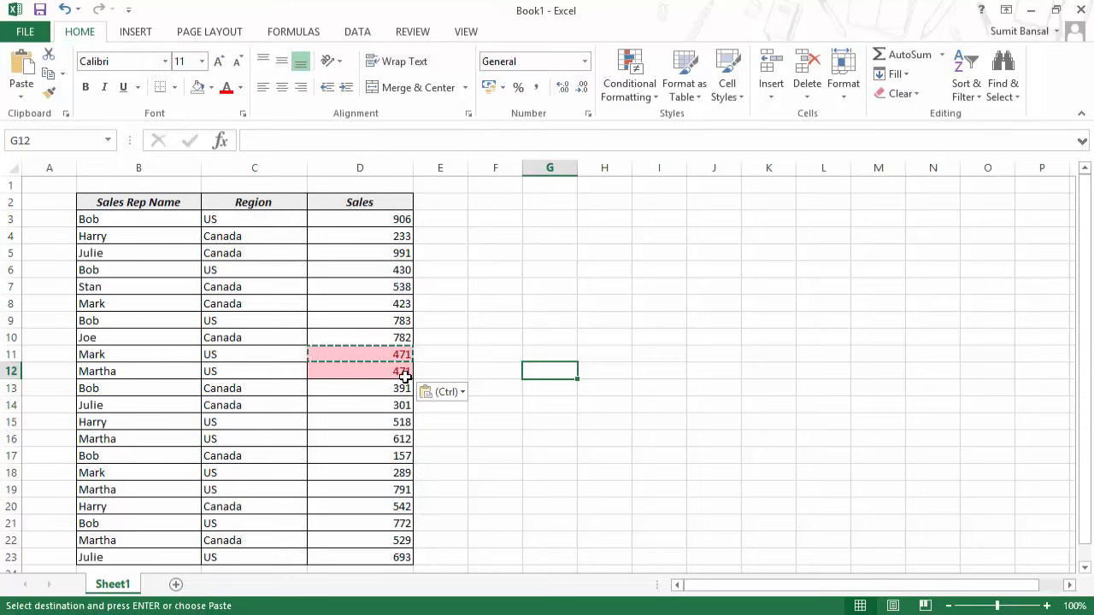
pyautogui.click(393, 371)
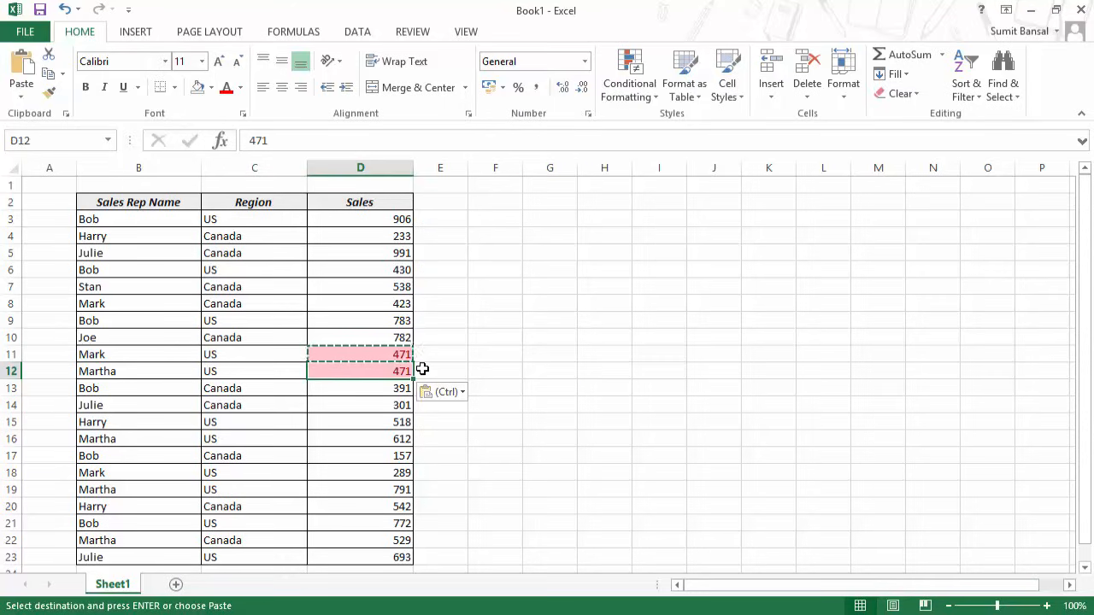
# Step: Restore the original sales value 890 in D12 and clear the conditional formatting rules from the Sales cells D3:D23
pyautogui.press('Delete')
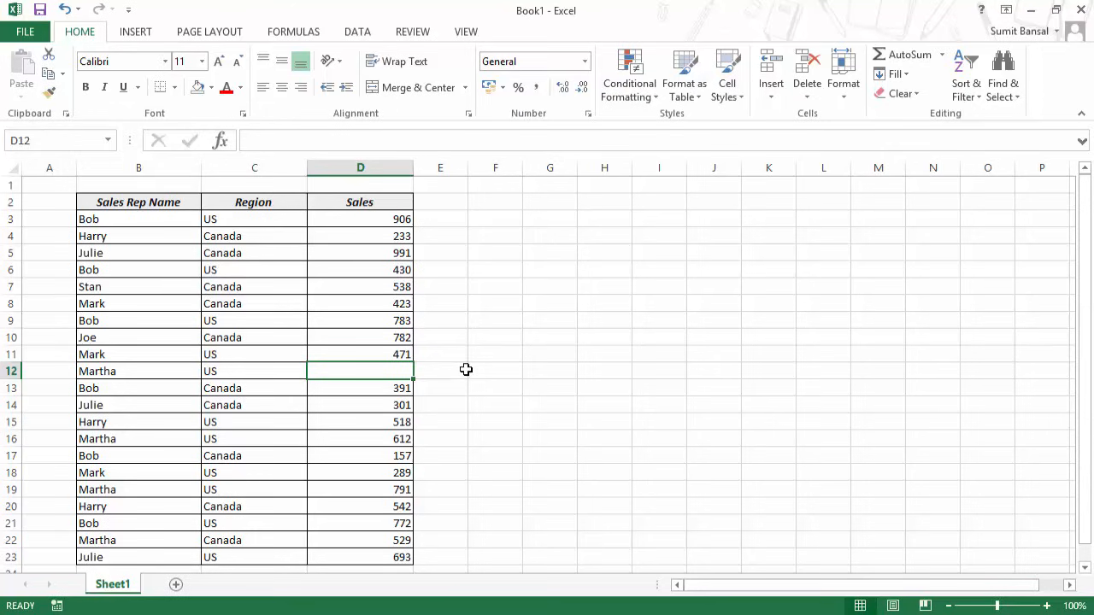
pyautogui.hotkey('ctrl', 'z')
pyautogui.moveTo(371, 222); pyautogui.dragTo(371, 558)
pyautogui.click(777, 88)
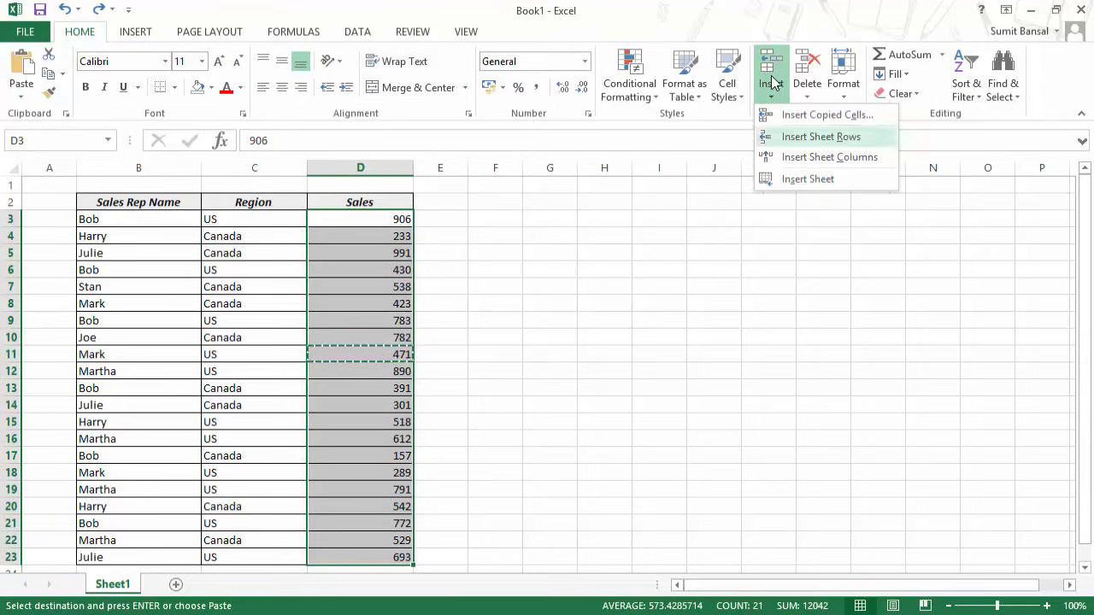
pyautogui.click(647, 91)
pyautogui.moveTo(655, 323)
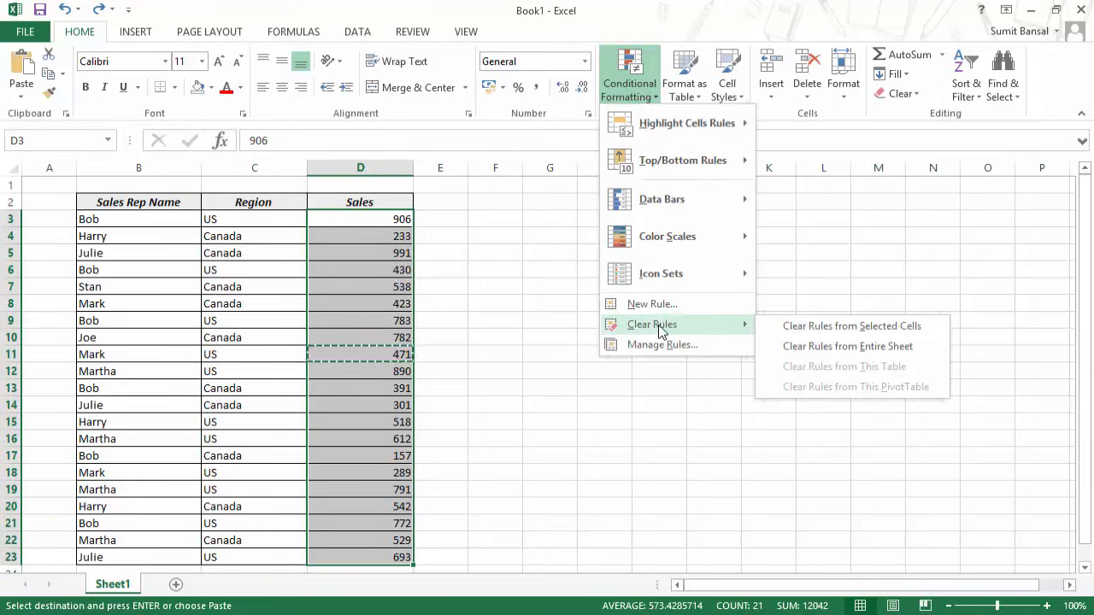
pyautogui.click(785, 327)
# Step: Highlight above-average values in the Sales cells D3:D23 using Green Fill with Dark Green Text
pyautogui.click(636, 101)
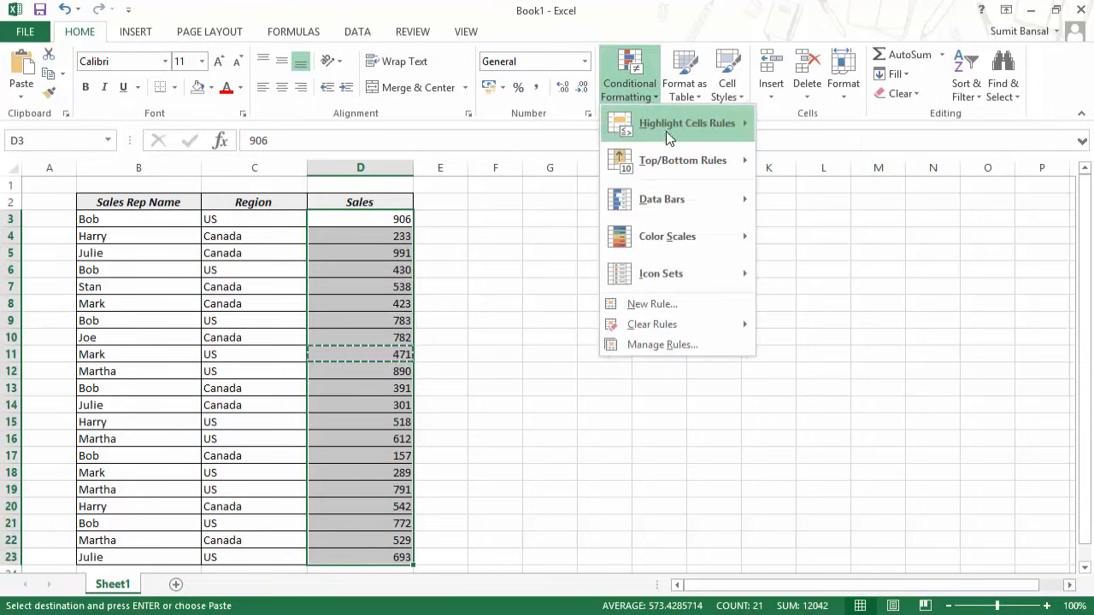
pyautogui.moveTo(712, 140)
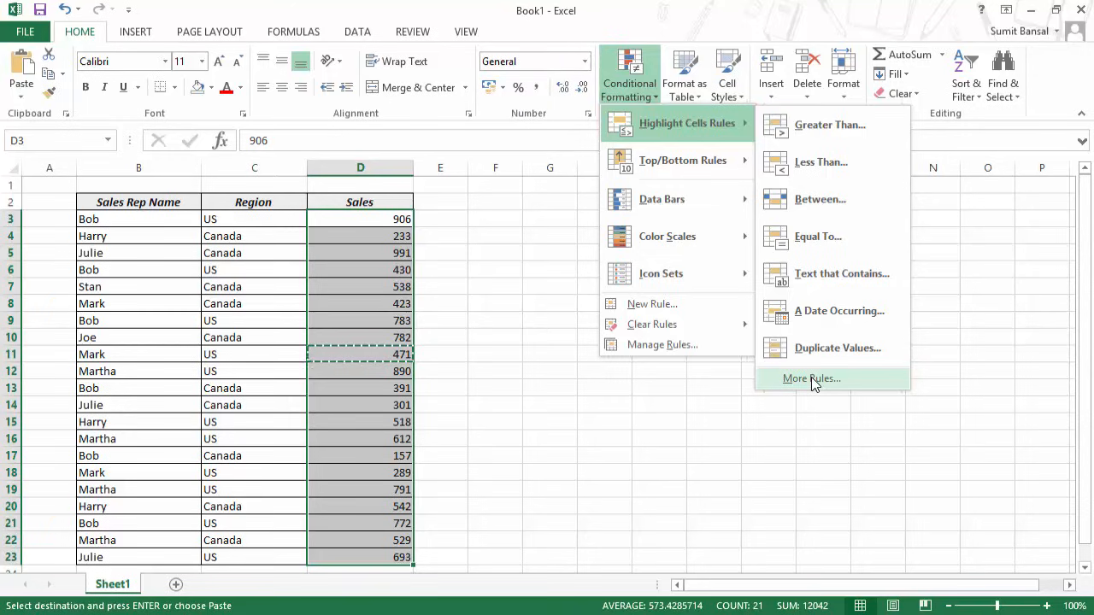
pyautogui.moveTo(656, 162)
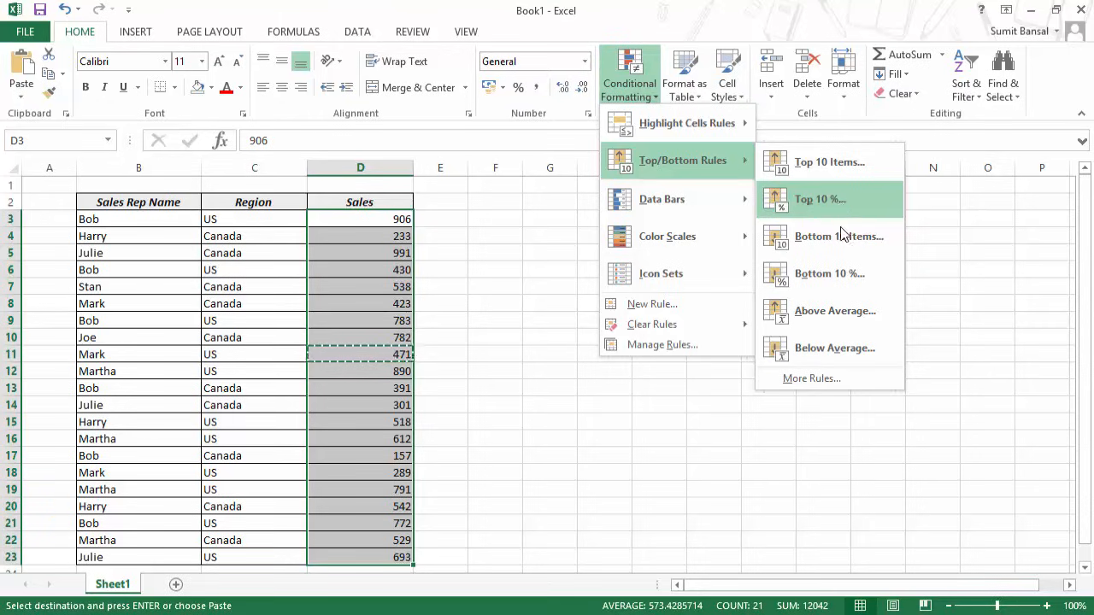
pyautogui.click(820, 312)
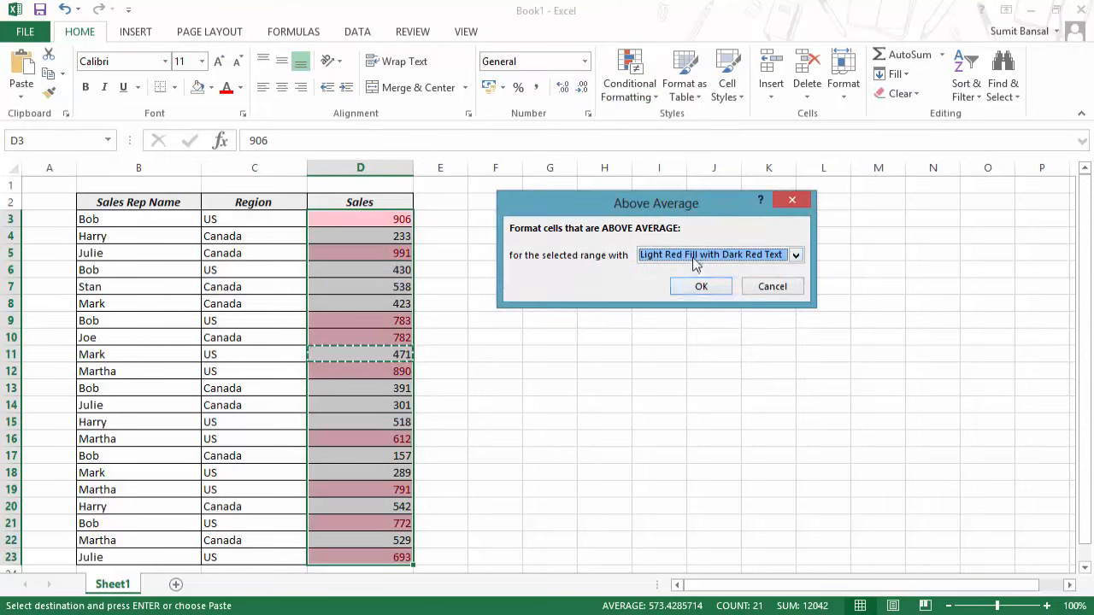
pyautogui.click(694, 256)
pyautogui.click(699, 290)
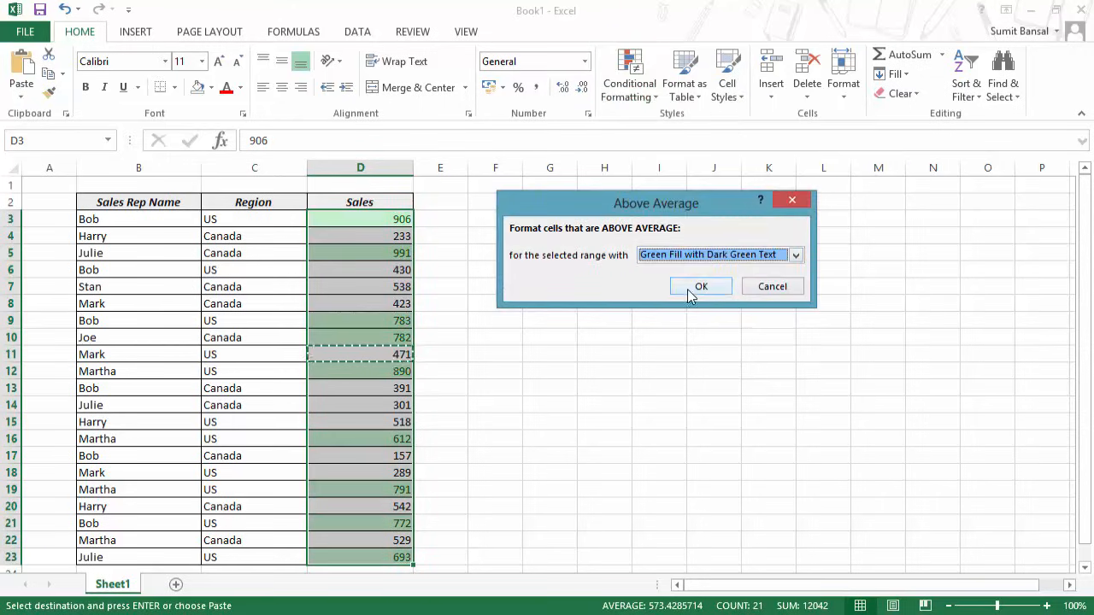
pyautogui.click(690, 288)
pyautogui.click(567, 356)
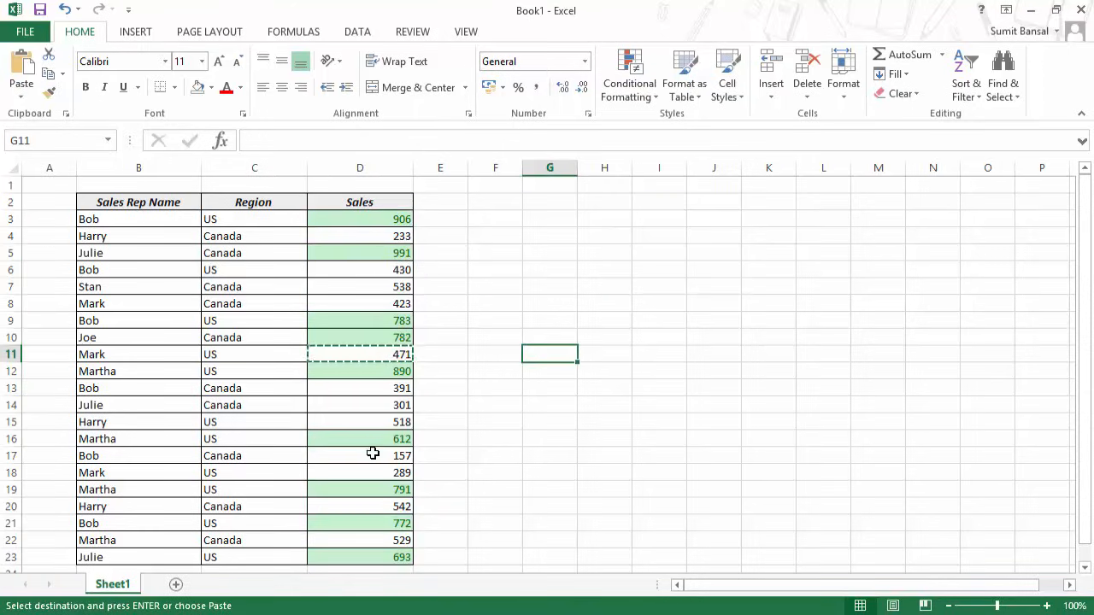
pyautogui.press('Escape')
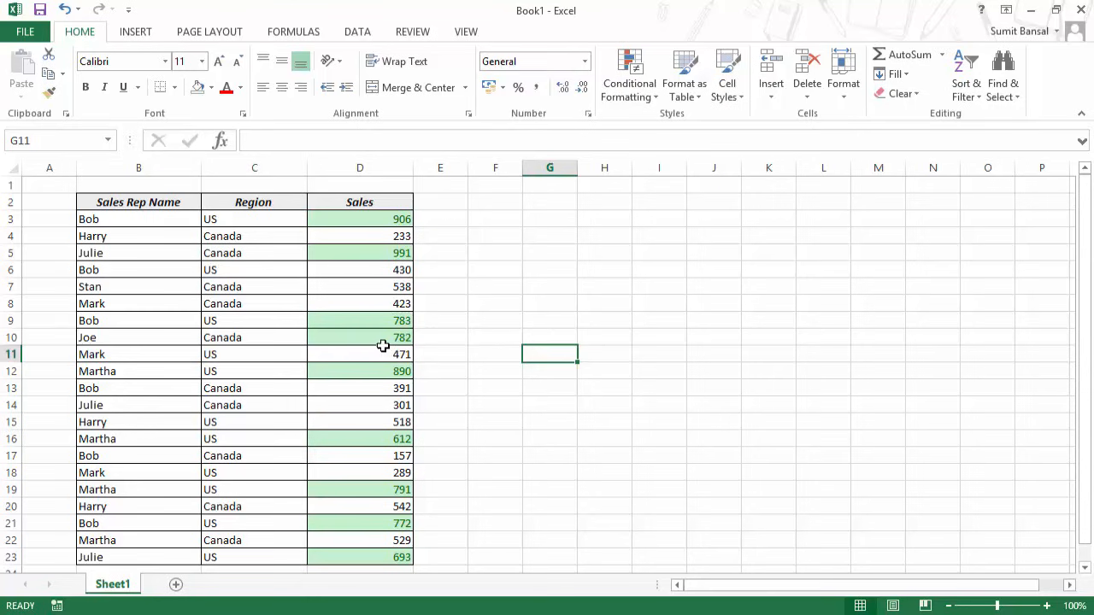
# Step: Preview the data bar, color scale and icon set options for the Sales cells D3:D23
pyautogui.moveTo(360, 218); pyautogui.dragTo(360, 557)
pyautogui.click(632, 83)
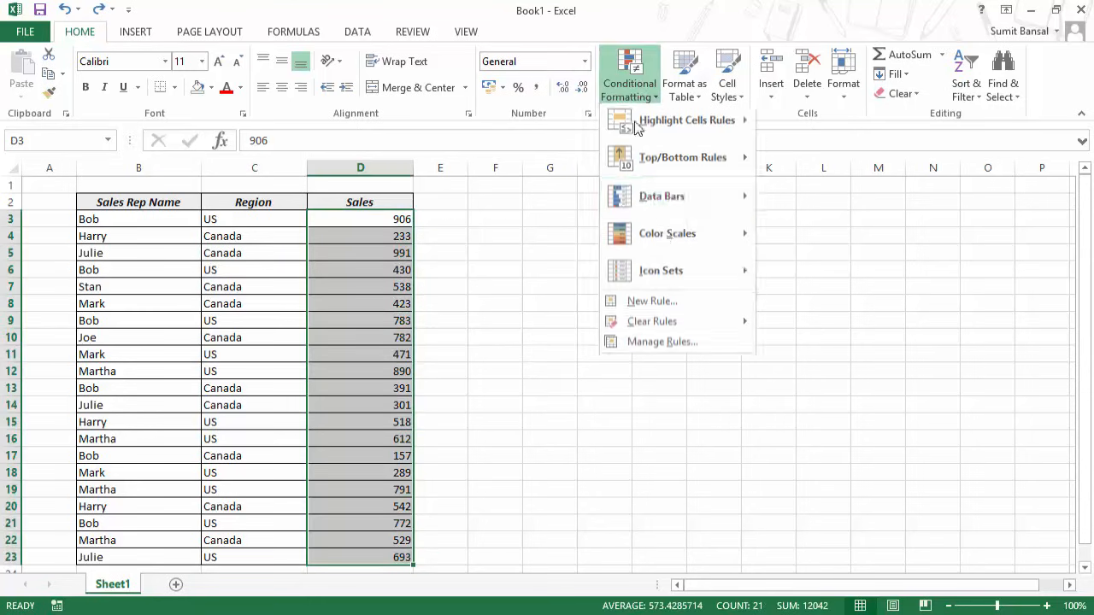
pyautogui.moveTo(669, 205)
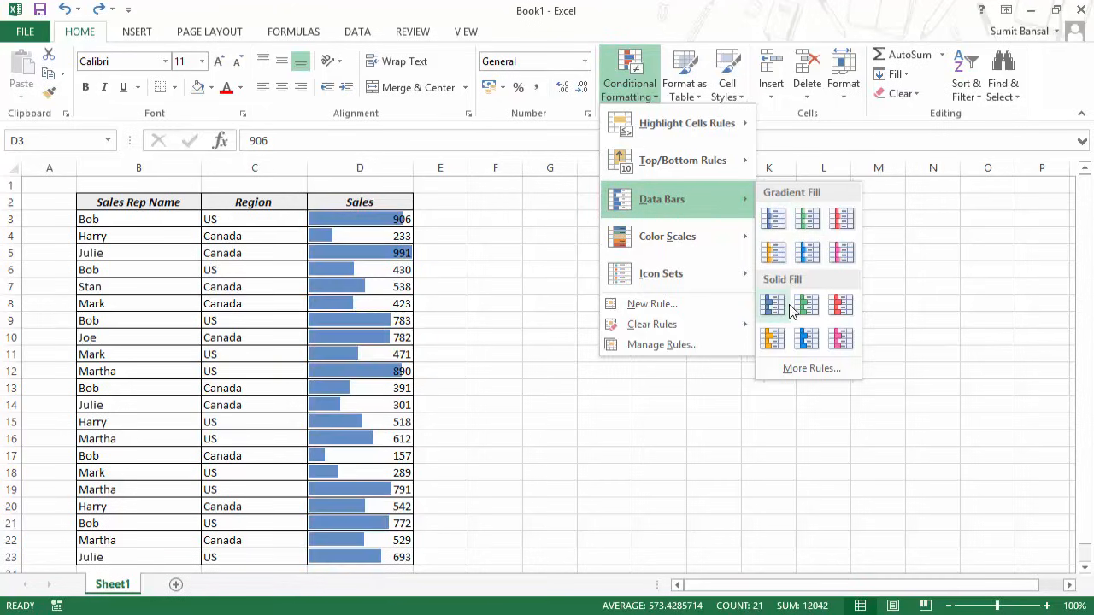
pyautogui.moveTo(687, 234)
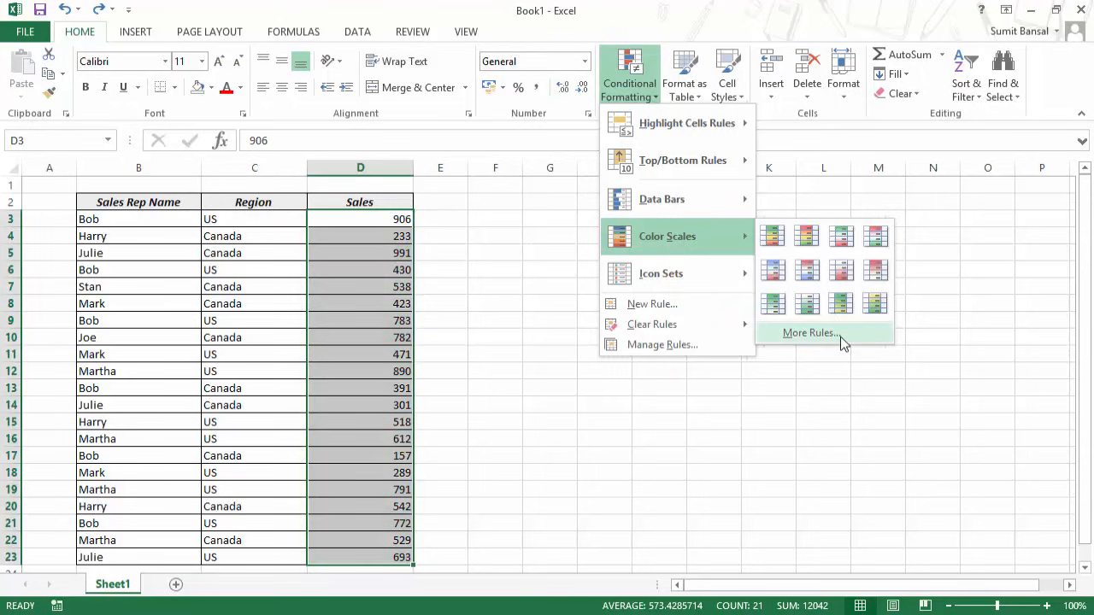
pyautogui.moveTo(705, 274)
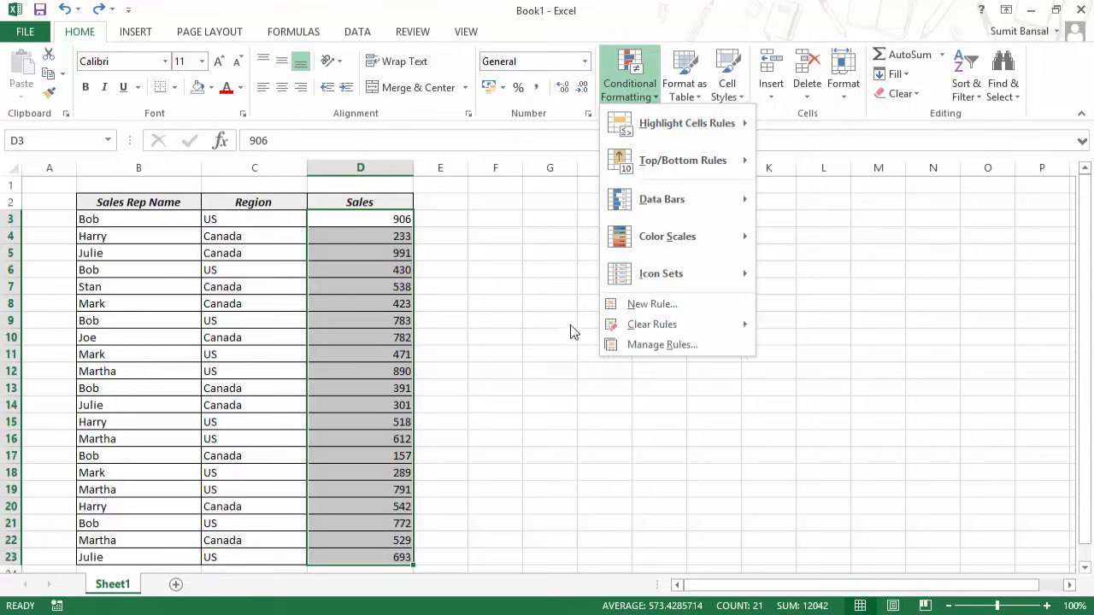
# Step: Try a new 2-Color Scale rule from Lowest Value to Highest Value on the Sales cells D3:D23, and undo it
pyautogui.click(680, 306)
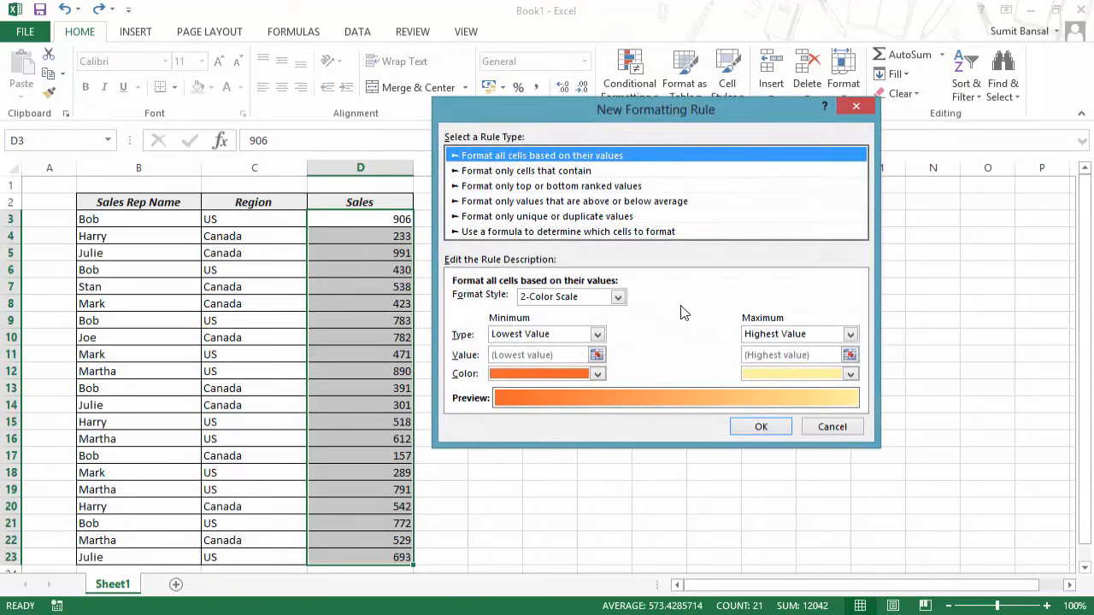
pyautogui.moveTo(630, 112); pyautogui.dragTo(644, 186)
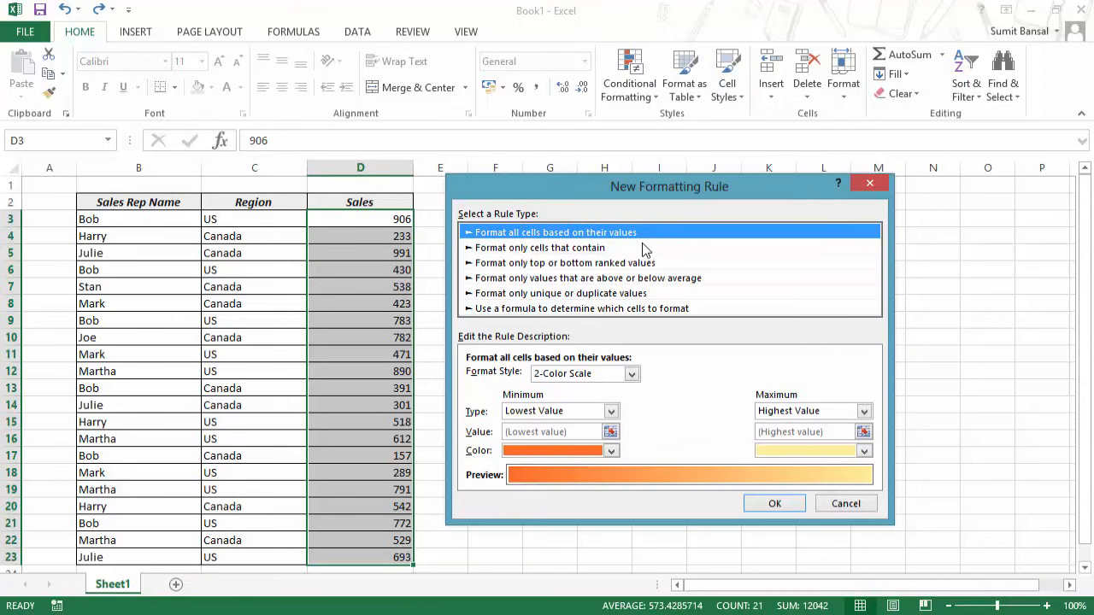
pyautogui.click(492, 248)
pyautogui.click(493, 263)
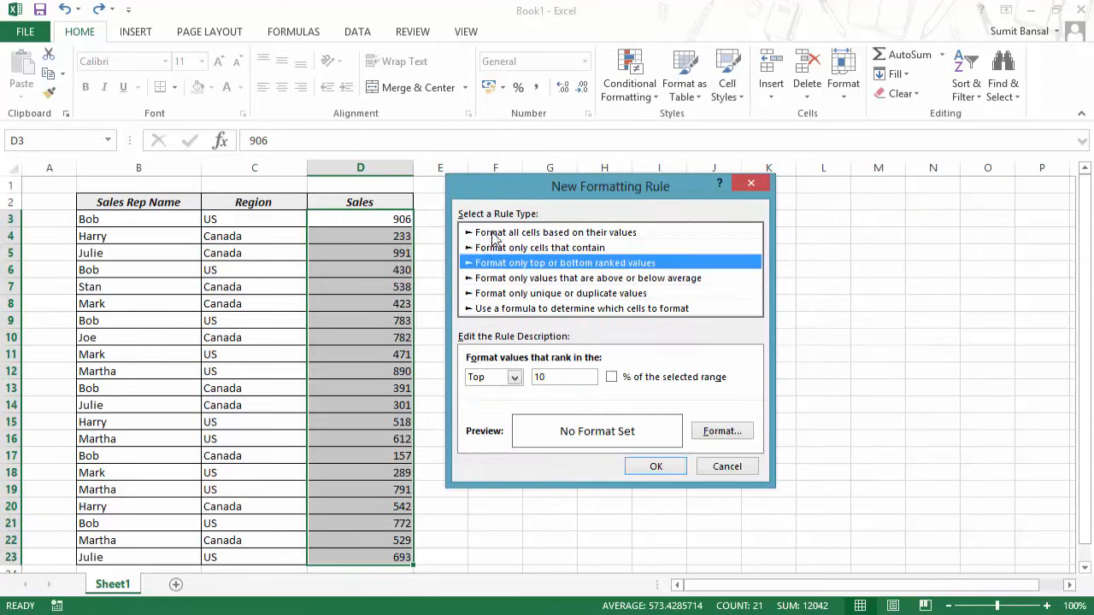
pyautogui.click(496, 234)
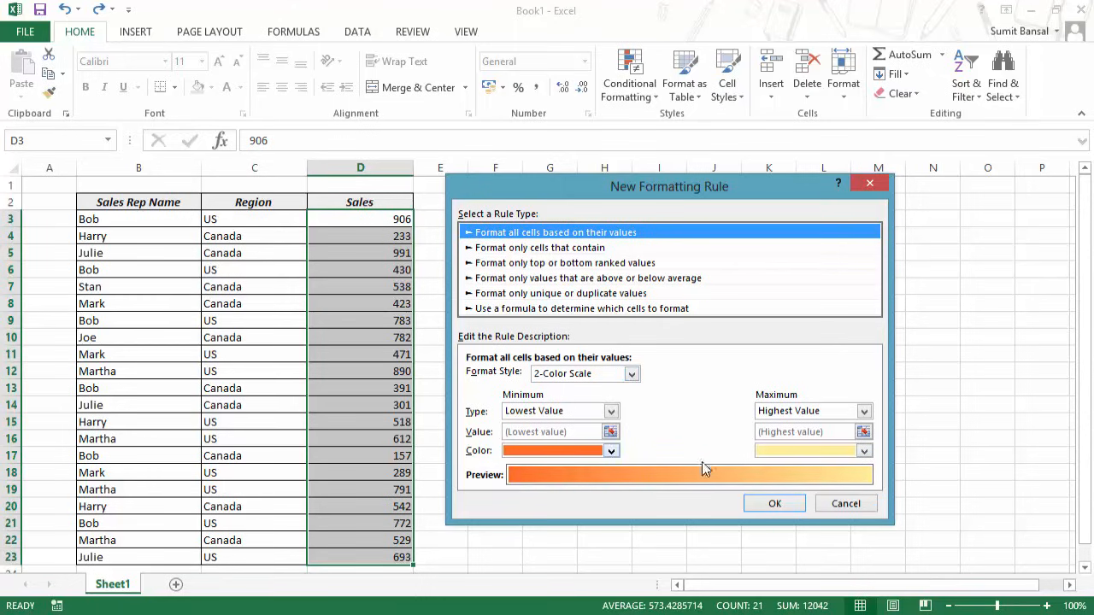
pyautogui.click(773, 502)
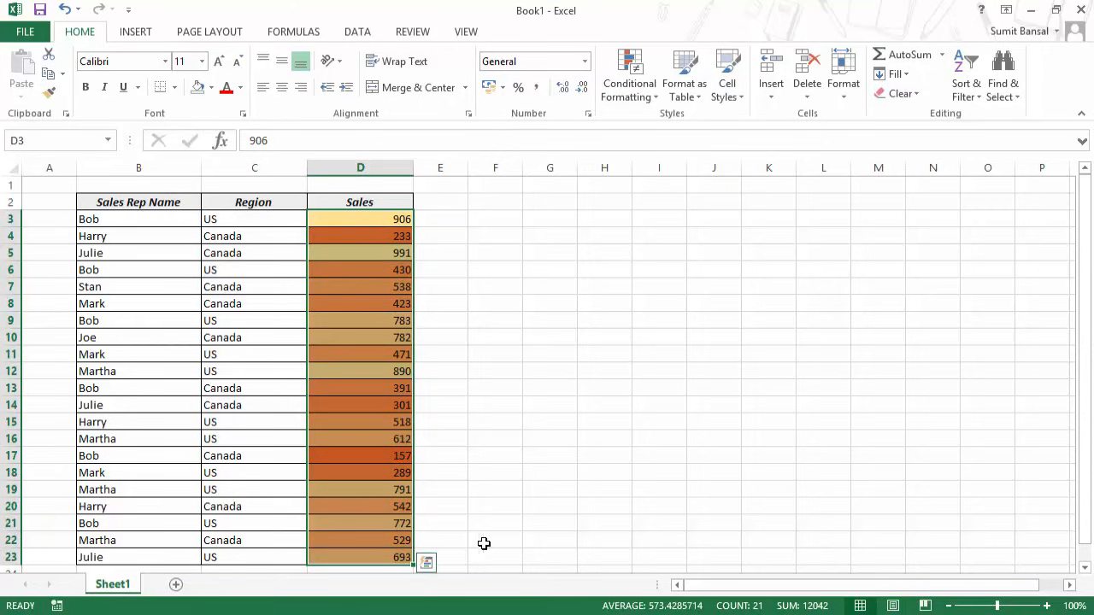
pyautogui.click(510, 506)
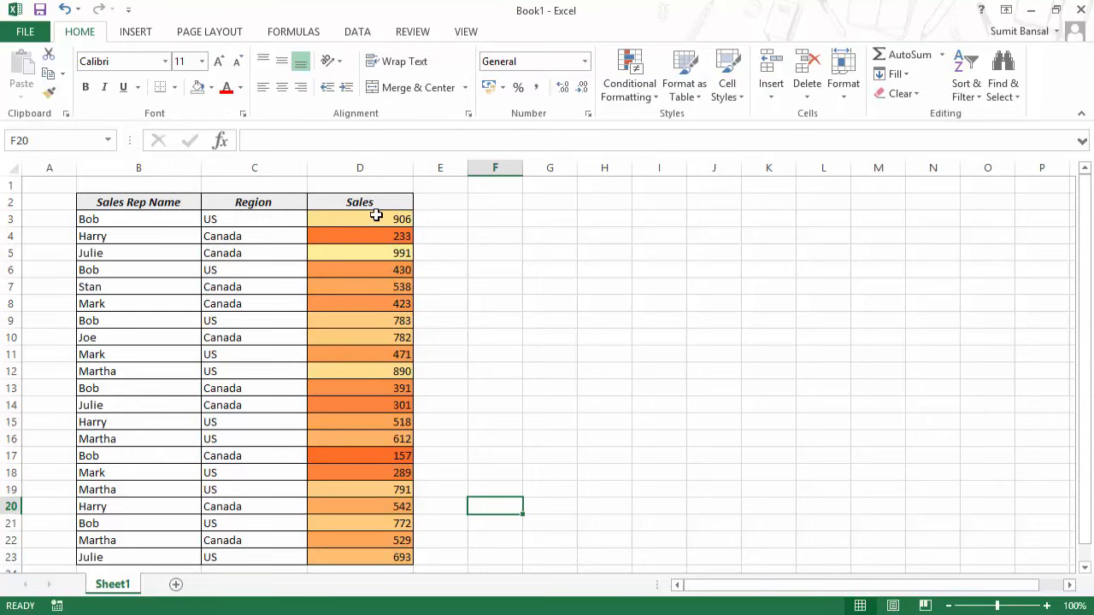
pyautogui.click(379, 254)
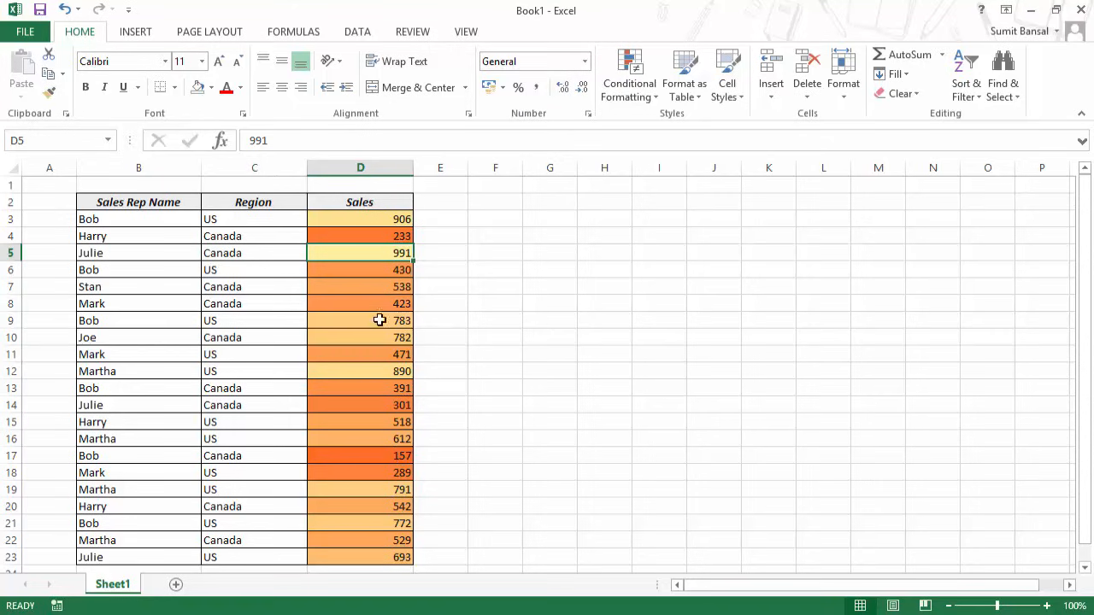
pyautogui.hotkey('ctrl', 'z')
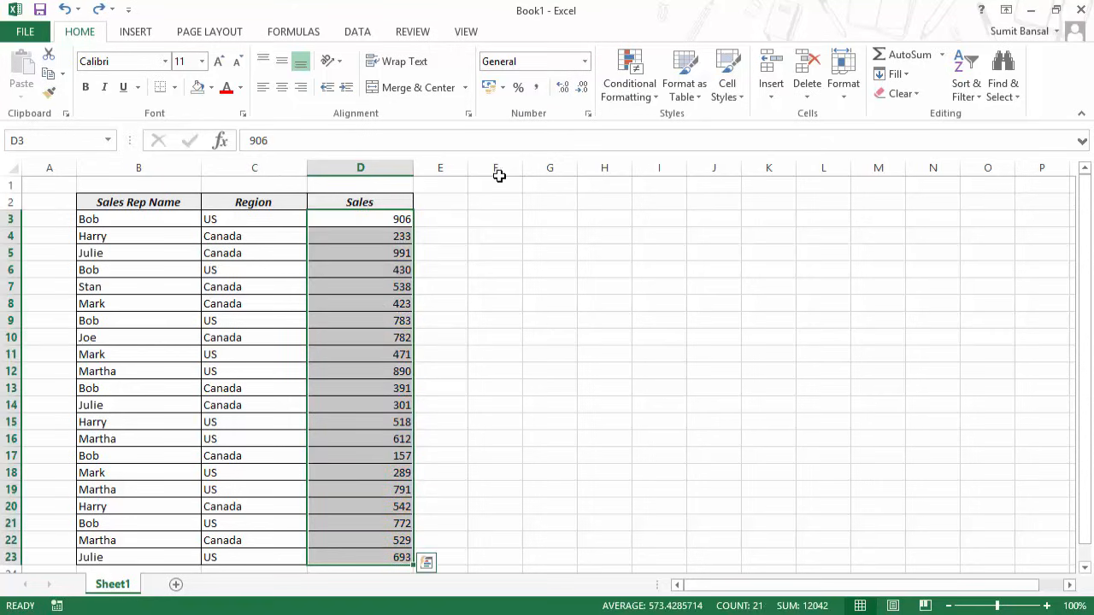
# Step: Start a new formatting rule for the Sales cells D3:D23 with the 3-Color Scale format style
pyautogui.click(637, 90)
pyautogui.click(654, 315)
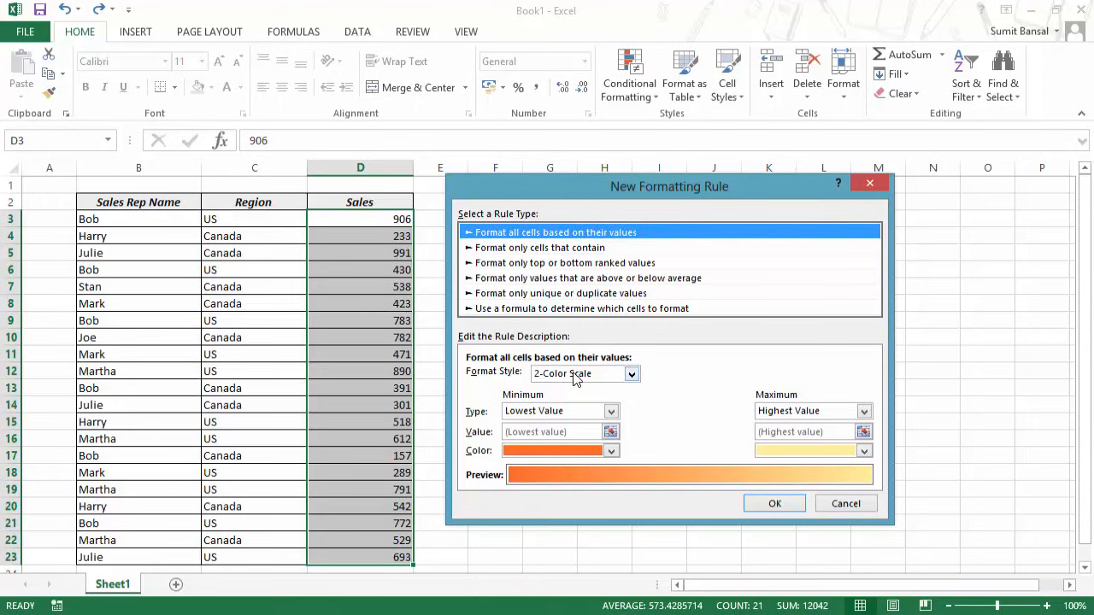
pyautogui.click(598, 373)
pyautogui.click(572, 398)
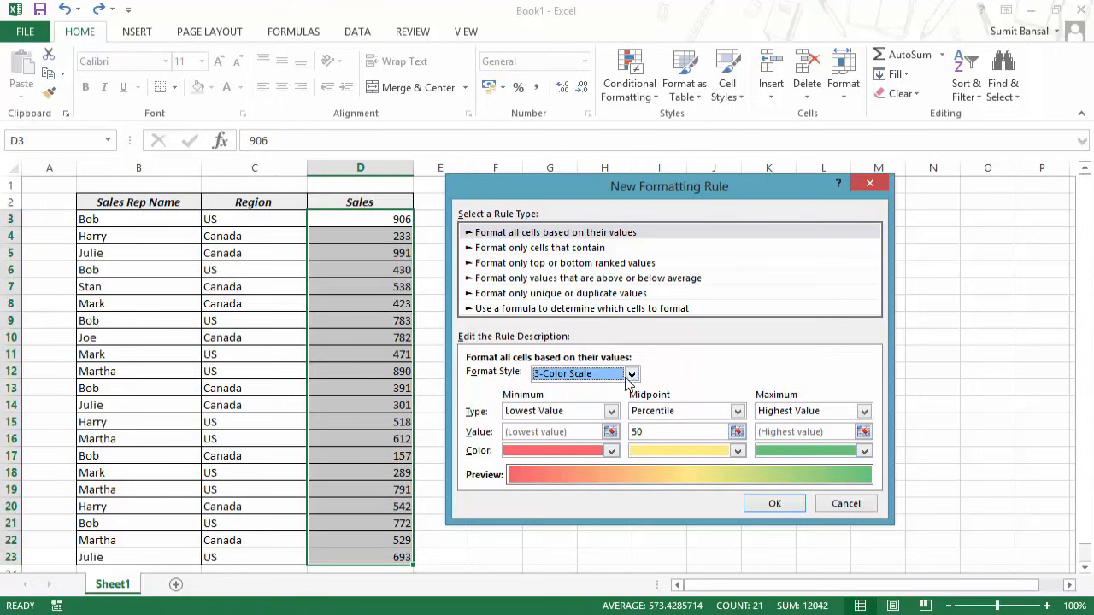
# Step: Try the Data Bar format style in the new rule and review its minimum type and fill options
pyautogui.click(630, 374)
pyautogui.click(598, 413)
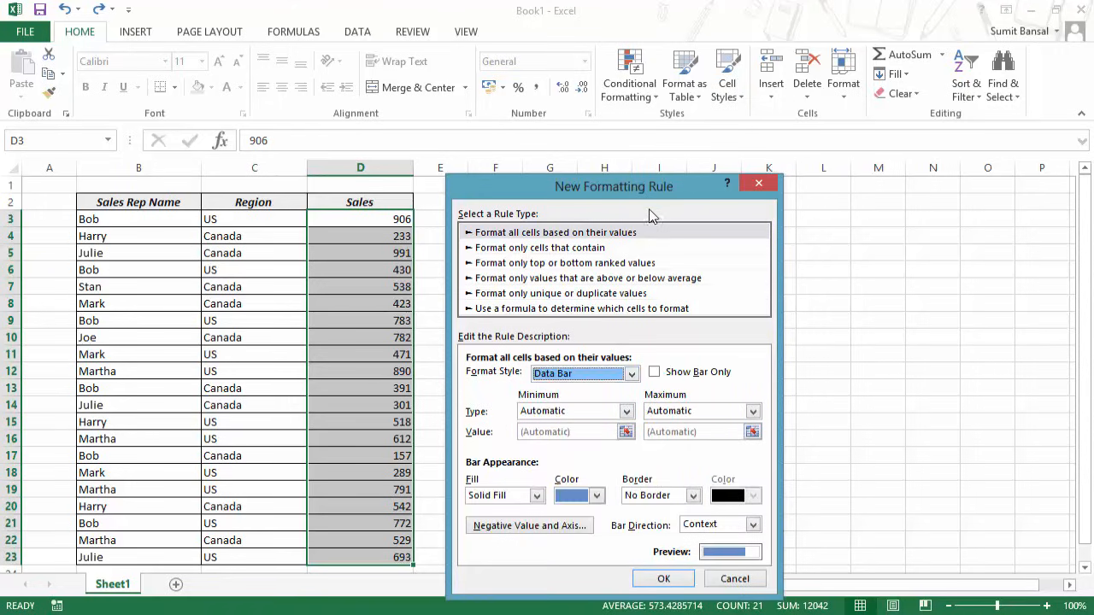
pyautogui.moveTo(644, 189); pyautogui.dragTo(672, 129)
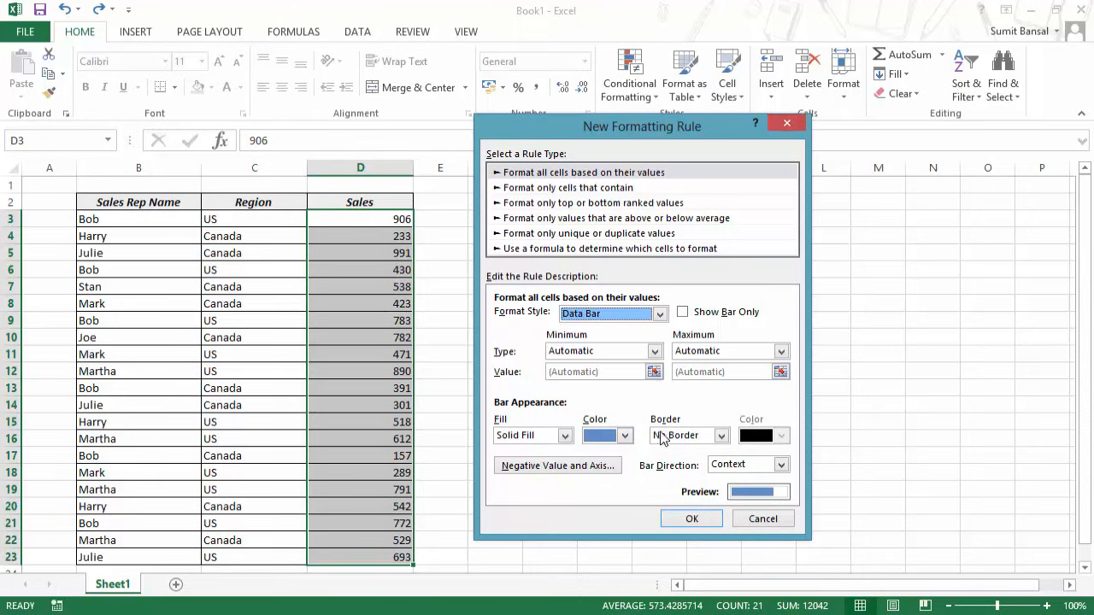
pyautogui.click(654, 351)
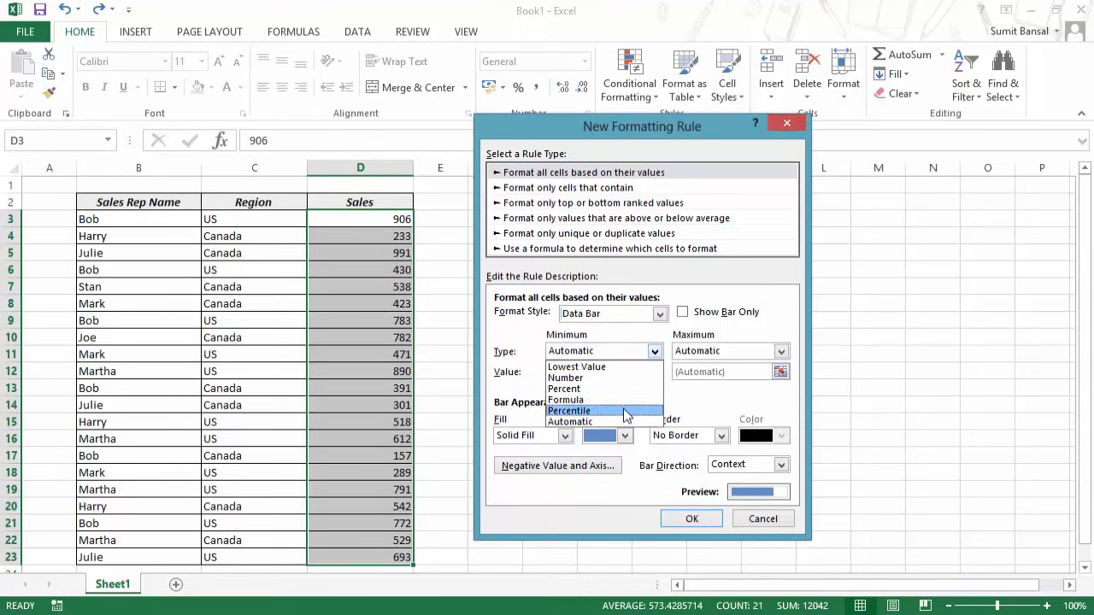
pyautogui.click(654, 353)
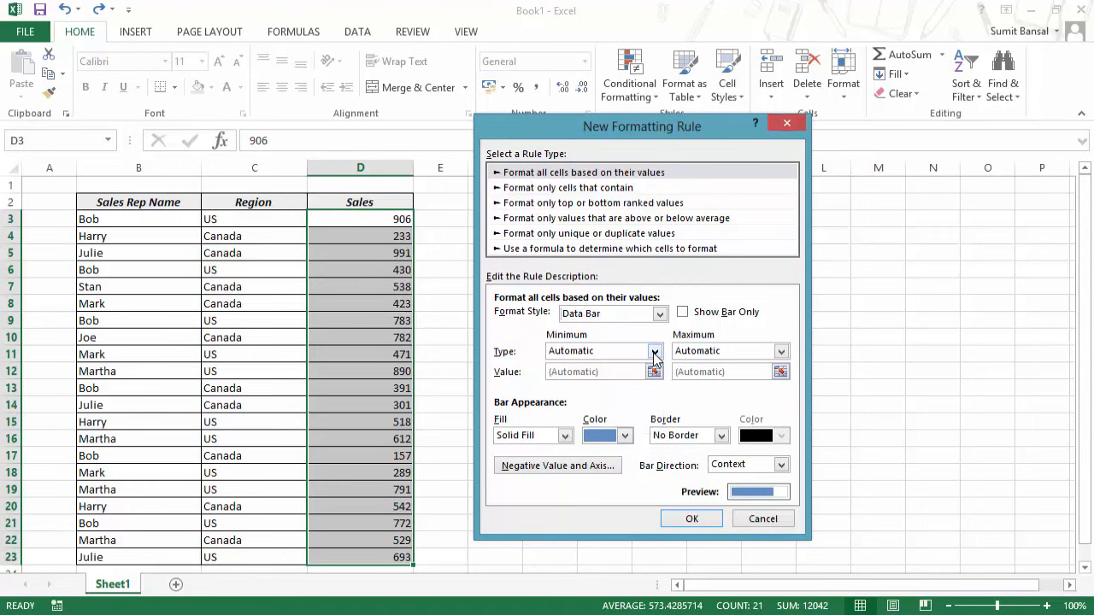
pyautogui.click(564, 436)
pyautogui.click(546, 440)
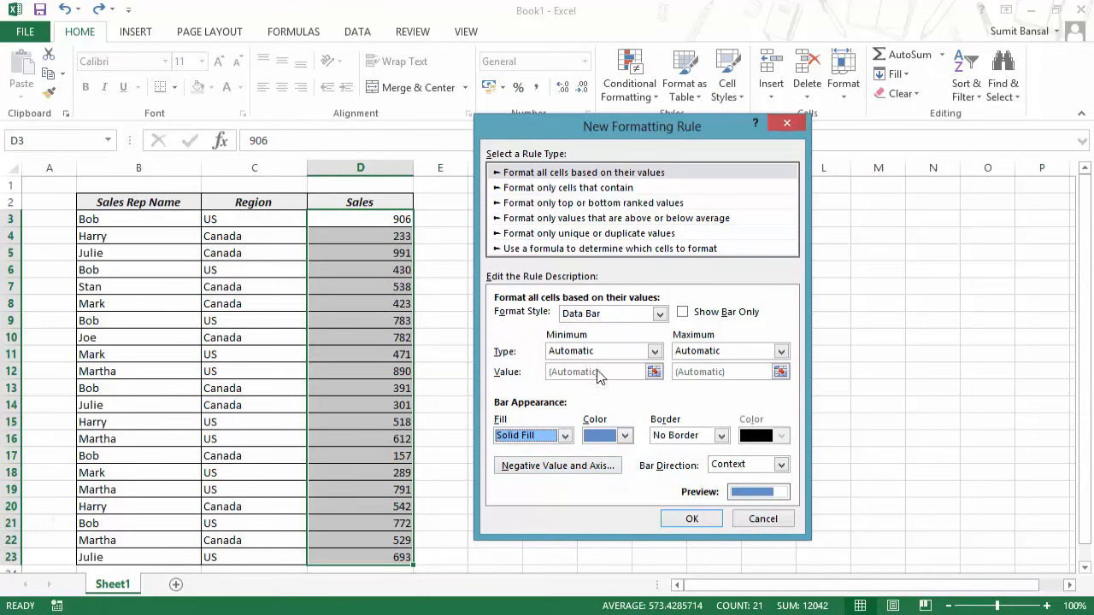
# Step: Set the new rule's format style to Icon Sets and review the icon styles and threshold types, keeping Percent
pyautogui.click(598, 318)
pyautogui.click(593, 366)
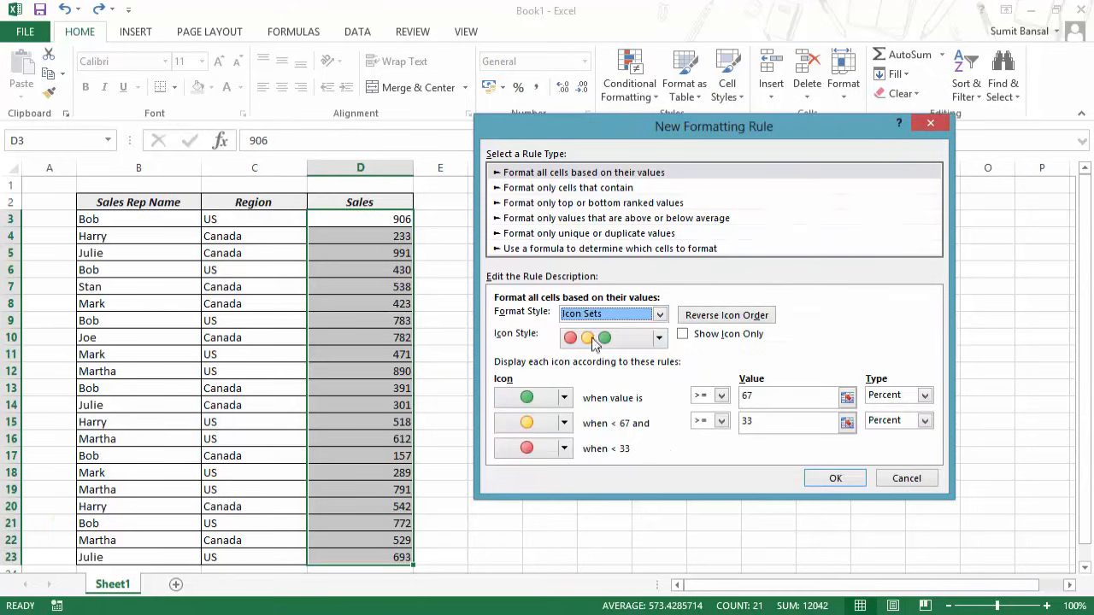
pyautogui.click(659, 338)
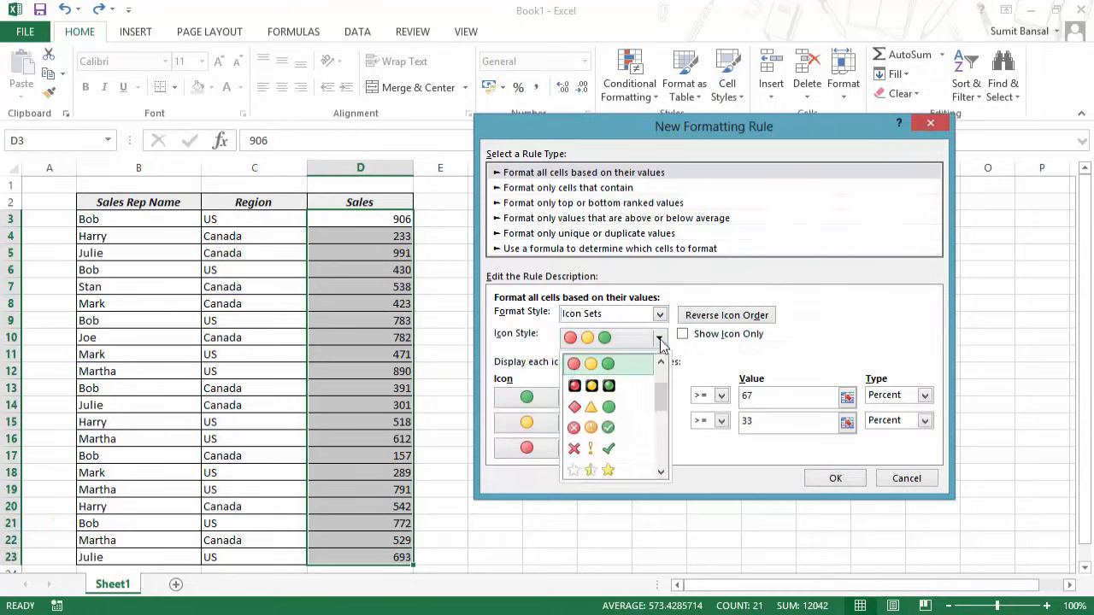
pyautogui.moveTo(660, 390)
pyautogui.mouseDown()
pyautogui.moveTo(663, 375)
pyautogui.moveTo(663, 443)
pyautogui.moveTo(661, 370)
pyautogui.mouseUp()
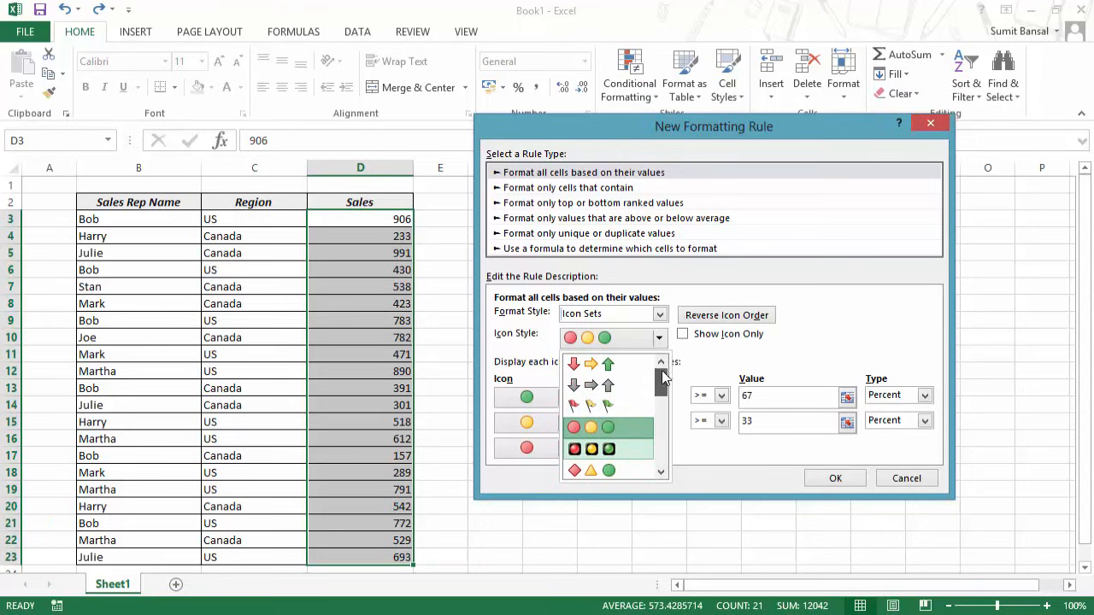
pyautogui.click(862, 343)
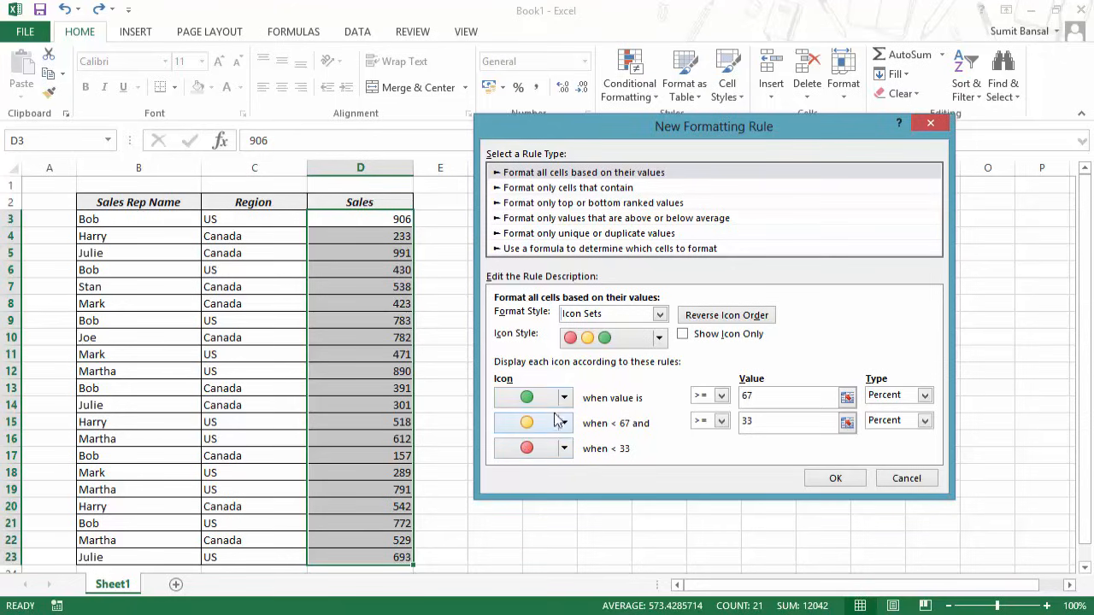
pyautogui.click(895, 397)
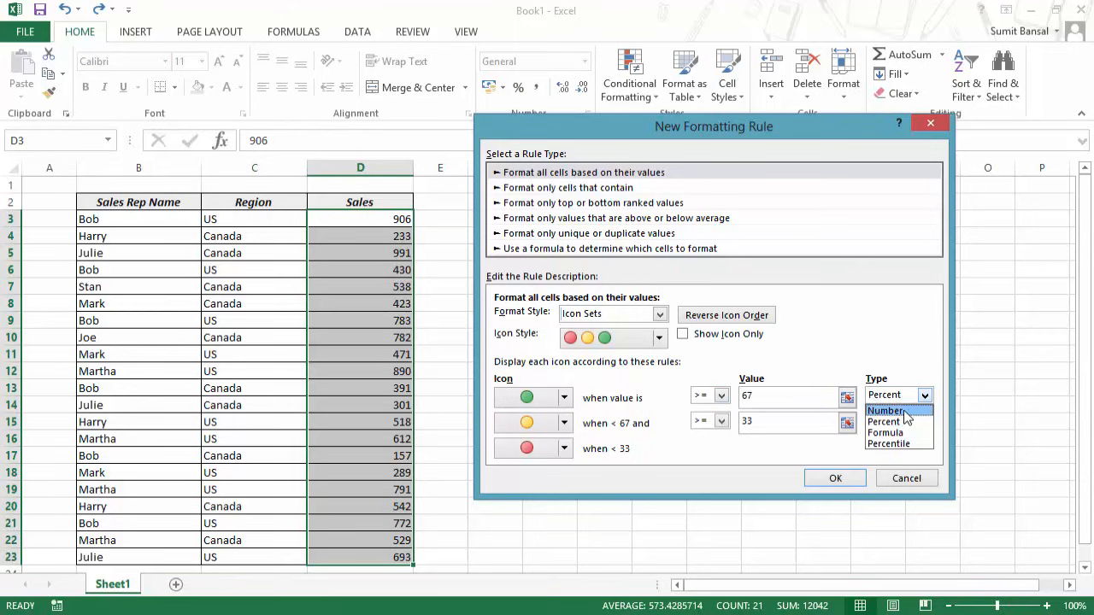
pyautogui.click(906, 422)
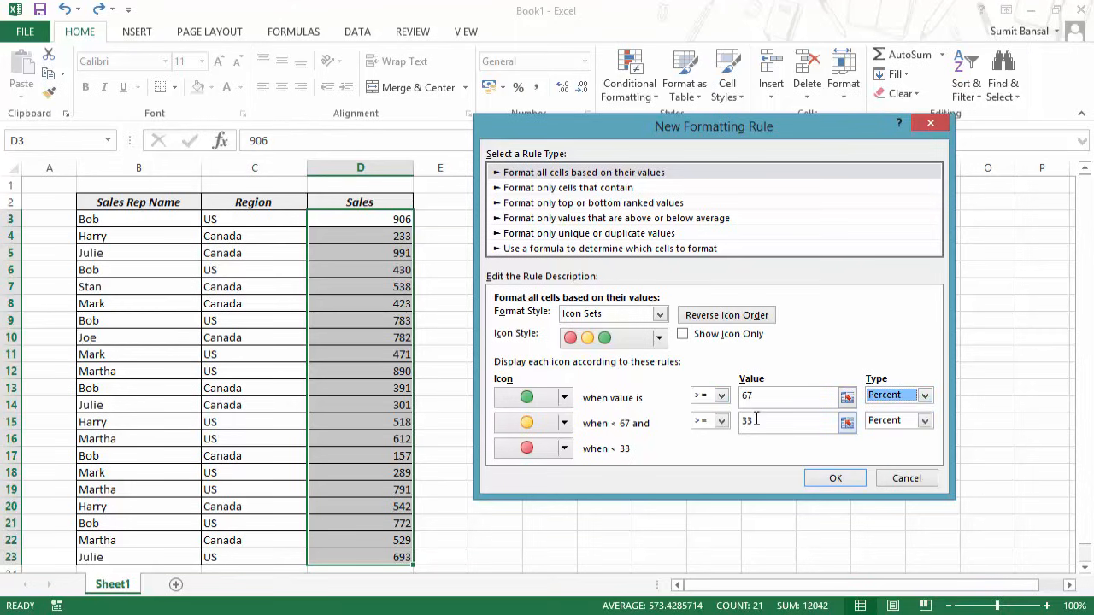
# Step: Set the green icon's threshold to >= 700 with the type Number in the new icon set rule
pyautogui.click(756, 420)
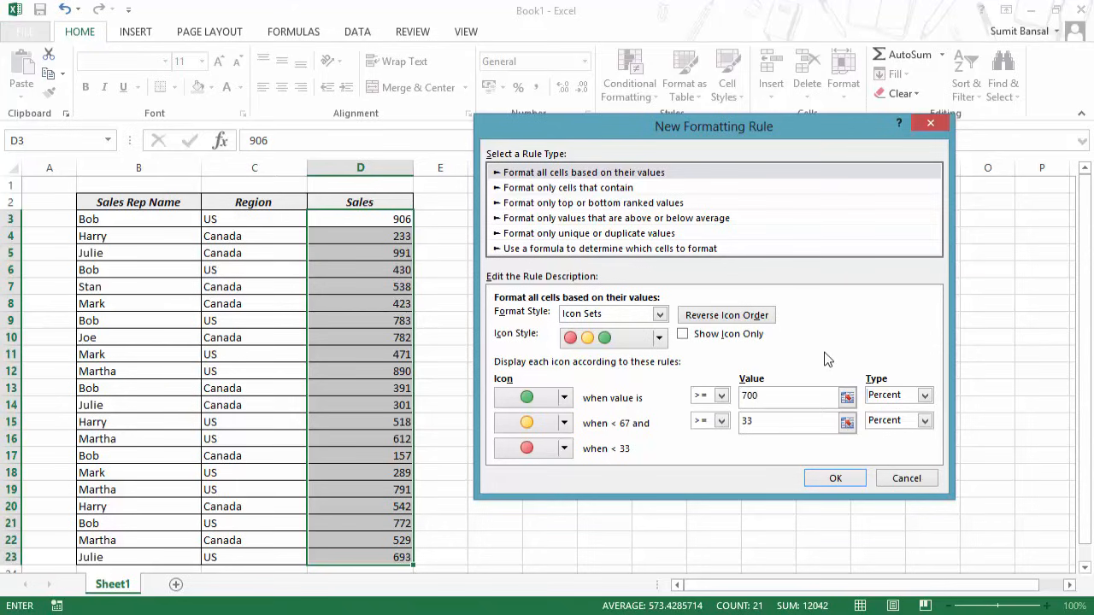
pyautogui.click(895, 396)
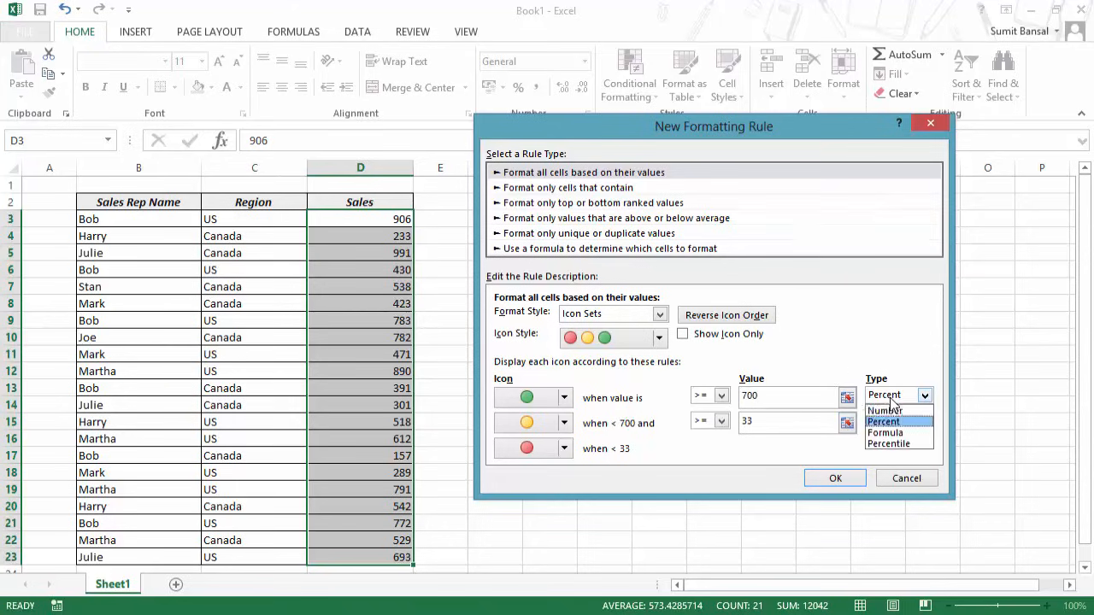
pyautogui.click(889, 409)
pyautogui.doubleClick(740, 396)
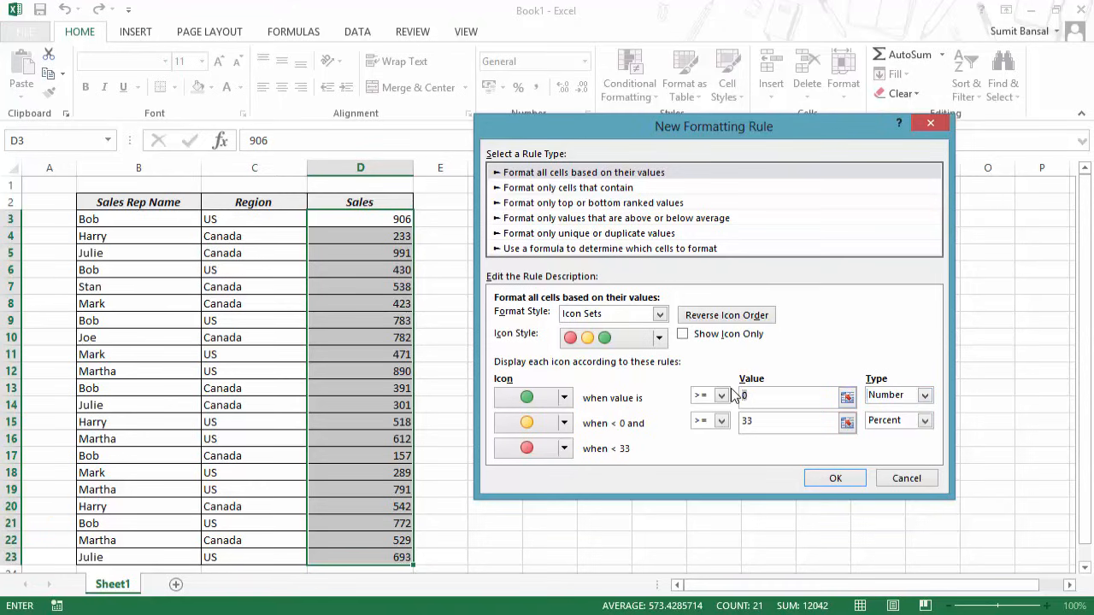
pyautogui.write('700')
# Step: Set the yellow icon's threshold to >= 300 with the type Number and apply the icon rule to the Sales cells
pyautogui.click(895, 421)
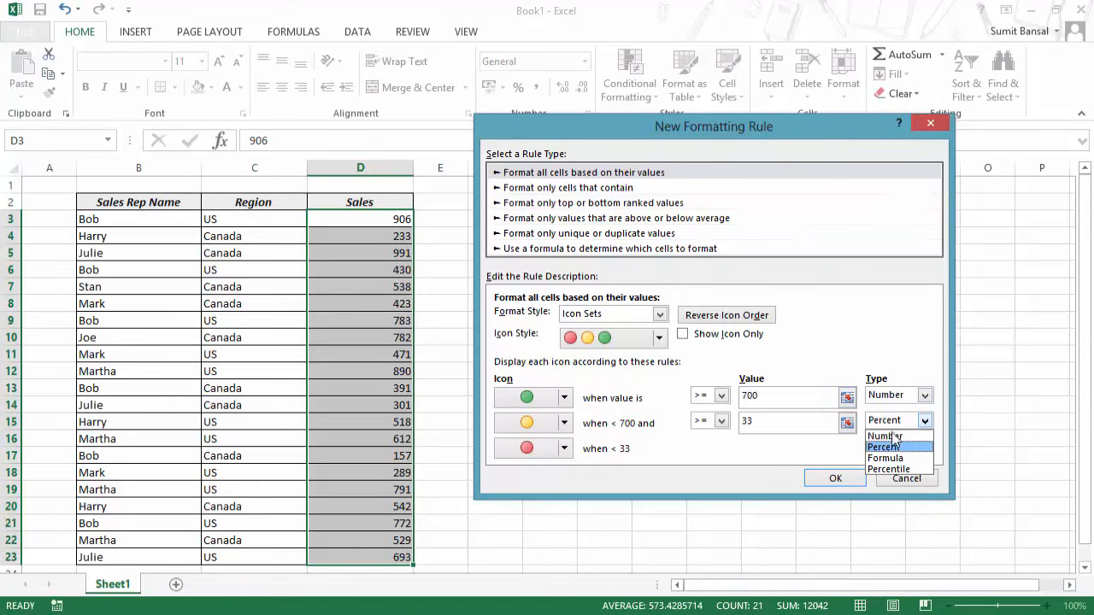
pyautogui.click(889, 434)
pyautogui.write('300')
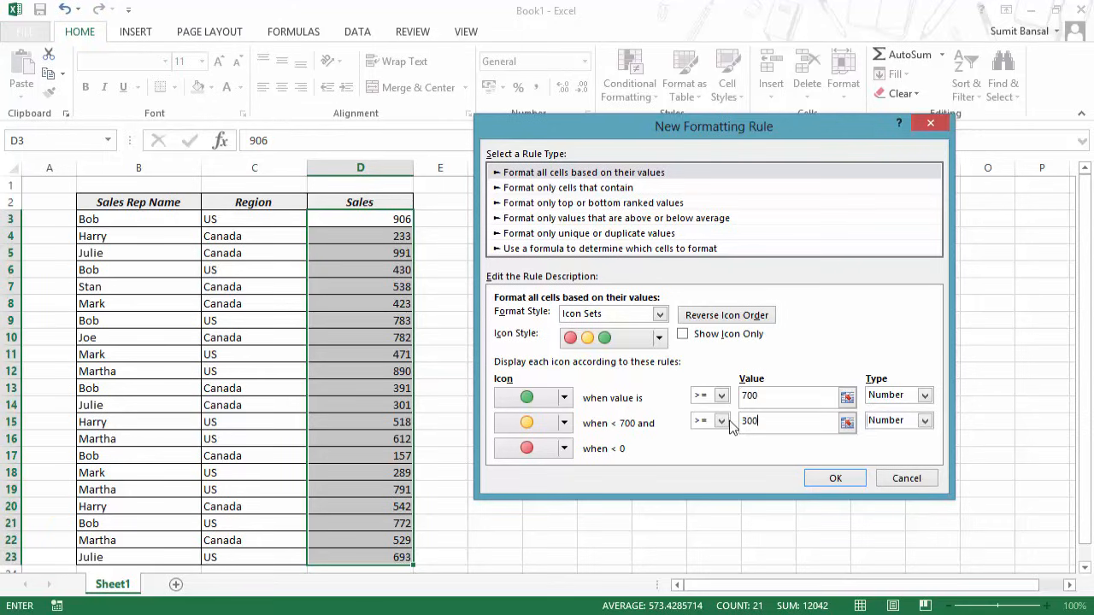
pyautogui.click(831, 478)
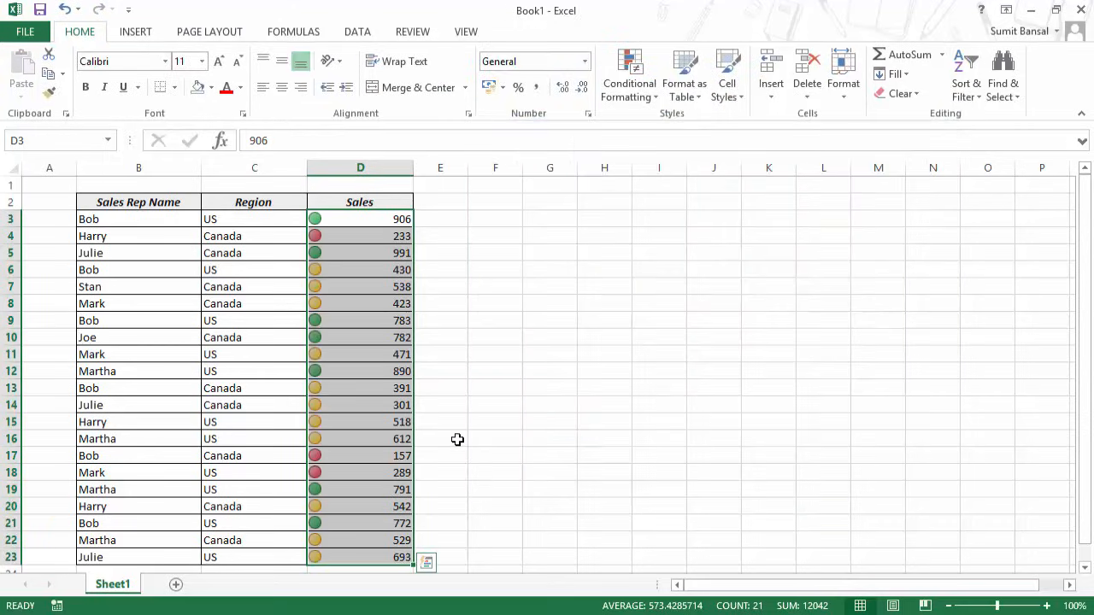
pyautogui.click(380, 471)
pyautogui.click(325, 460)
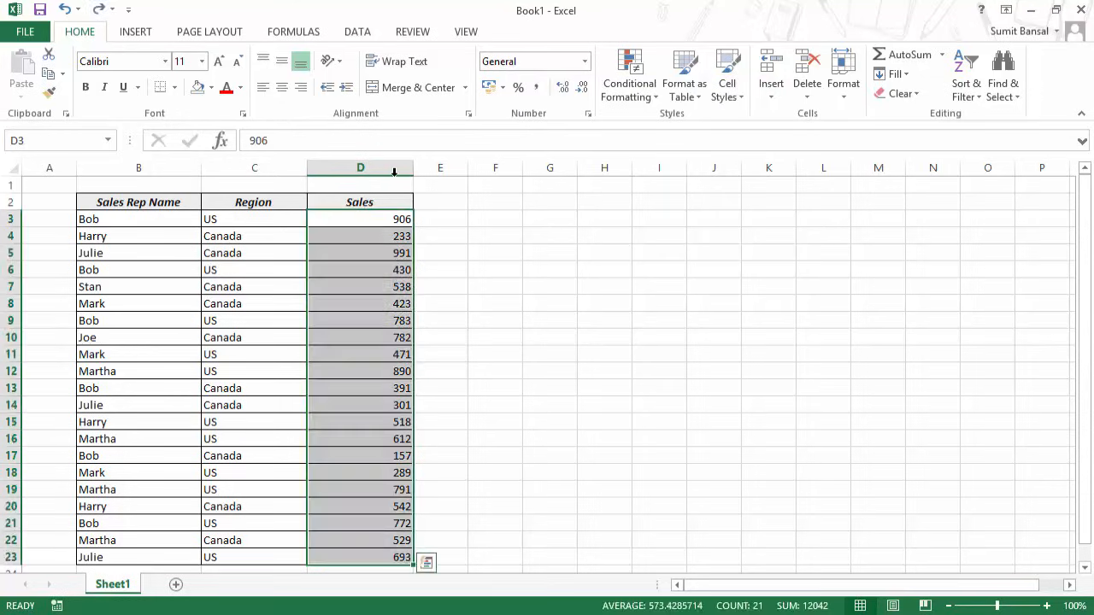
# Step: Start a new "Format only cells that contain" rule for the Sales cells D3:D23 and review its condition types
pyautogui.click(631, 84)
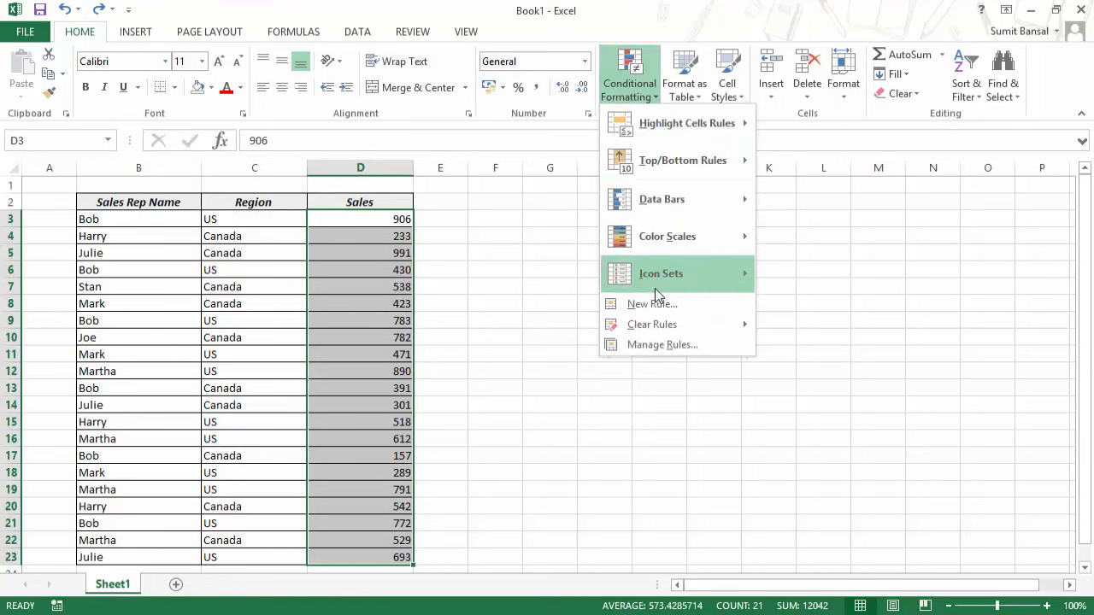
pyautogui.click(679, 306)
pyautogui.moveTo(623, 150); pyautogui.dragTo(624, 128)
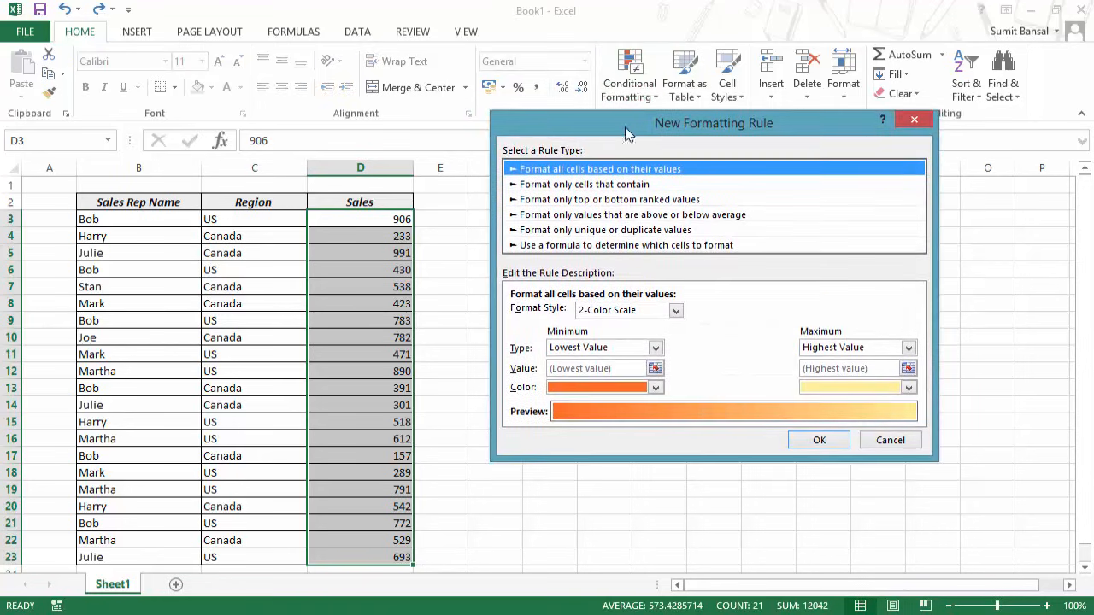
pyautogui.click(609, 187)
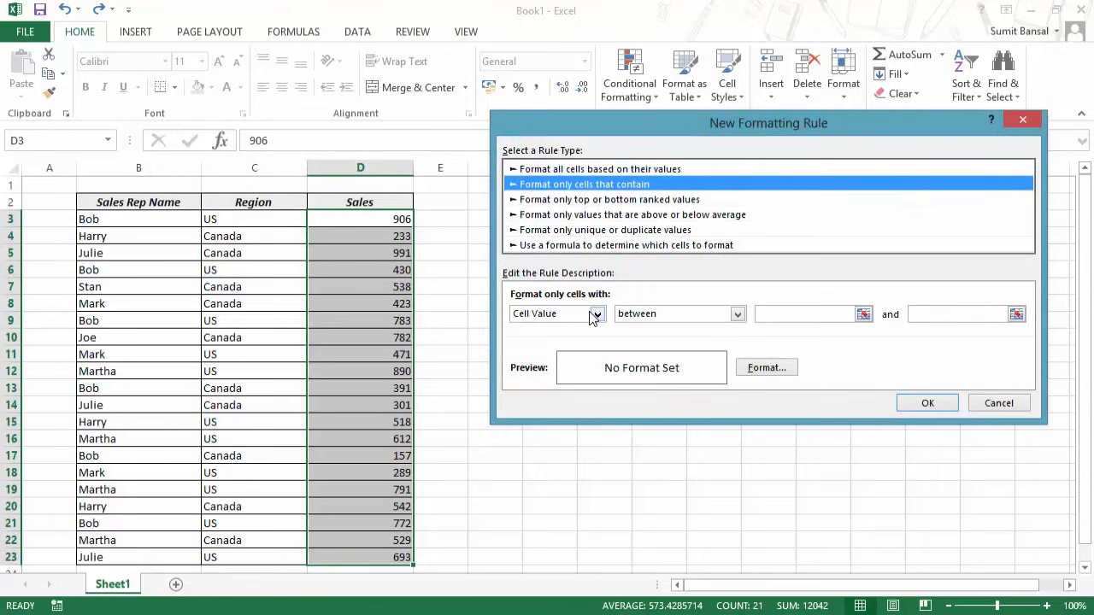
pyautogui.click(596, 315)
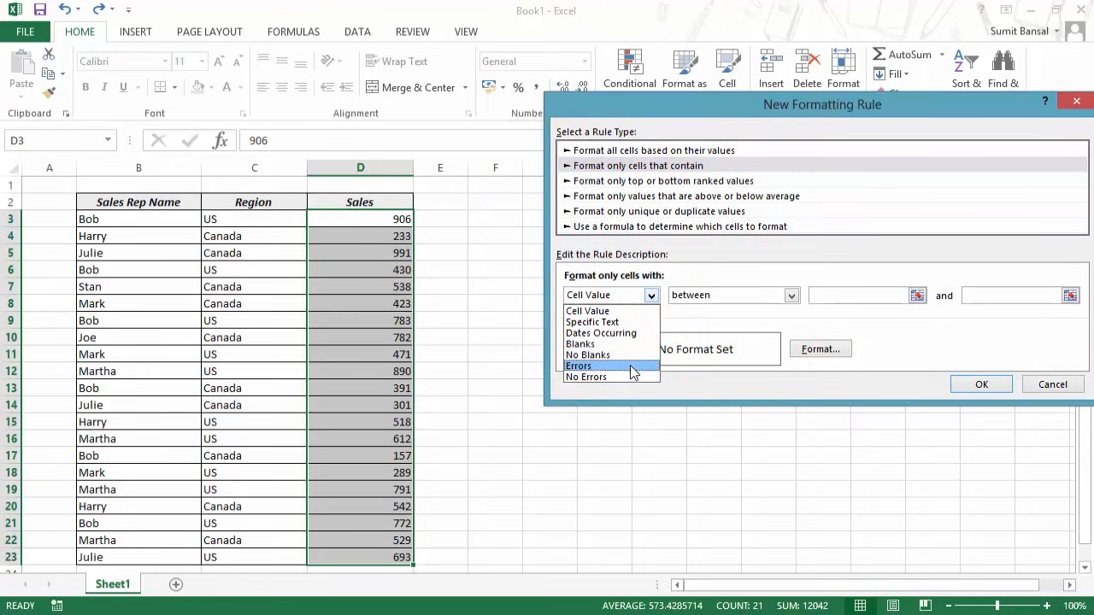
pyautogui.click(653, 296)
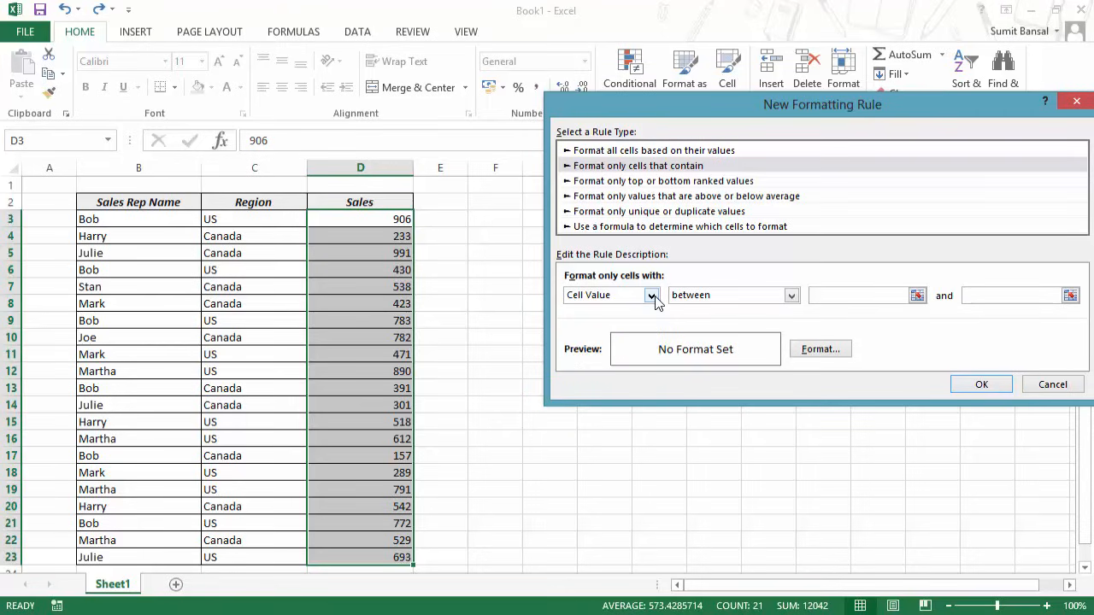
# Step: Review the Top and Bottom options of the "Format only top or bottom ranked values" rule type, keeping Top
pyautogui.click(619, 182)
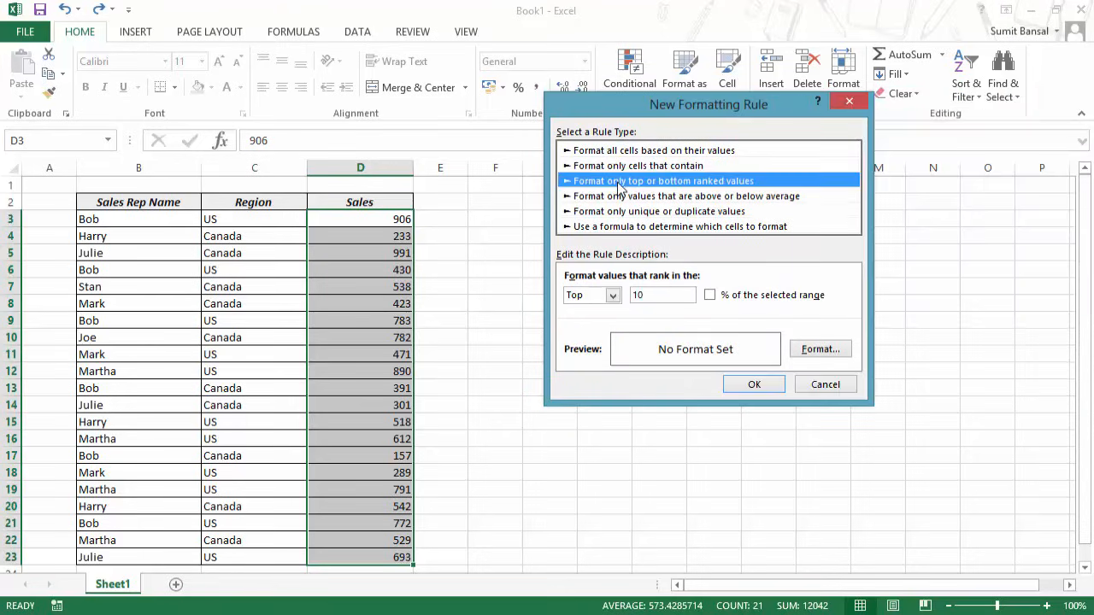
pyautogui.click(613, 299)
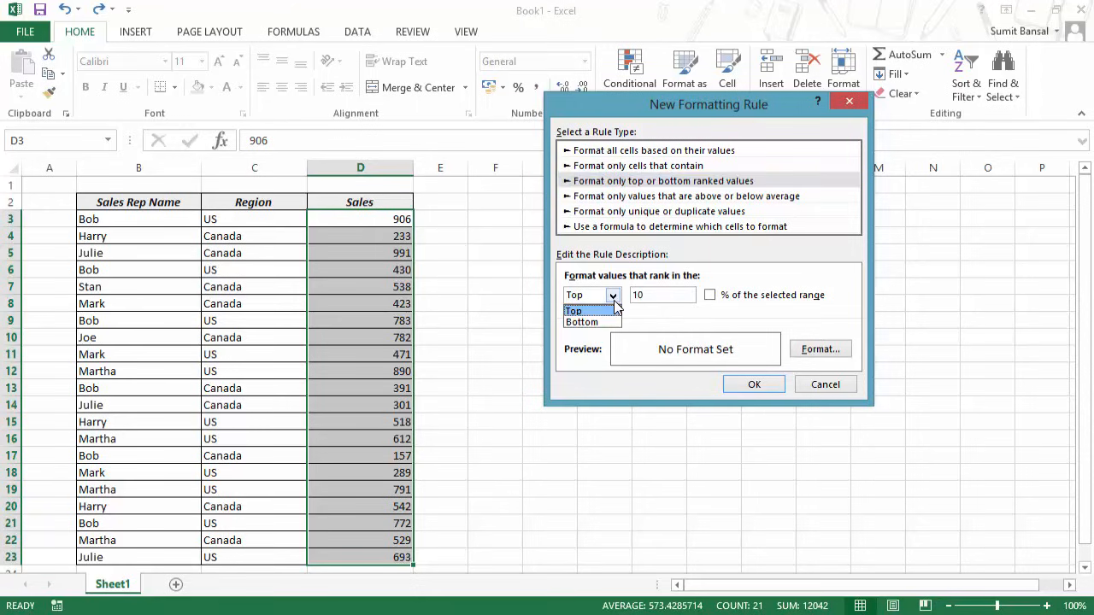
pyautogui.click(643, 113)
pyautogui.click(613, 297)
pyautogui.click(613, 299)
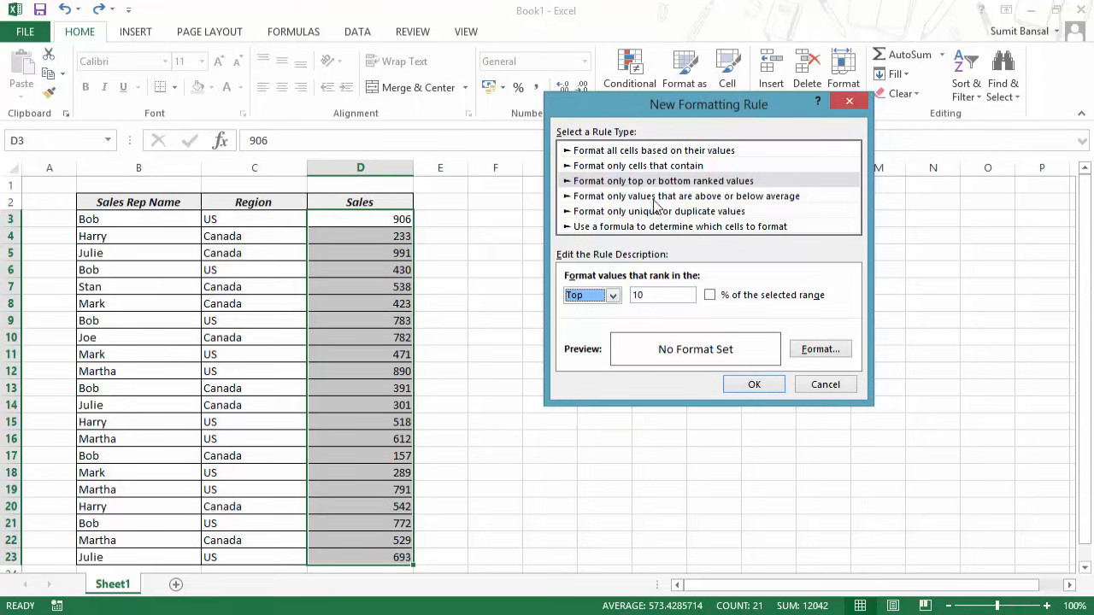
# Step: Review the average comparison options of the "Format only values that are above or below average" rule type, keeping above
pyautogui.click(674, 198)
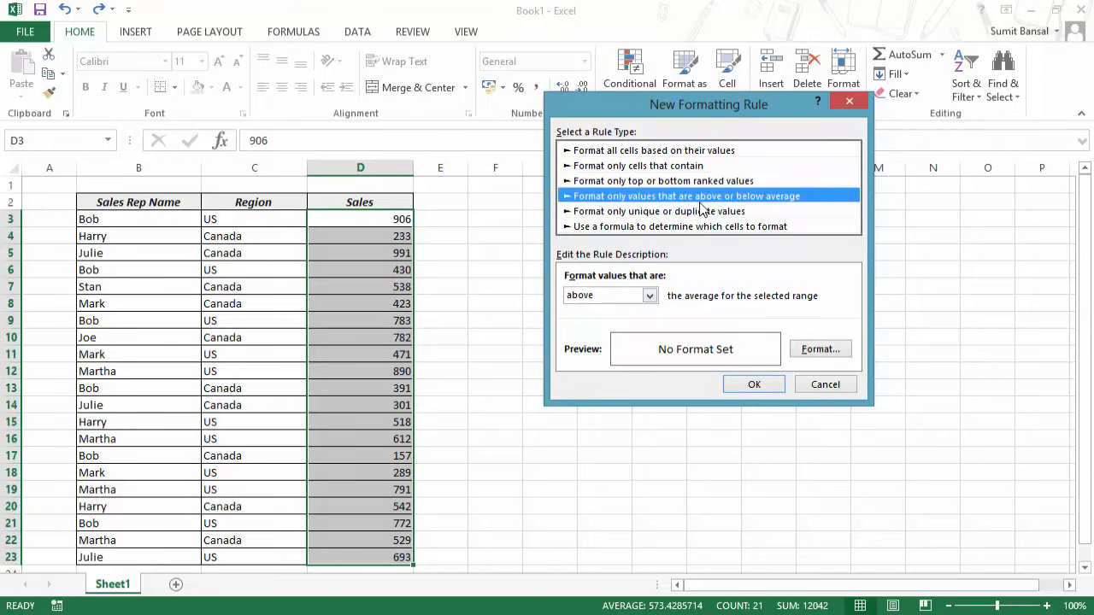
pyautogui.click(649, 295)
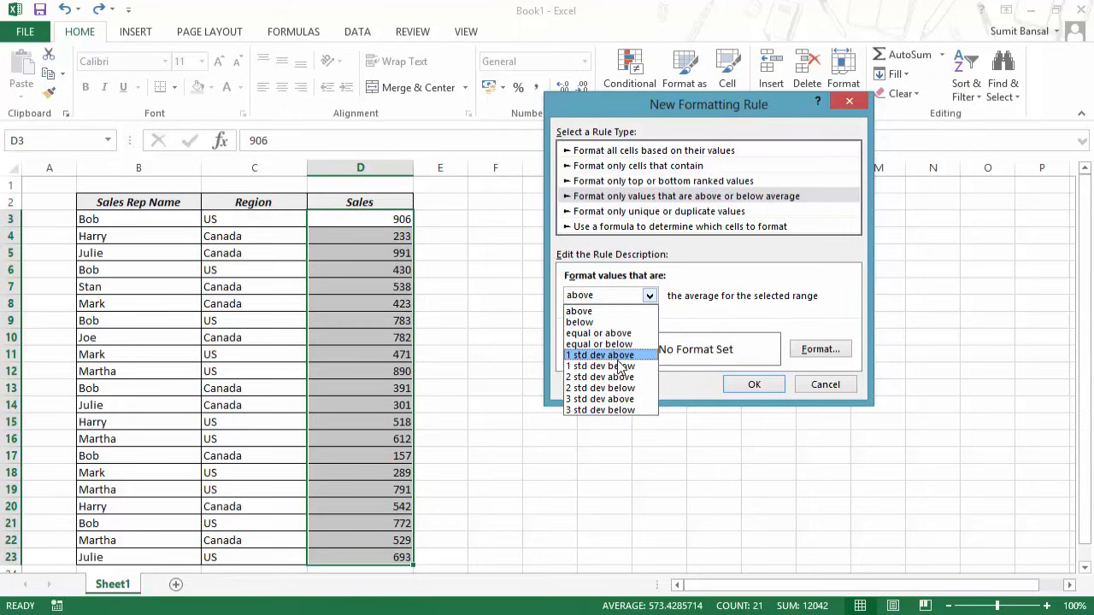
pyautogui.click(590, 311)
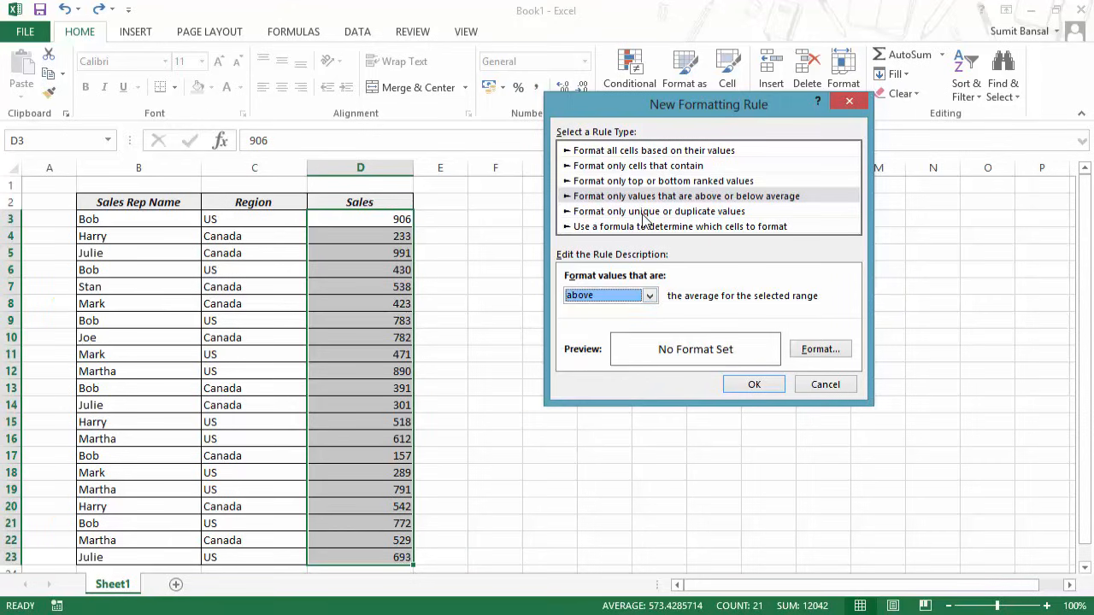
# Step: Review the duplicate and unique options, keeping duplicate, and view the "Use a formula to determine which cells to format" rule type
pyautogui.click(643, 214)
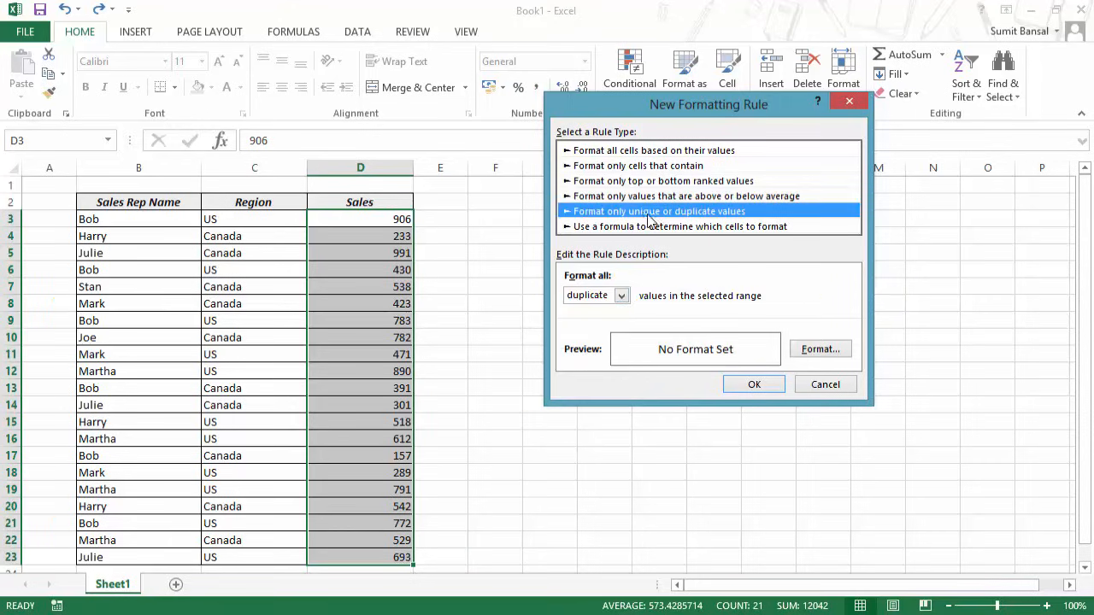
pyautogui.click(622, 295)
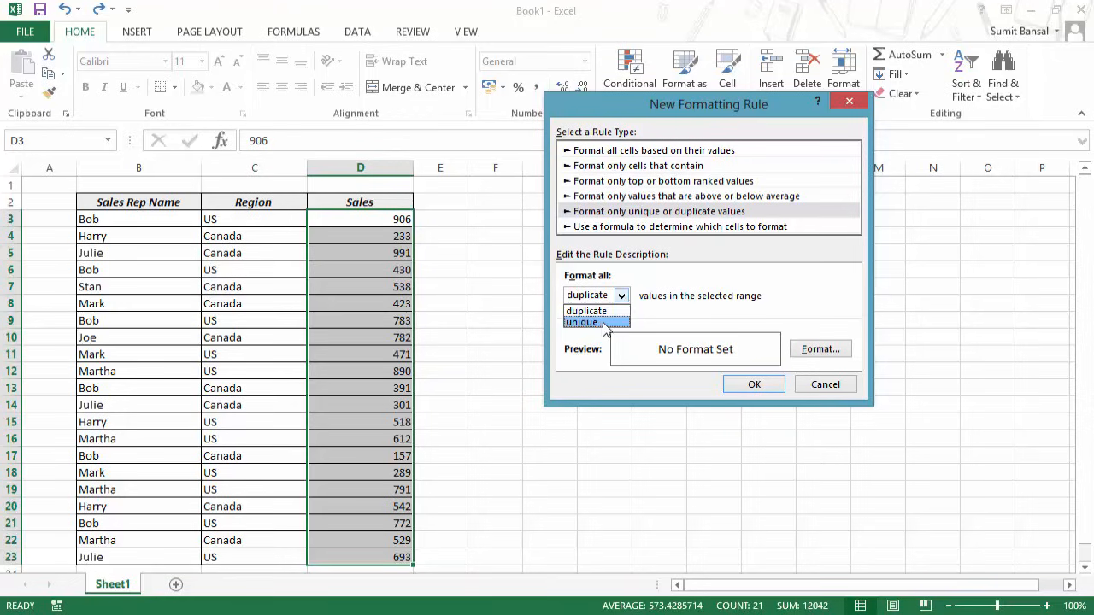
pyautogui.click(612, 311)
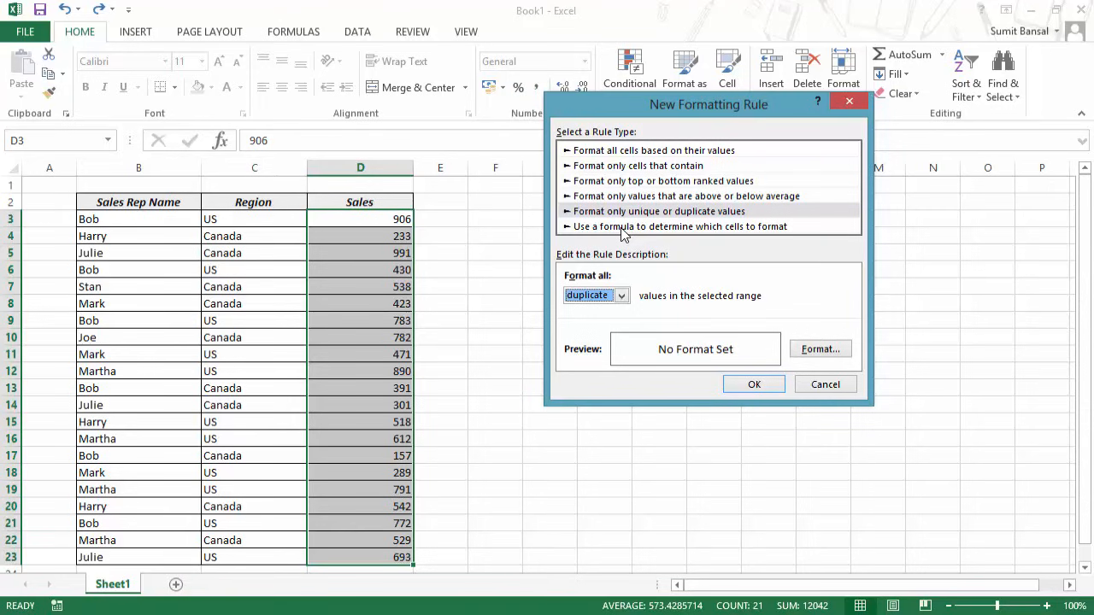
pyautogui.click(622, 228)
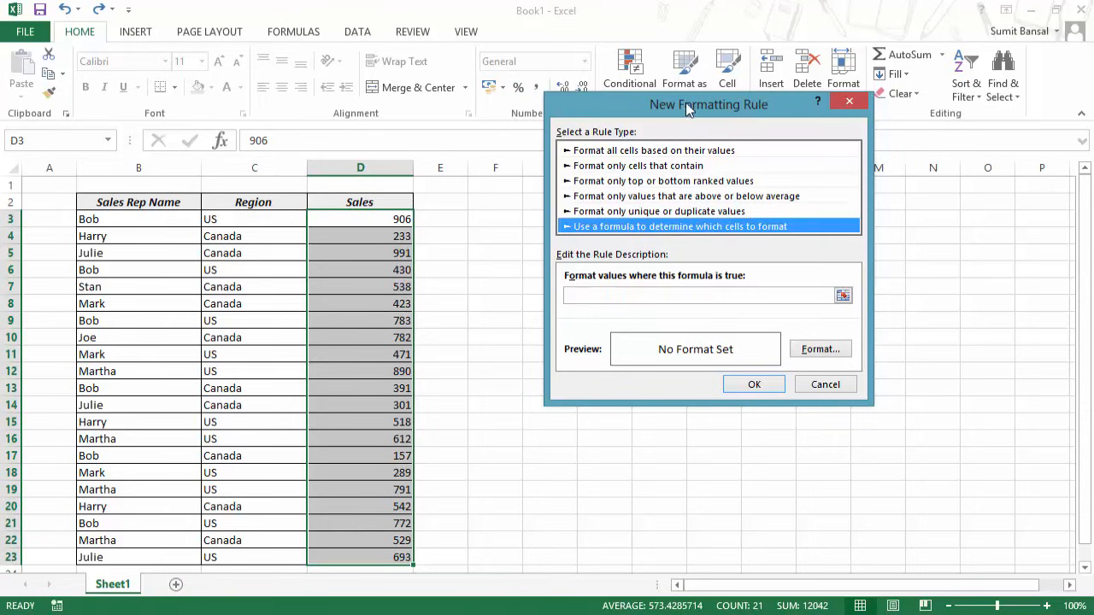
pyautogui.moveTo(686, 105); pyautogui.dragTo(603, 186)
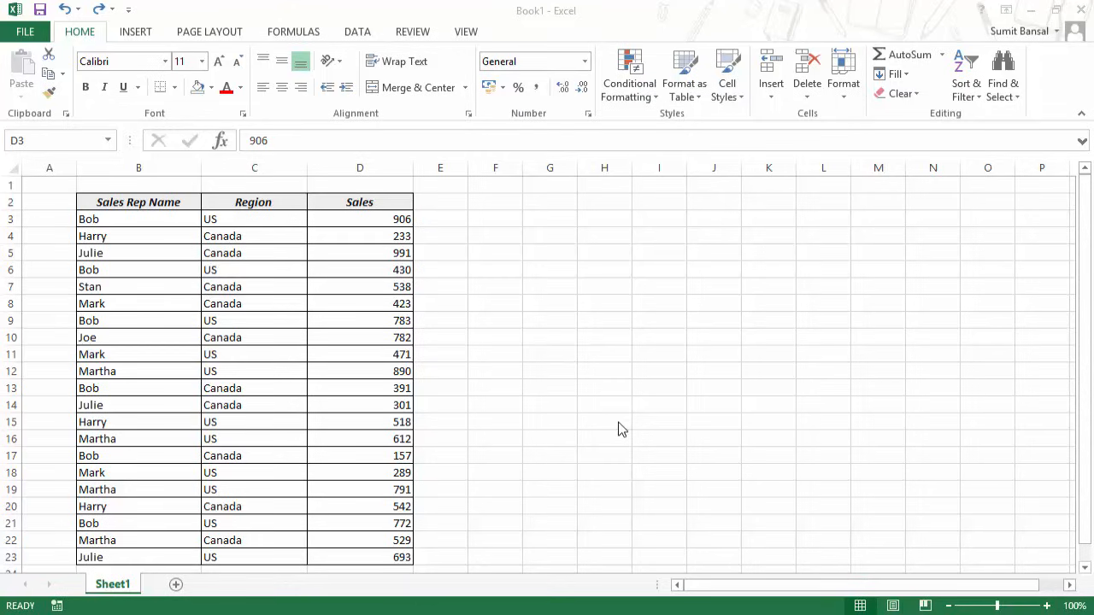
# Step: Review the formula field of the "Use a formula to determine which cells to format" type in a new rule for D3, and cancel
pyautogui.click(628, 98)
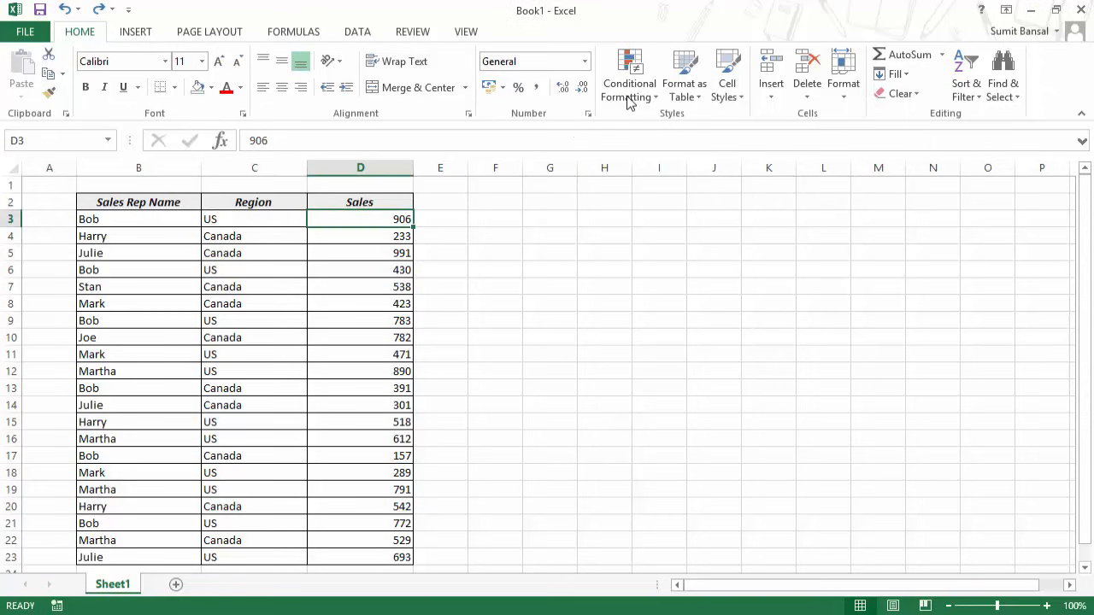
pyautogui.click(628, 100)
pyautogui.click(667, 306)
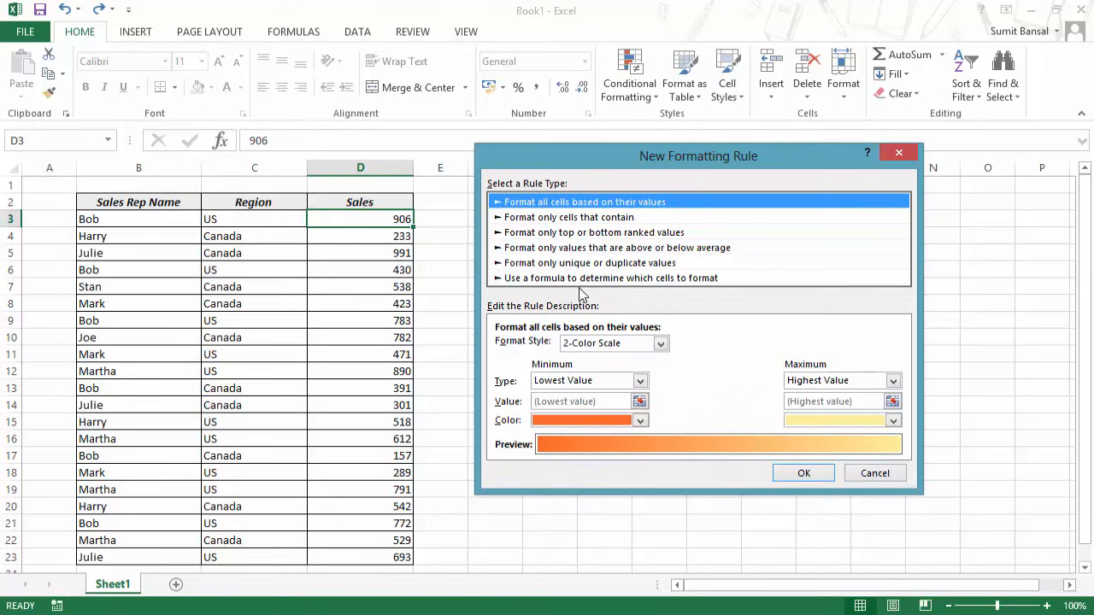
pyautogui.click(579, 280)
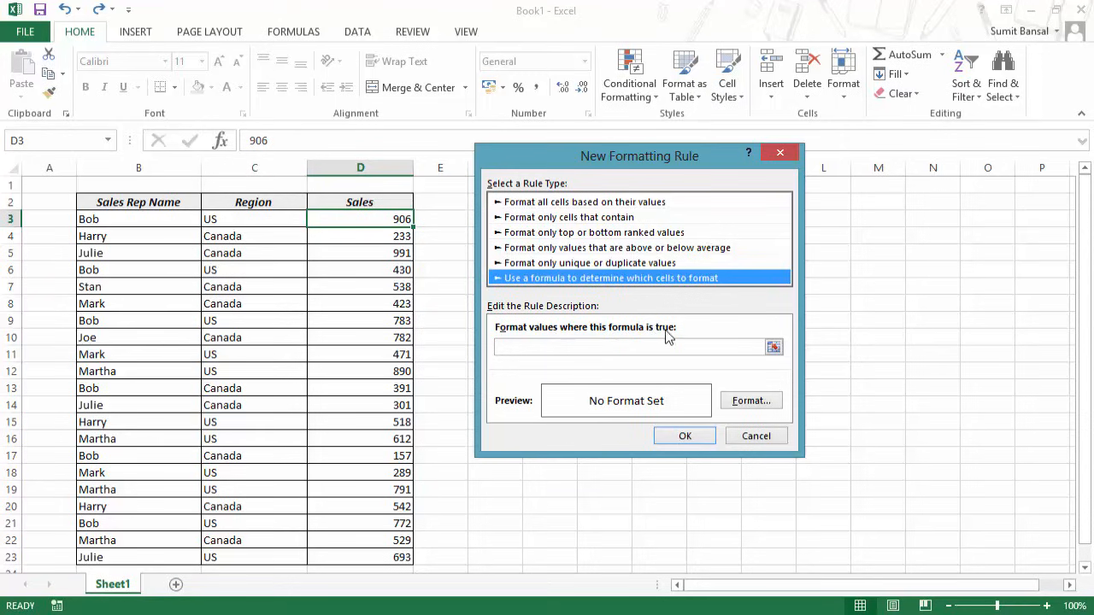
pyautogui.click(595, 345)
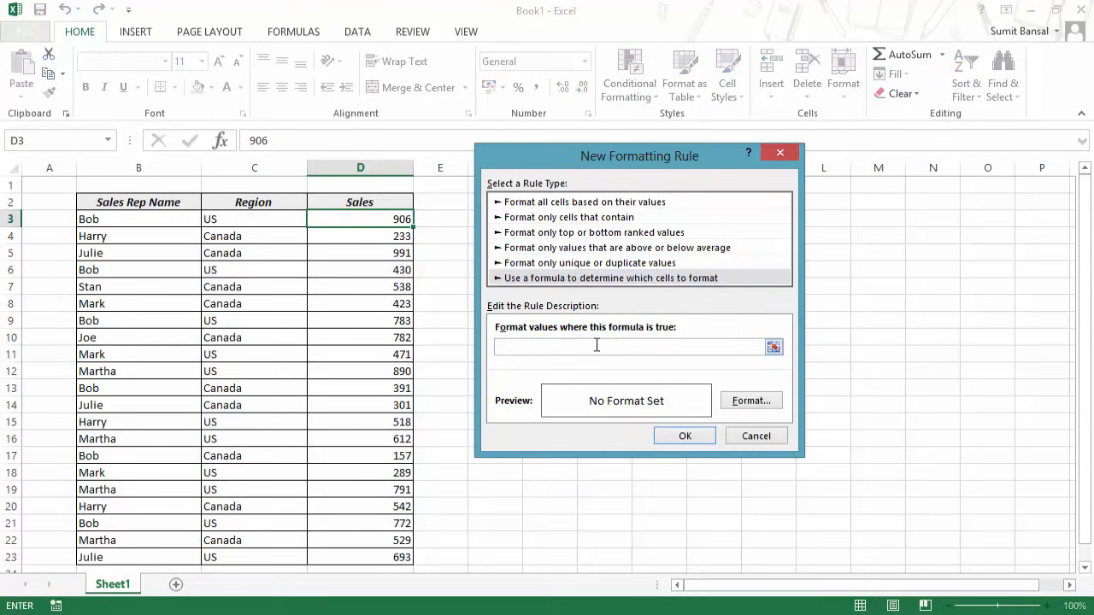
pyautogui.click(774, 156)
# Step: Enter the test formula =D3>900 in cell F3, fill it down to F23, and compare it with the Sales values
pyautogui.click(513, 217)
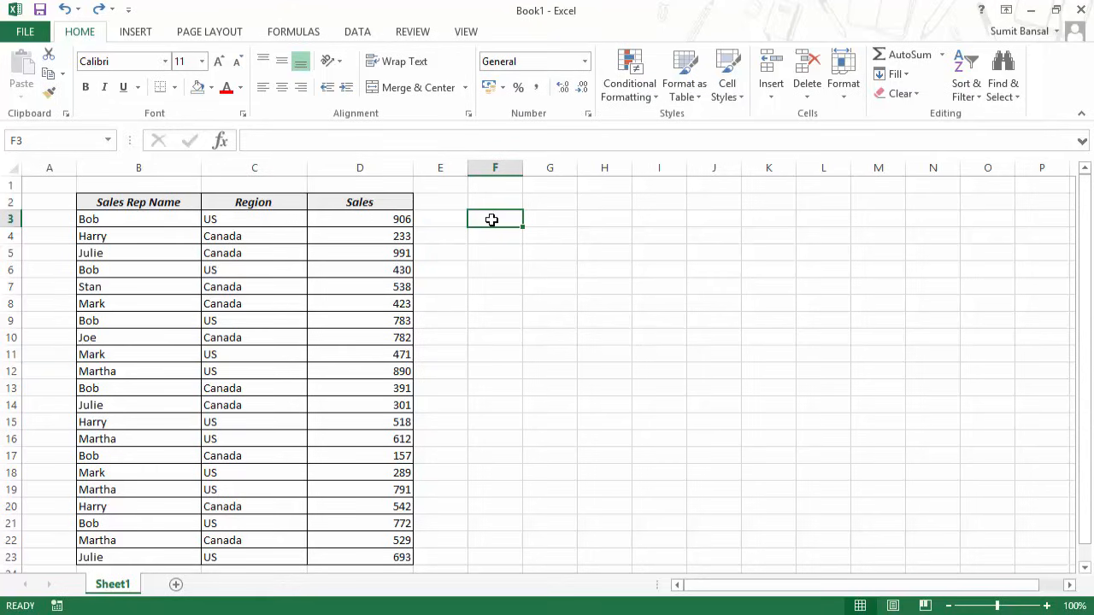
pyautogui.write('=')
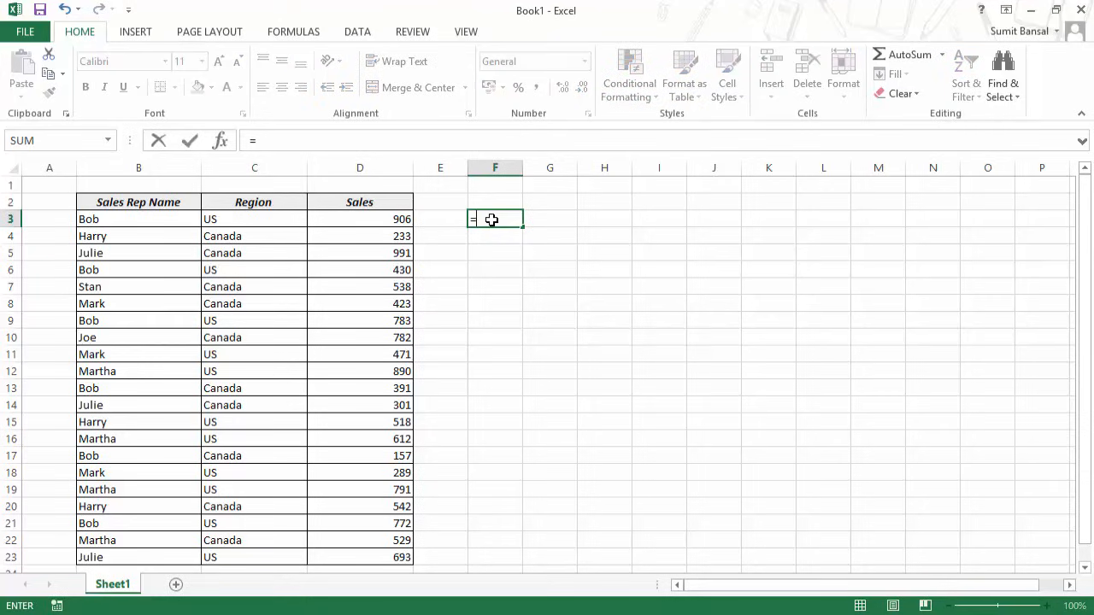
pyautogui.click(401, 219)
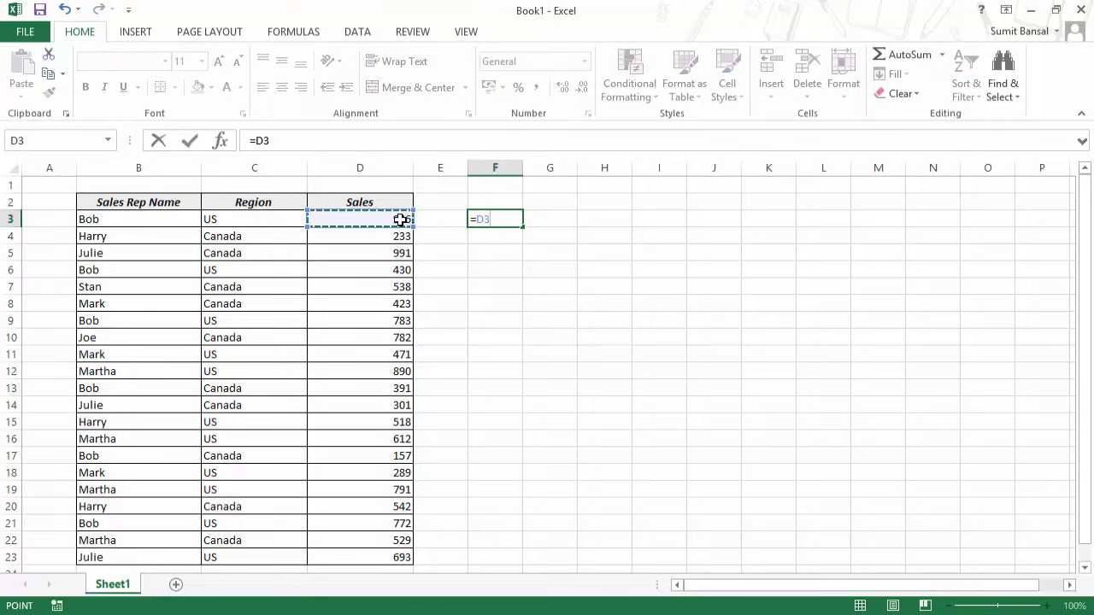
pyautogui.write('>900')
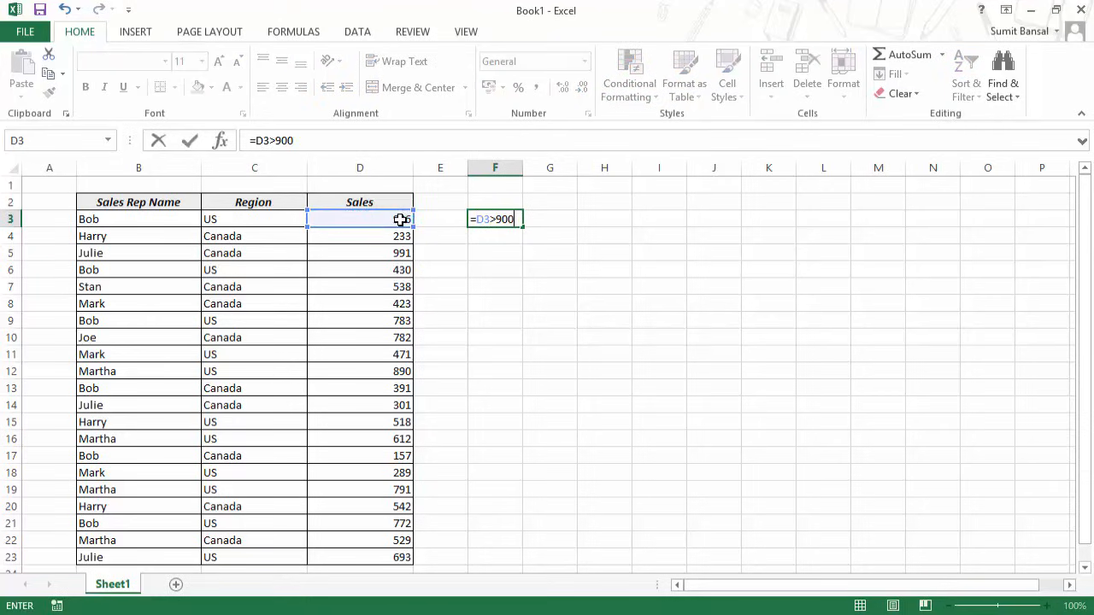
pyautogui.hotkey('ctrl', 'Return')
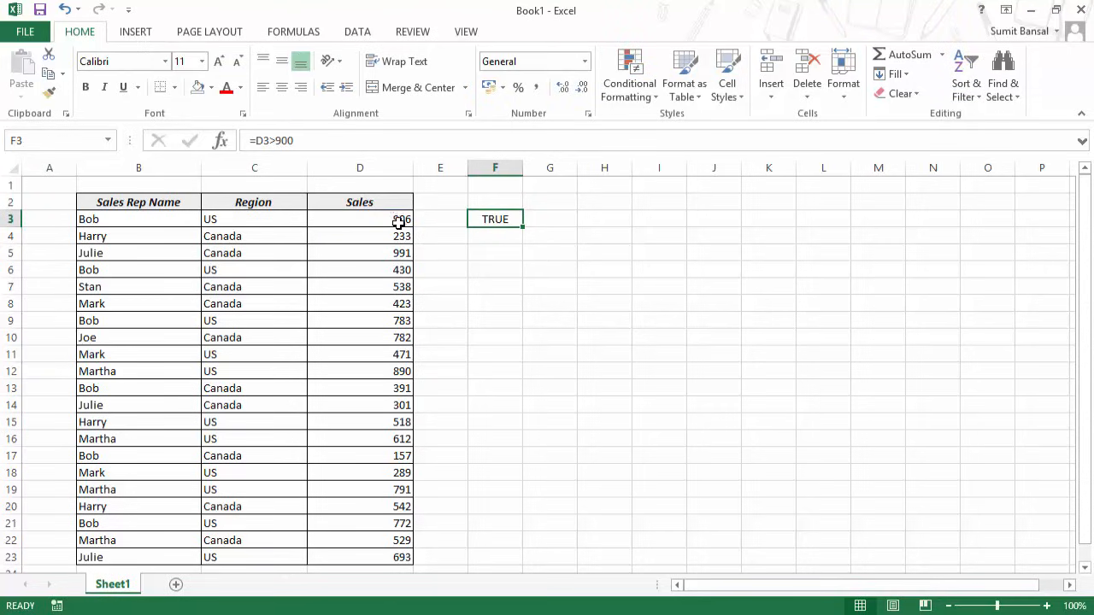
pyautogui.moveTo(523, 229); pyautogui.dragTo(518, 563)
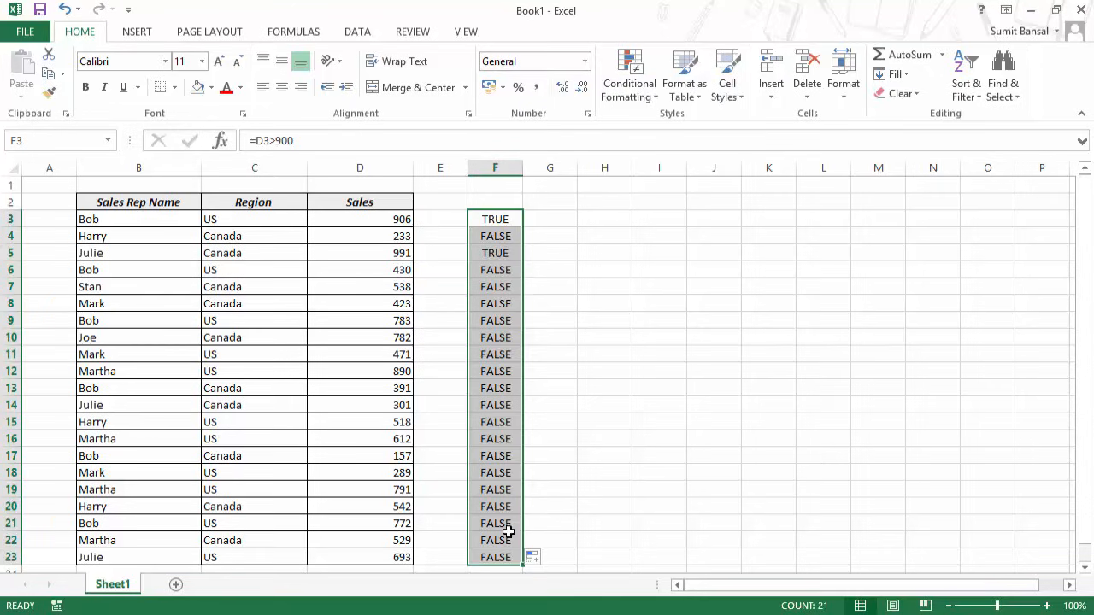
pyautogui.click(386, 221)
pyautogui.click(399, 251)
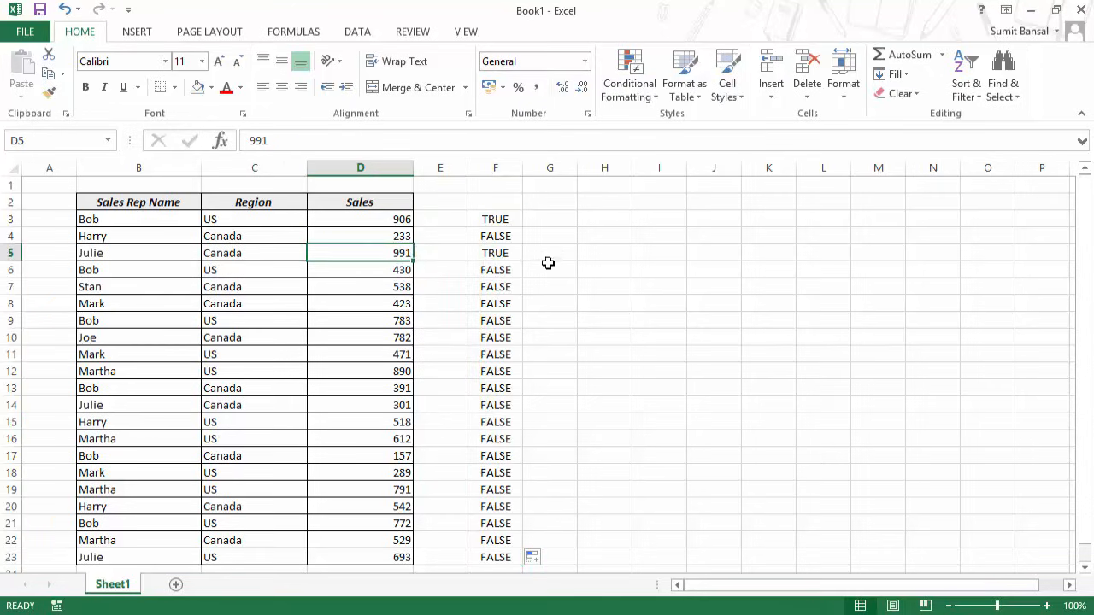
pyautogui.click(498, 220)
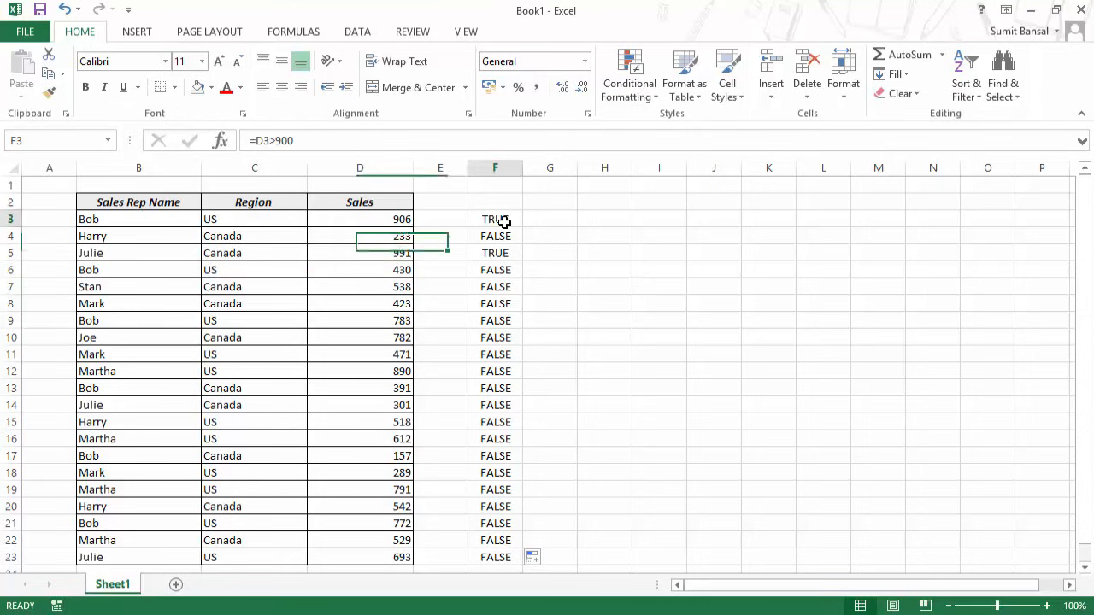
# Step: Copy the formula from F3 and start a formula-based formatting rule for D3:D23 using =D3>900
pyautogui.doubleClick(523, 219)
pyautogui.moveTo(518, 220); pyautogui.dragTo(469, 219)
pyautogui.hotkey('ctrl', 'Return')
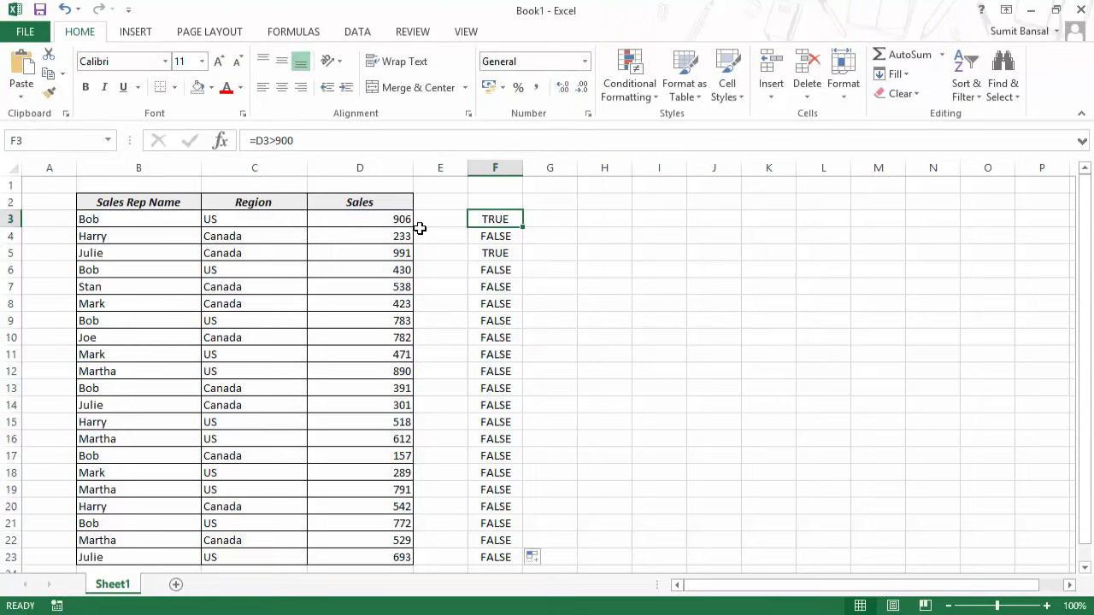
pyautogui.moveTo(399, 219); pyautogui.dragTo(403, 557)
pyautogui.click(635, 91)
pyautogui.click(652, 303)
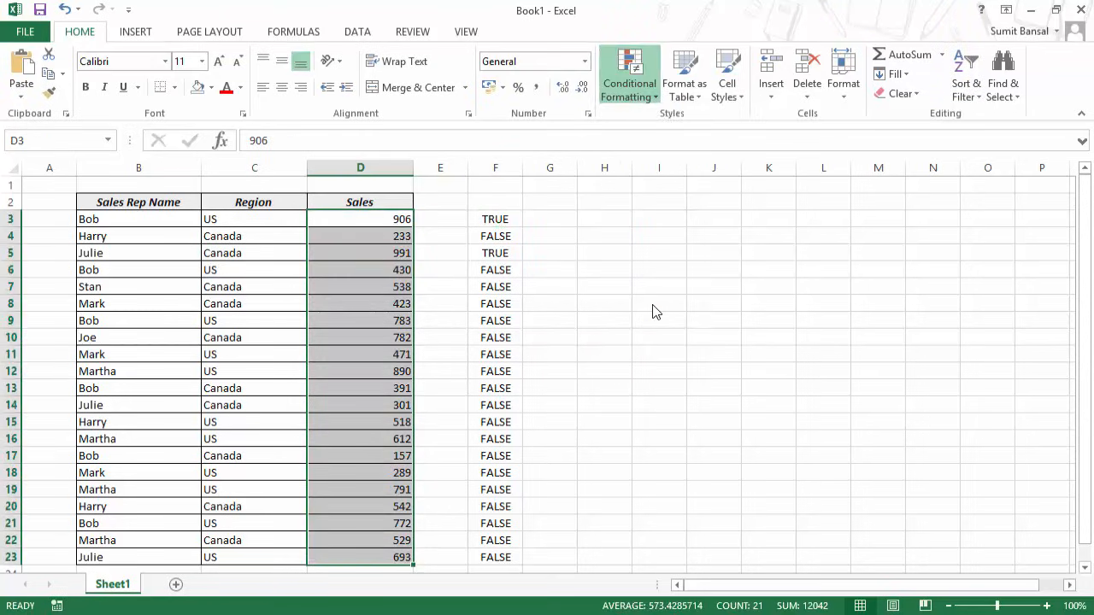
pyautogui.click(551, 259)
pyautogui.click(469, 329)
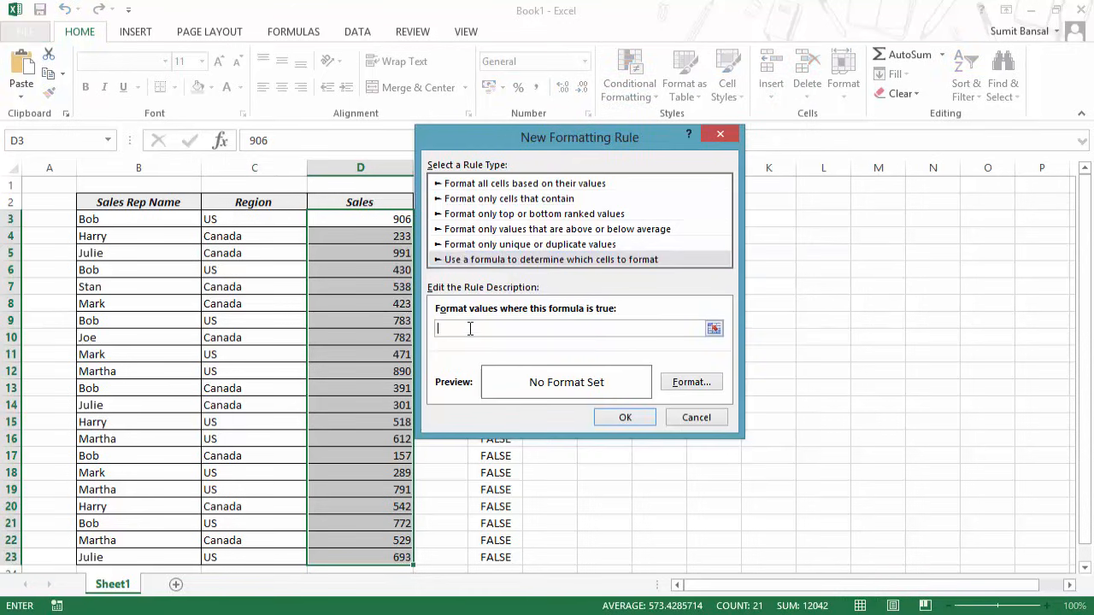
pyautogui.write('=D3>900')
pyautogui.moveTo(488, 142); pyautogui.dragTo(586, 126)
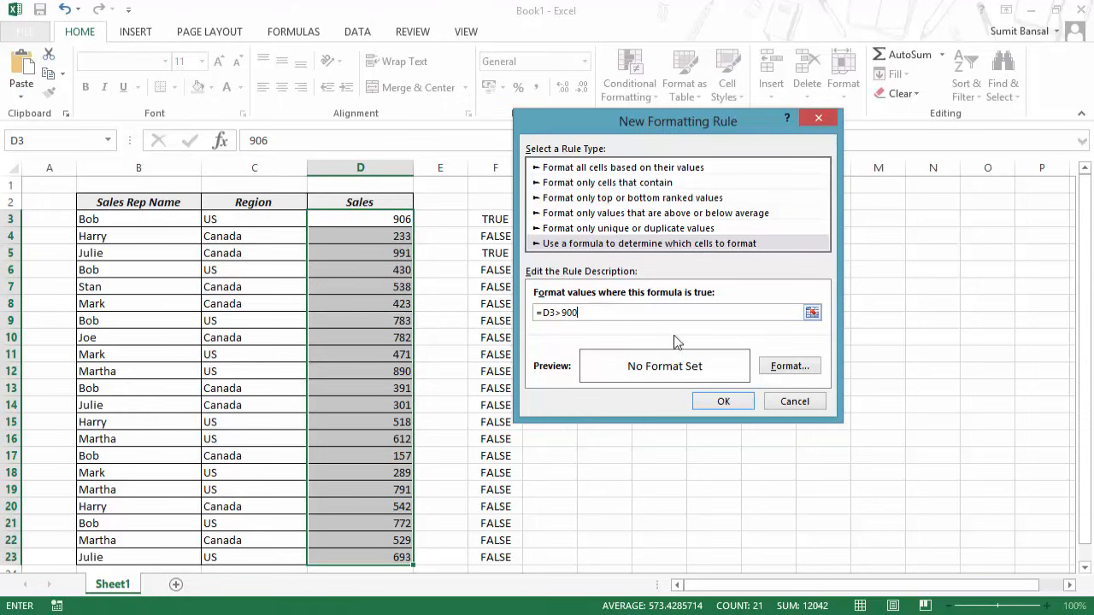
# Step: Review the number, font and border formats for the rule, give it a light gold fill, and apply it to D3:D23
pyautogui.click(788, 367)
pyautogui.moveTo(562, 66); pyautogui.dragTo(714, 72)
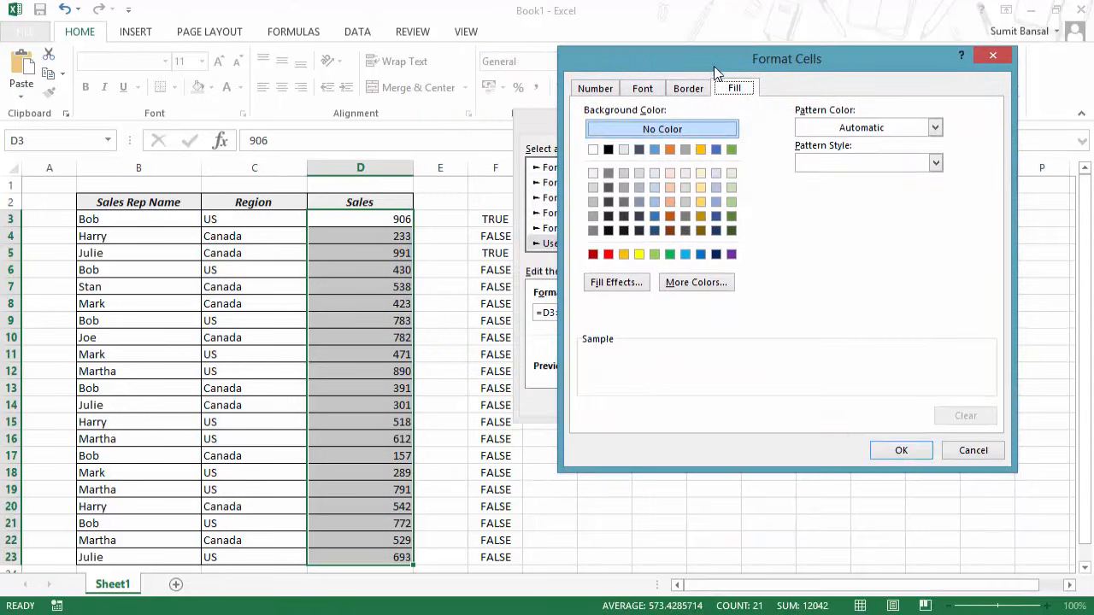
pyautogui.click(603, 93)
pyautogui.click(641, 90)
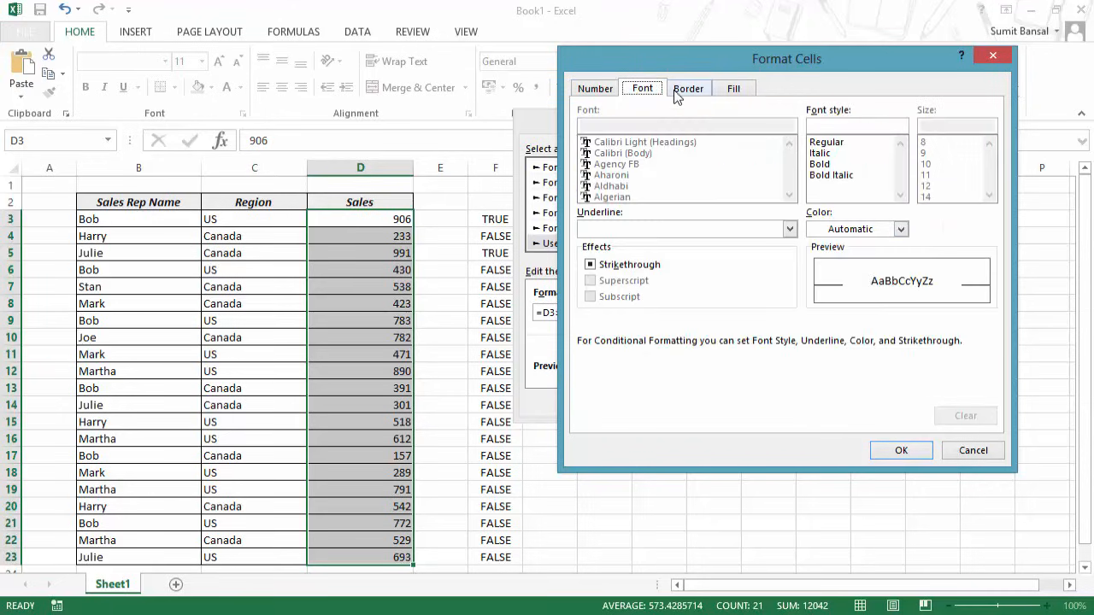
pyautogui.click(689, 91)
pyautogui.click(728, 90)
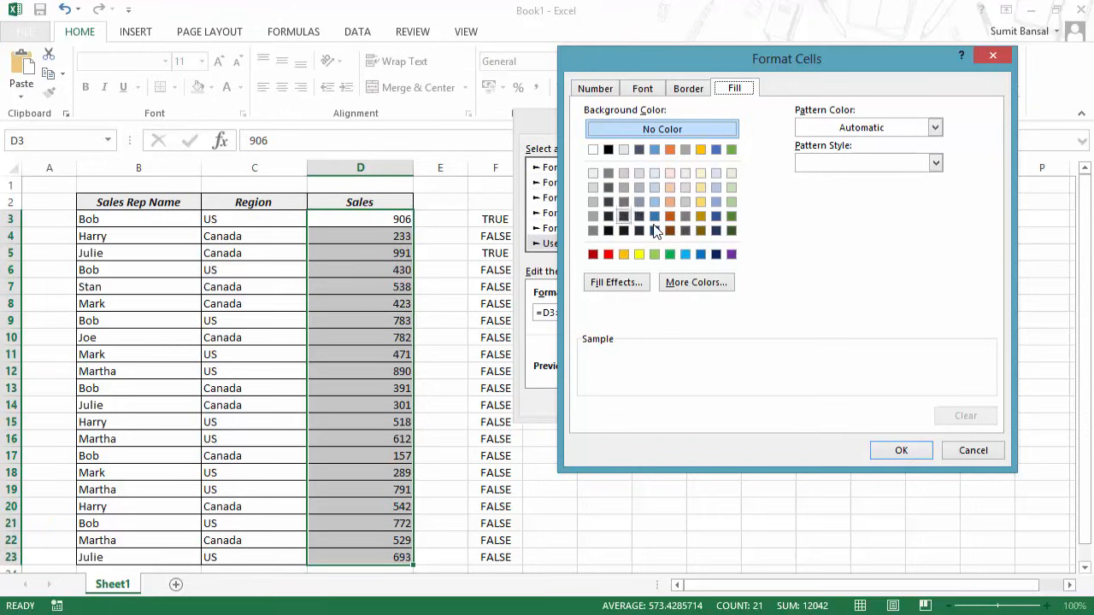
pyautogui.click(701, 202)
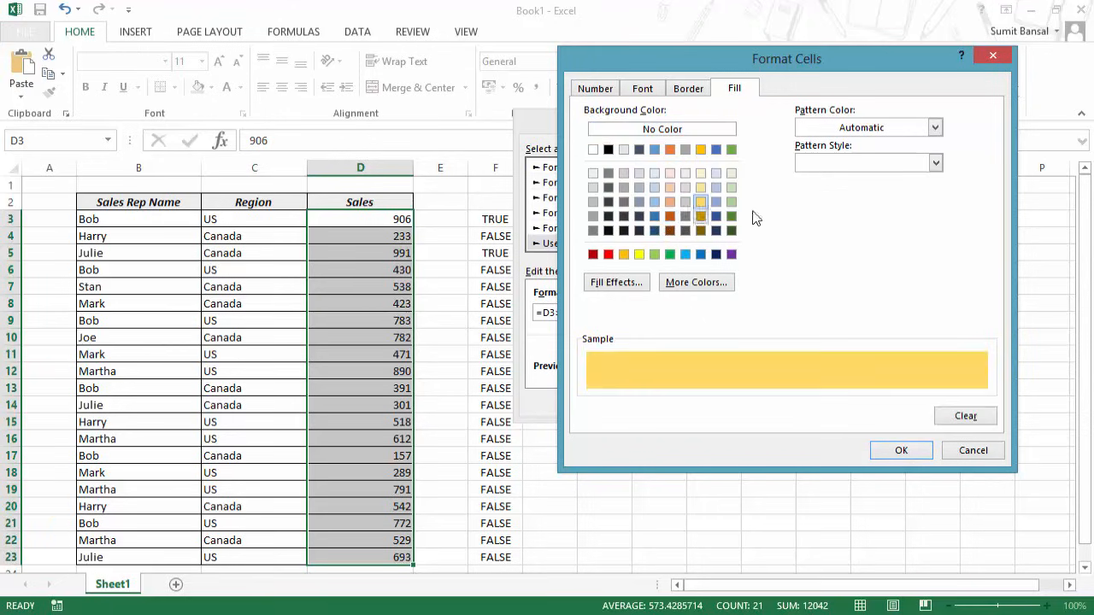
pyautogui.click(886, 453)
pyautogui.click(737, 402)
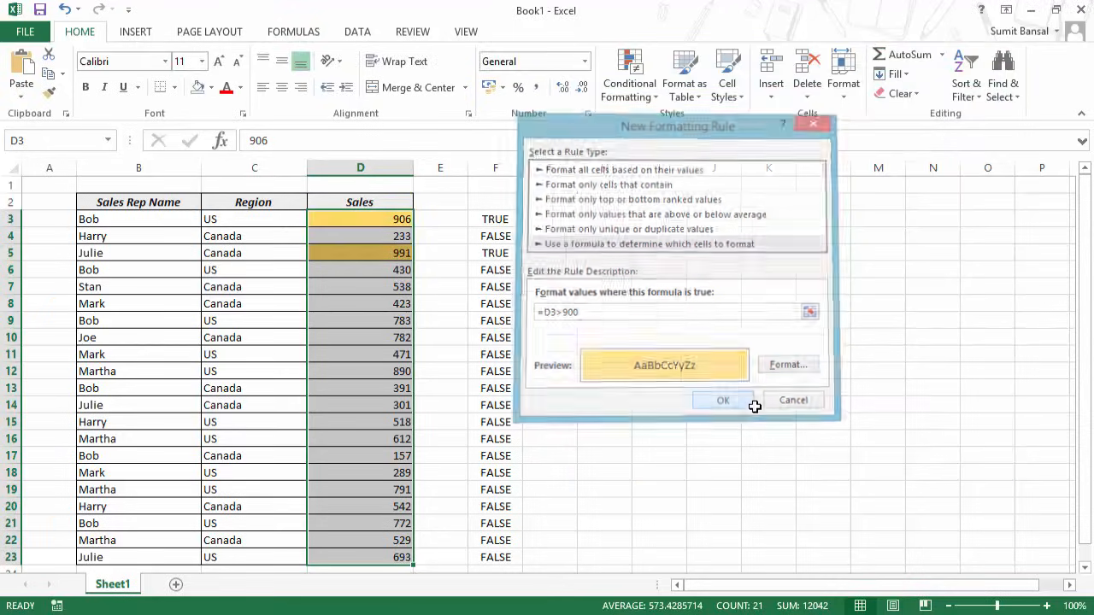
pyautogui.click(675, 271)
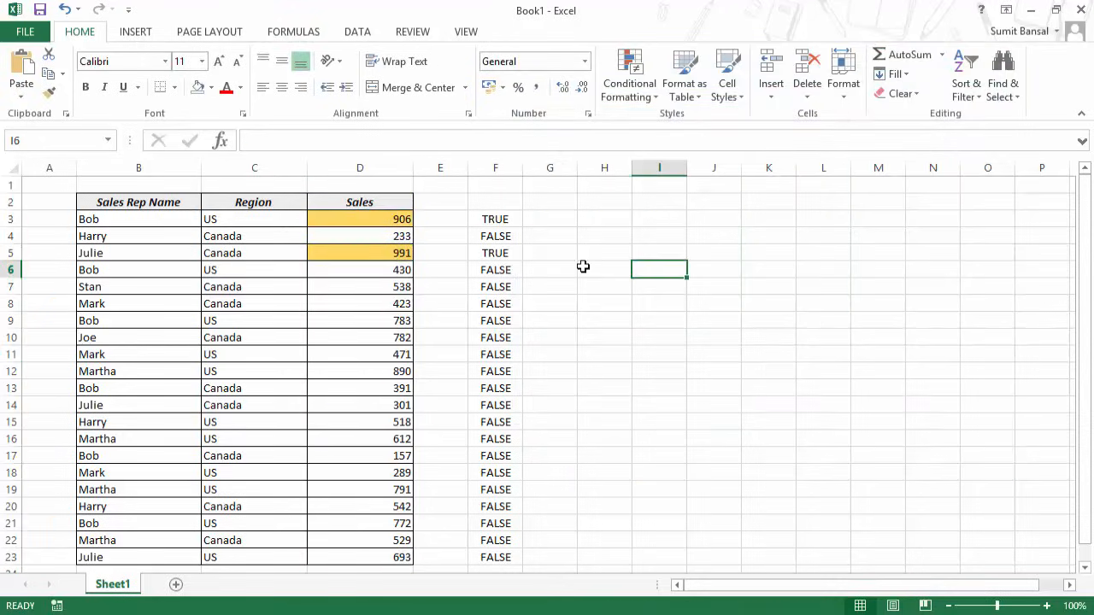
# Step: Check the highlighted Sales cells and examine the rule for D3:D23 in the Conditional Formatting Rules Manager
pyautogui.click(392, 221)
pyautogui.click(395, 253)
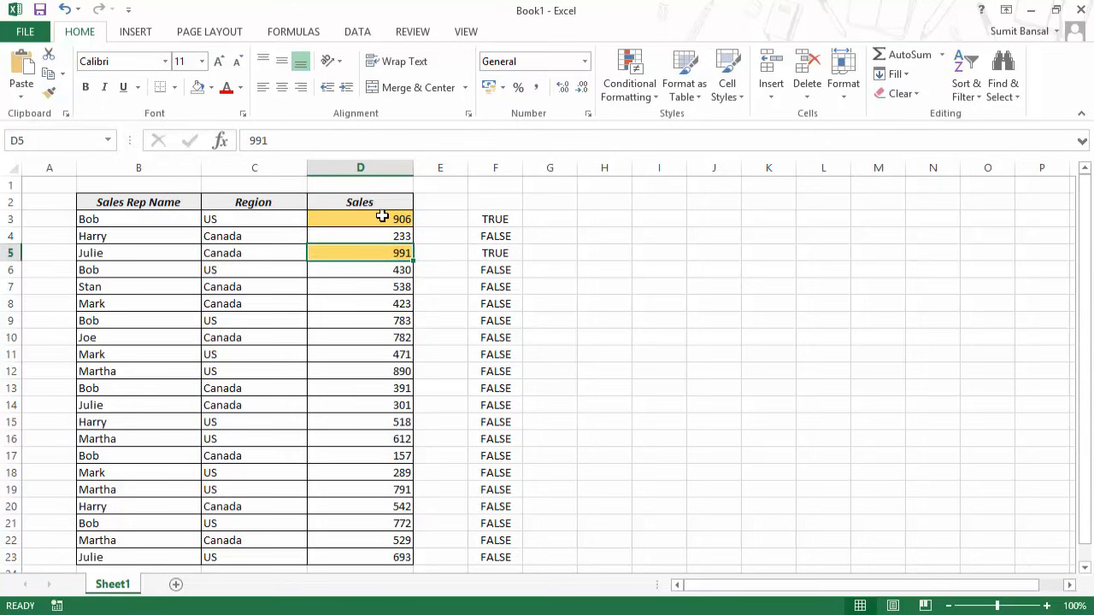
pyautogui.moveTo(382, 217); pyautogui.dragTo(383, 559)
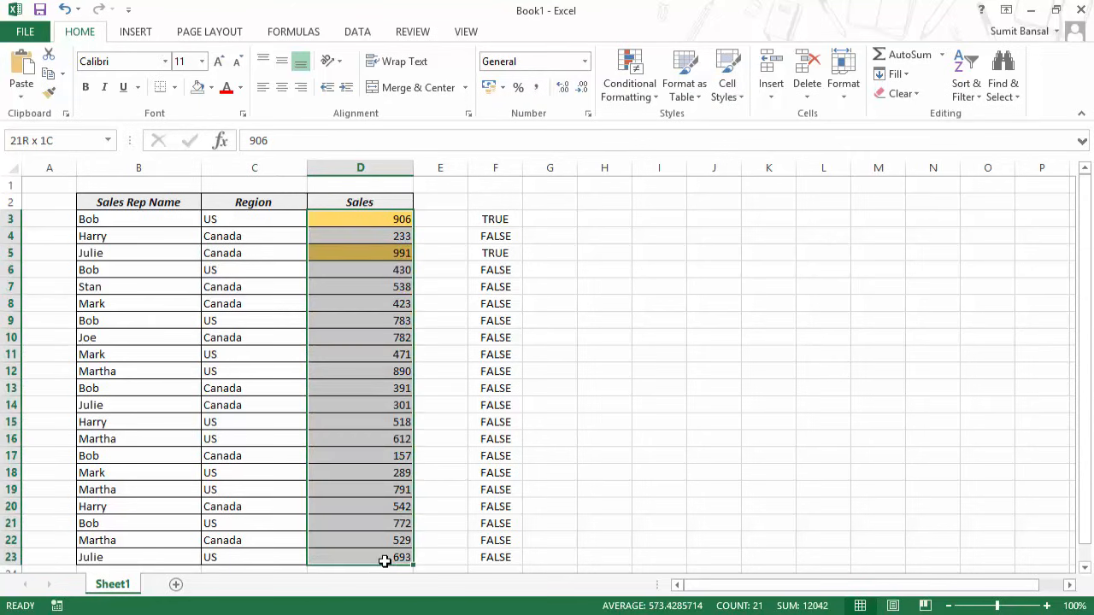
pyautogui.click(643, 99)
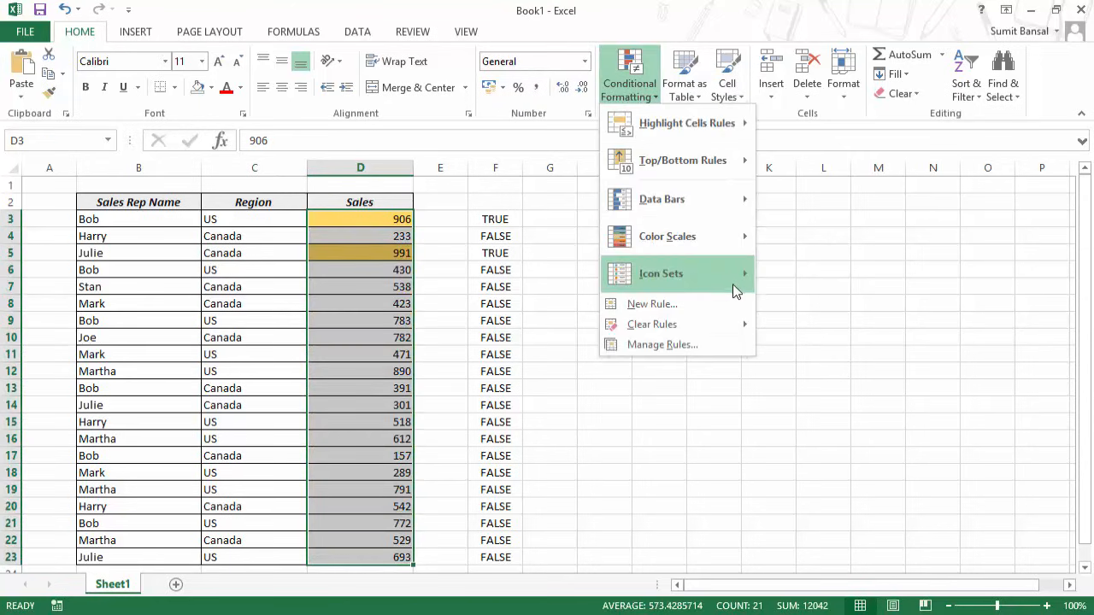
pyautogui.click(660, 344)
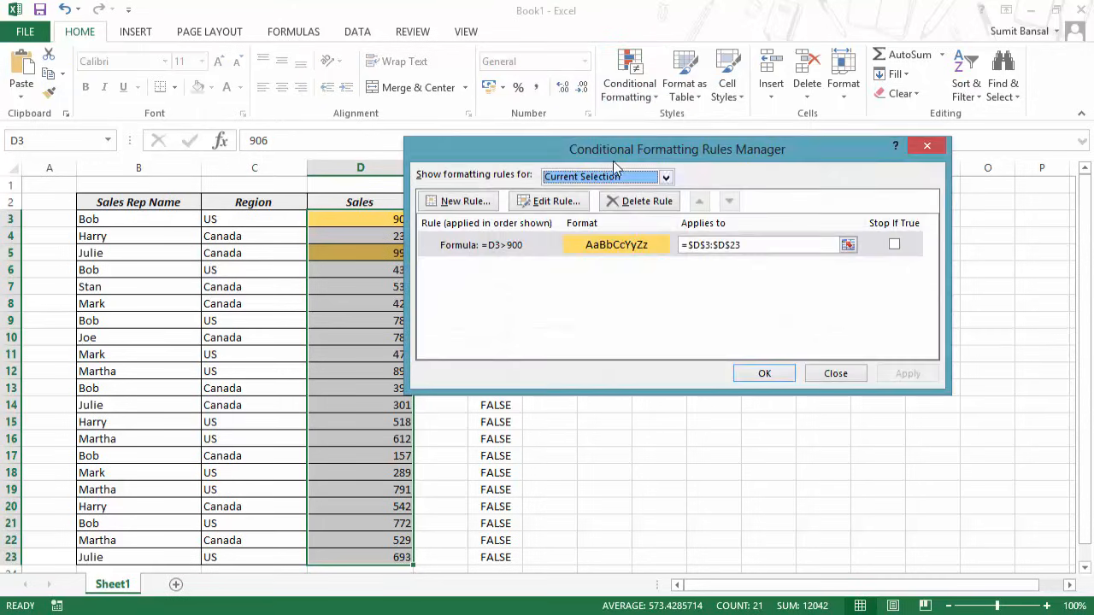
pyautogui.moveTo(632, 145); pyautogui.dragTo(664, 126)
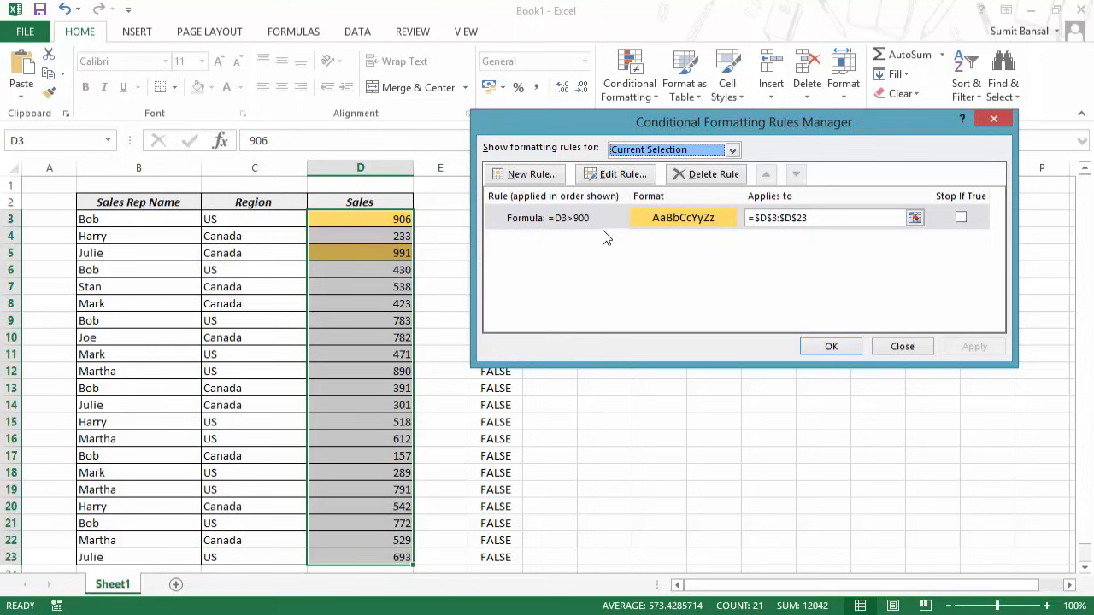
pyautogui.moveTo(585, 130); pyautogui.dragTo(626, 108)
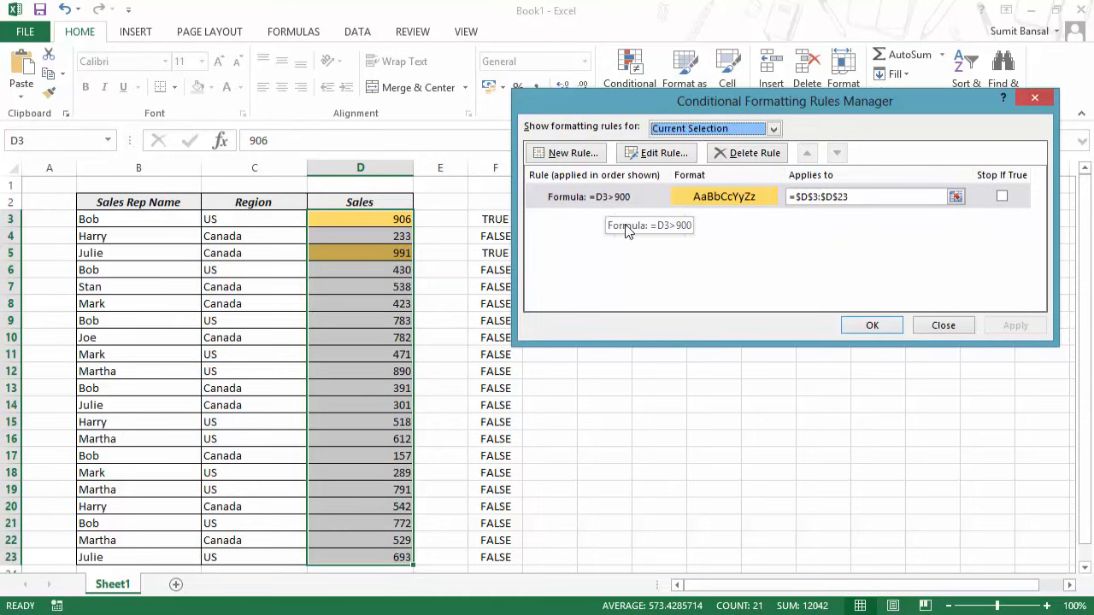
pyautogui.click(938, 327)
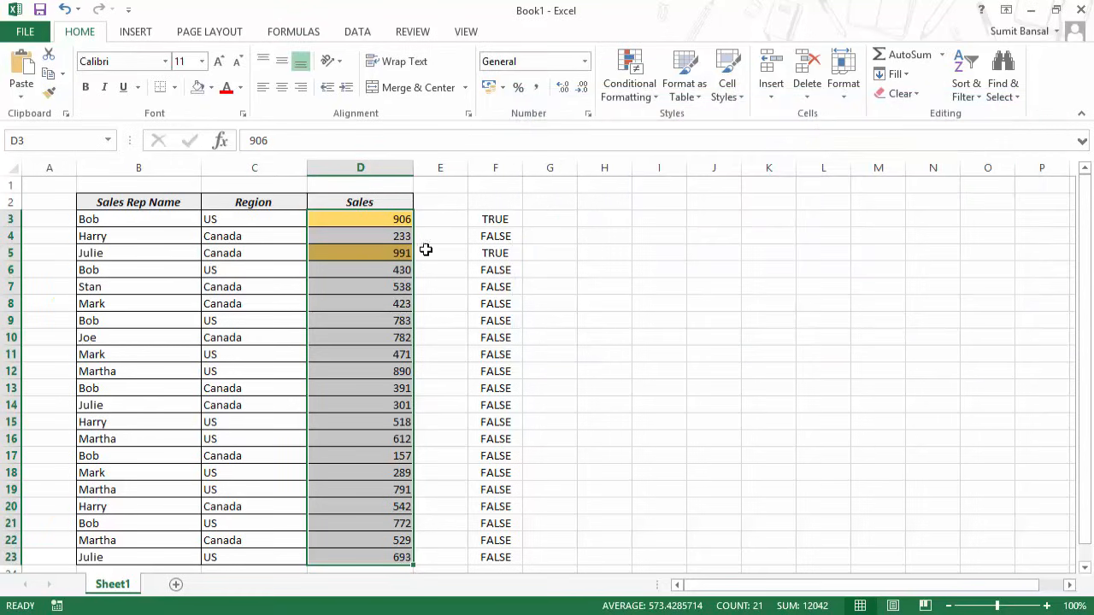
# Step: Clear the conditional formatting rules from the selected Sales cells D3:D23
pyautogui.click(642, 98)
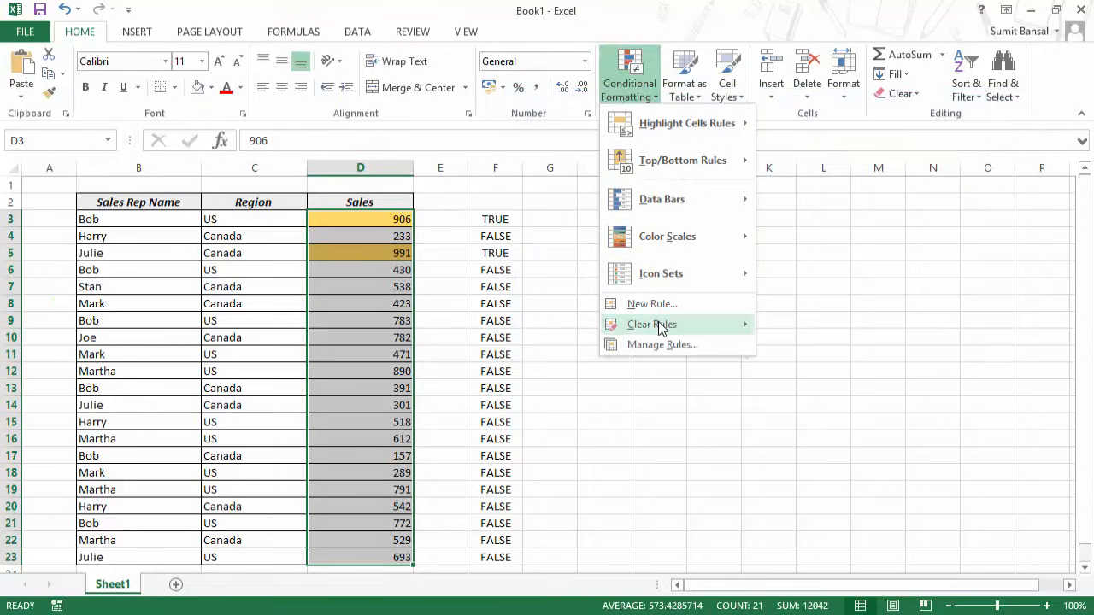
pyautogui.moveTo(667, 324)
pyautogui.click(817, 326)
pyautogui.click(662, 300)
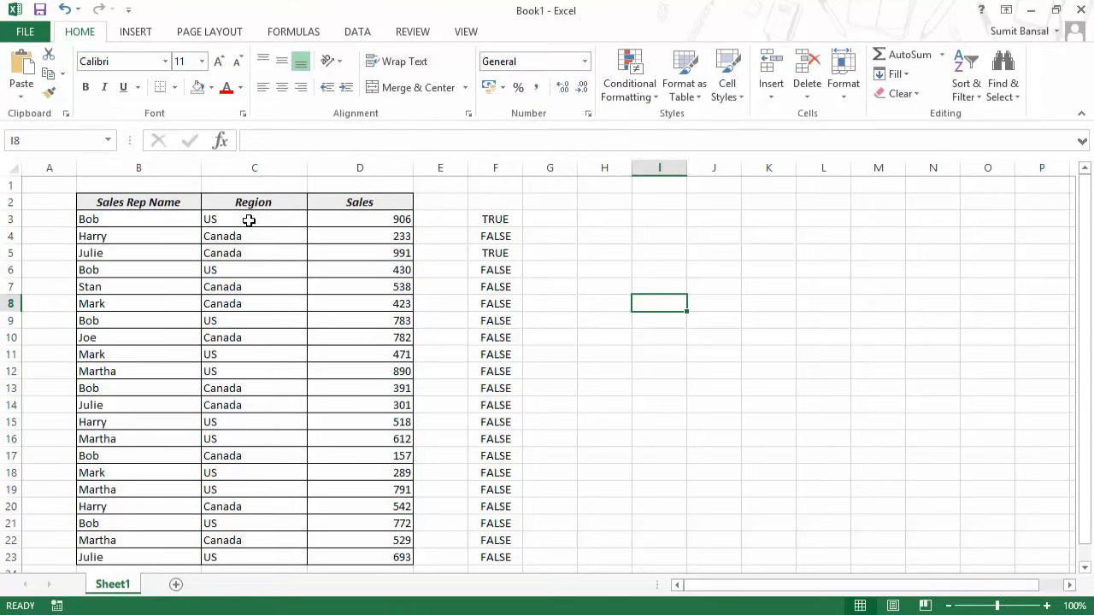
pyautogui.click(481, 220)
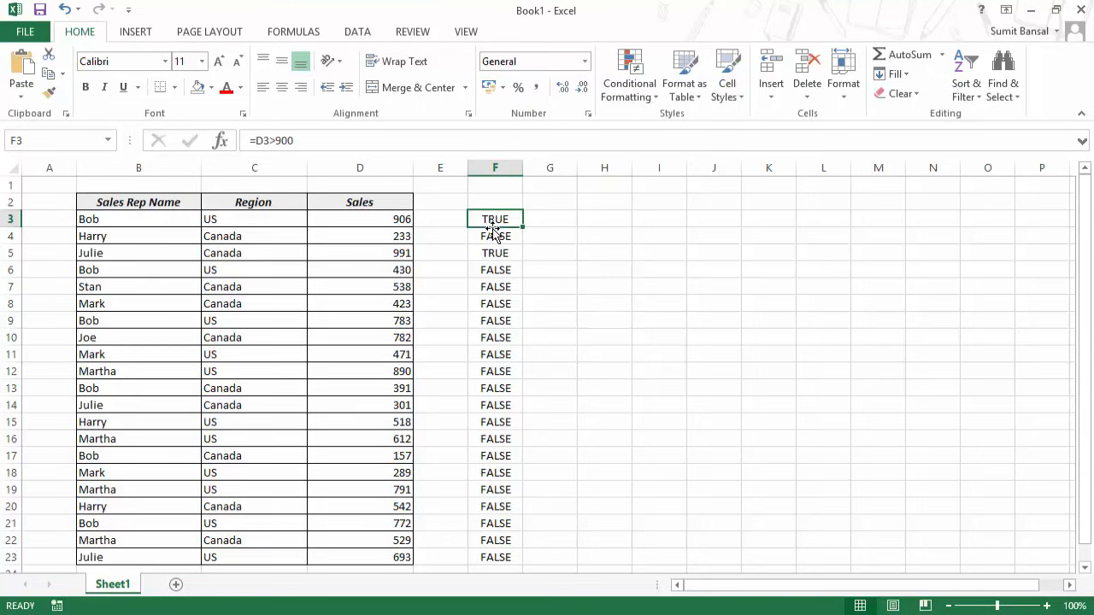
pyautogui.press('F2')
pyautogui.moveTo(513, 220); pyautogui.dragTo(437, 220)
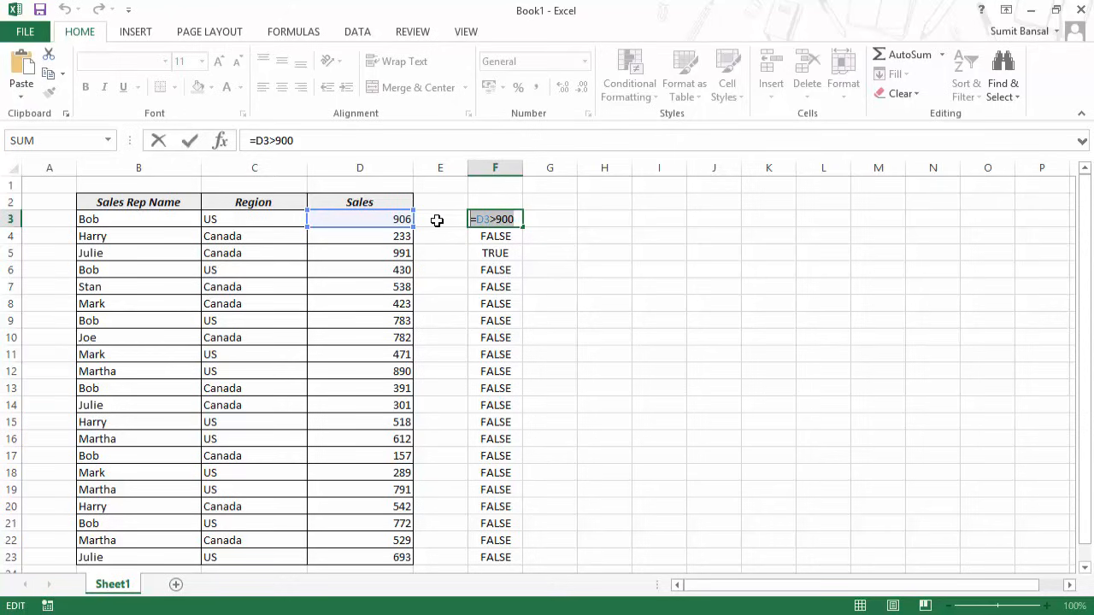
pyautogui.press('BackSpace')
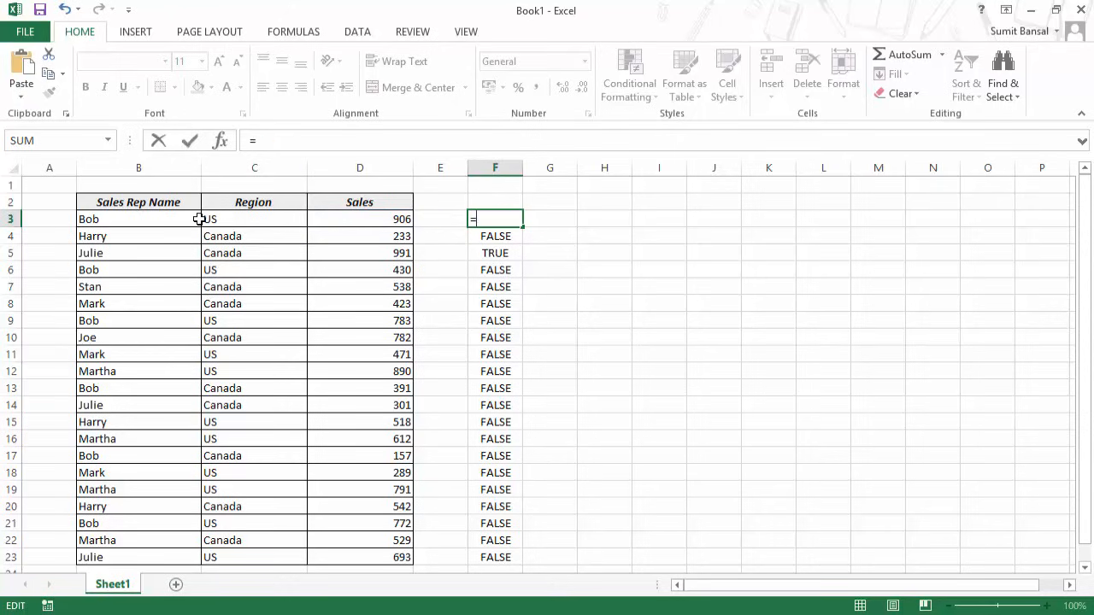
pyautogui.click(171, 222)
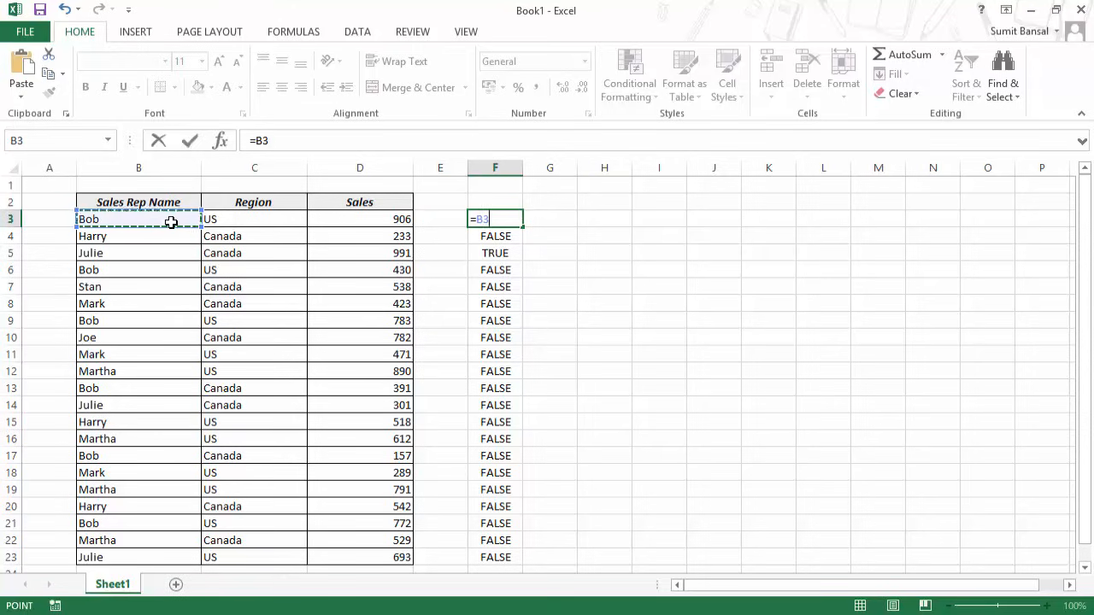
pyautogui.write('=')
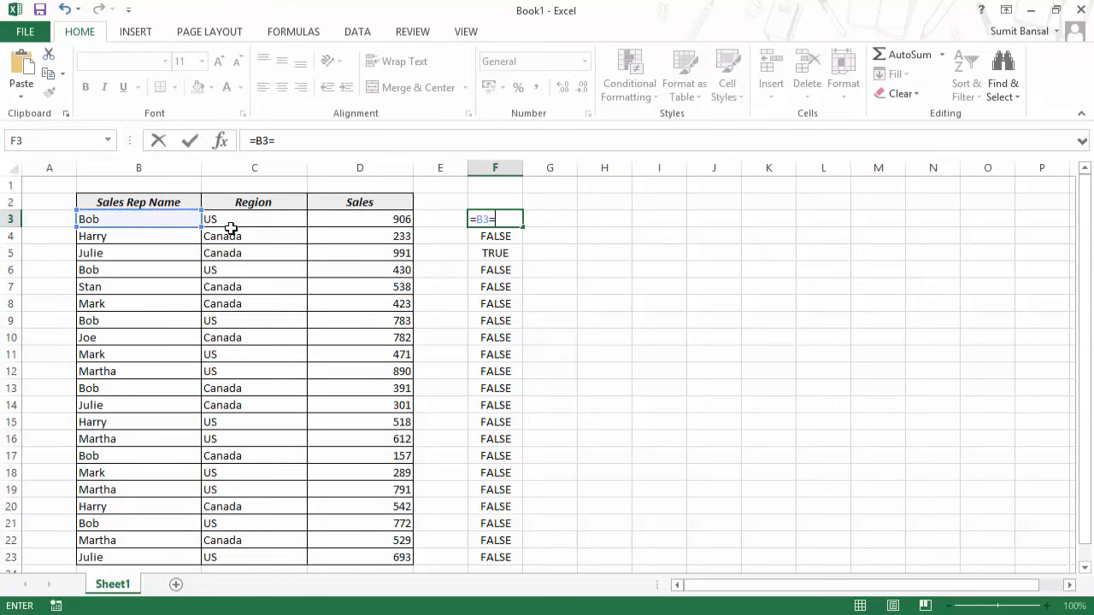
pyautogui.press('Escape')
# Step: Enter US in cell E1 as the comparison value
pyautogui.click(466, 187)
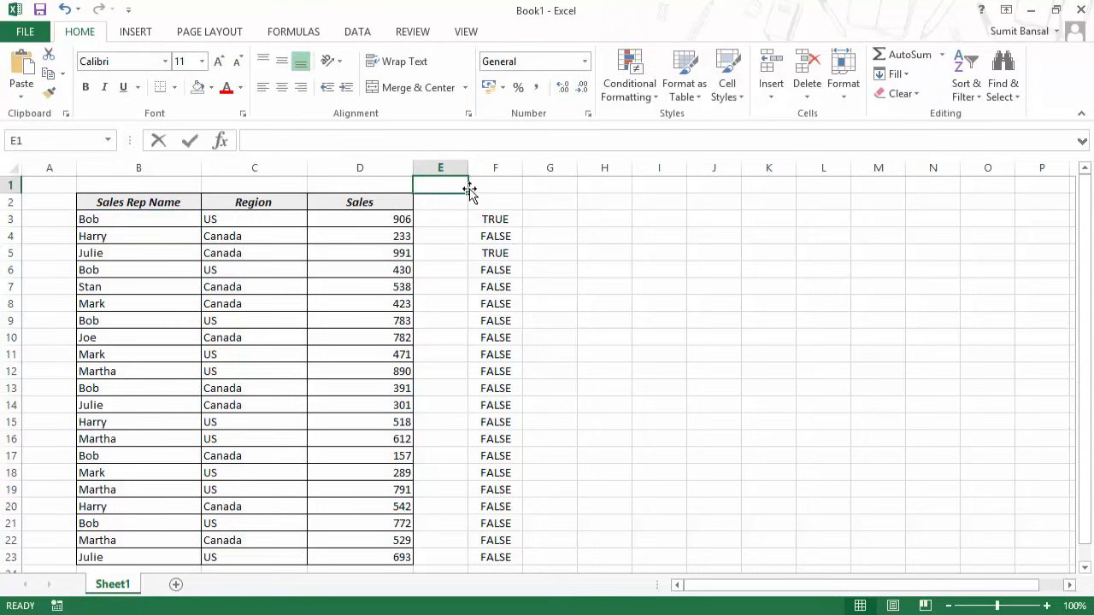
pyautogui.write('US')
pyautogui.press('Return')
# Step: Replace the test formula in F3 with =$C3=E1, locking the column of the Region reference
pyautogui.press('Down')
pyautogui.press('Right')
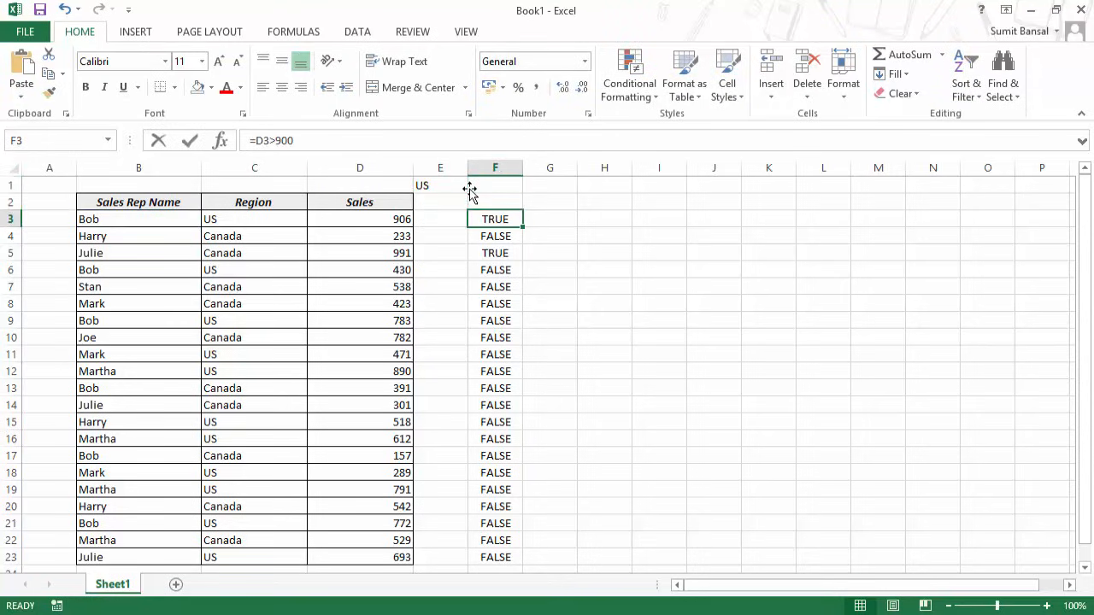
pyautogui.write('=')
pyautogui.click(166, 219)
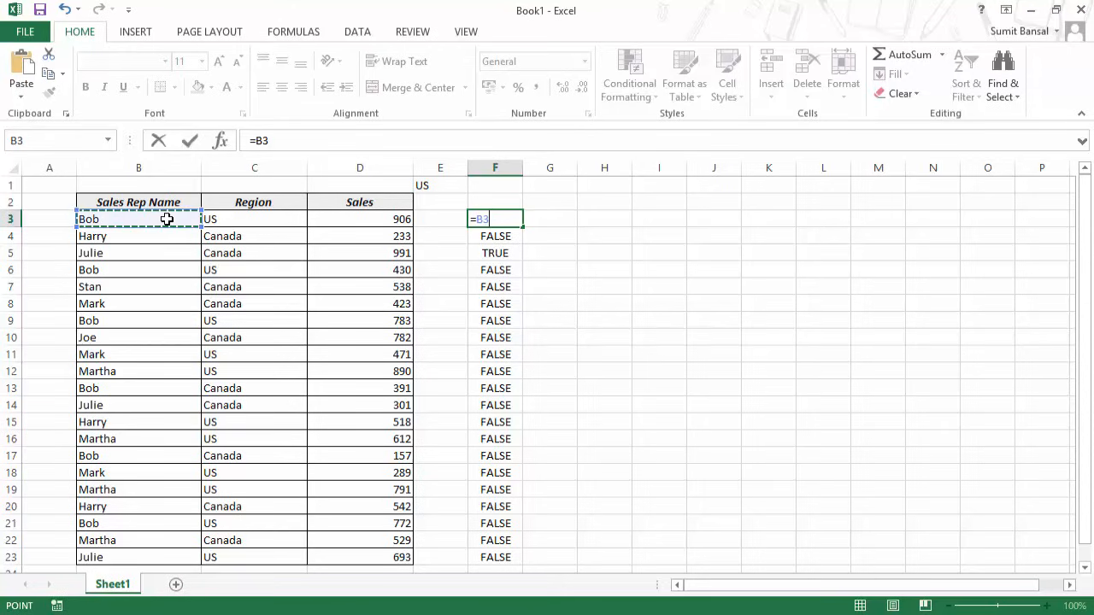
pyautogui.click(244, 223)
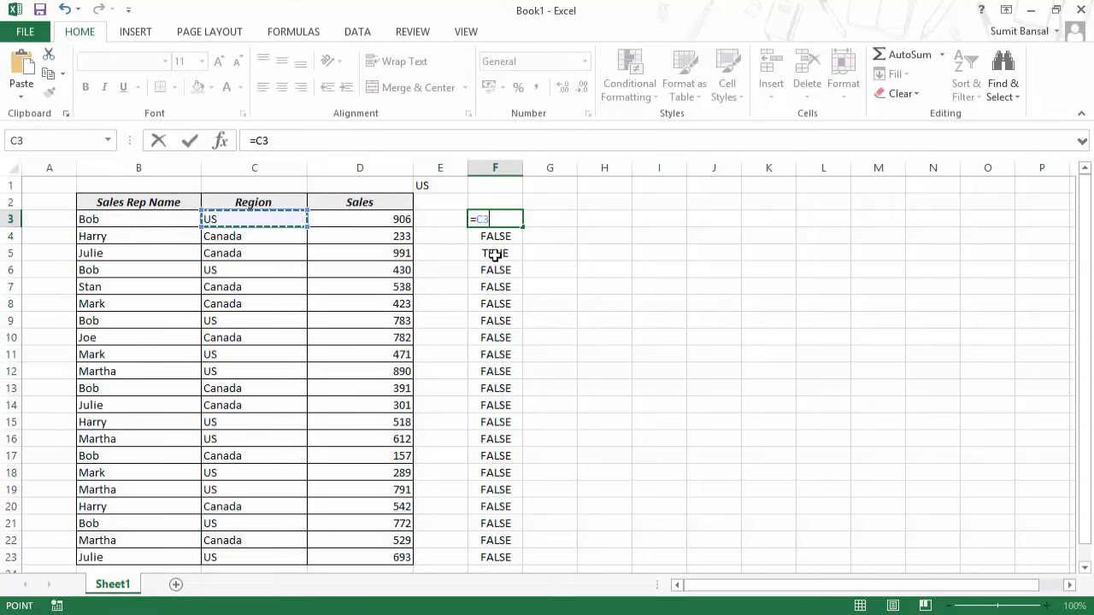
pyautogui.press('F4')
pyautogui.press('F4')
pyautogui.press('F4')
pyautogui.write('=')
pyautogui.click(426, 192)
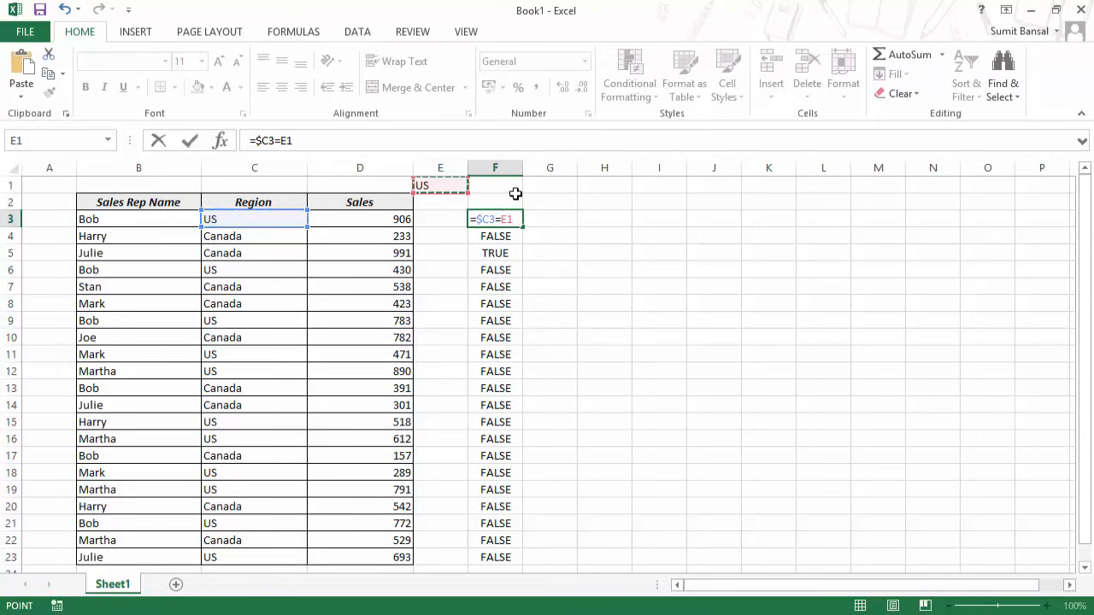
pyautogui.press('Return')
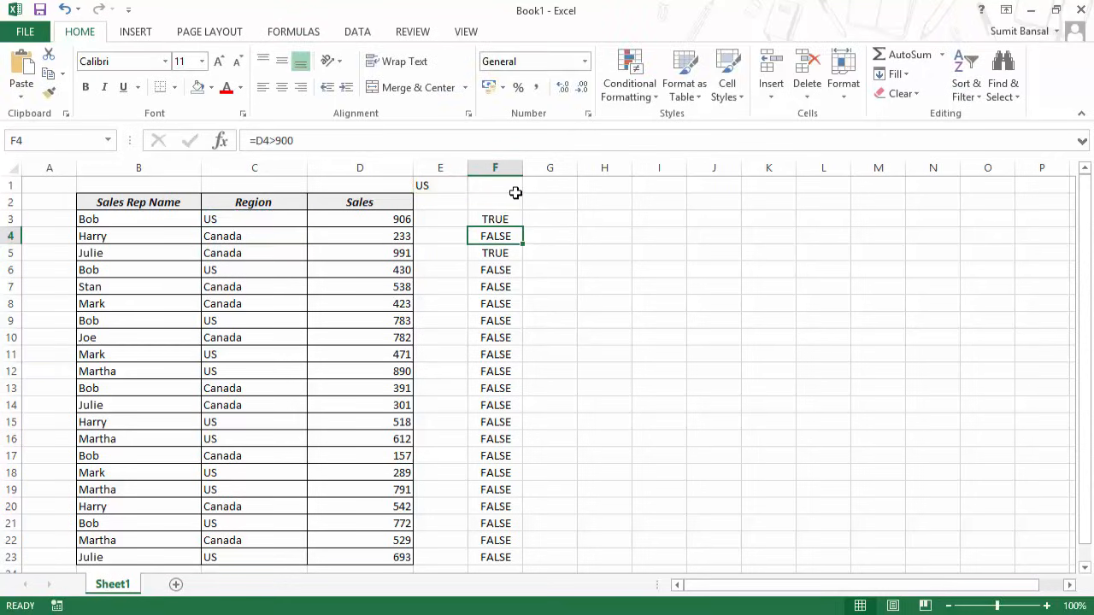
# Step: Fill the F3 formula across to H3 and compare the cell references in F3 and G3
pyautogui.press('Up')
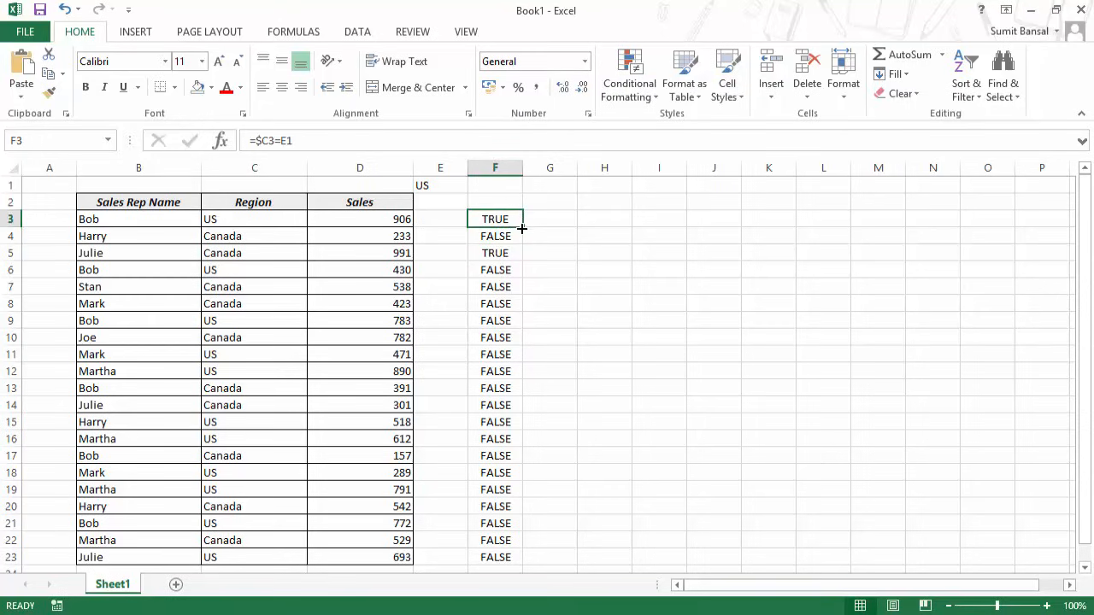
pyautogui.moveTo(522, 229); pyautogui.dragTo(608, 233)
pyautogui.click(545, 220)
pyautogui.doubleClick(538, 222)
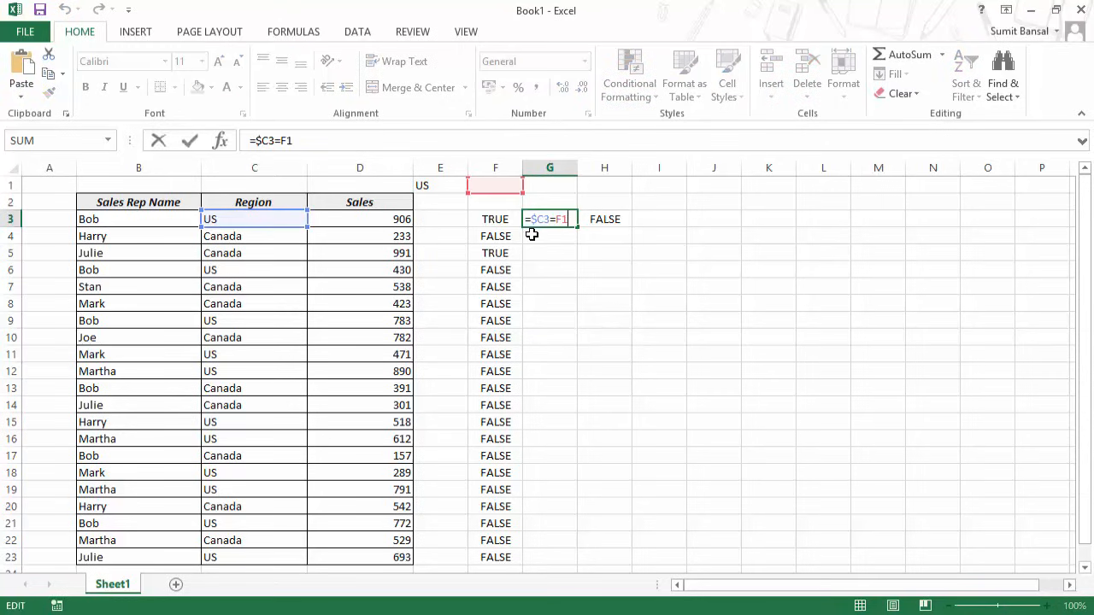
pyautogui.click(508, 217)
pyautogui.doubleClick(508, 218)
pyautogui.click(550, 219)
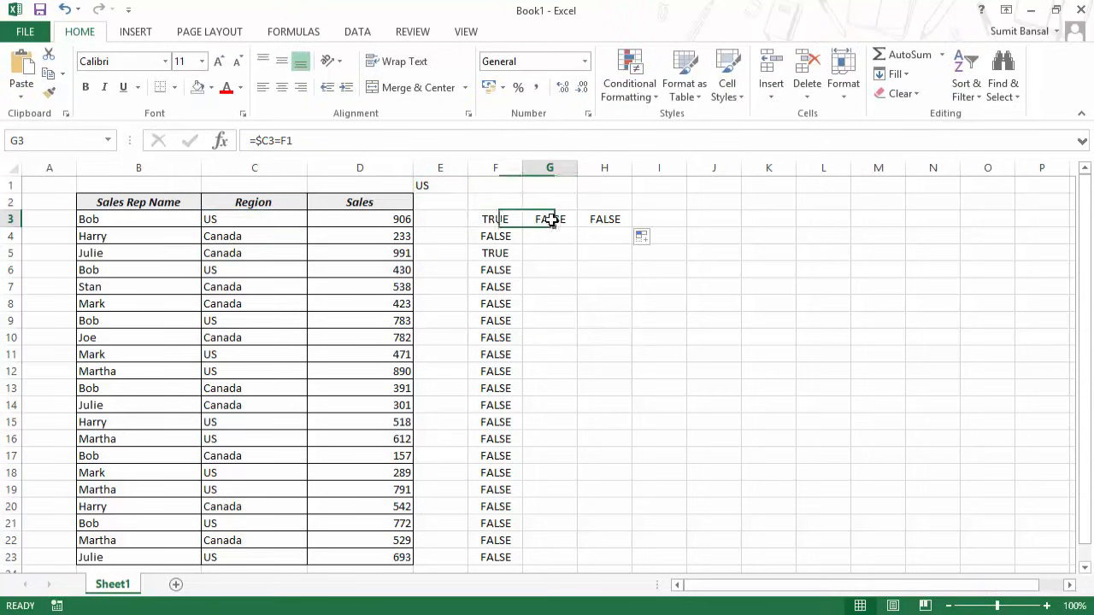
# Step: Make the E1 reference in F3 absolute so the formula reads =$C3=$E$1
pyautogui.click(501, 220)
pyautogui.doubleClick(517, 220)
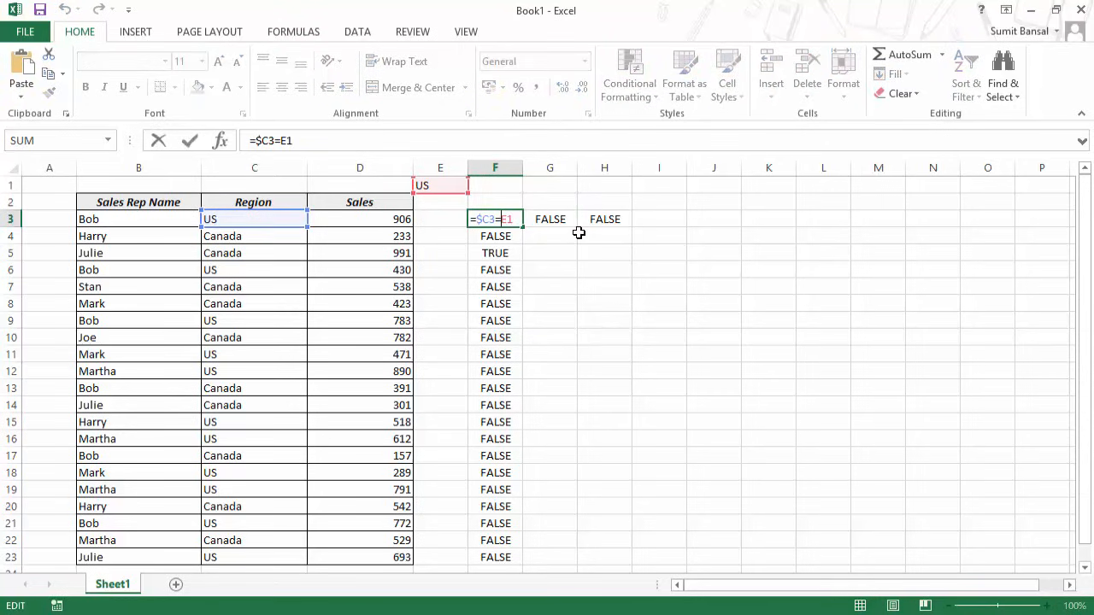
pyautogui.press('F4')
pyautogui.hotkey('ctrl', 'Return')
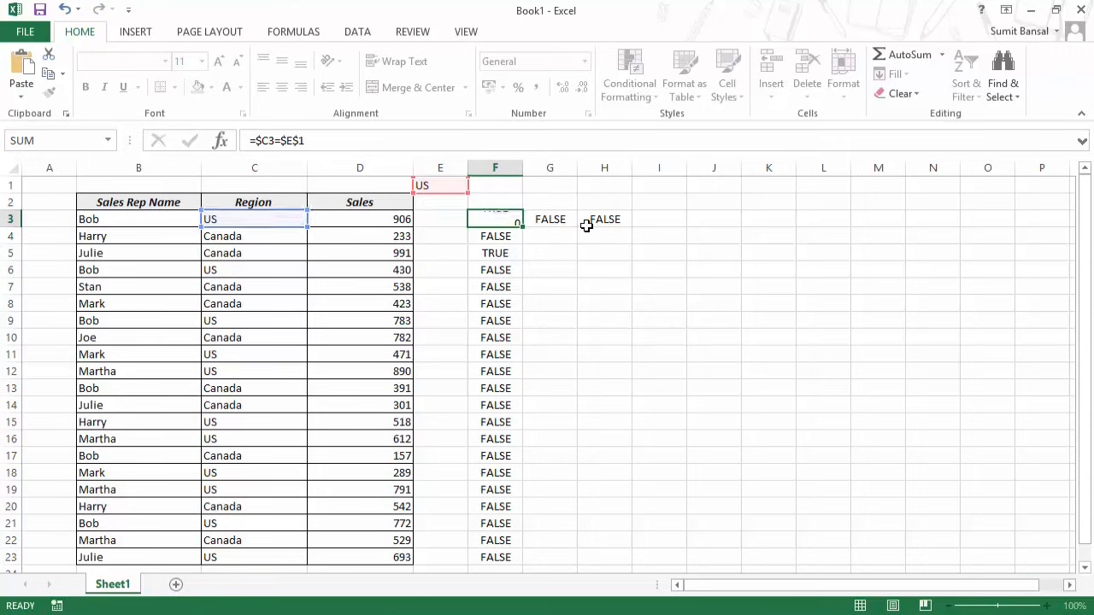
# Step: Fill the F3 formula across to H3 and down to row 23, covering F3:H23
pyautogui.moveTo(518, 229); pyautogui.dragTo(619, 220)
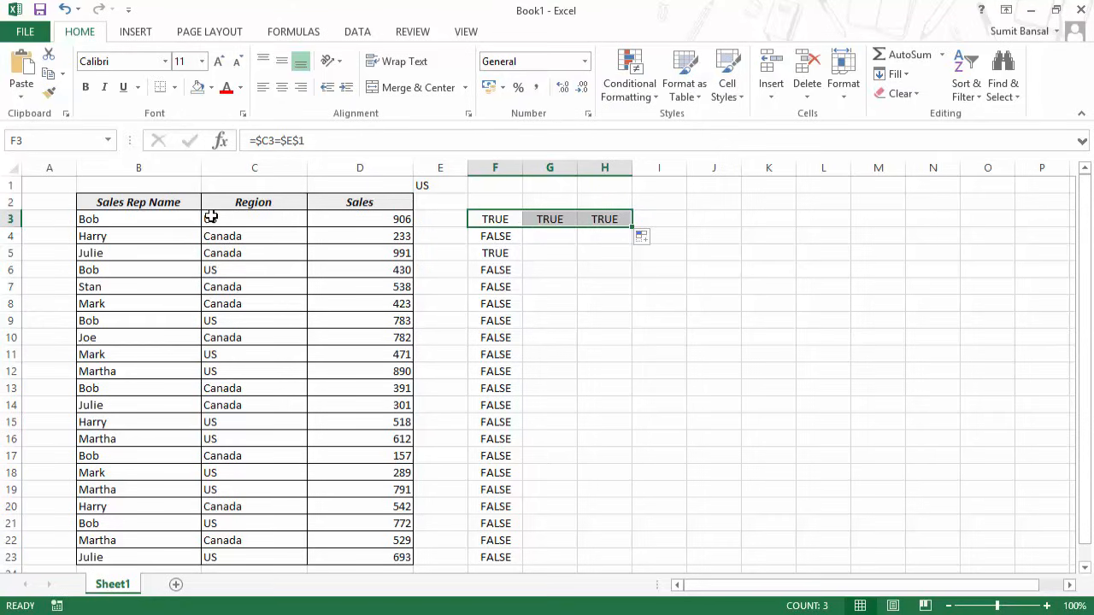
pyautogui.click(480, 221)
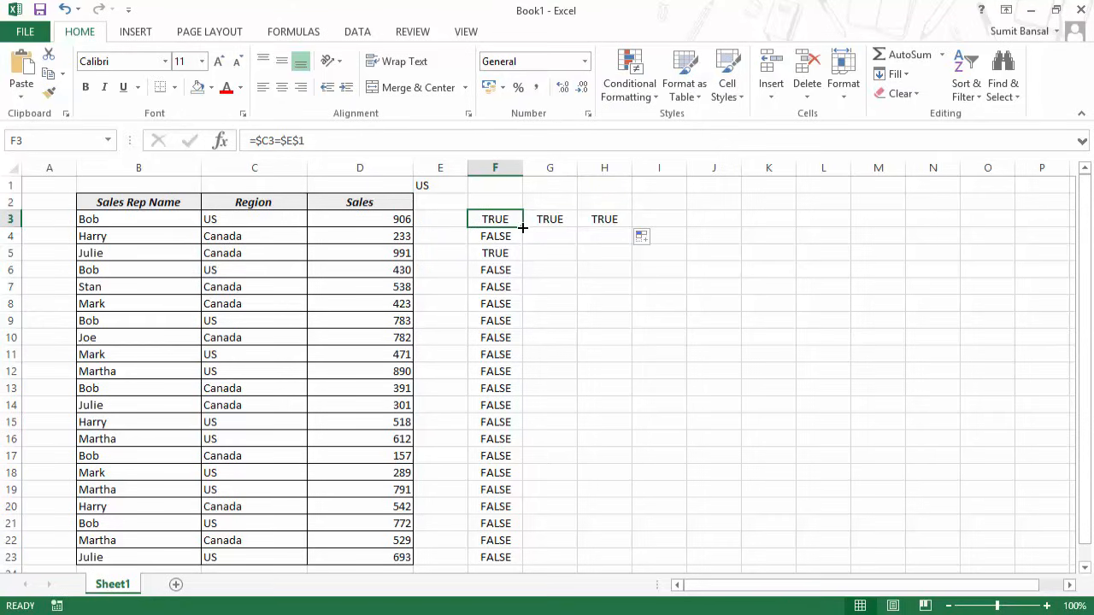
pyautogui.moveTo(522, 228); pyautogui.dragTo(634, 561)
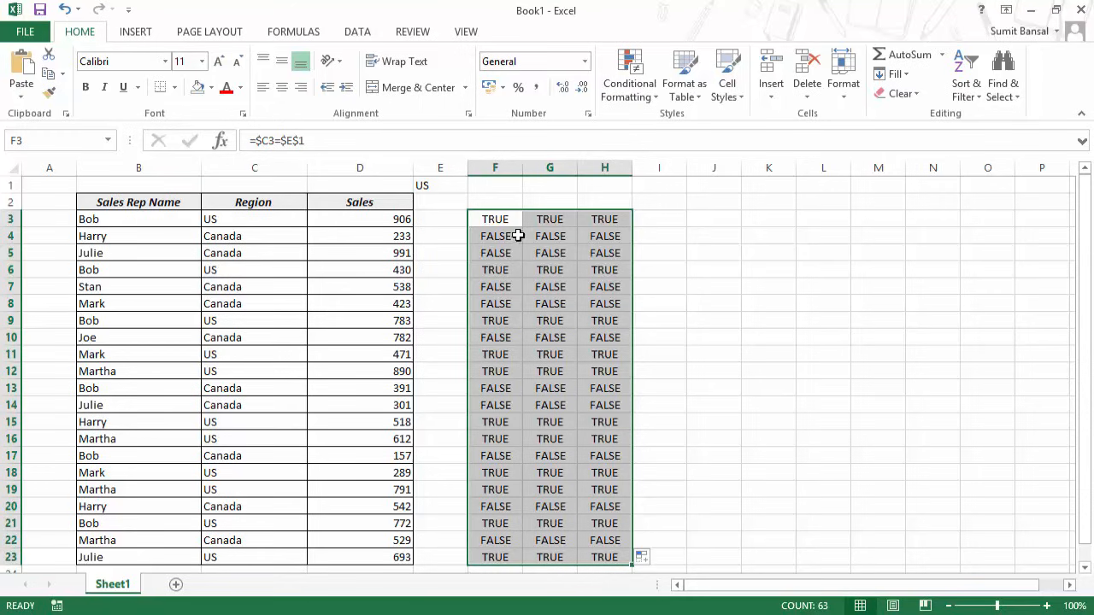
# Step: Compare the helper results in rows 3, 4 and 6, and inspect the cell references in the F6 formula
pyautogui.moveTo(495, 219); pyautogui.dragTo(588, 222)
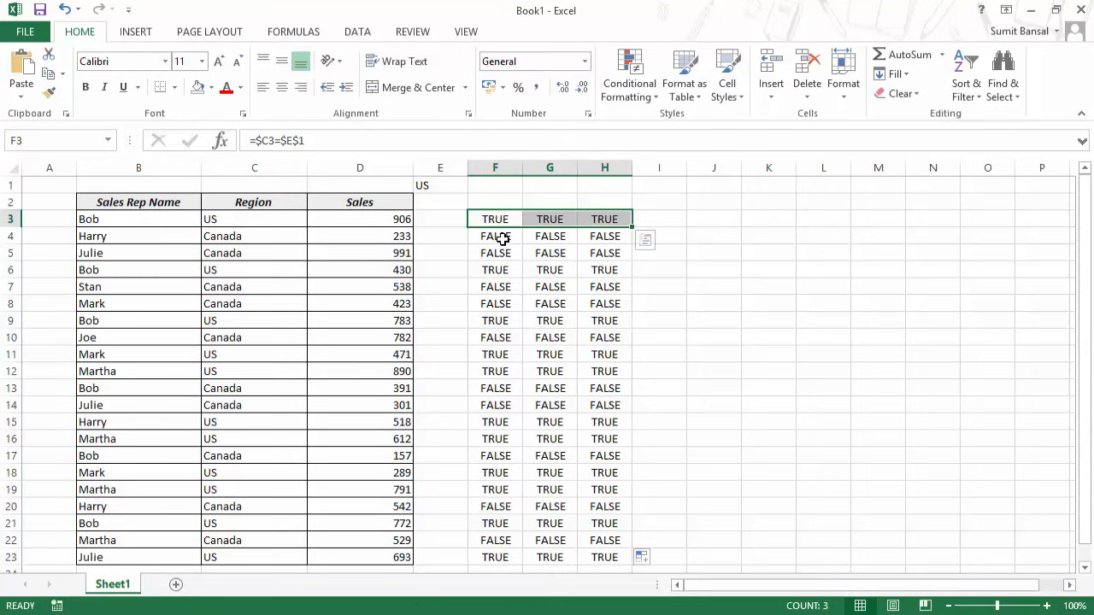
pyautogui.moveTo(498, 236); pyautogui.dragTo(584, 239)
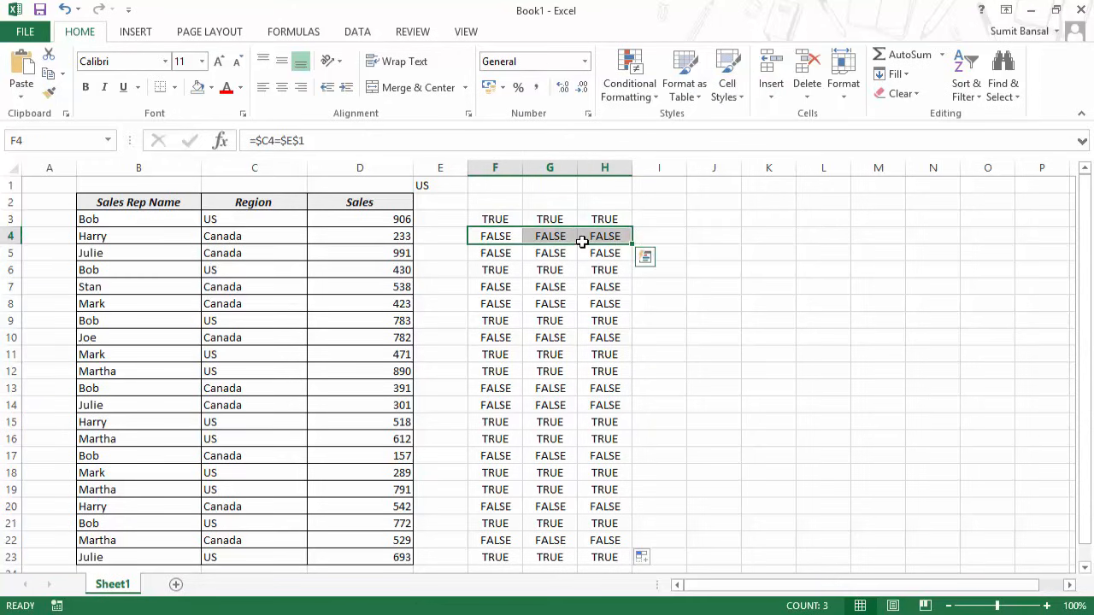
pyautogui.moveTo(487, 269); pyautogui.dragTo(603, 273)
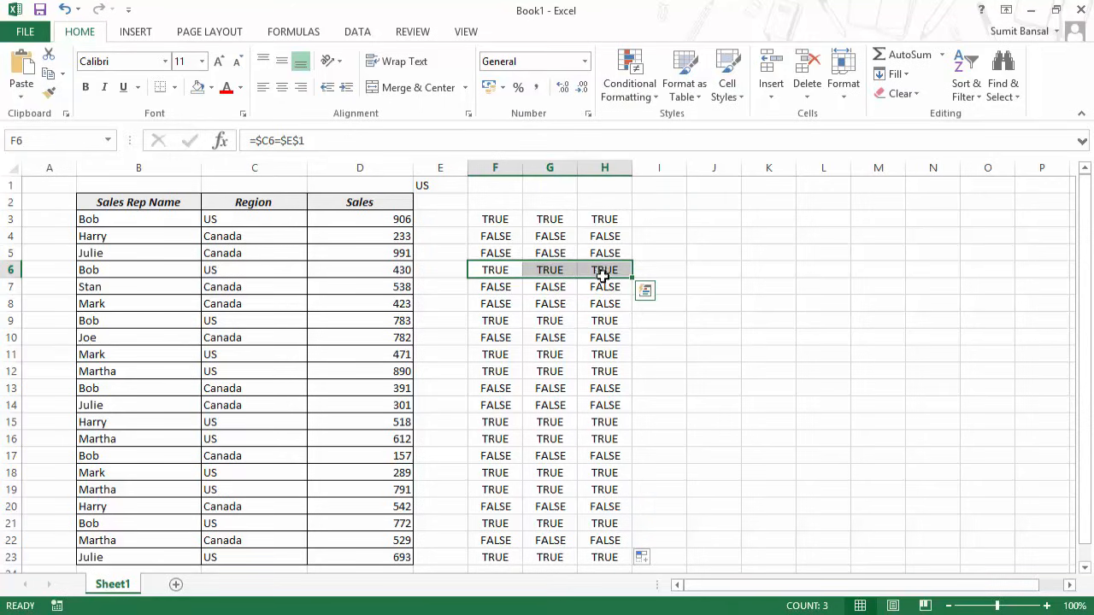
pyautogui.click(490, 272)
pyautogui.doubleClick(500, 274)
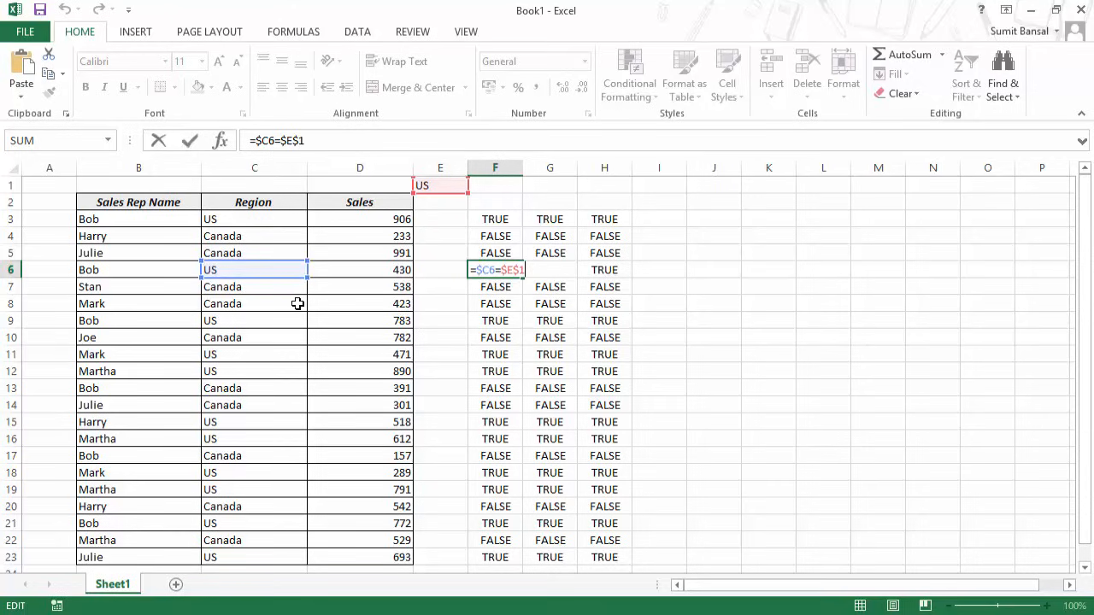
pyautogui.hotkey('ctrl', 'Return')
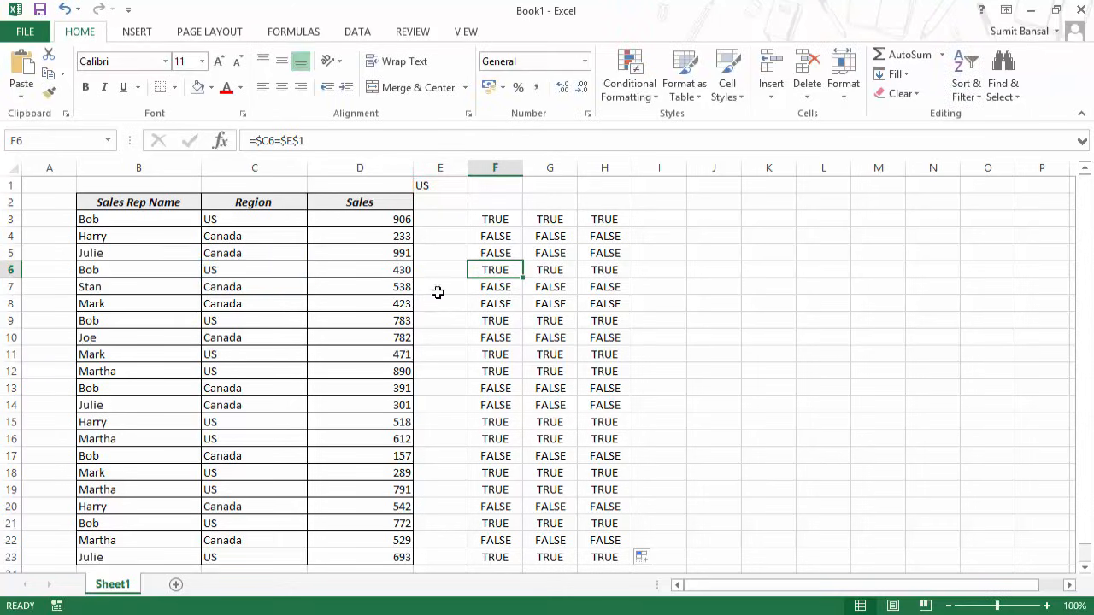
# Step: Copy the formula text =$C3=$E$1 from cell F3
pyautogui.click(496, 220)
pyautogui.press('F2')
pyautogui.moveTo(537, 222); pyautogui.dragTo(447, 215)
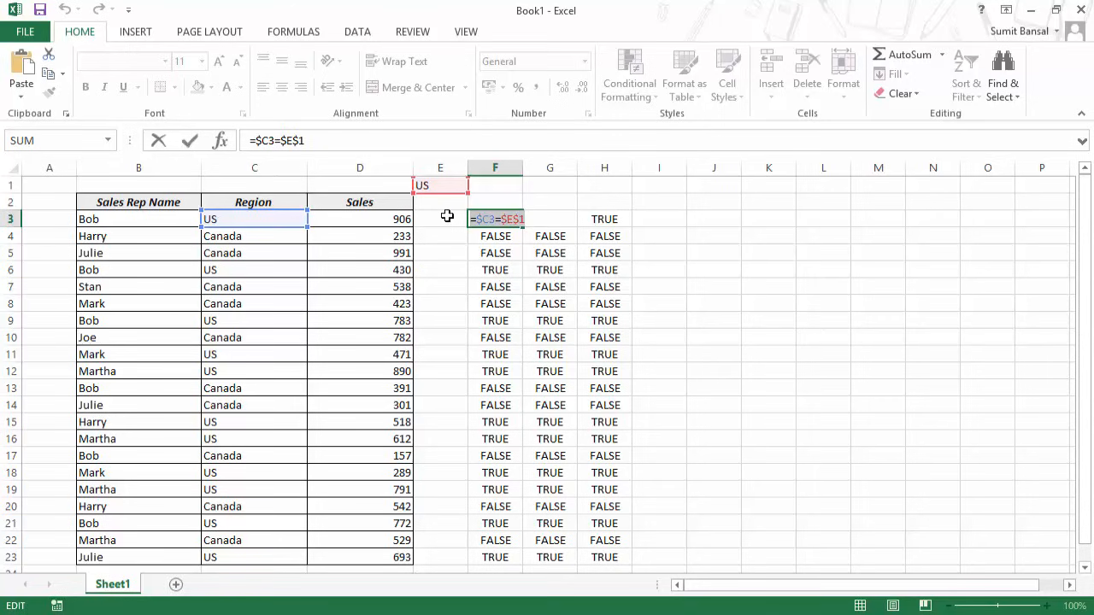
pyautogui.hotkey('ctrl', 'Return')
# Step: Start a new formula-based conditional formatting rule for B3:D23 with the formula =$C3=$E$1
pyautogui.moveTo(188, 219); pyautogui.dragTo(386, 557)
pyautogui.click(629, 86)
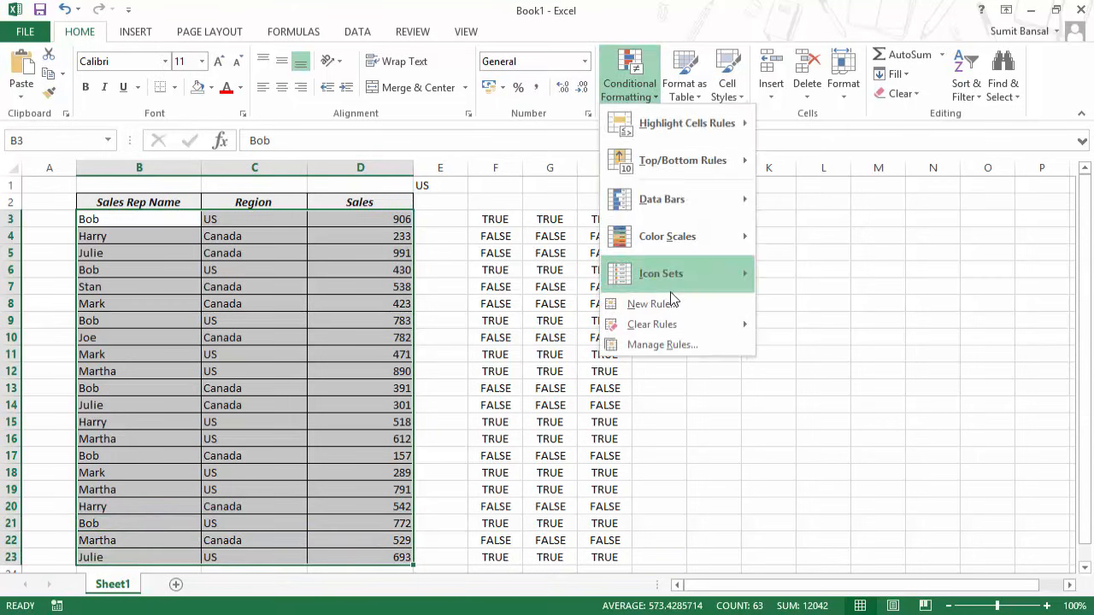
pyautogui.click(658, 303)
pyautogui.click(650, 177)
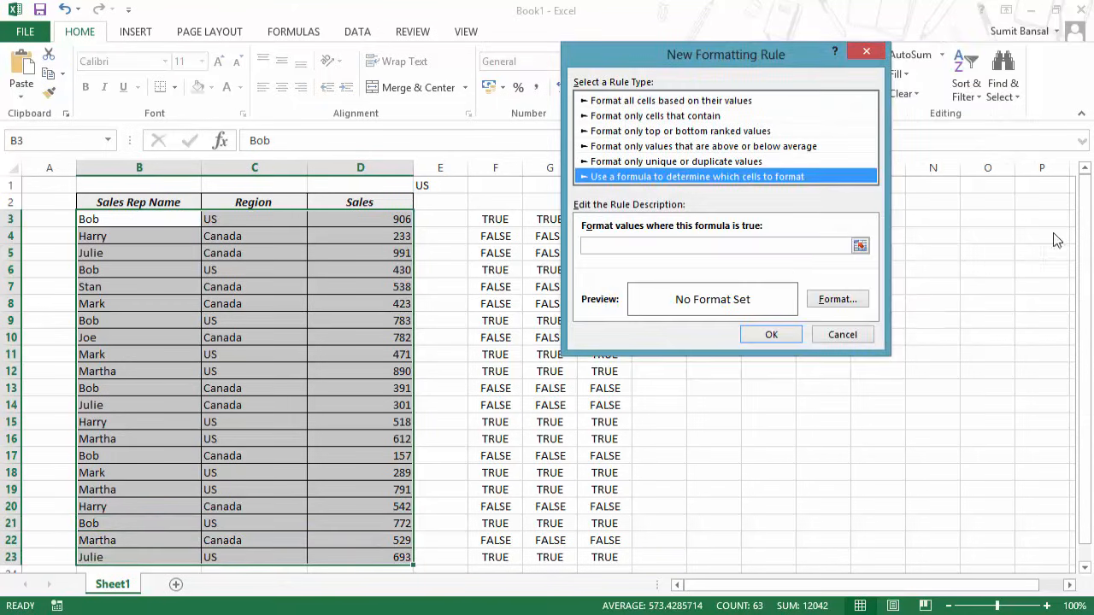
pyautogui.click(702, 246)
pyautogui.write('=$C3=$E$1')
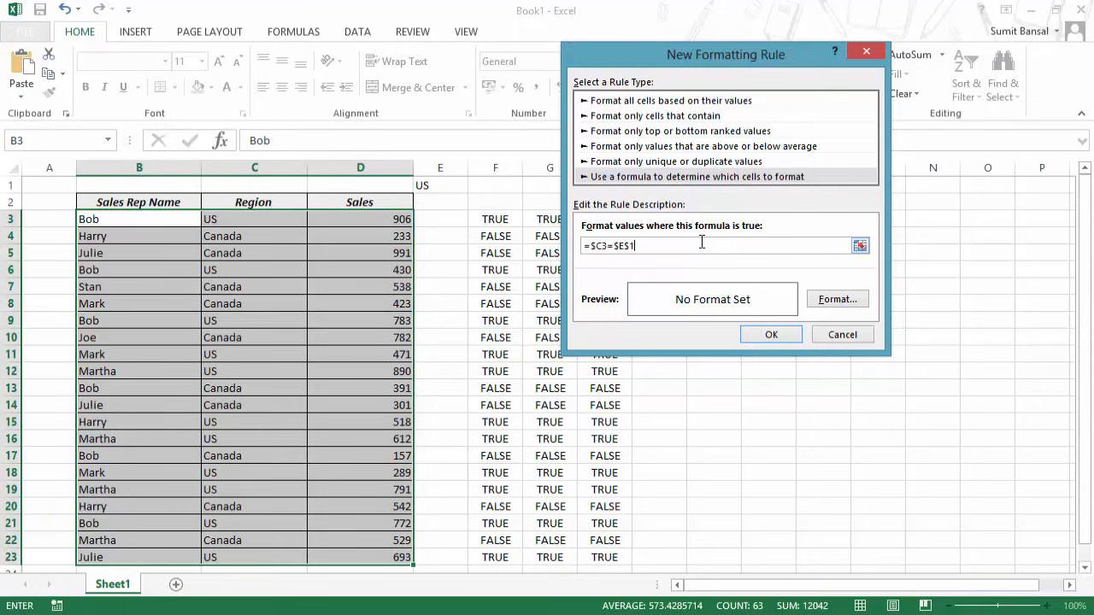
# Step: Give the rule a light orange fill and apply it to the sales table
pyautogui.click(839, 299)
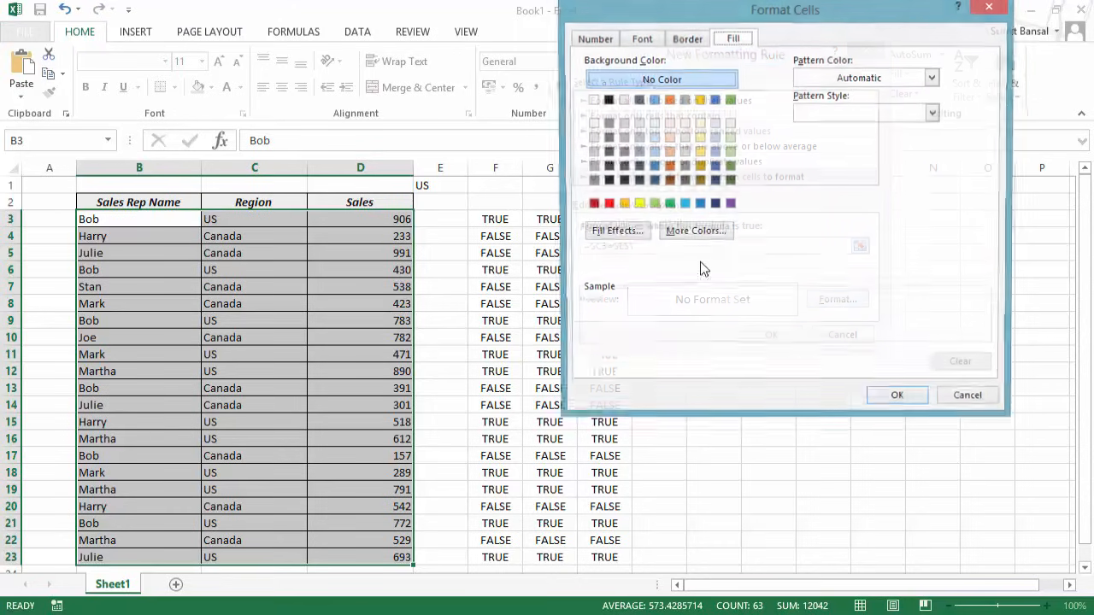
pyautogui.click(668, 152)
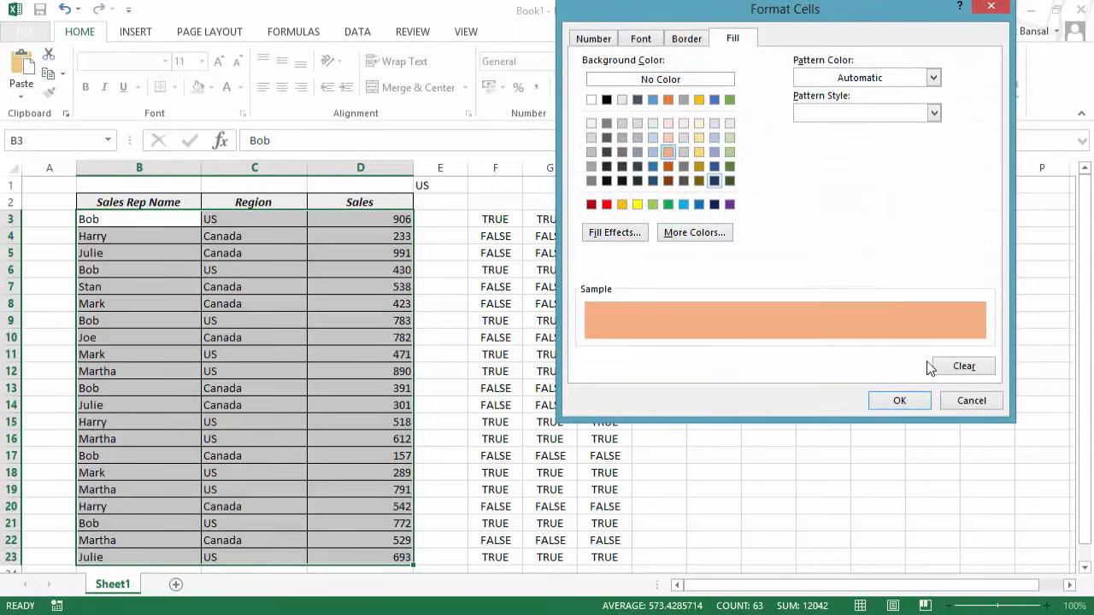
pyautogui.click(899, 401)
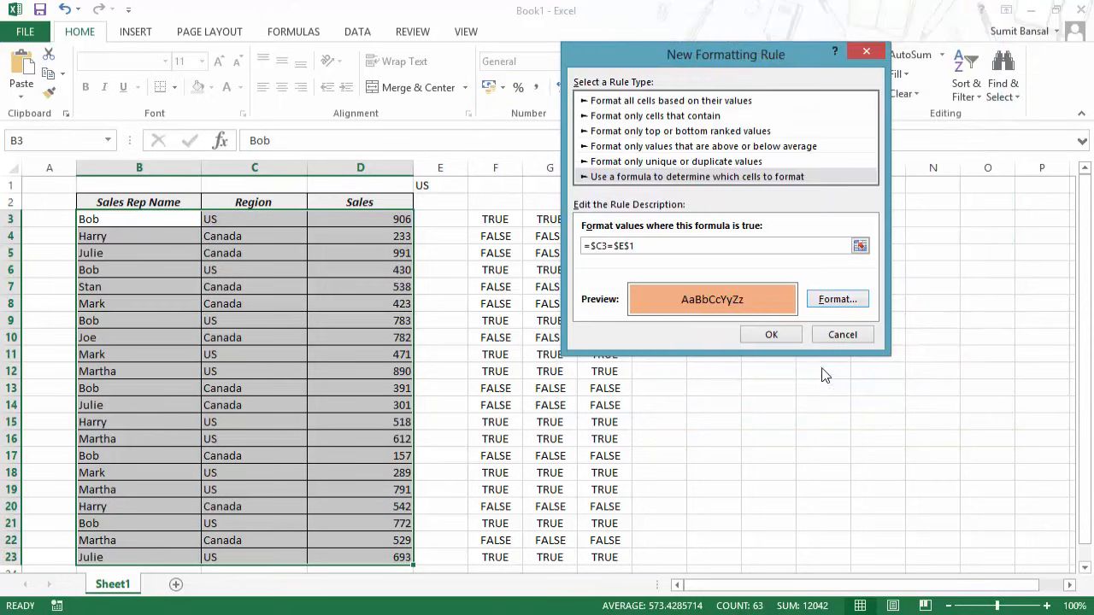
pyautogui.click(771, 335)
pyautogui.click(752, 371)
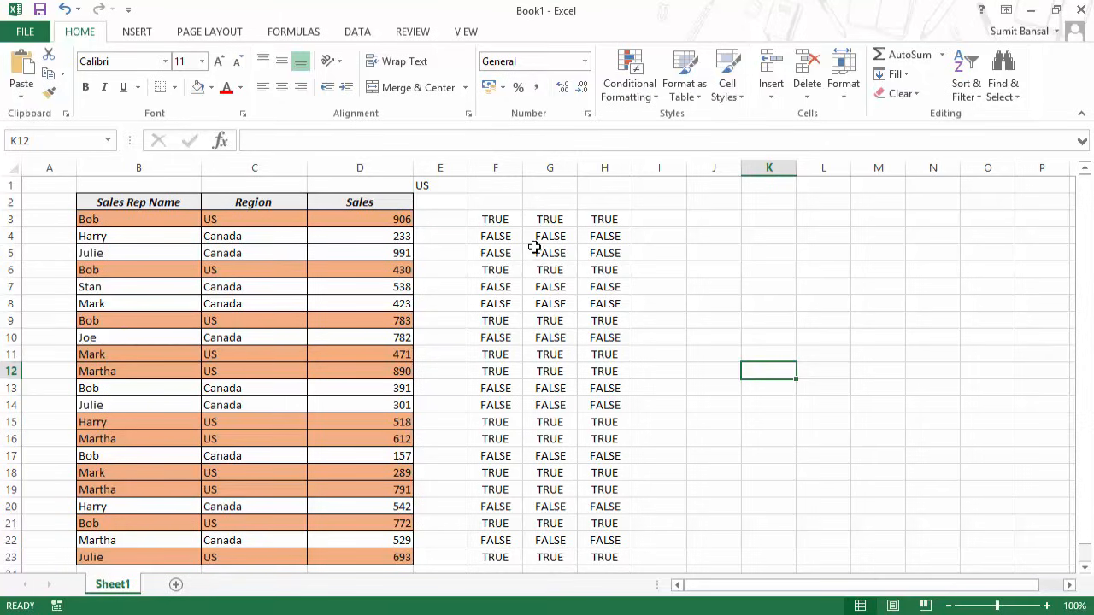
# Step: Delete the helper formulas in F3:H23 and clear the conditional formatting rules from B3:D23
pyautogui.moveTo(498, 219); pyautogui.dragTo(610, 556)
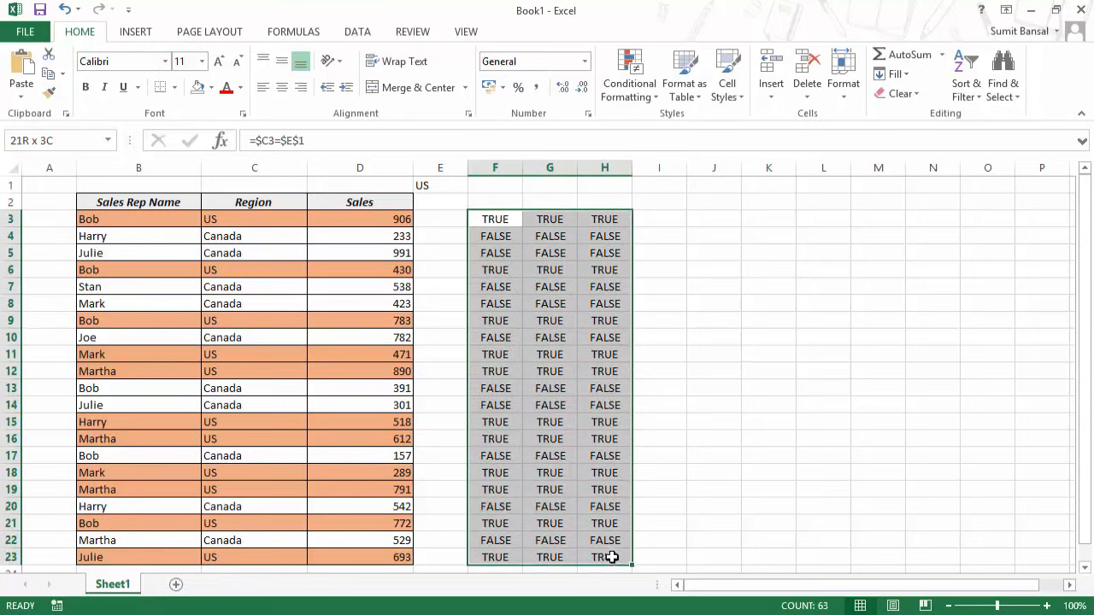
pyautogui.press('Delete')
pyautogui.click(125, 217)
pyautogui.moveTo(125, 217); pyautogui.dragTo(356, 557)
pyautogui.click(630, 79)
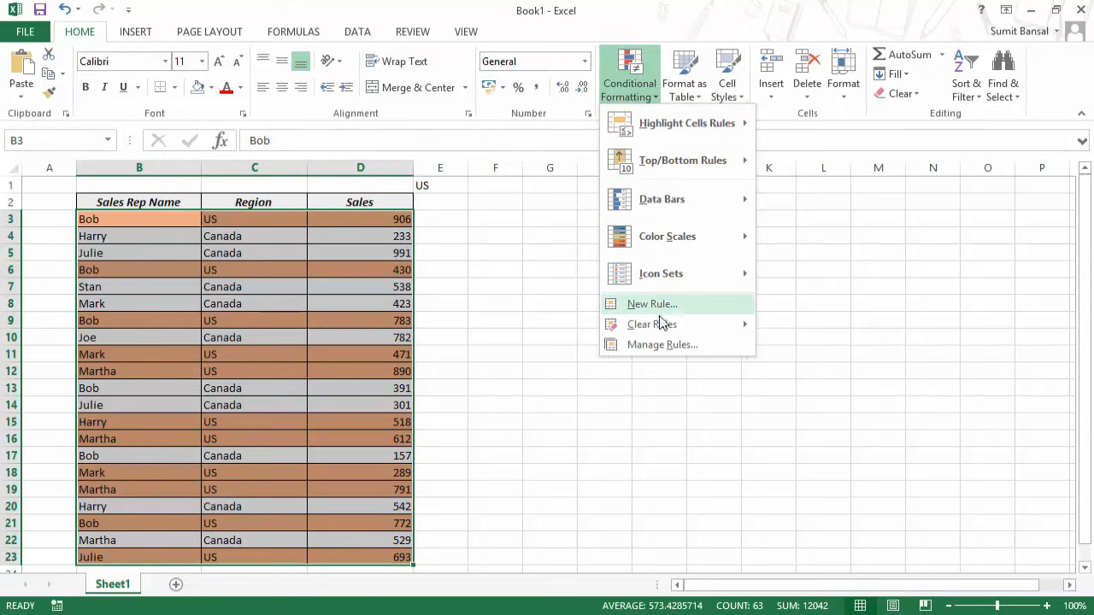
pyautogui.moveTo(655, 327)
pyautogui.click(791, 329)
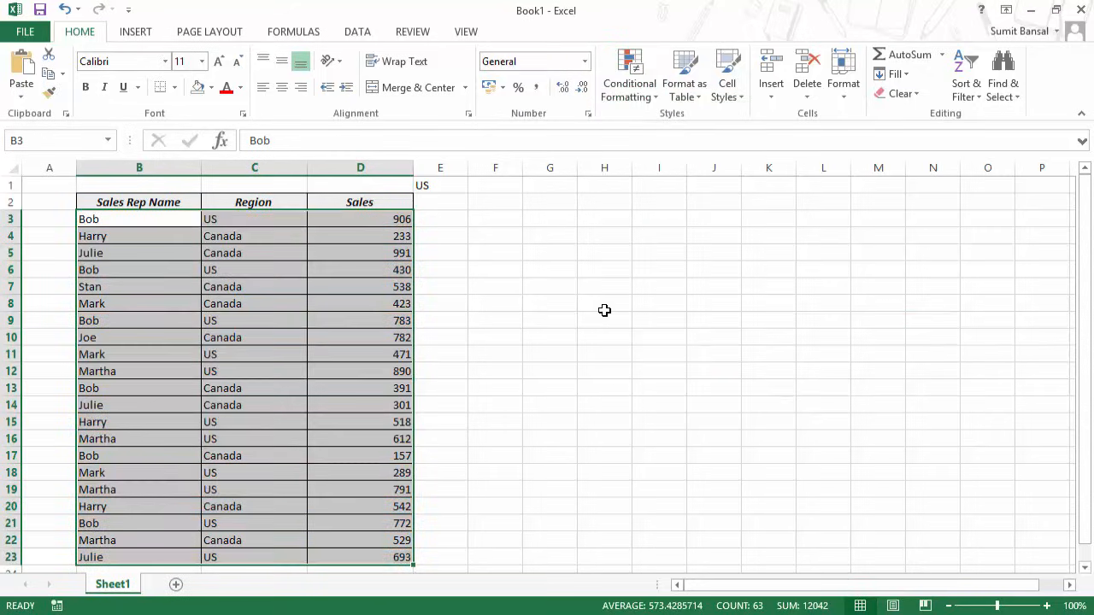
# Step: Delete the comparison value from cell E1
pyautogui.click(435, 184)
pyautogui.press('Delete')
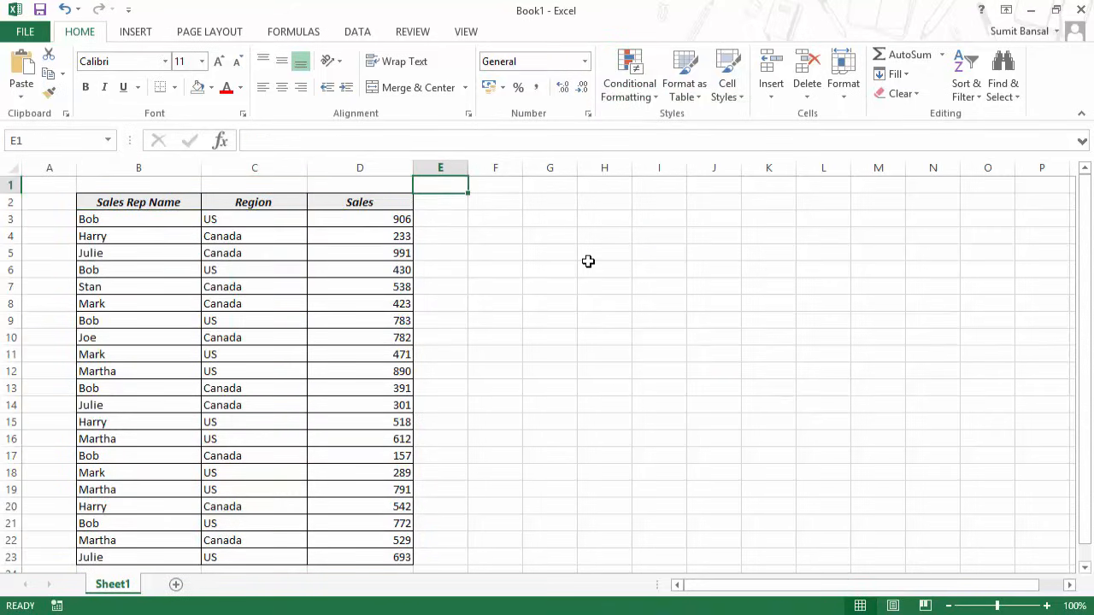
pyautogui.click(491, 219)
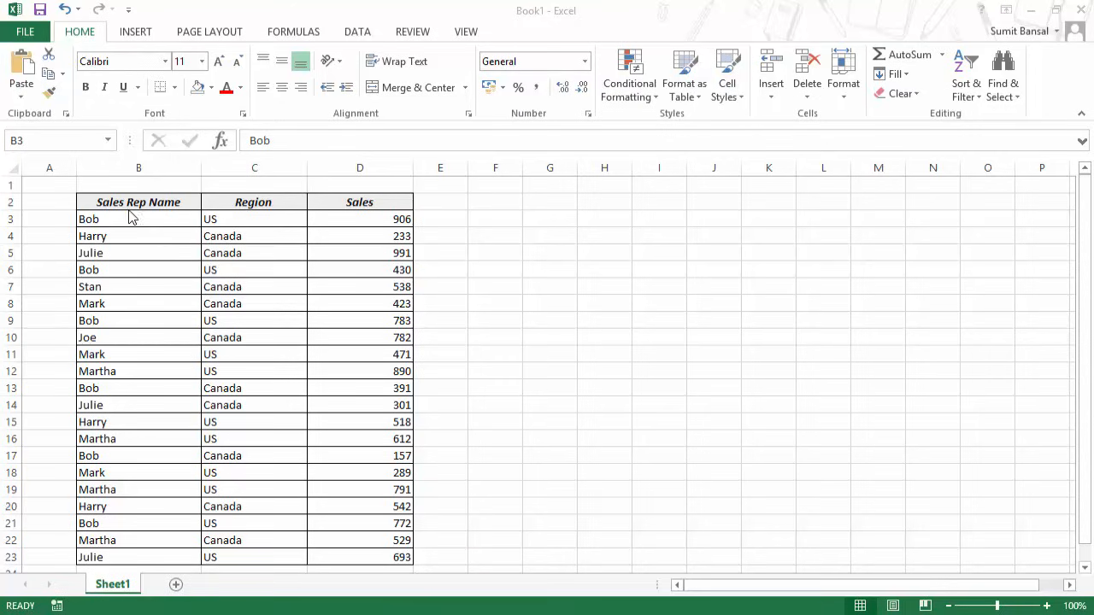
# Step: Examine the table's alternate rows 3, 5 and 7 by selecting them in turn
pyautogui.moveTo(110, 224); pyautogui.dragTo(359, 219)
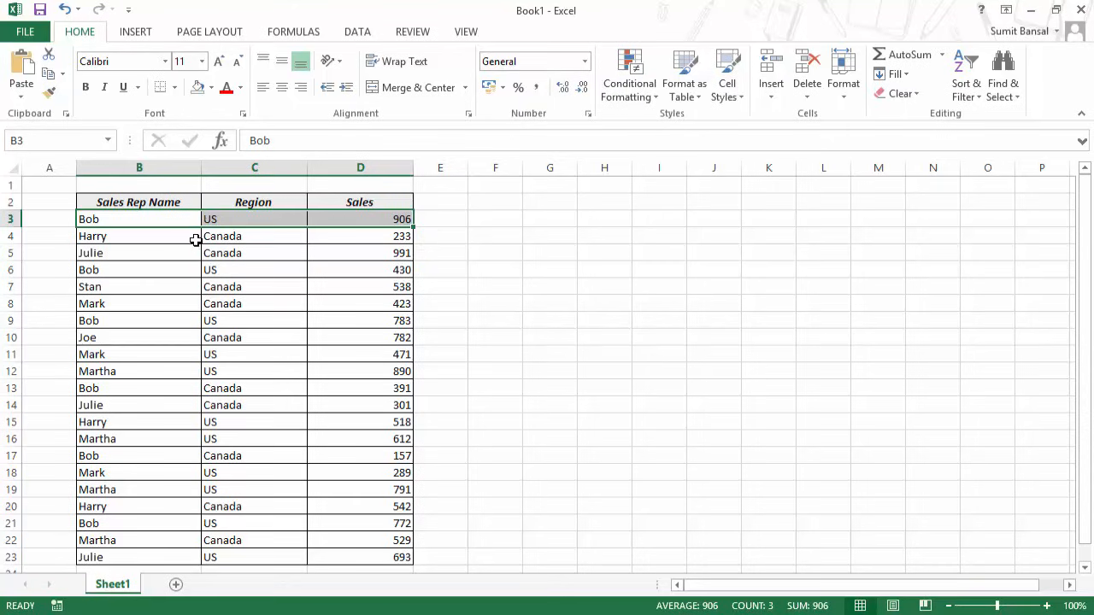
pyautogui.moveTo(172, 253); pyautogui.dragTo(346, 254)
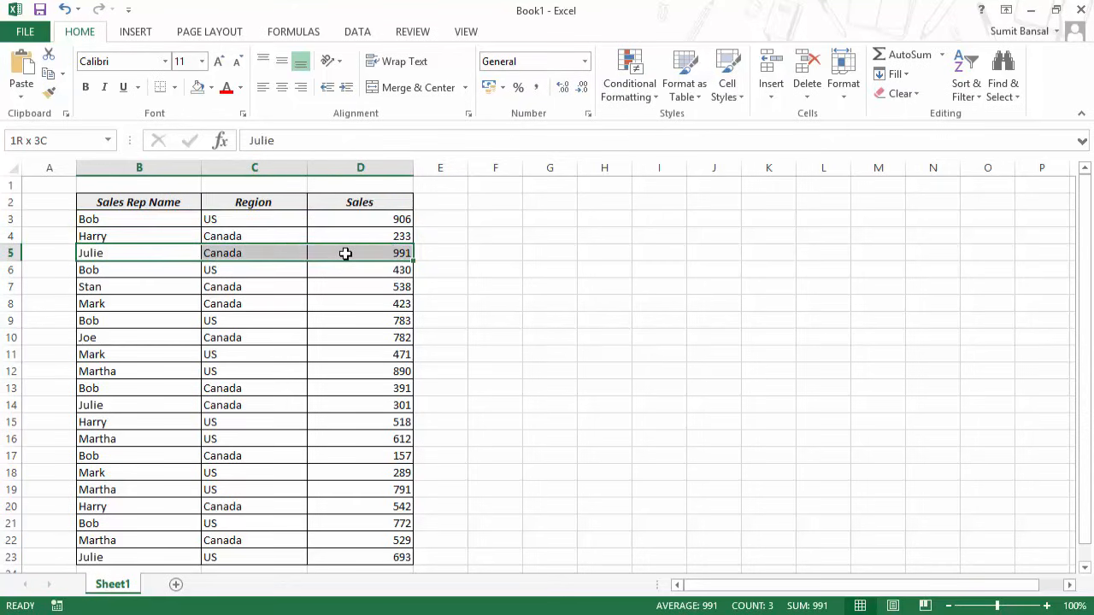
pyautogui.moveTo(176, 288); pyautogui.dragTo(372, 282)
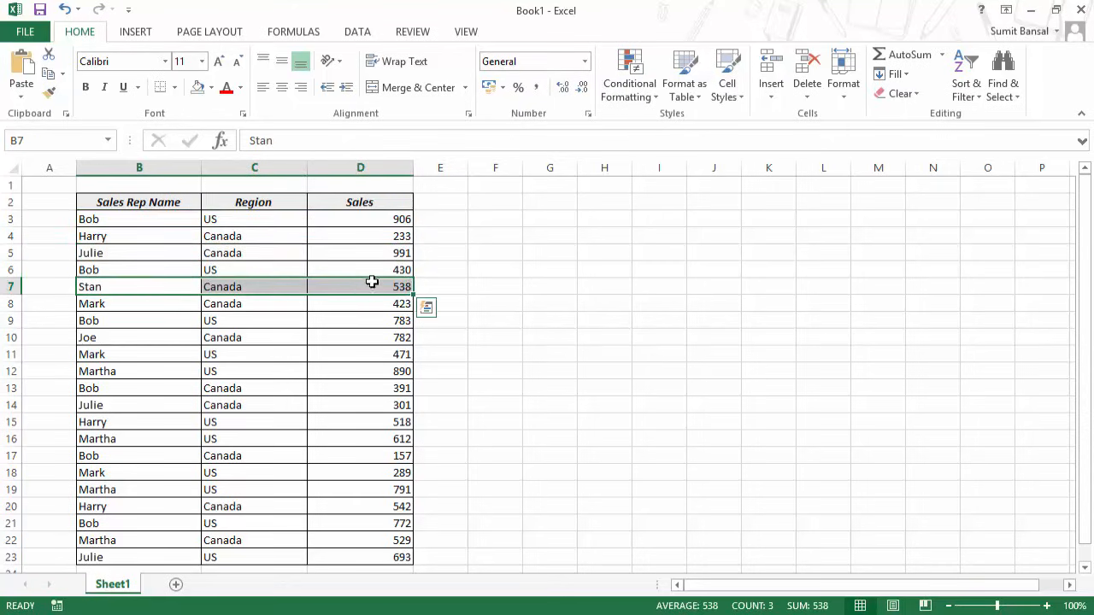
# Step: Begin a formula in F3 with =MOD(ROW() so the row number is the MOD function's first argument
pyautogui.click(486, 222)
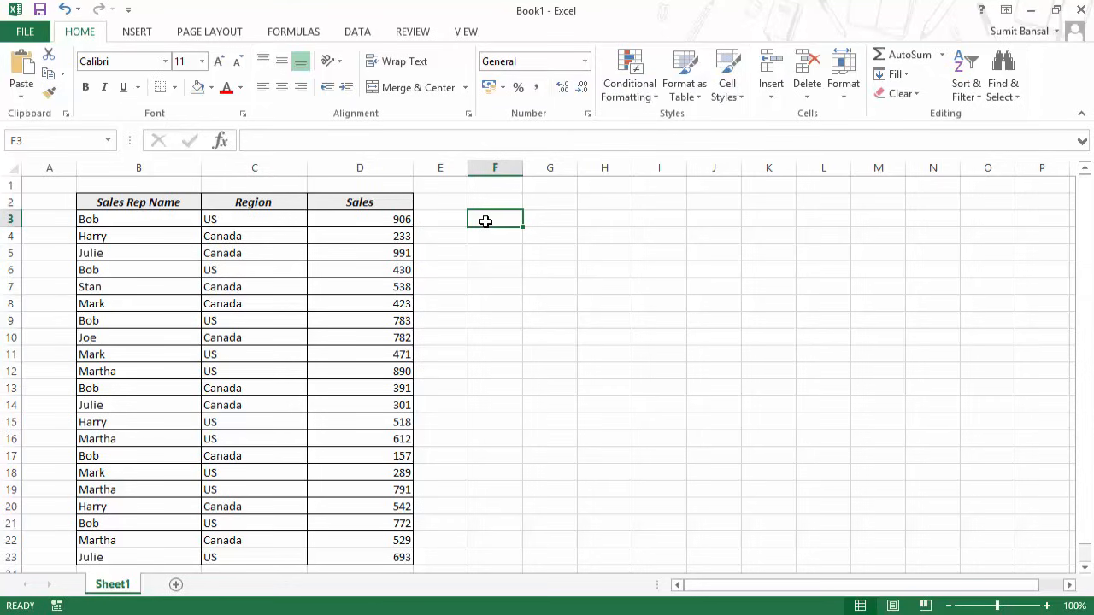
pyautogui.write('=mod')
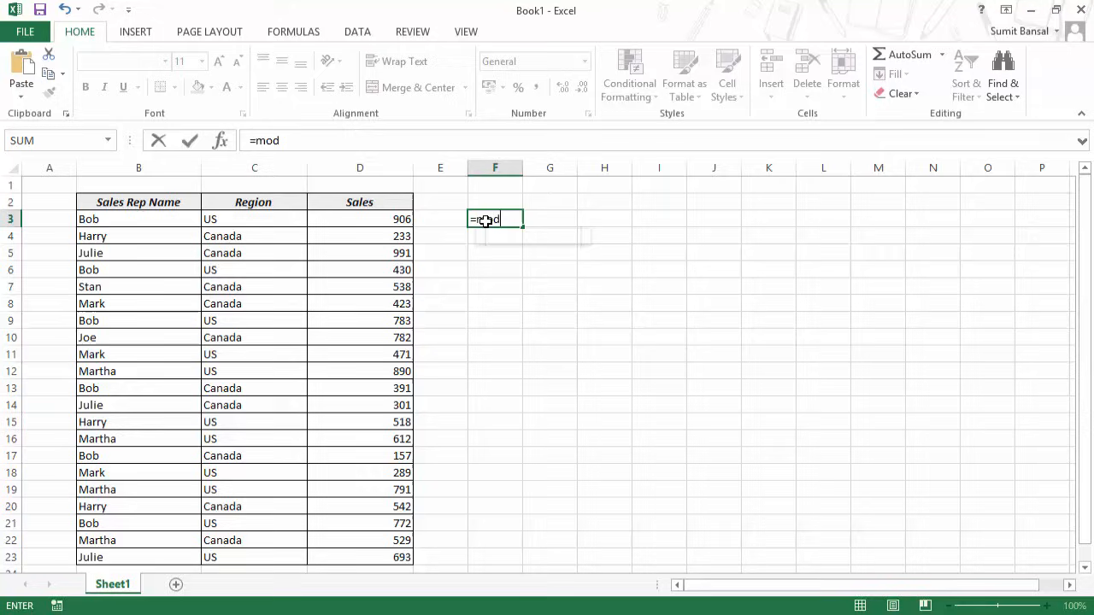
pyautogui.press('Tab')
pyautogui.write('row')
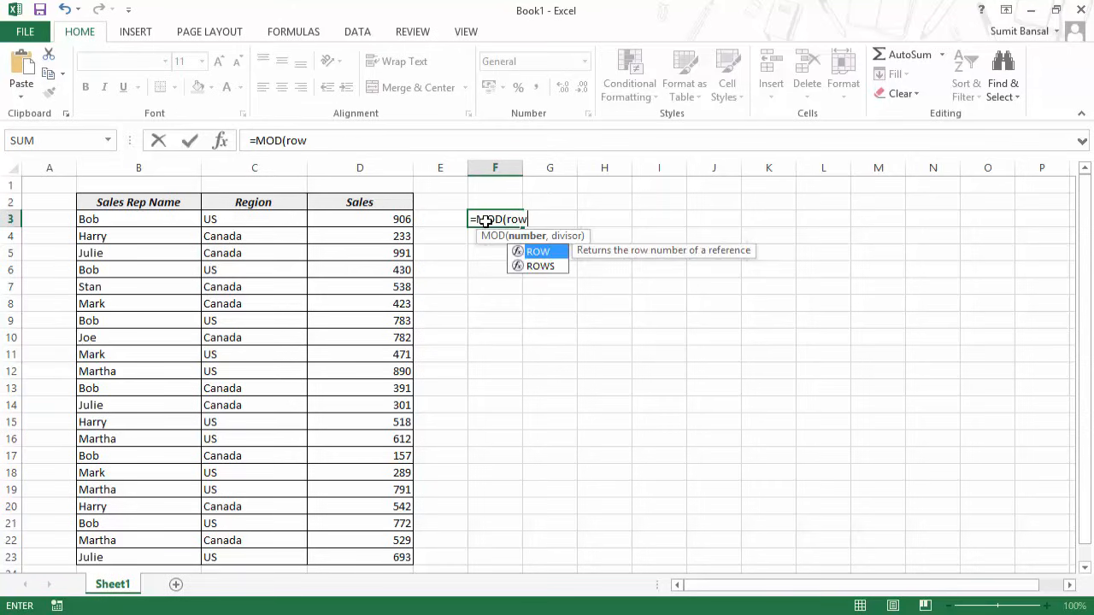
pyautogui.press('Tab')
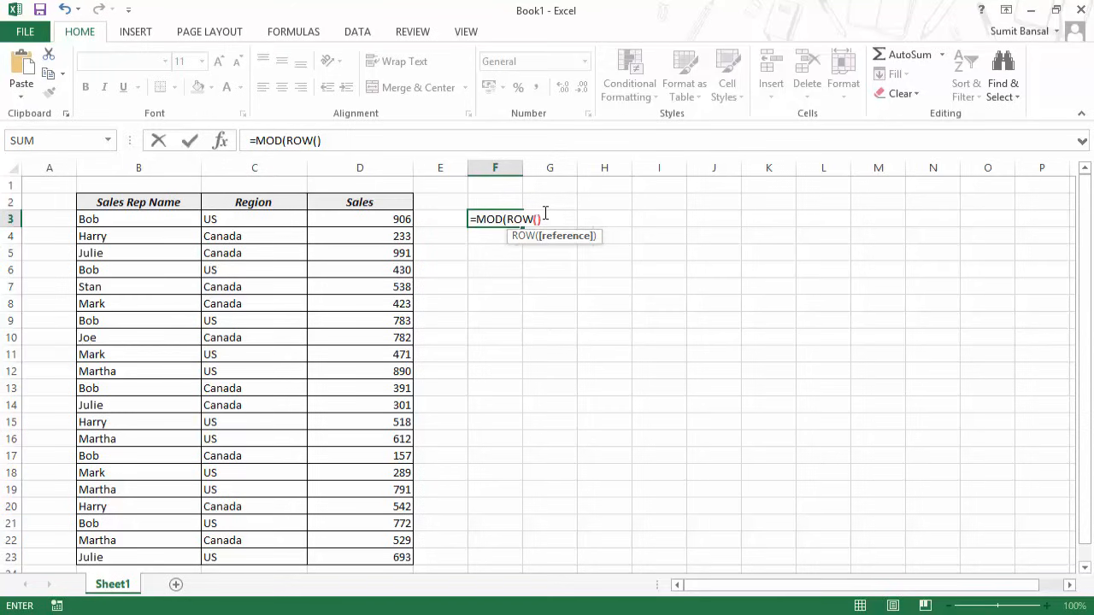
pyautogui.write(')')
# Step: Evaluate the ROW() part of the F3 formula in place, then restore the function
pyautogui.moveTo(509, 220); pyautogui.dragTo(559, 220)
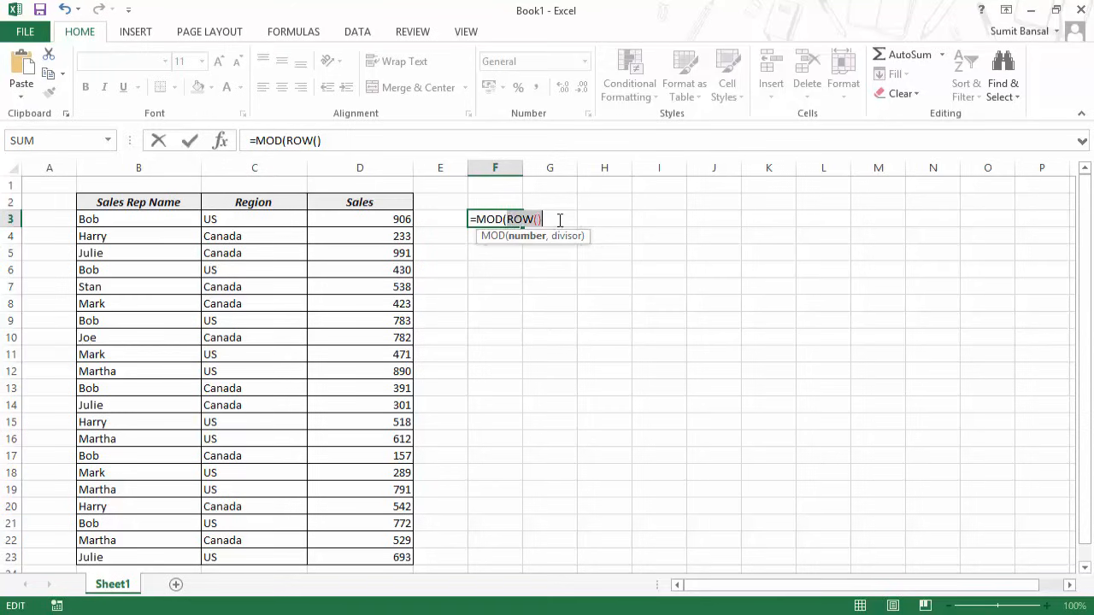
pyautogui.press('F9')
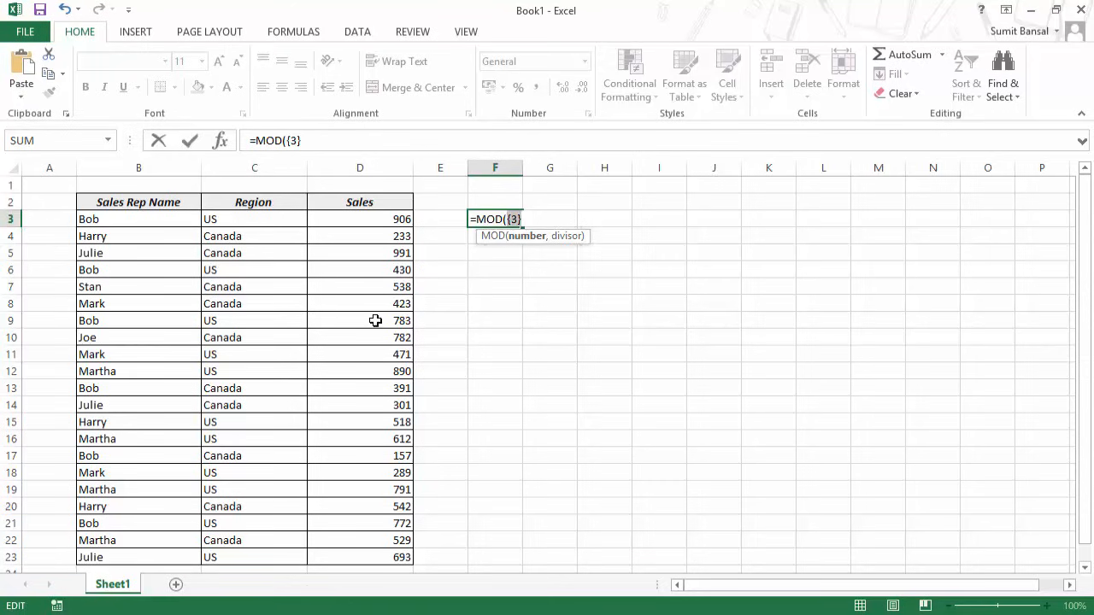
pyautogui.hotkey('ctrl', 'z')
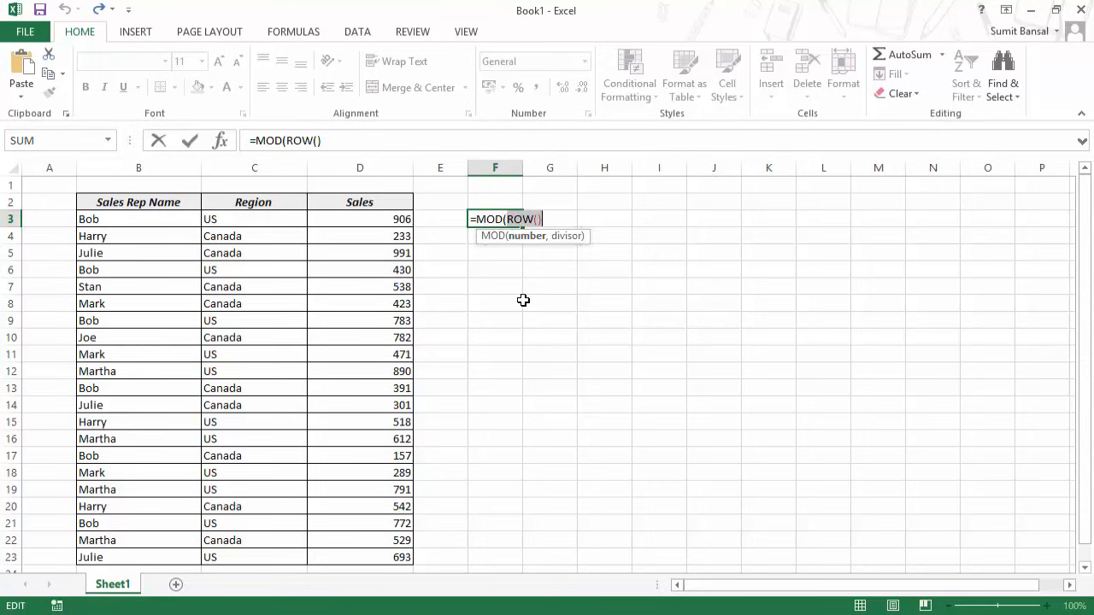
# Step: Complete the F3 formula as =MOD(ROW(),2)=1
pyautogui.click(556, 214)
pyautogui.write(',2')
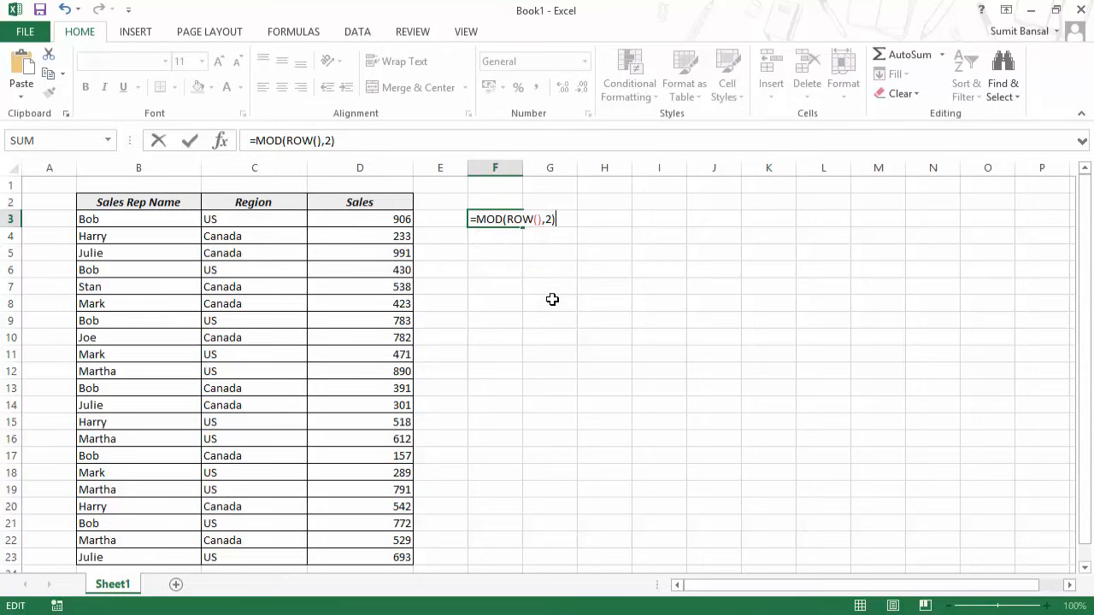
pyautogui.write('1')
pyautogui.press('Return')
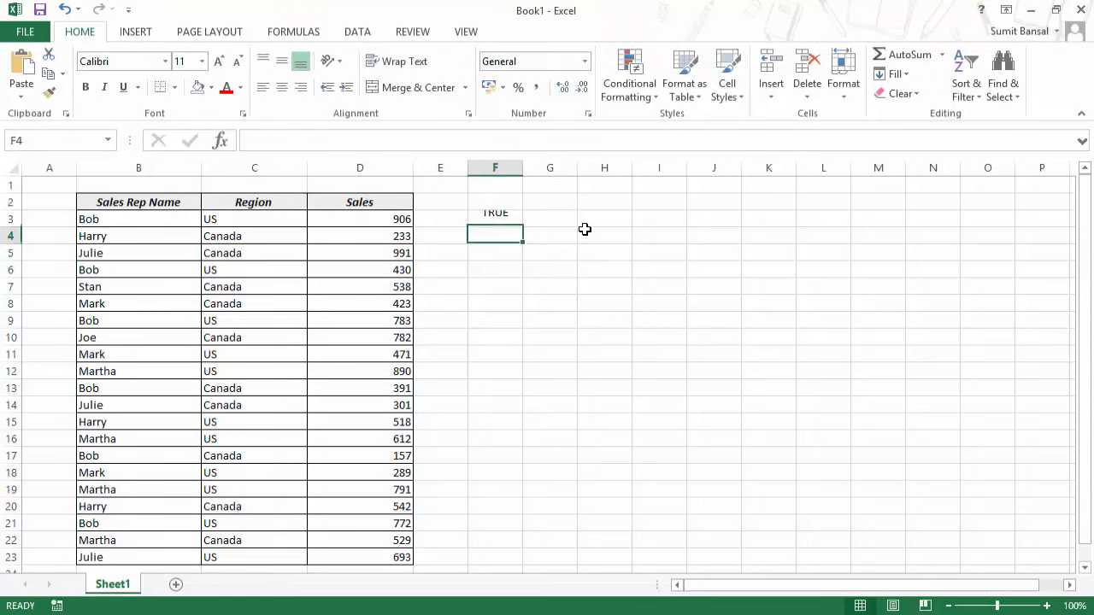
# Step: Fill the F3 formula down to F23 and check the results along the table rows
pyautogui.click(513, 220)
pyautogui.moveTo(519, 225); pyautogui.dragTo(493, 491)
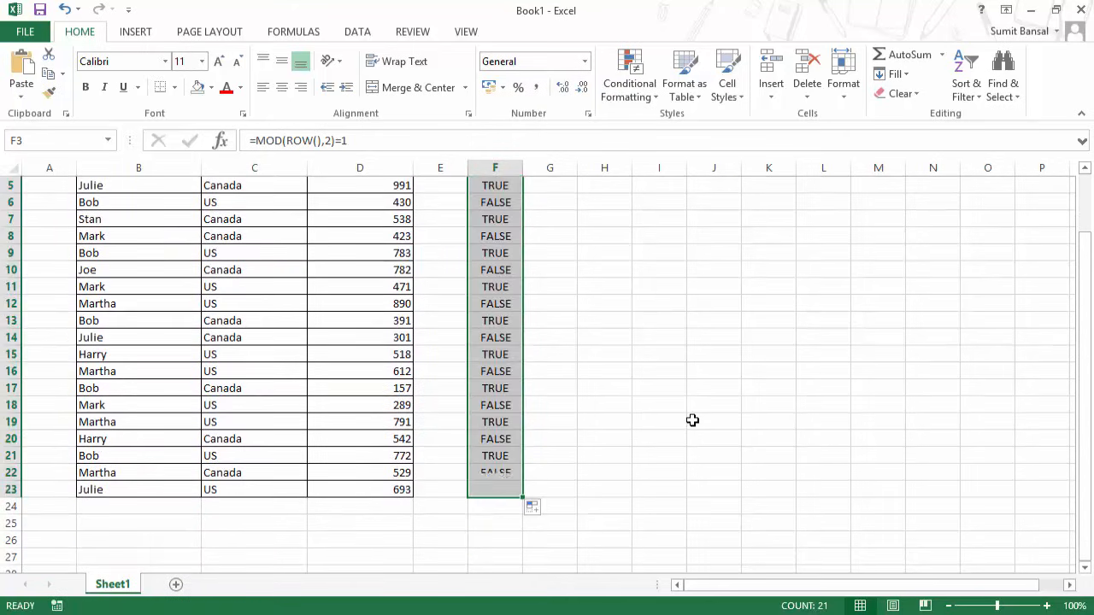
pyautogui.scroll(2, 692, 420)
pyautogui.scroll(-1, 655, 366)
pyautogui.scroll(1, 599, 299)
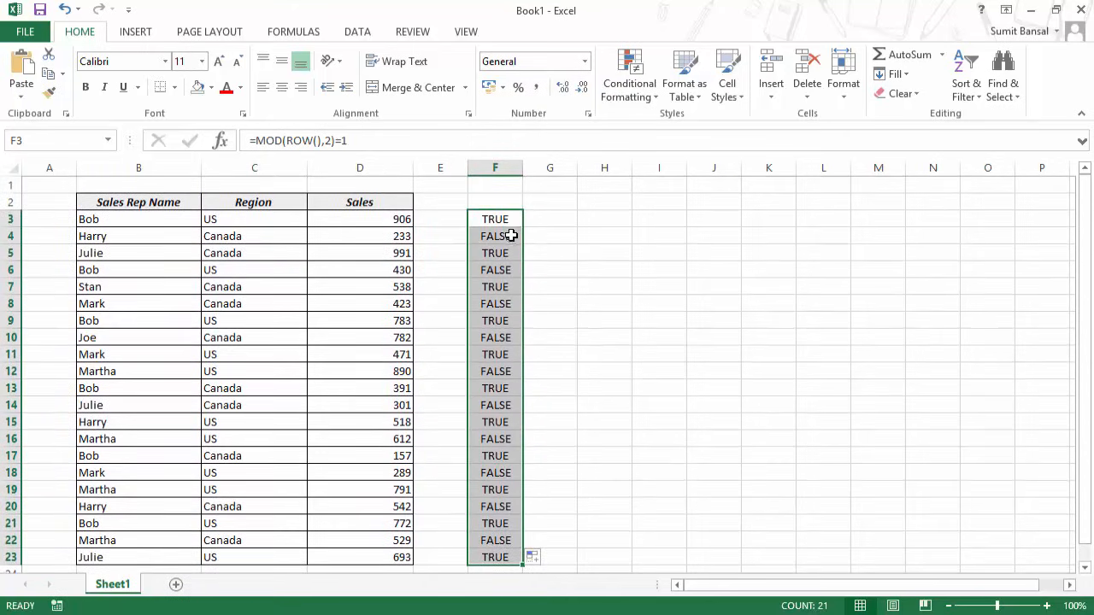
# Step: Fill the F3:F23 test formula across to column H and copy the formula text from F3, leaving the cell unchanged
pyautogui.moveTo(523, 564); pyautogui.dragTo(628, 560)
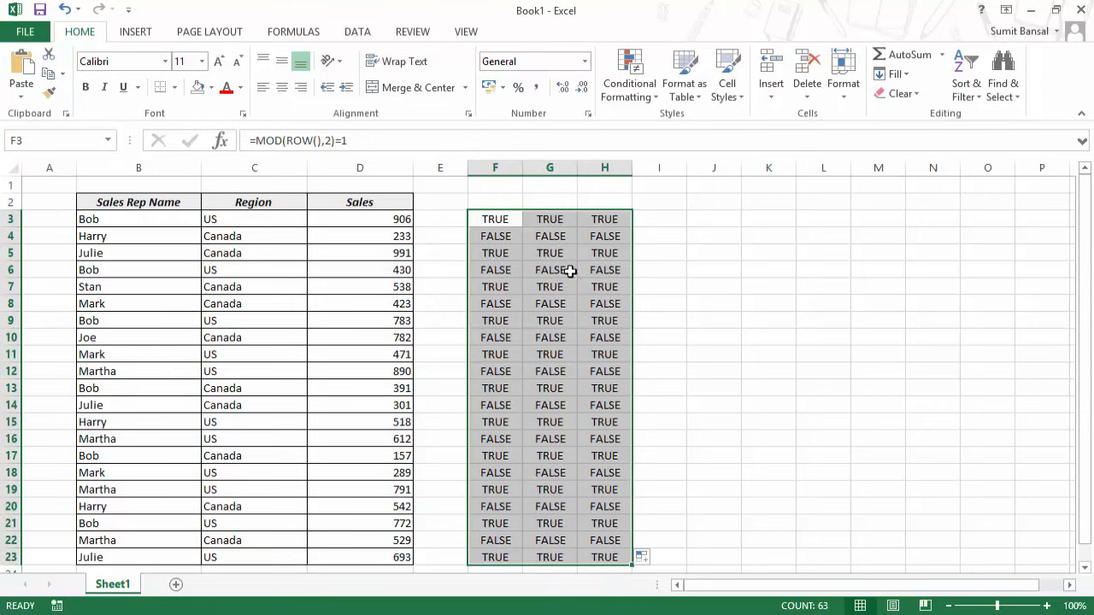
pyautogui.click(496, 220)
pyautogui.doubleClick(495, 220)
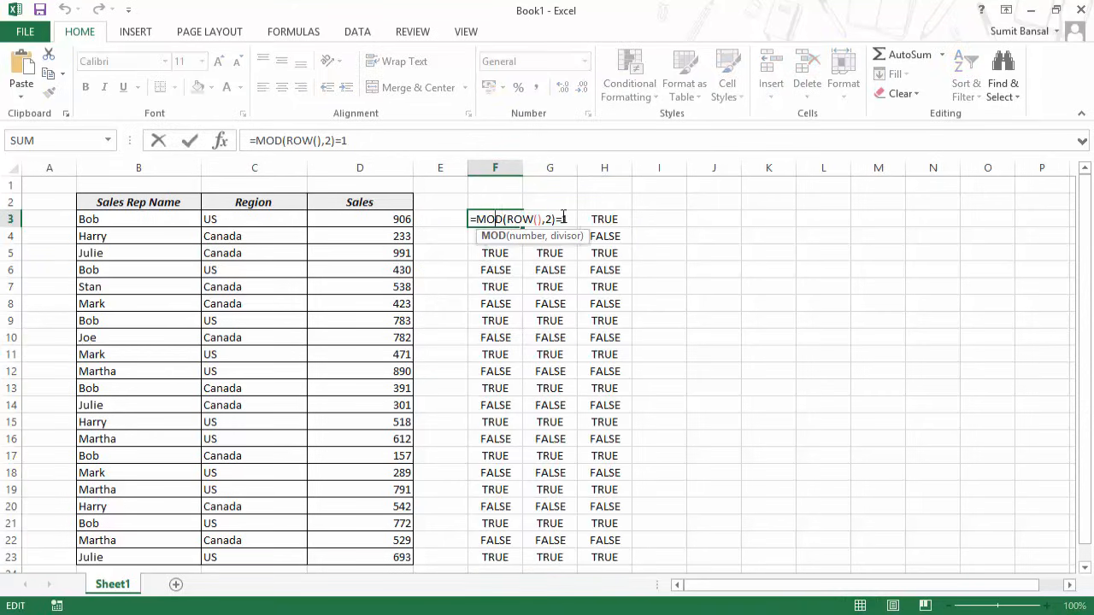
pyautogui.moveTo(568, 220); pyautogui.dragTo(464, 206)
pyautogui.hotkey('ctrl', 'x')
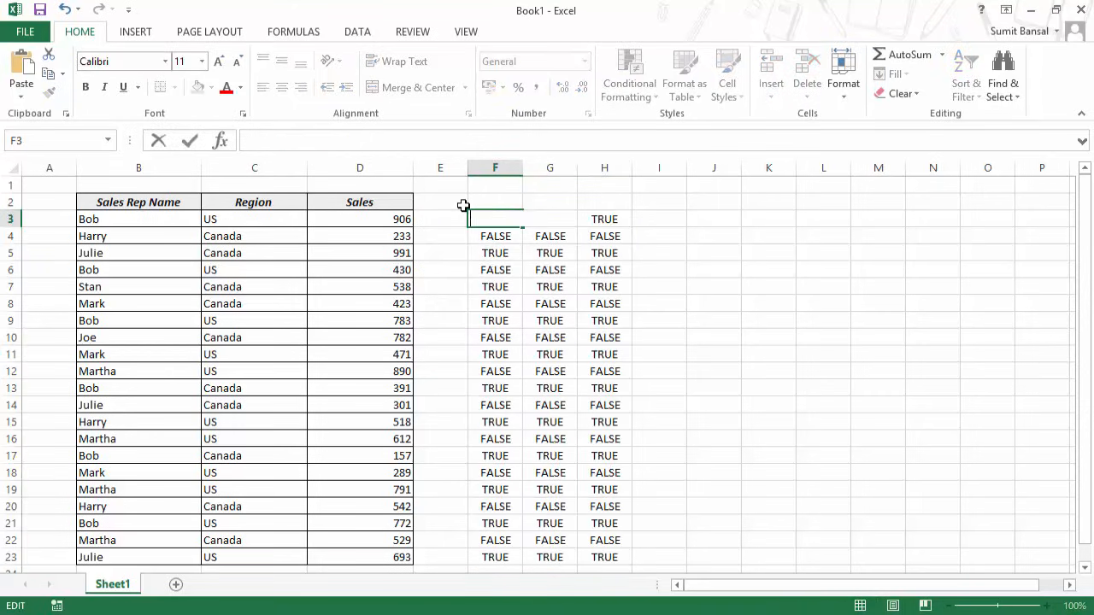
pyautogui.hotkey('ctrl', 'z')
pyautogui.press('Escape')
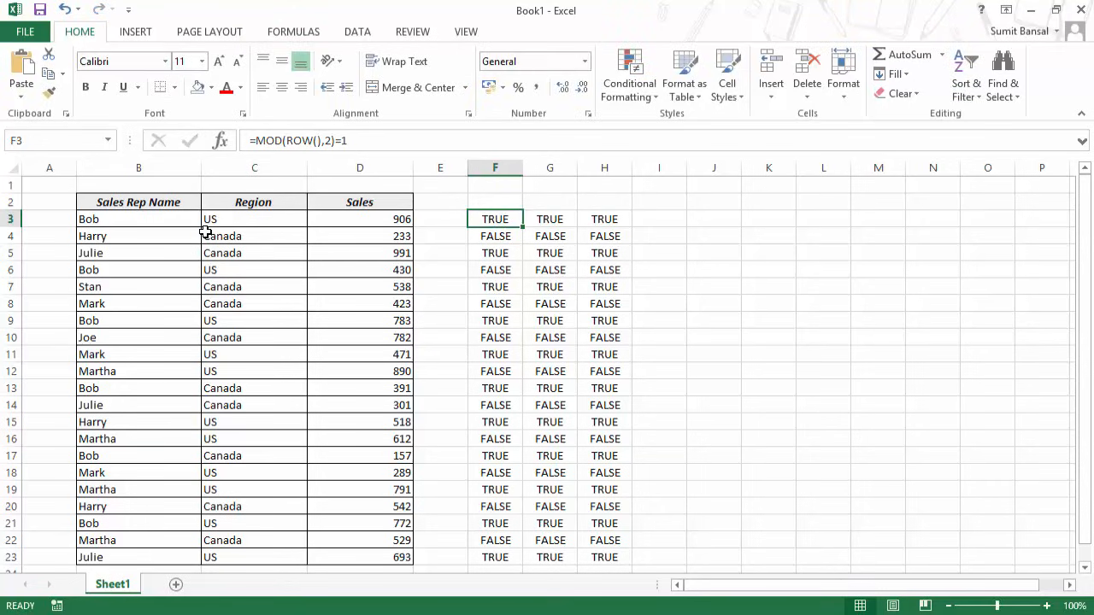
# Step: Start a formula-based conditional formatting rule for B3:D23 using the copied formula =MOD(ROW(),2)=1
pyautogui.moveTo(178, 220); pyautogui.dragTo(371, 555)
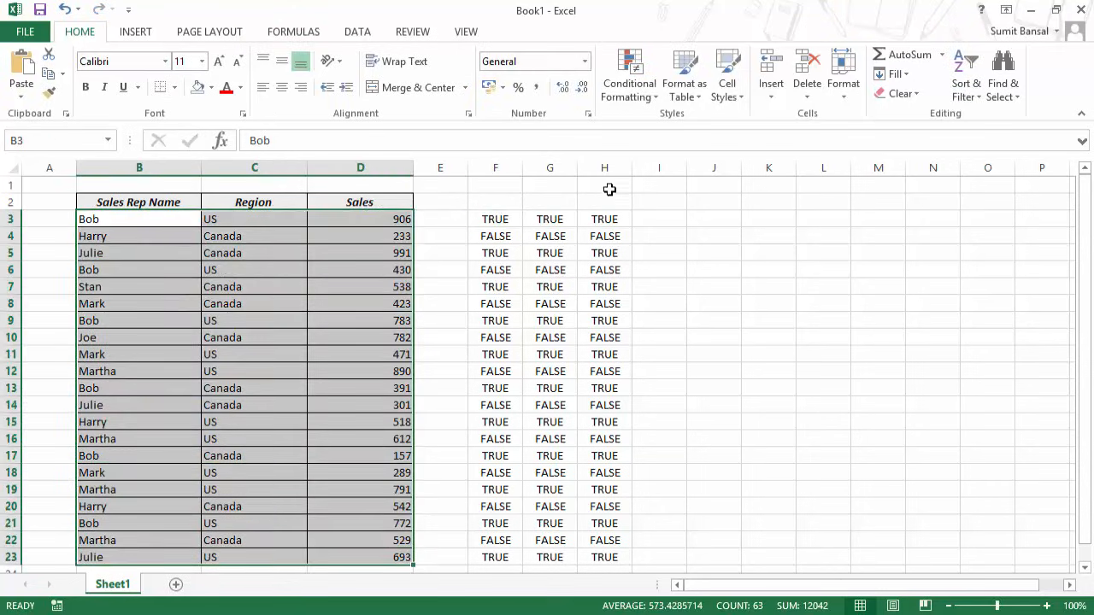
pyautogui.click(630, 90)
pyautogui.press('Escape')
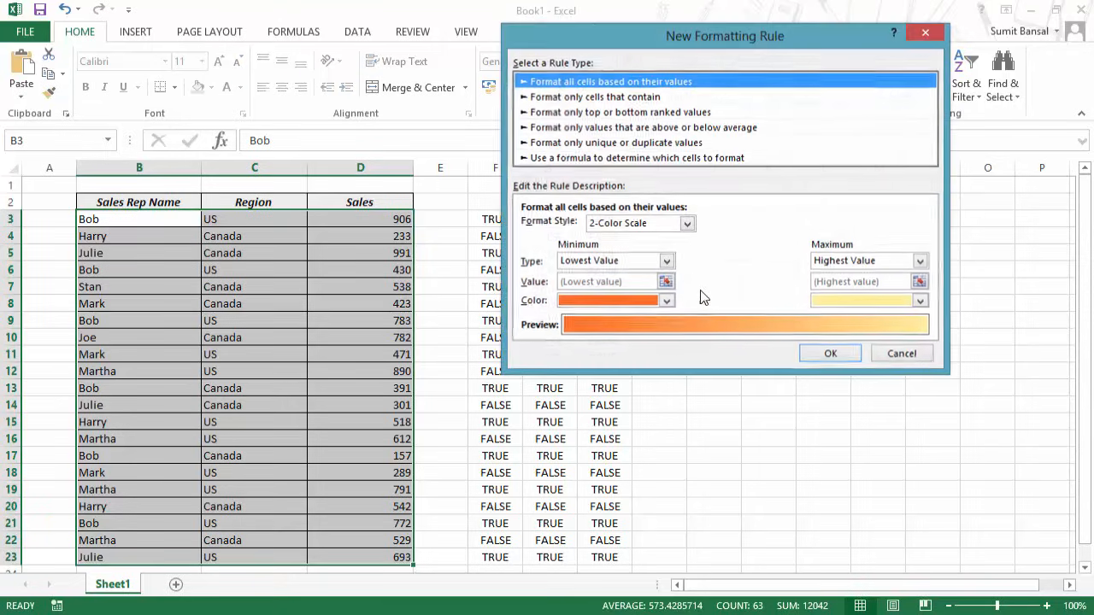
pyautogui.click(599, 158)
pyautogui.click(575, 229)
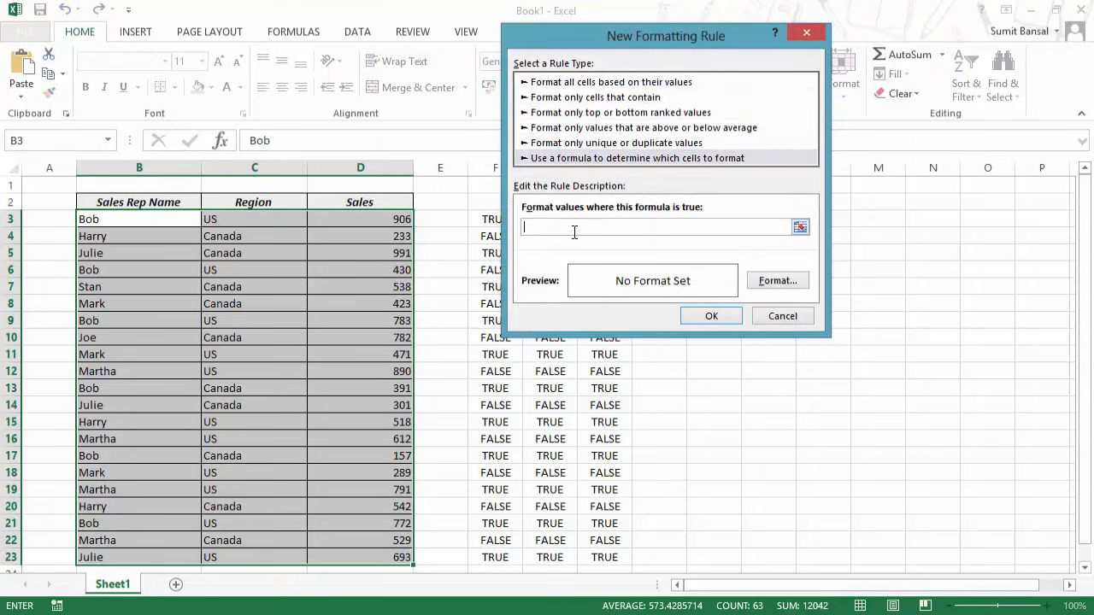
pyautogui.hotkey('ctrl', 'v')
# Step: Give the new rule a light blue fill and apply it to the table
pyautogui.click(773, 281)
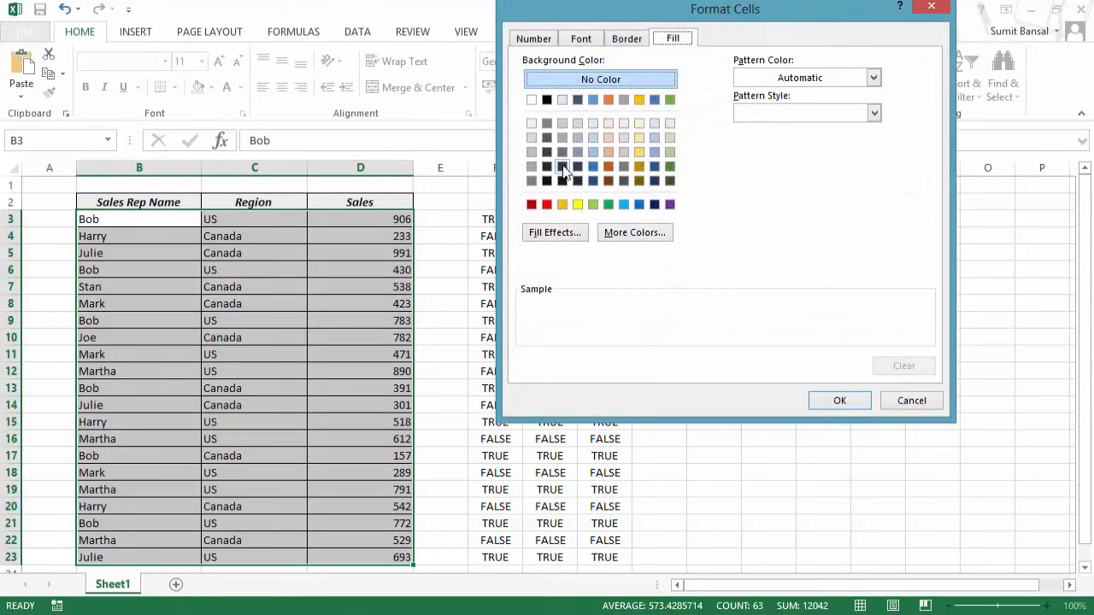
pyautogui.click(595, 140)
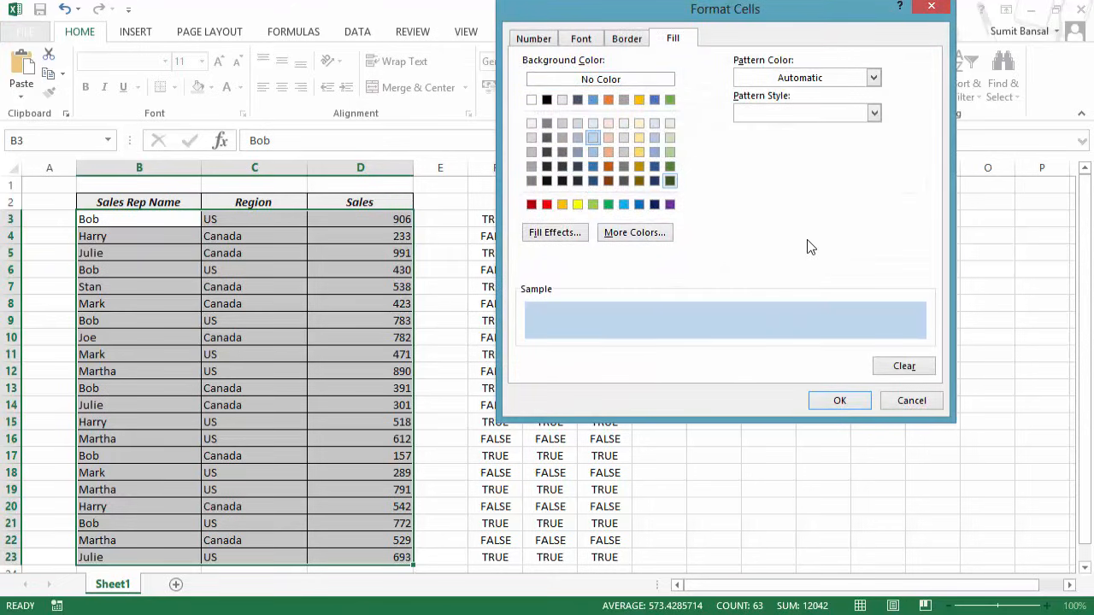
pyautogui.click(849, 399)
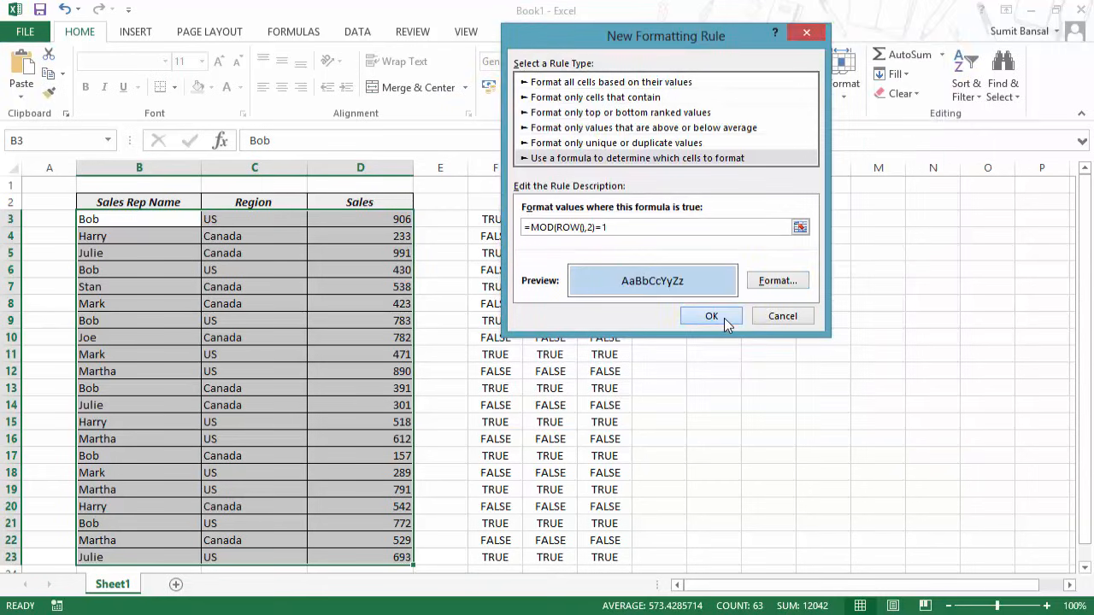
pyautogui.click(724, 318)
pyautogui.click(798, 322)
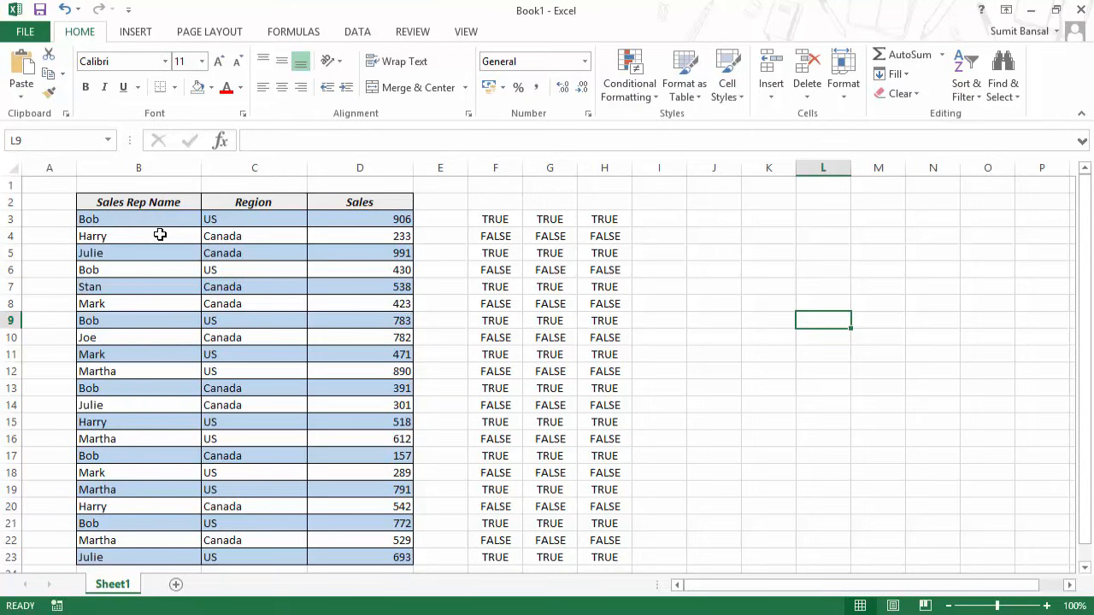
# Step: Edit the conditional formatting rule on B3:D23 so its formula reads =MOD(ROW(),2)=0
pyautogui.moveTo(172, 224); pyautogui.dragTo(371, 549)
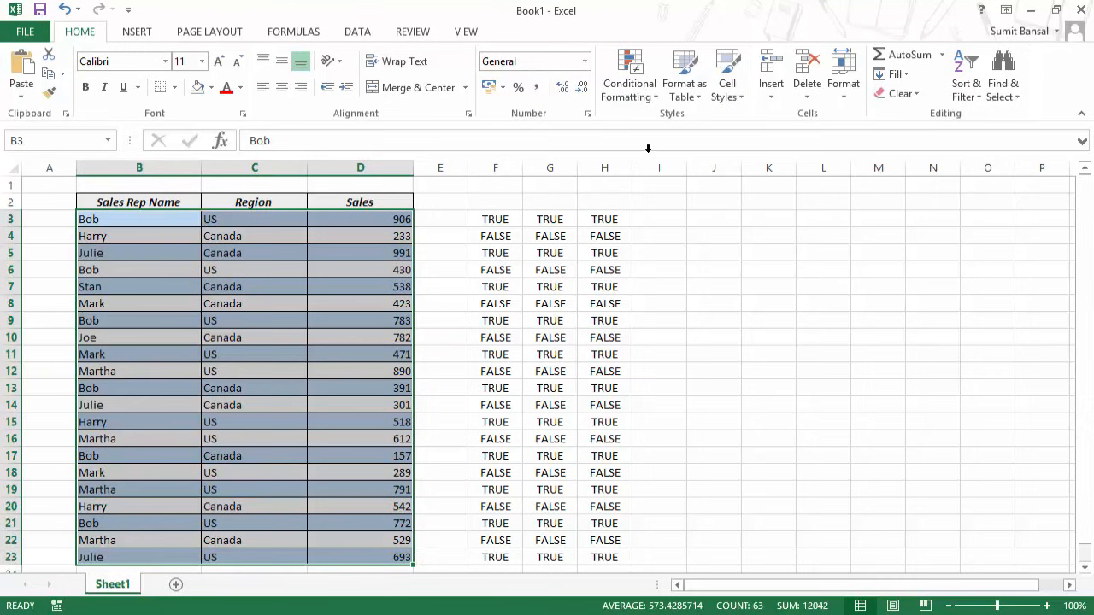
pyautogui.click(630, 84)
pyautogui.click(662, 345)
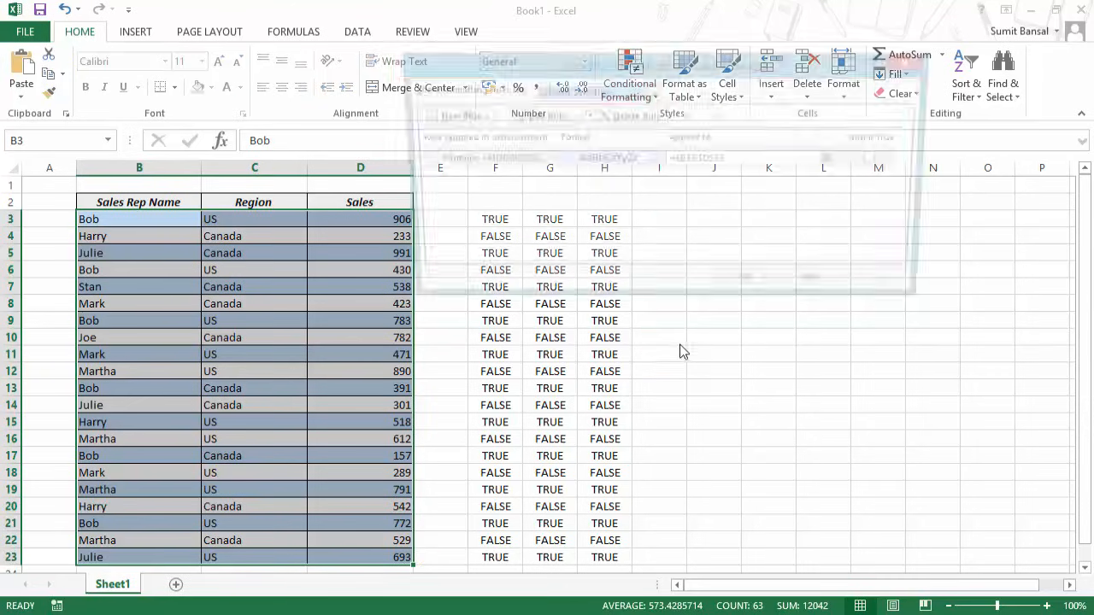
pyautogui.click(466, 157)
pyautogui.click(531, 117)
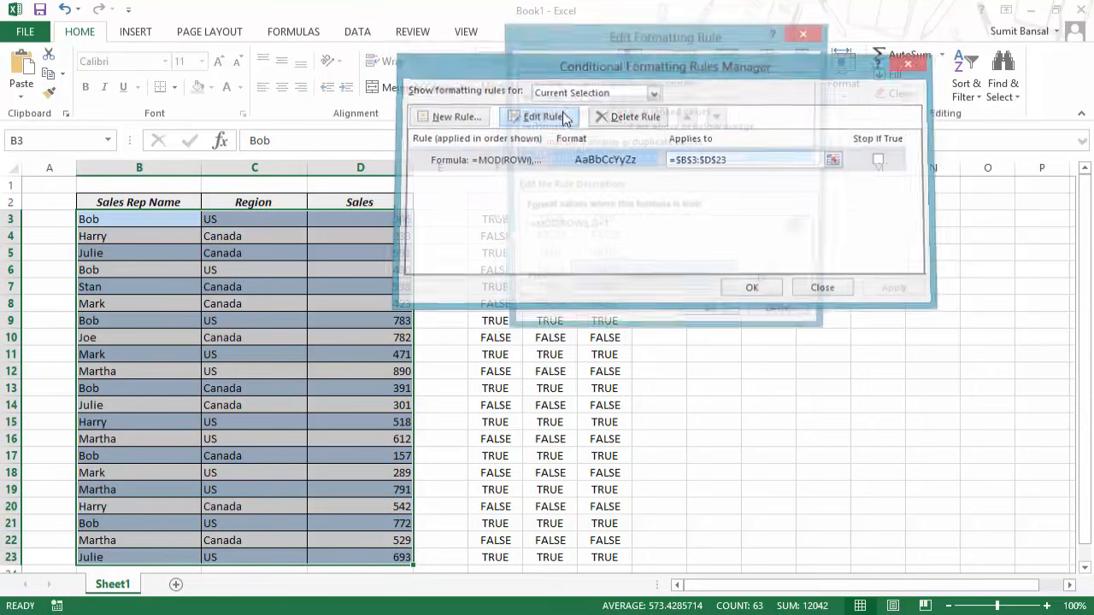
pyautogui.click(613, 227)
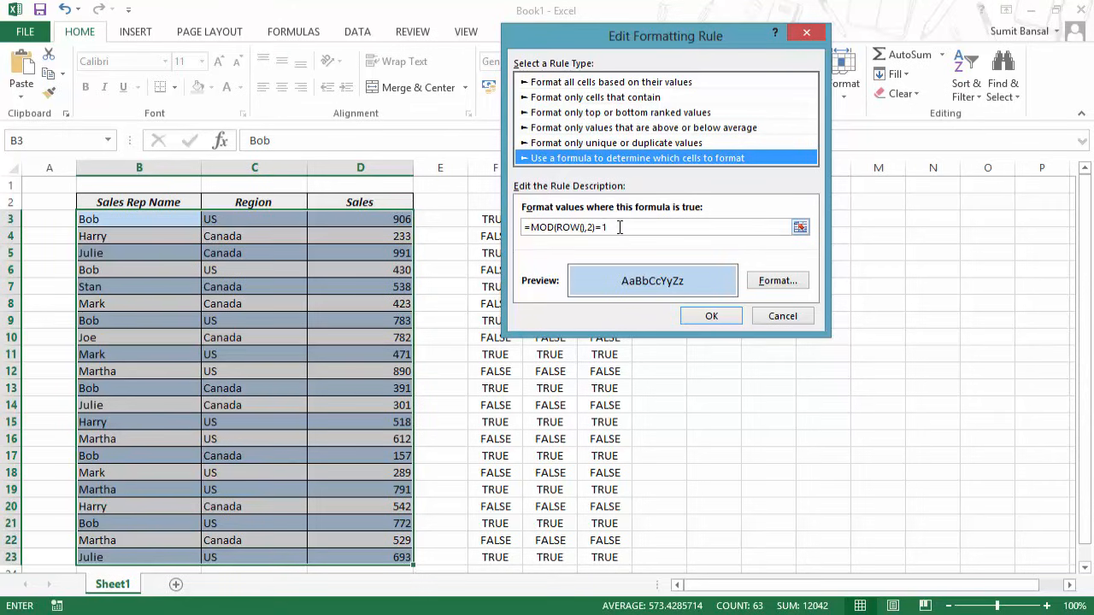
pyautogui.click(698, 318)
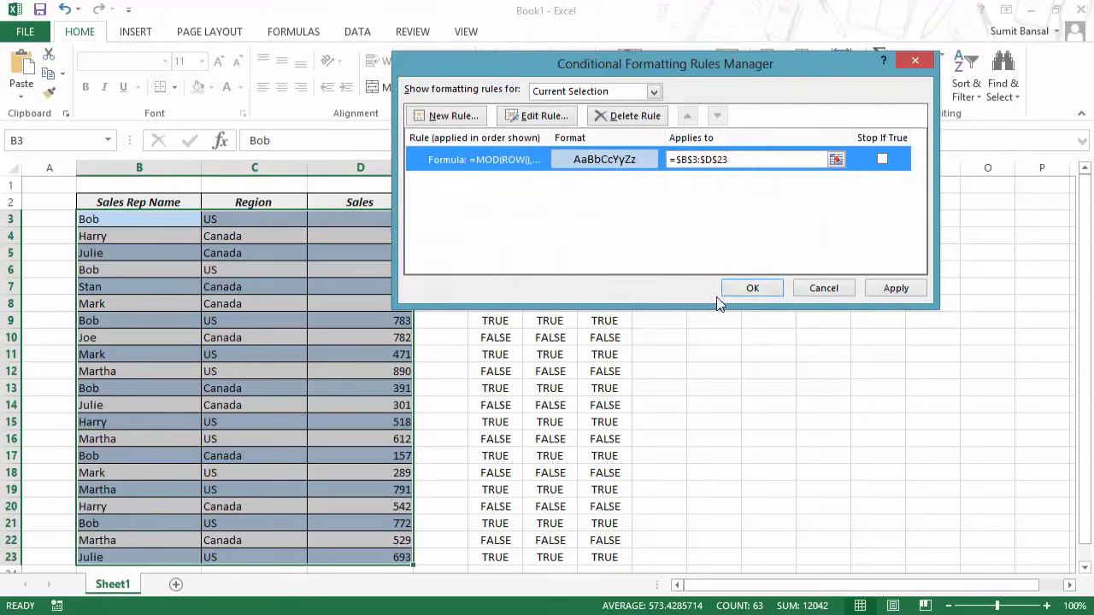
pyautogui.click(740, 290)
pyautogui.click(767, 299)
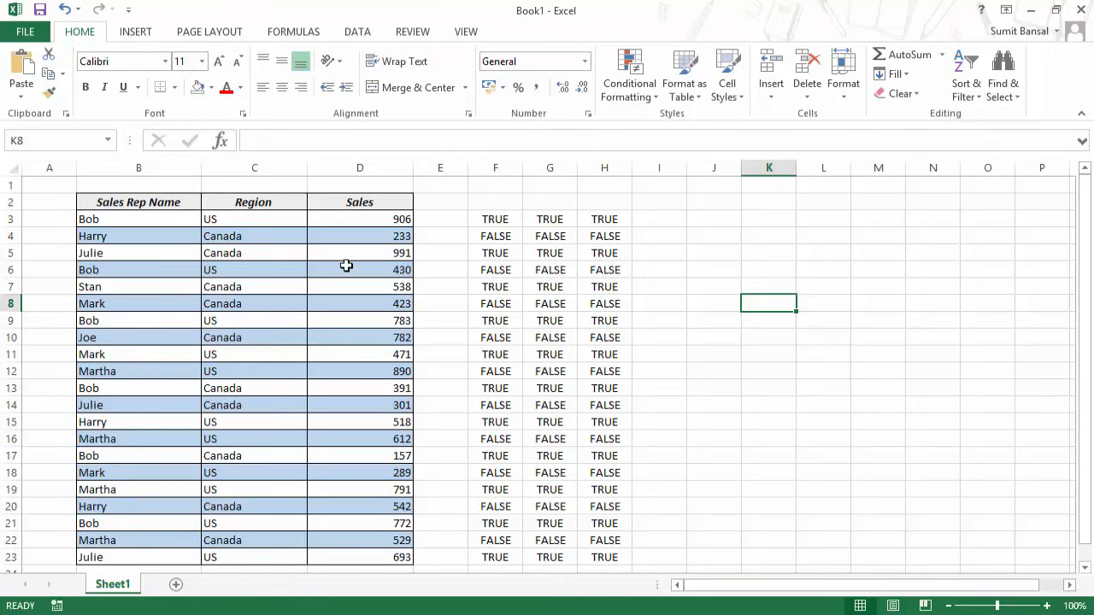
# Step: Inspect the divisor argument of the MOD formula in F3 without changing it
pyautogui.click(489, 223)
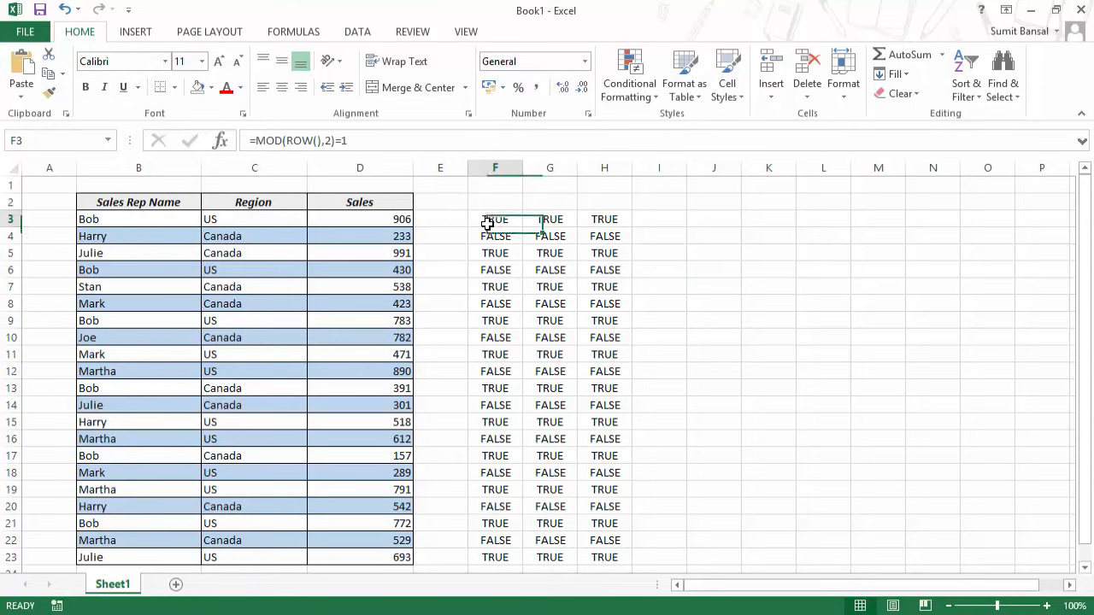
pyautogui.press('F2')
pyautogui.click(547, 220)
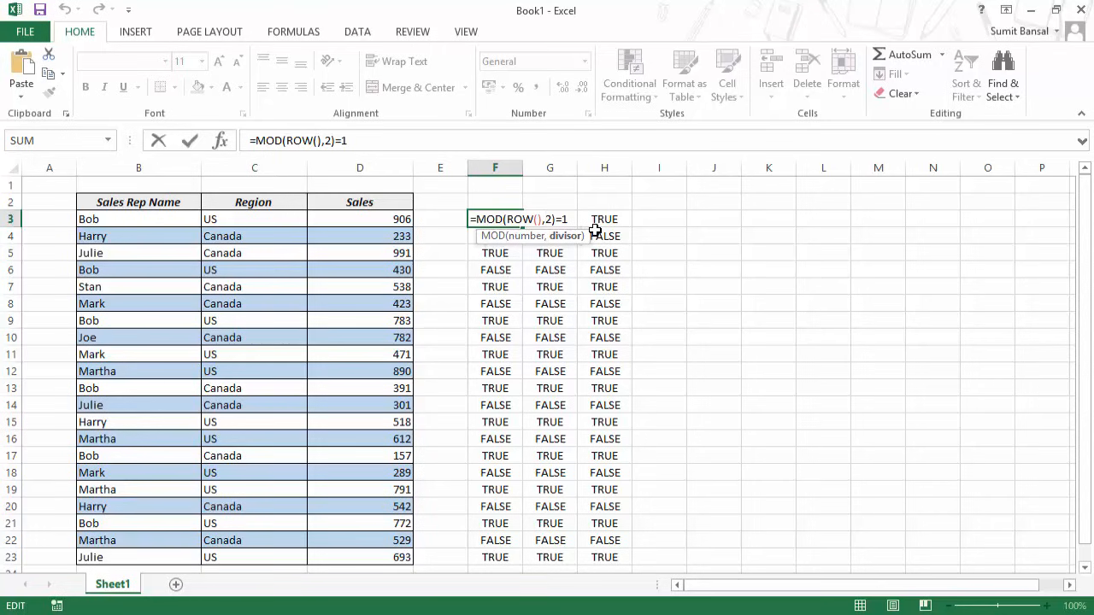
pyautogui.press('Escape')
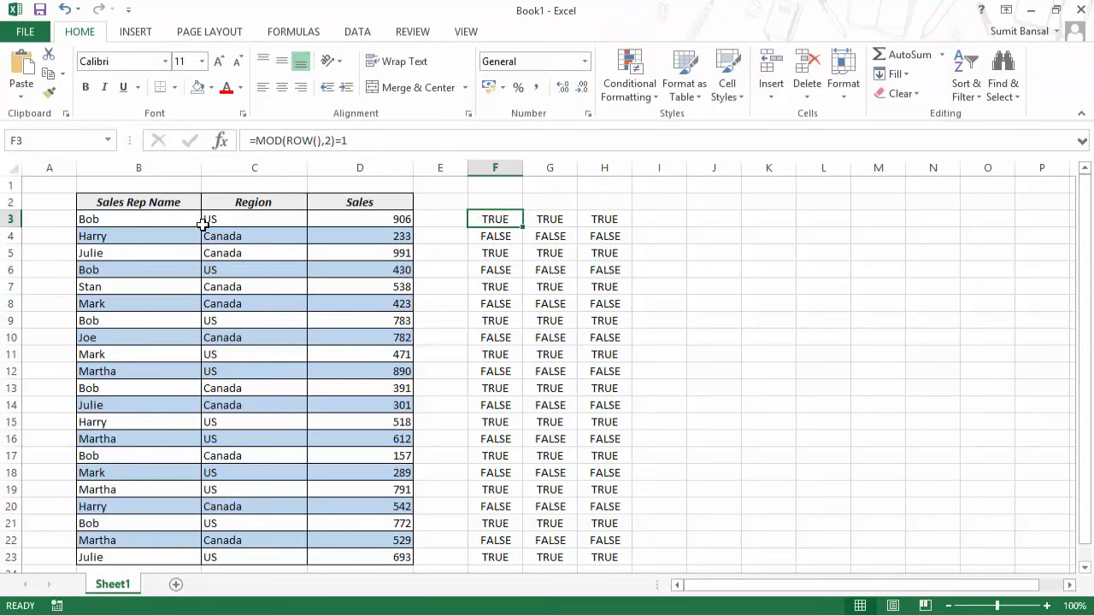
# Step: Edit the conditional formatting rule on B3:D23 to =MOD(ROW(),3)=0 so every third row is shaded
pyautogui.moveTo(198, 219); pyautogui.dragTo(382, 551)
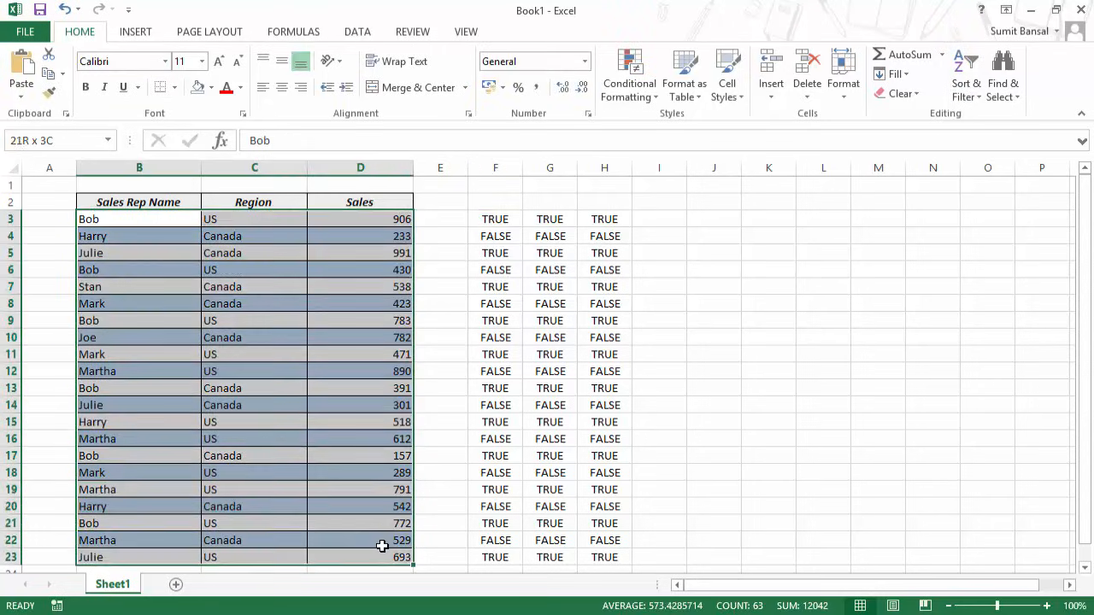
pyautogui.click(630, 83)
pyautogui.click(645, 345)
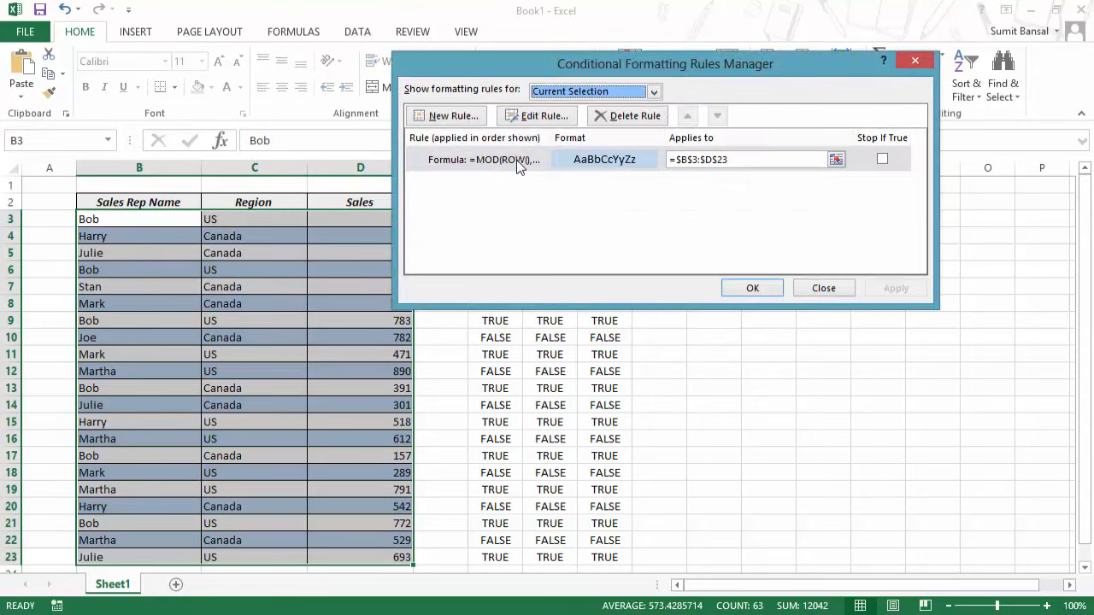
pyautogui.click(538, 114)
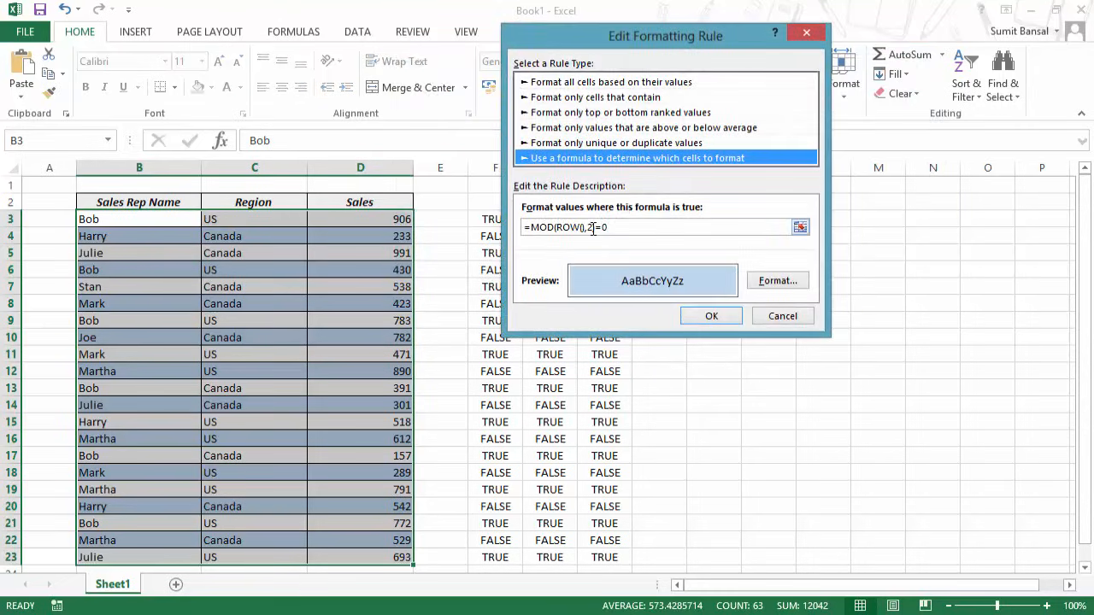
pyautogui.click(592, 228)
pyautogui.press('BackSpace')
pyautogui.write('3')
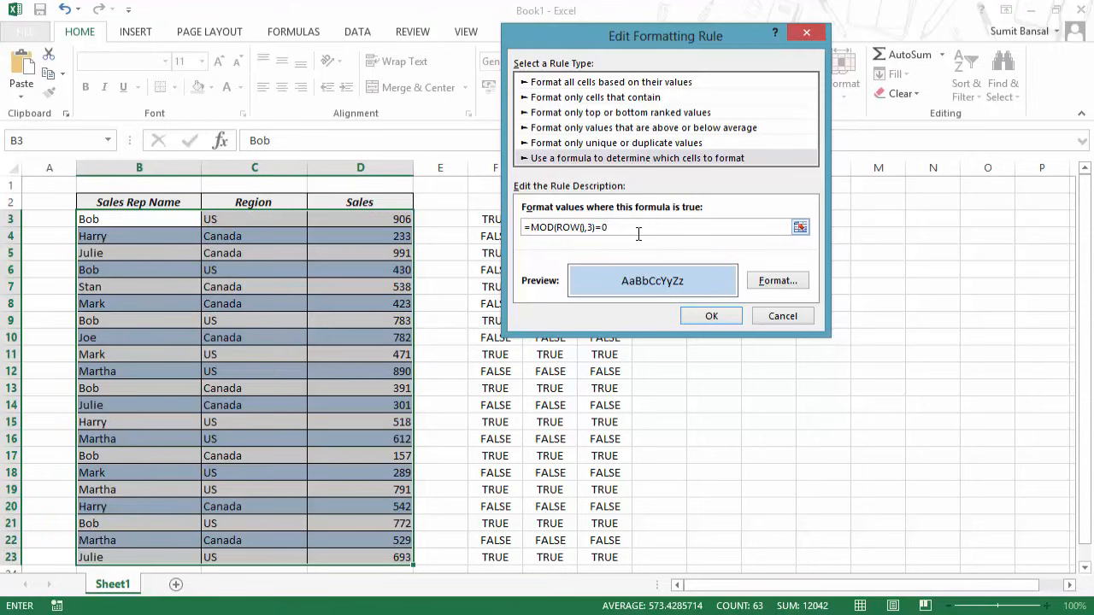
pyautogui.click(704, 316)
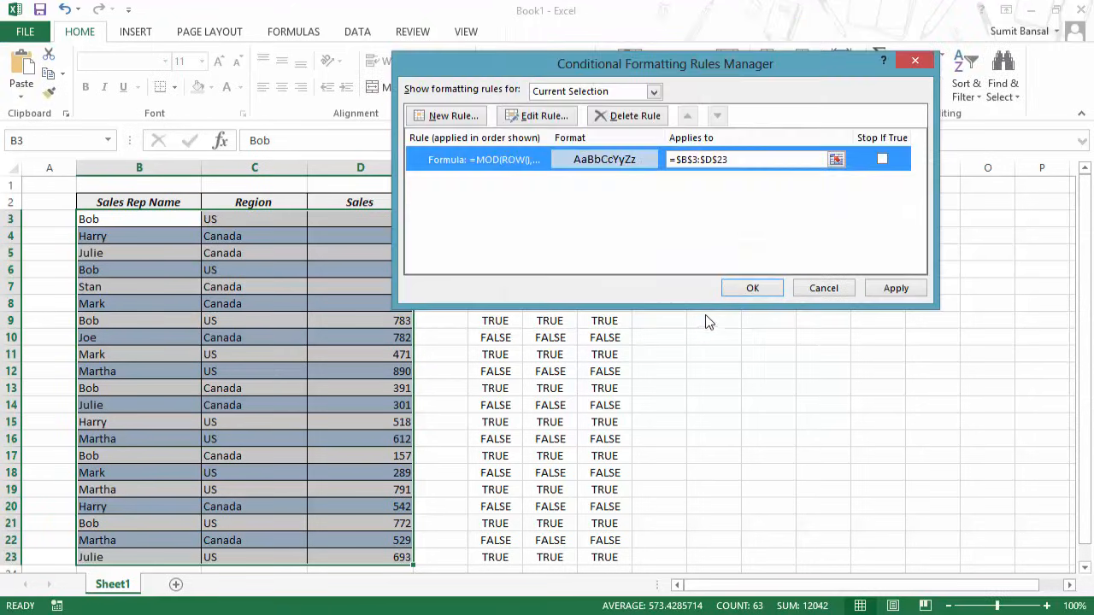
pyautogui.click(750, 289)
pyautogui.click(825, 335)
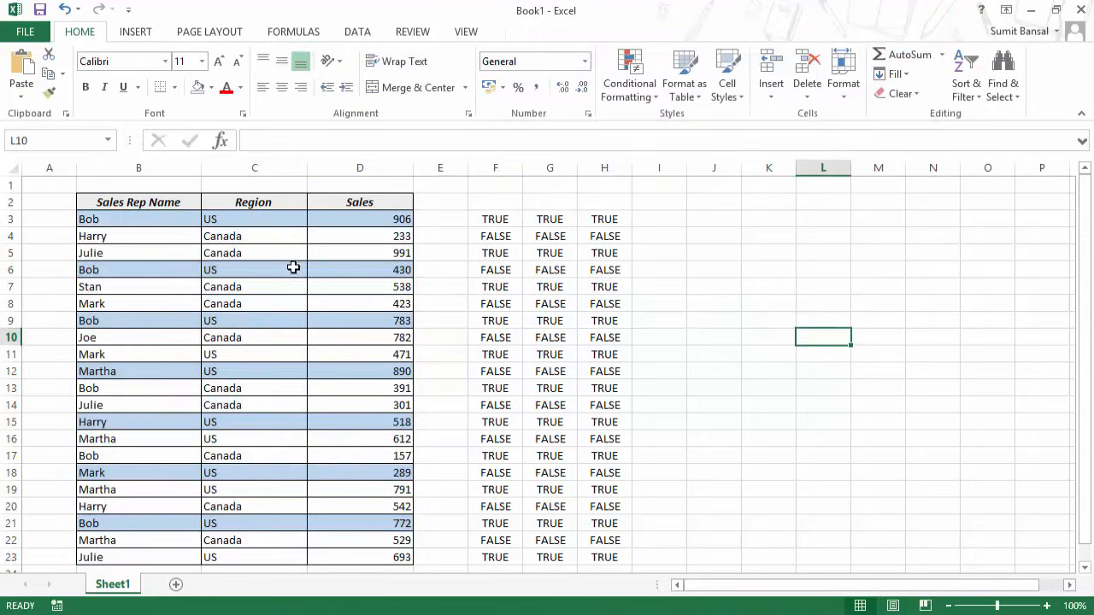
# Step: Check the shading interval at cells B3, B6 and B9 of the table
pyautogui.click(157, 222)
pyautogui.click(152, 268)
pyautogui.click(142, 318)
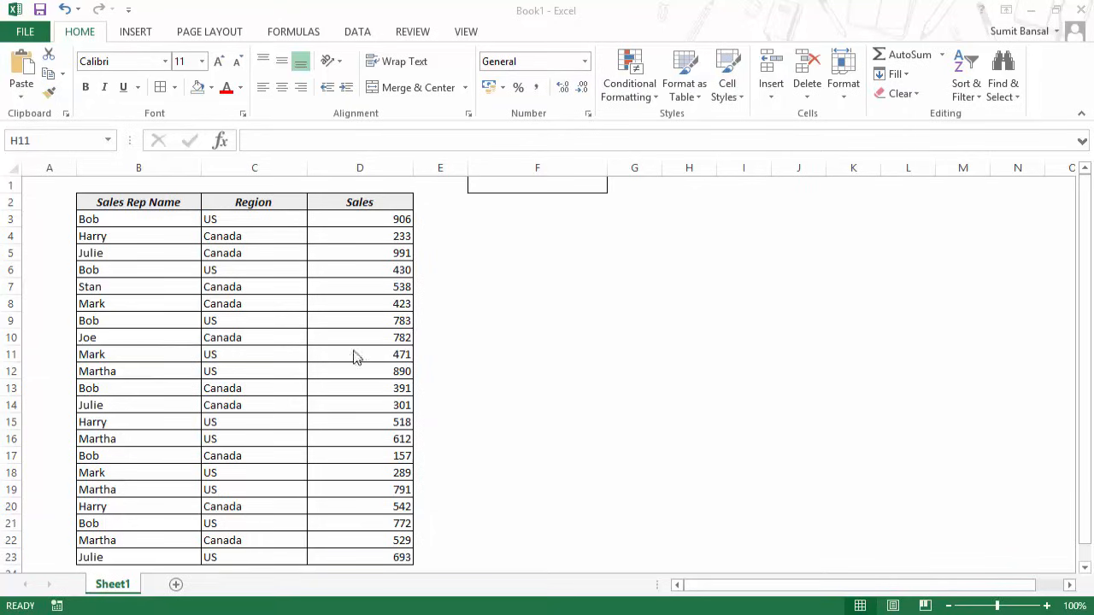
# Step: Enter the sales rep name from B3 into F1 as the search text
pyautogui.click(504, 187)
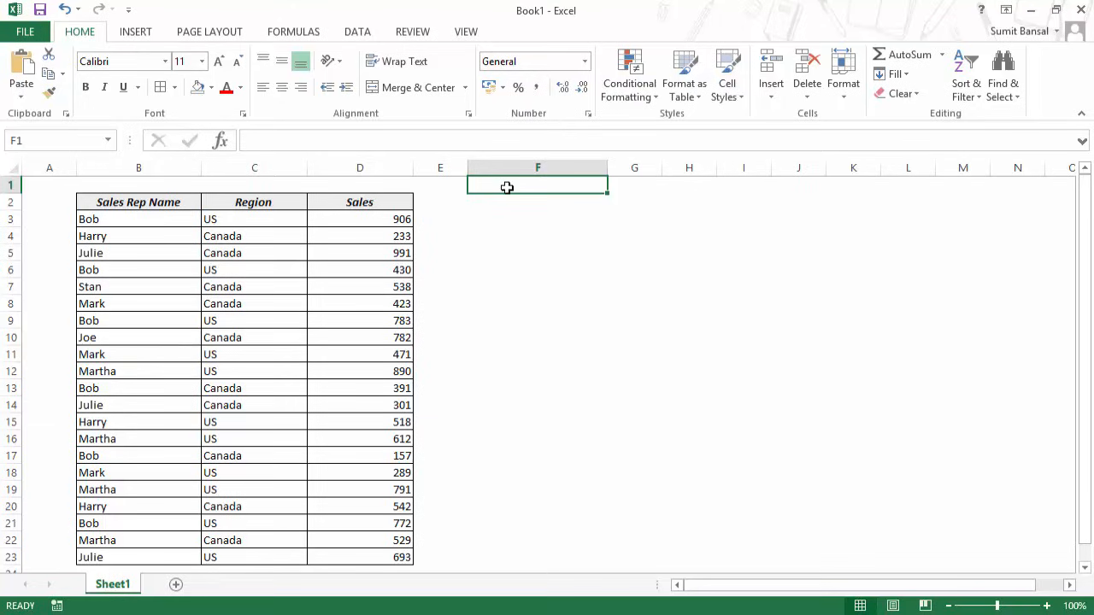
pyautogui.write('Bob')
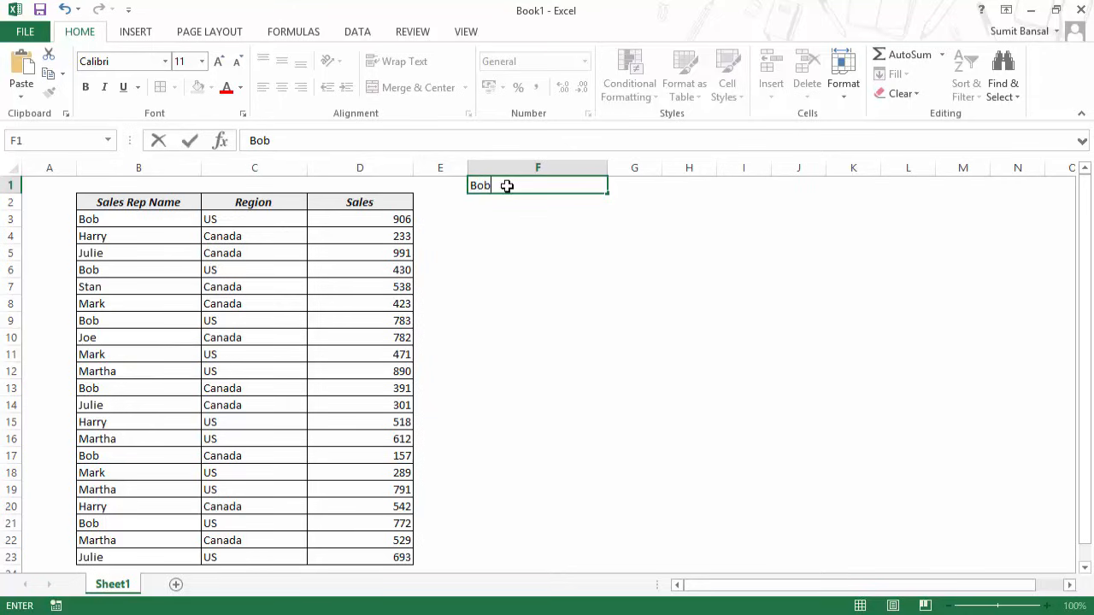
pyautogui.press('Return')
pyautogui.click(506, 186)
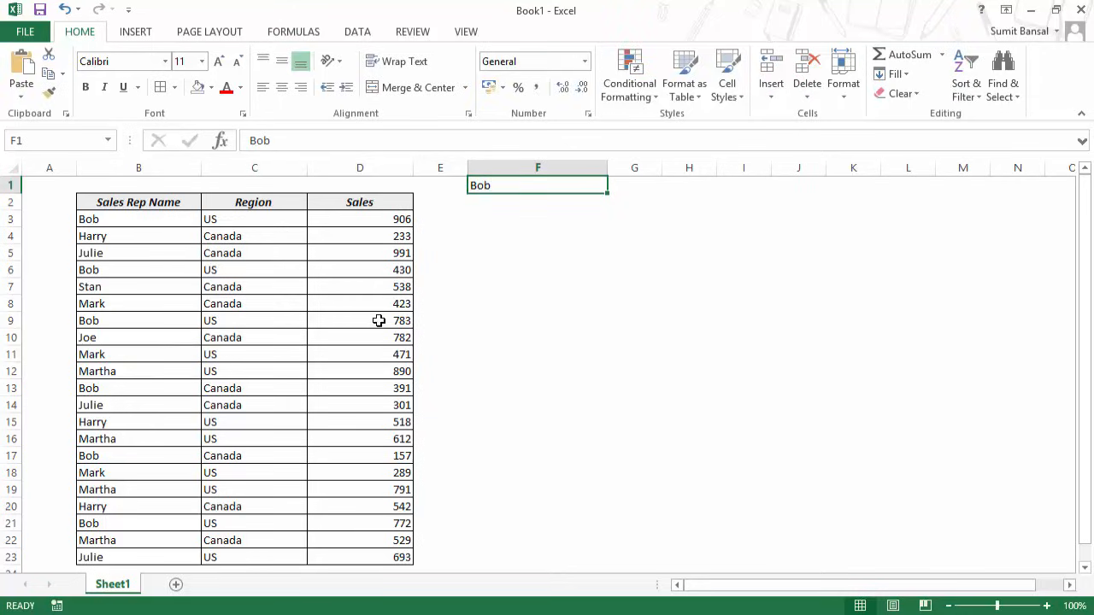
# Step: Enter the formula =SEARCH($F$1,$B3) in cell F3
pyautogui.click(505, 216)
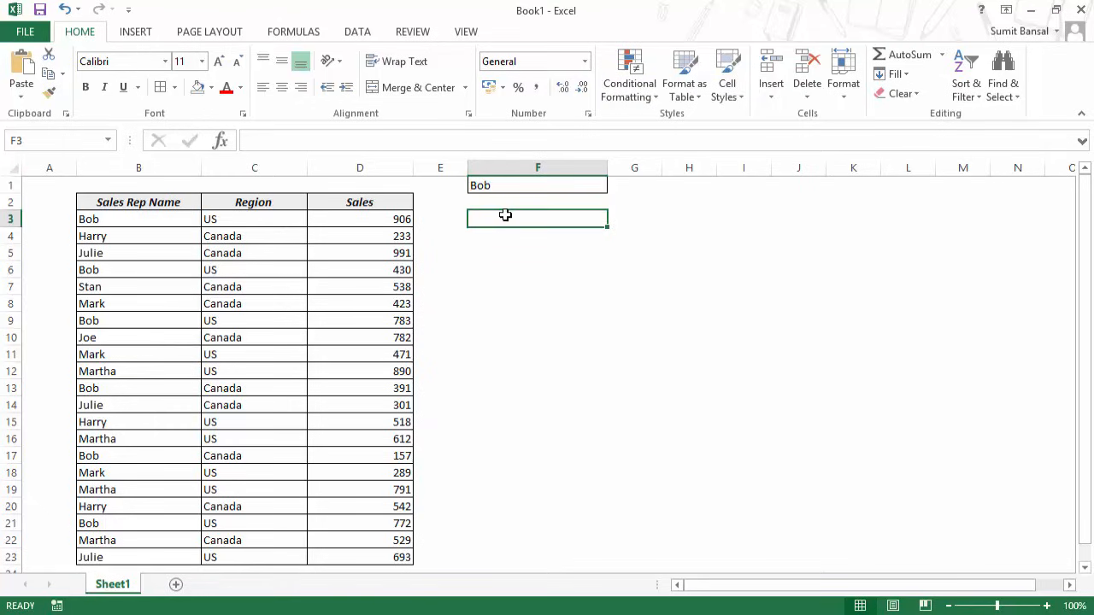
pyautogui.write('=sea')
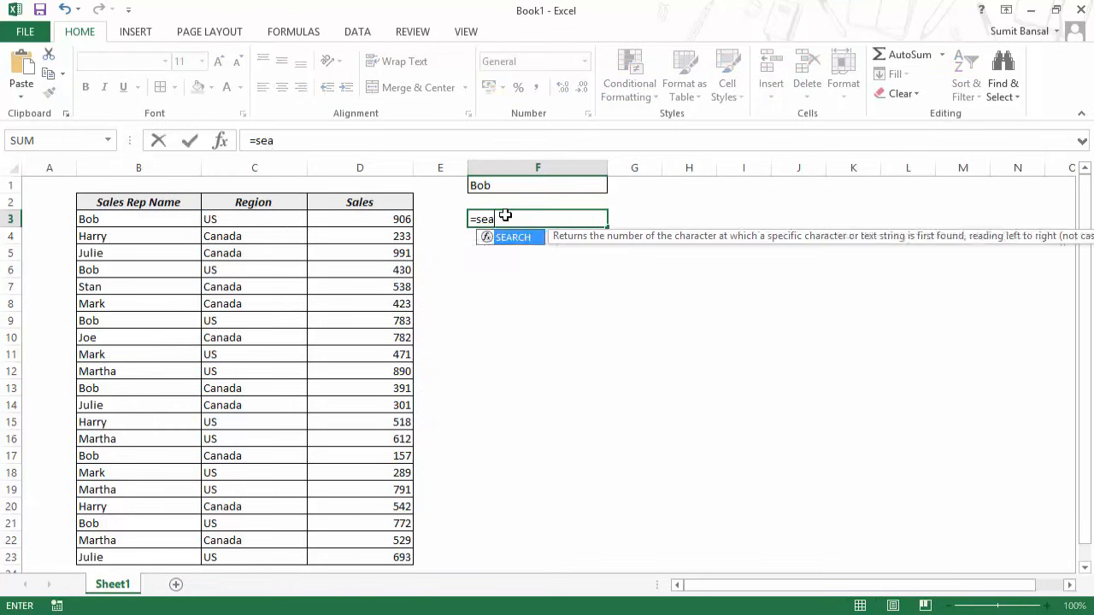
pyautogui.press('Tab')
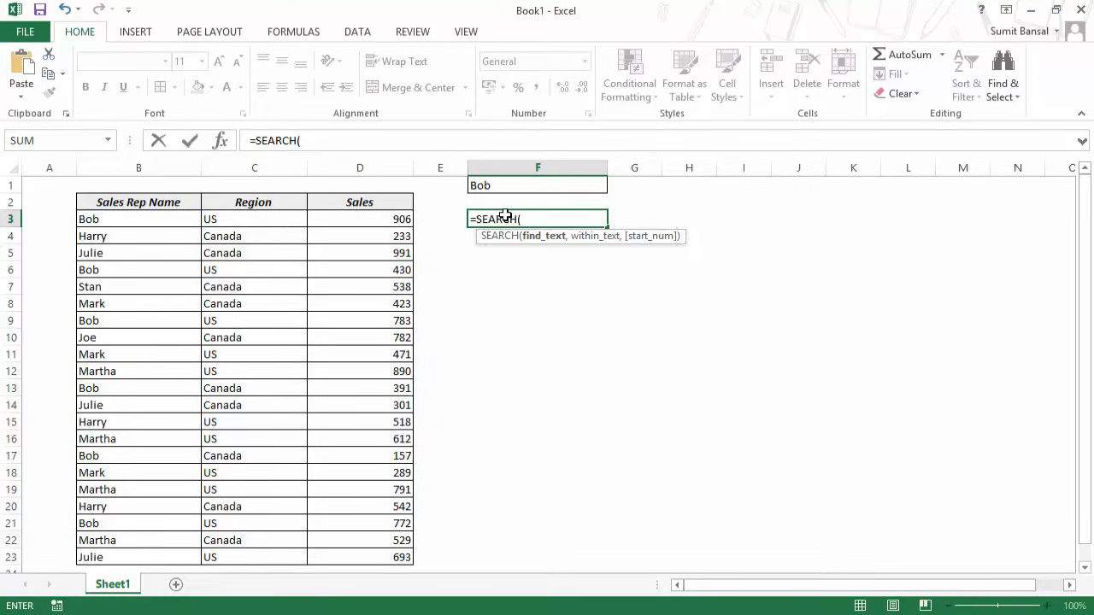
pyautogui.click(505, 186)
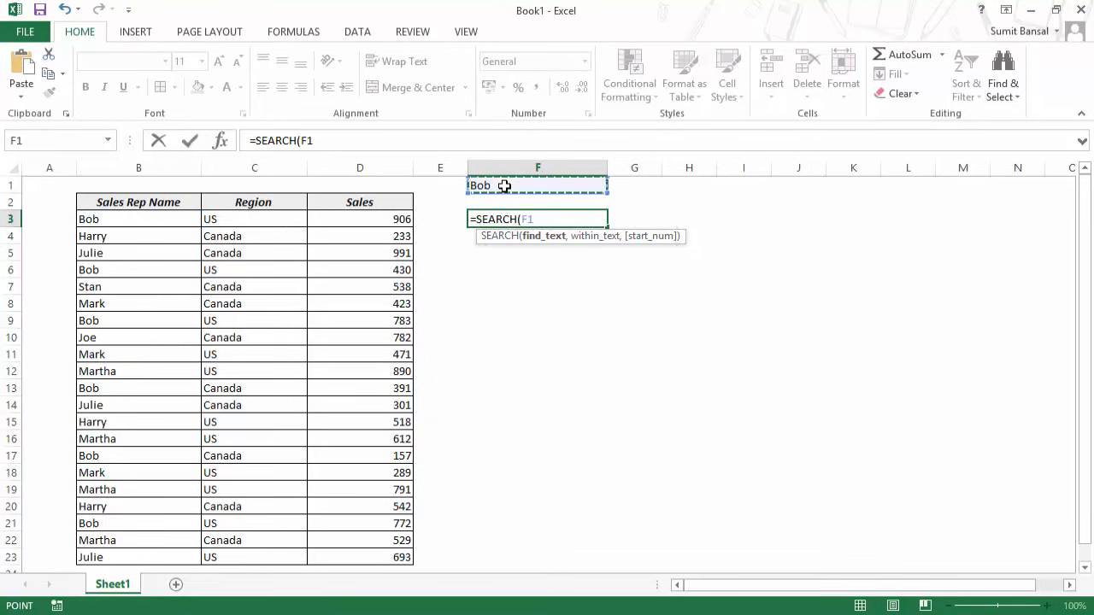
pyautogui.press('F4')
pyautogui.write(',')
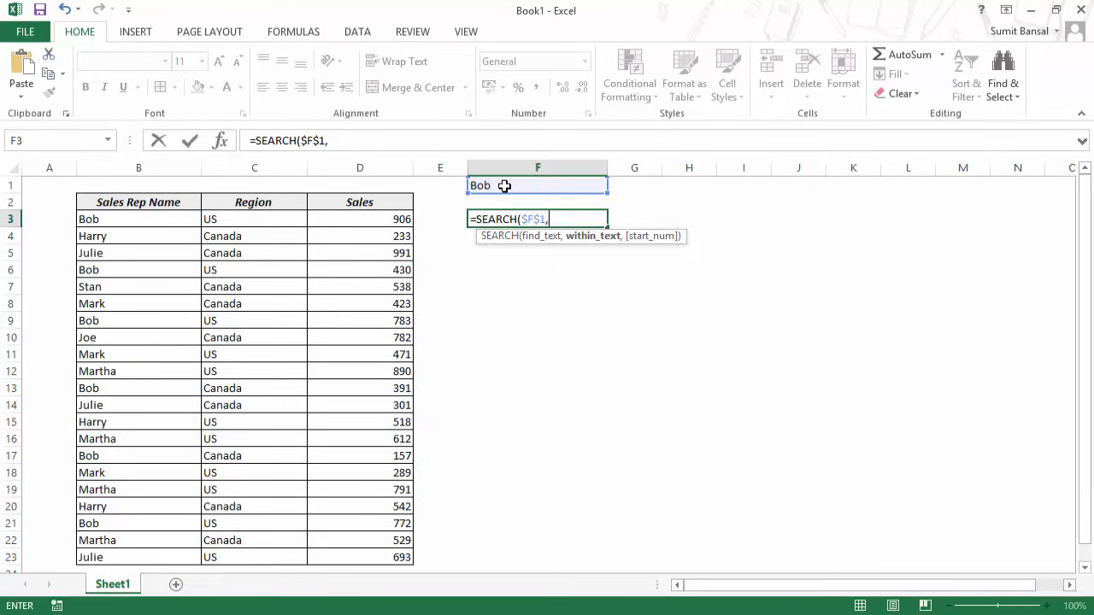
pyautogui.click(156, 220)
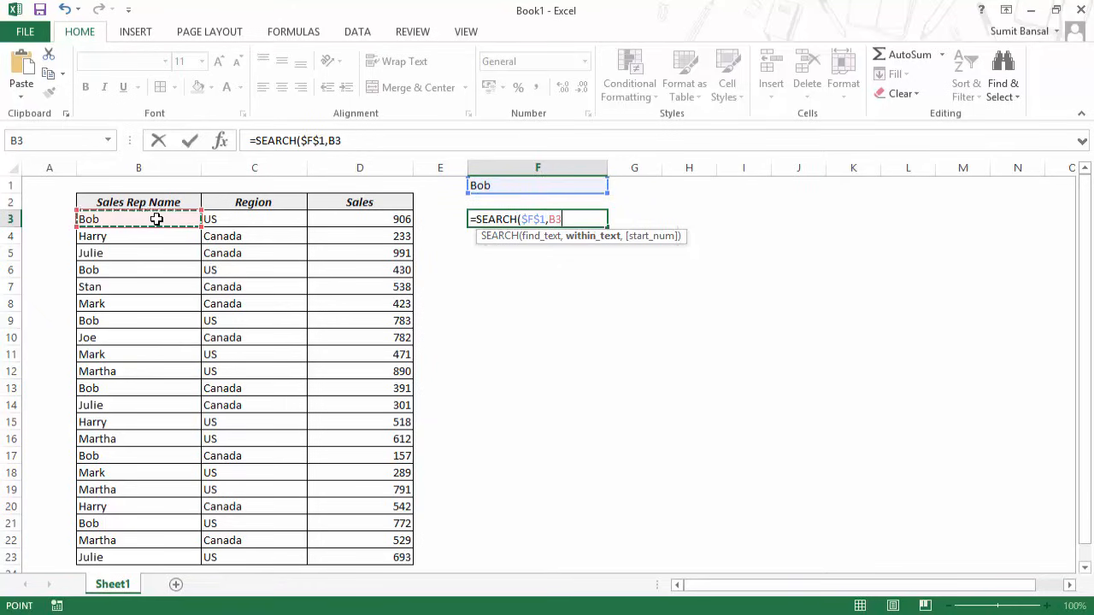
pyautogui.press('F4')
pyautogui.press('F4')
pyautogui.press('F4')
pyautogui.press('Return')
pyautogui.press('Up')
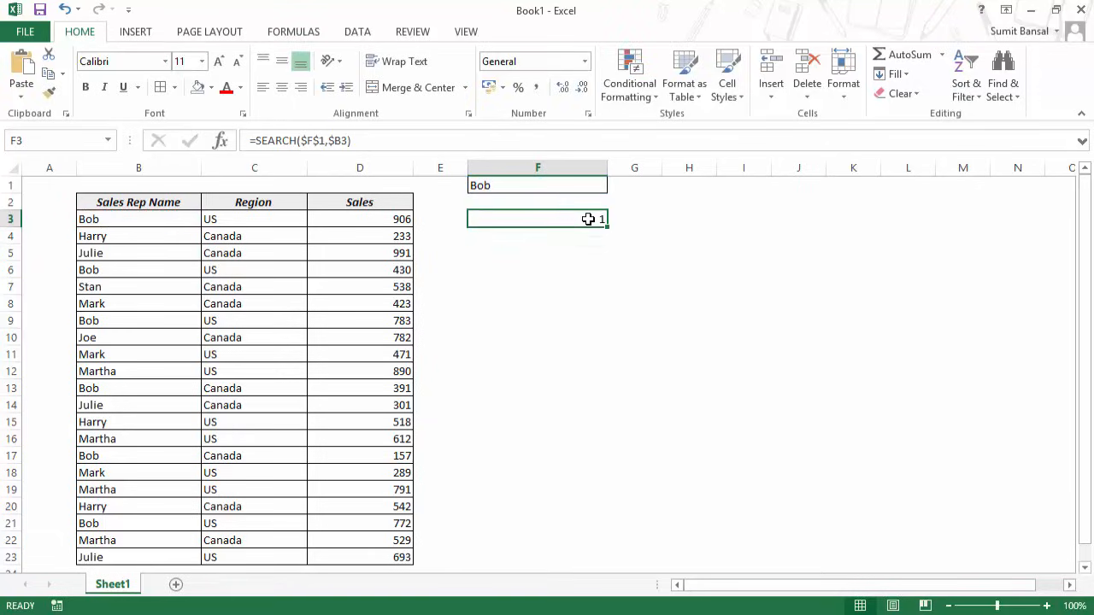
# Step: Fill the SEARCH formula from F3 across to H3 and inspect the cell references of the copy in G3
pyautogui.moveTo(607, 228); pyautogui.dragTo(706, 222)
pyautogui.click(630, 223)
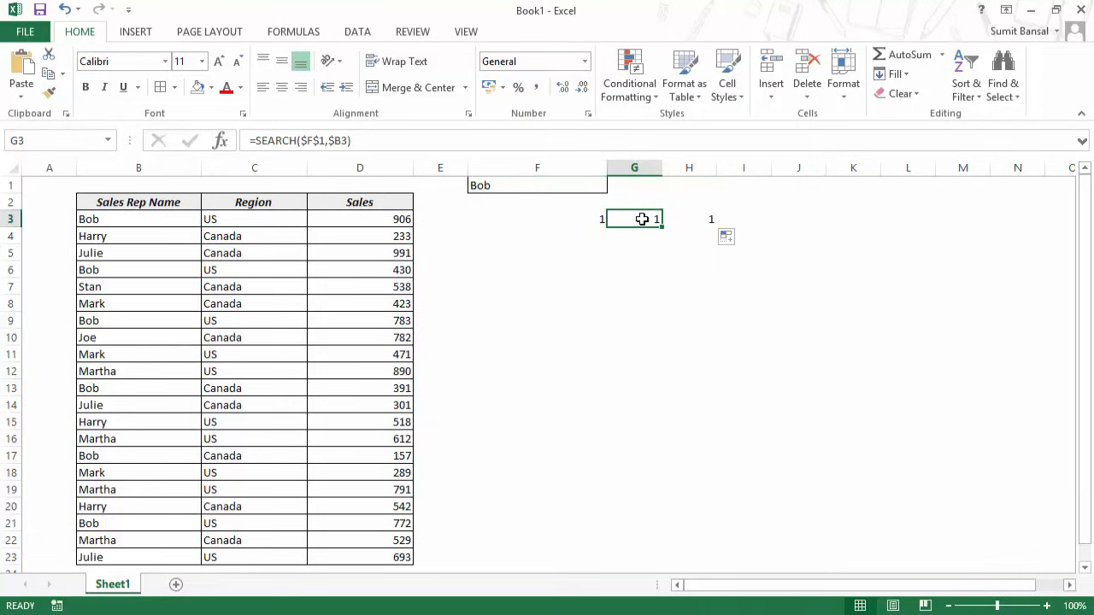
pyautogui.click(693, 220)
pyautogui.click(647, 219)
pyautogui.press('F2')
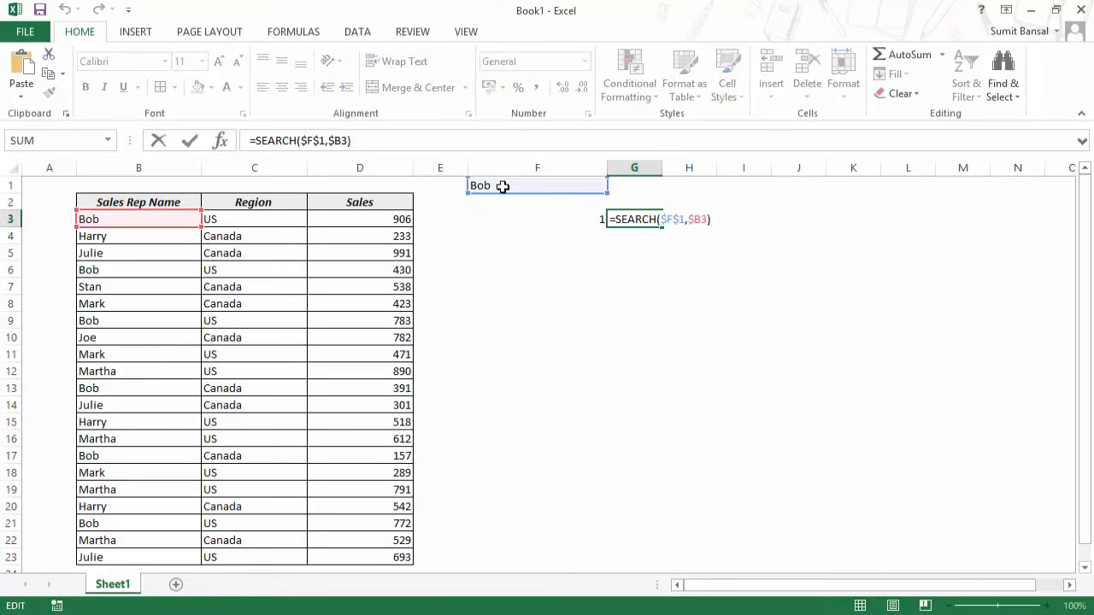
pyautogui.press('Escape')
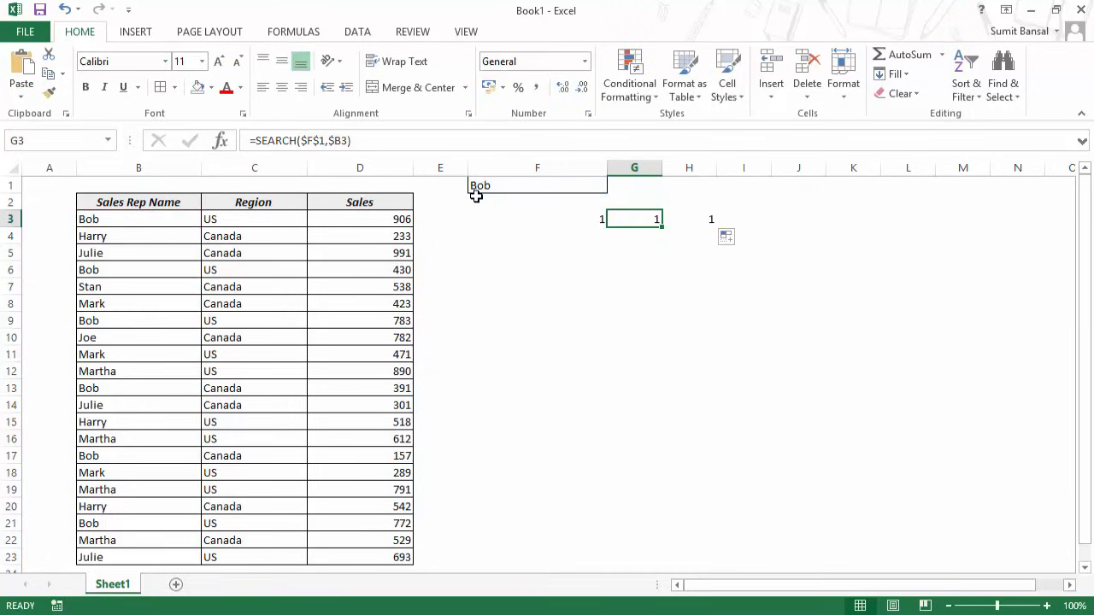
# Step: Fill the SEARCH formula from F3 down to F23
pyautogui.click(595, 222)
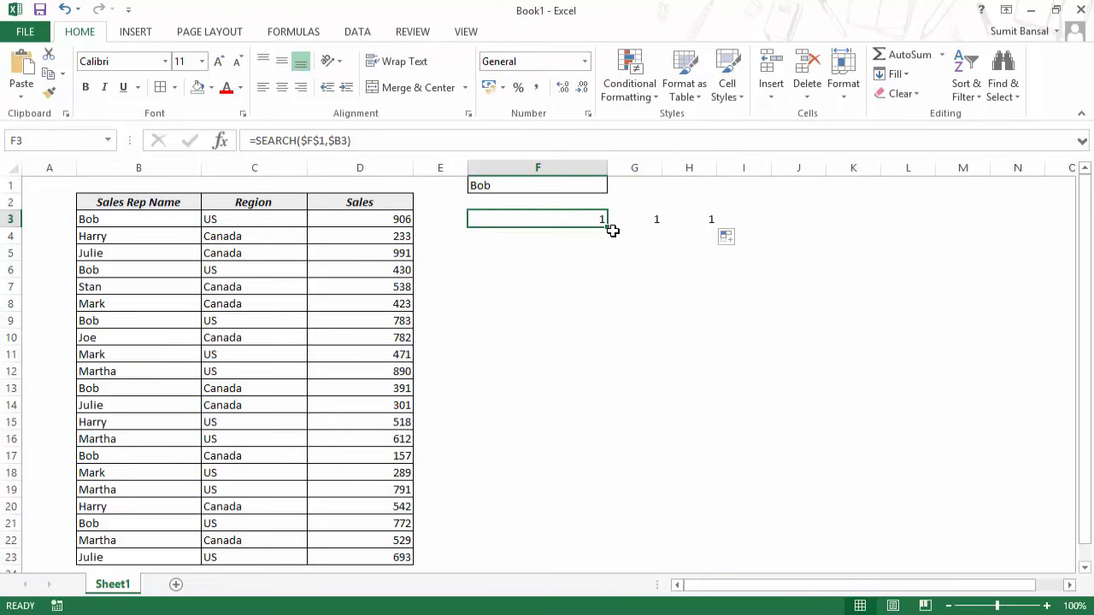
pyautogui.moveTo(607, 229); pyautogui.dragTo(579, 561)
# Step: Wrap the F3 formula in ISNUMBER as =ISNUMBER(SEARCH($F$1,$B3)) and fill it down to F23
pyautogui.click(549, 220)
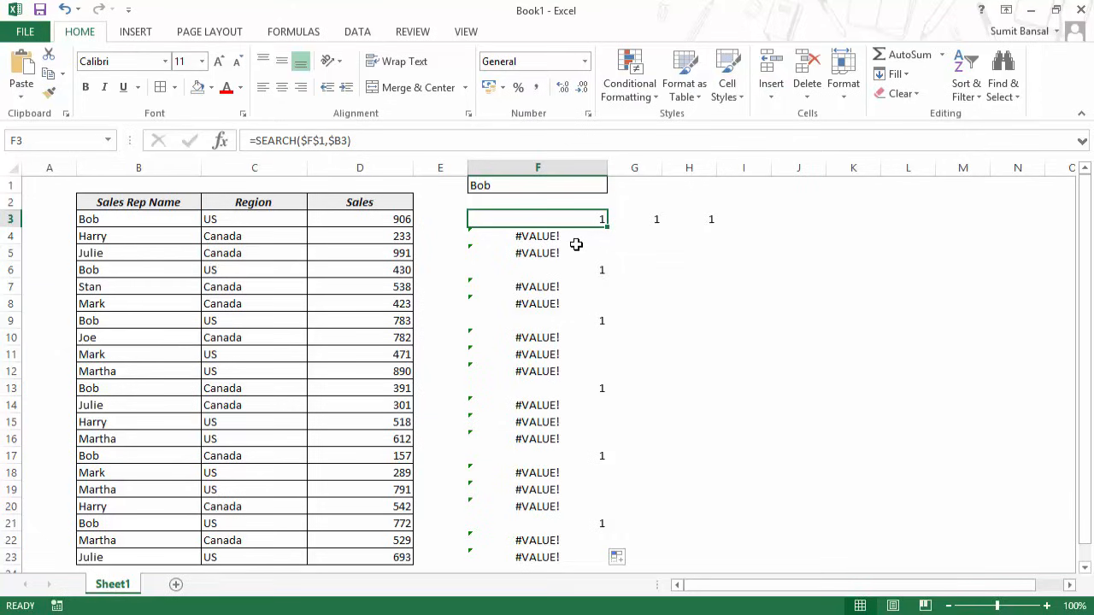
pyautogui.press('F2')
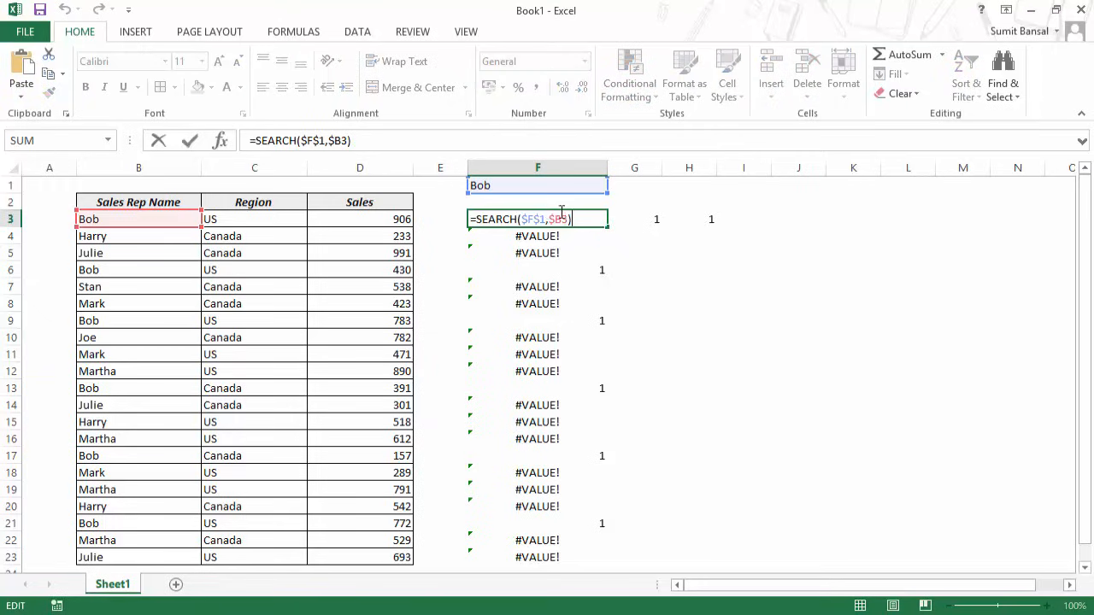
pyautogui.click(479, 220)
pyautogui.write('ISNUMBER(')
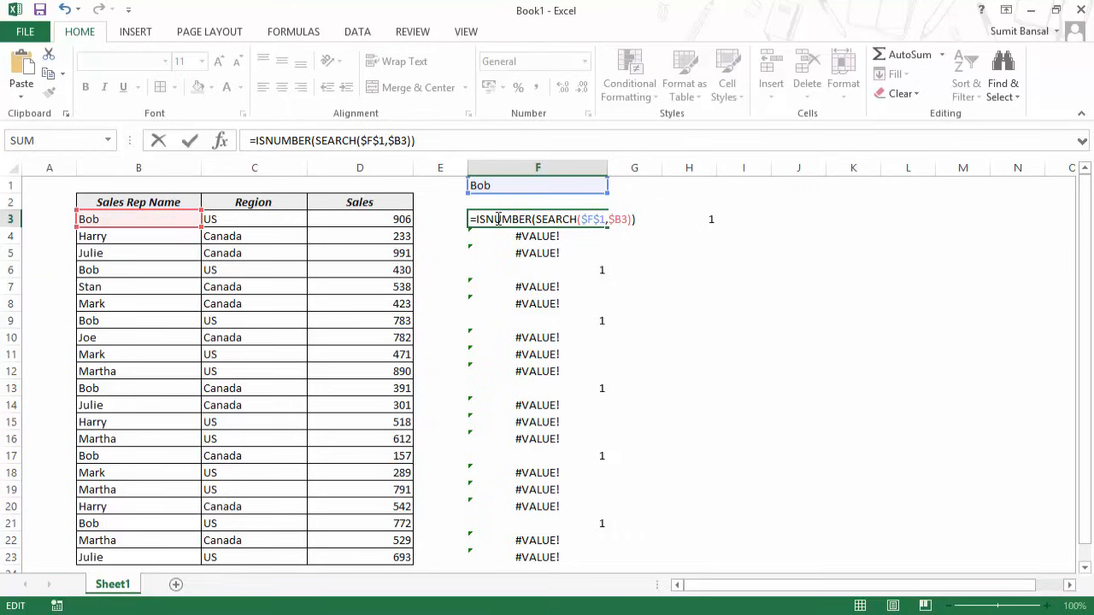
pyautogui.moveTo(498, 220); pyautogui.dragTo(580, 219)
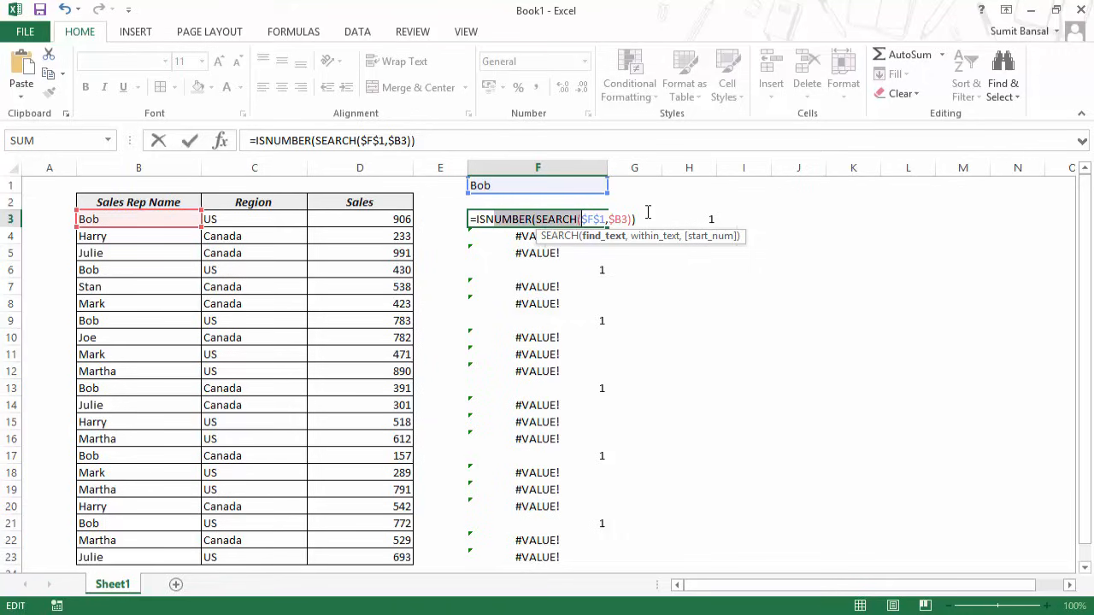
pyautogui.press('Return')
pyautogui.click(569, 215)
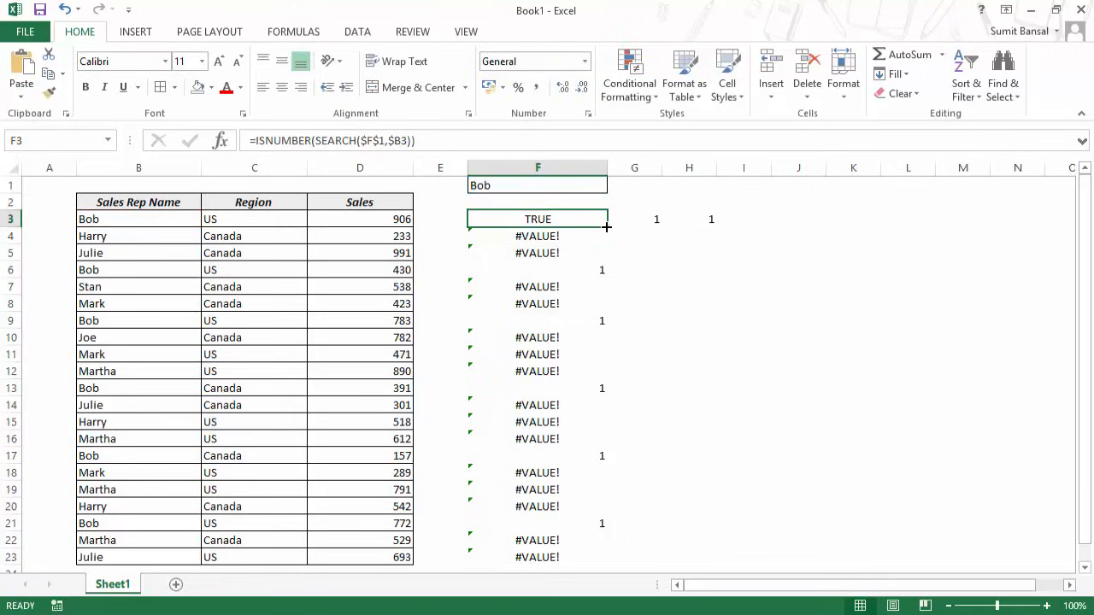
pyautogui.doubleClick(607, 226)
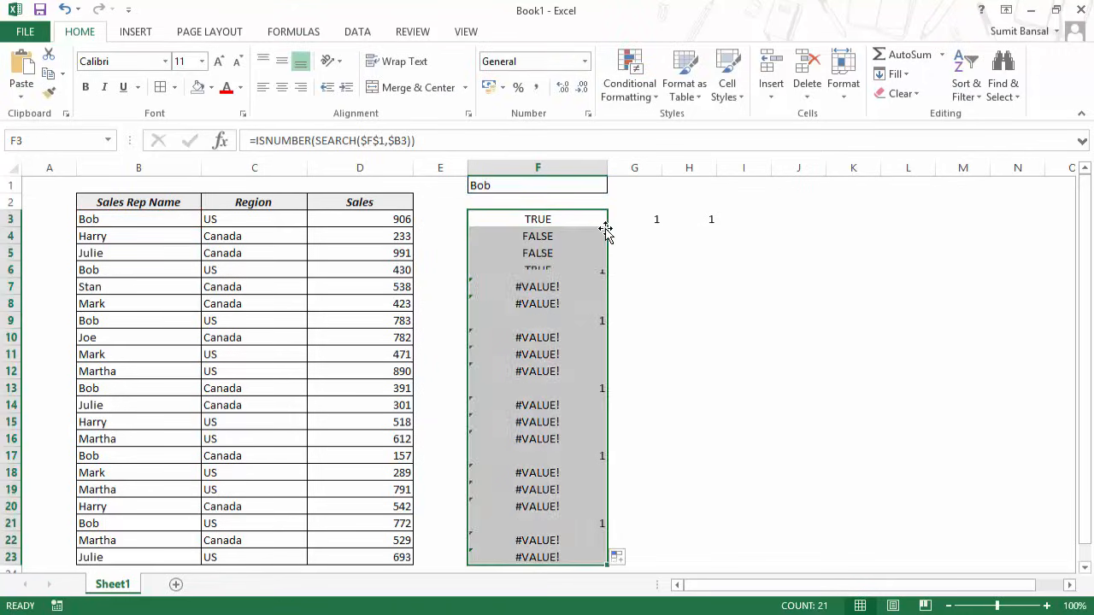
# Step: Compare the formula result in F4 with the sales rep names in B4 and B5
pyautogui.click(537, 240)
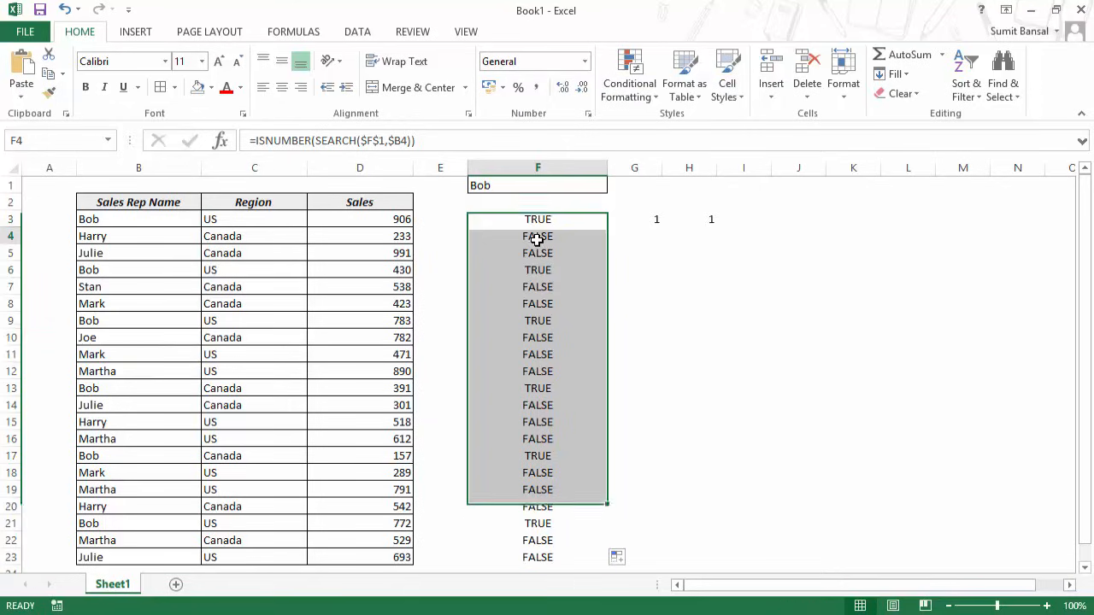
pyautogui.click(153, 235)
pyautogui.click(137, 250)
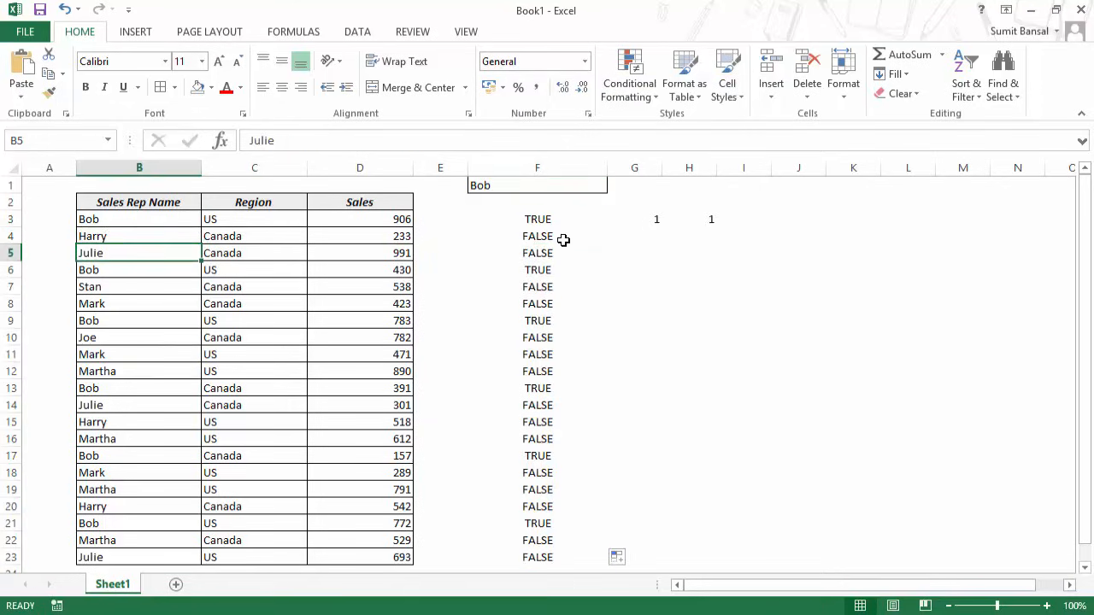
# Step: Copy the full ISNUMBER formula text from cell F3, leaving the cell unedited
pyautogui.doubleClick(533, 220)
pyautogui.moveTo(652, 219); pyautogui.dragTo(449, 220)
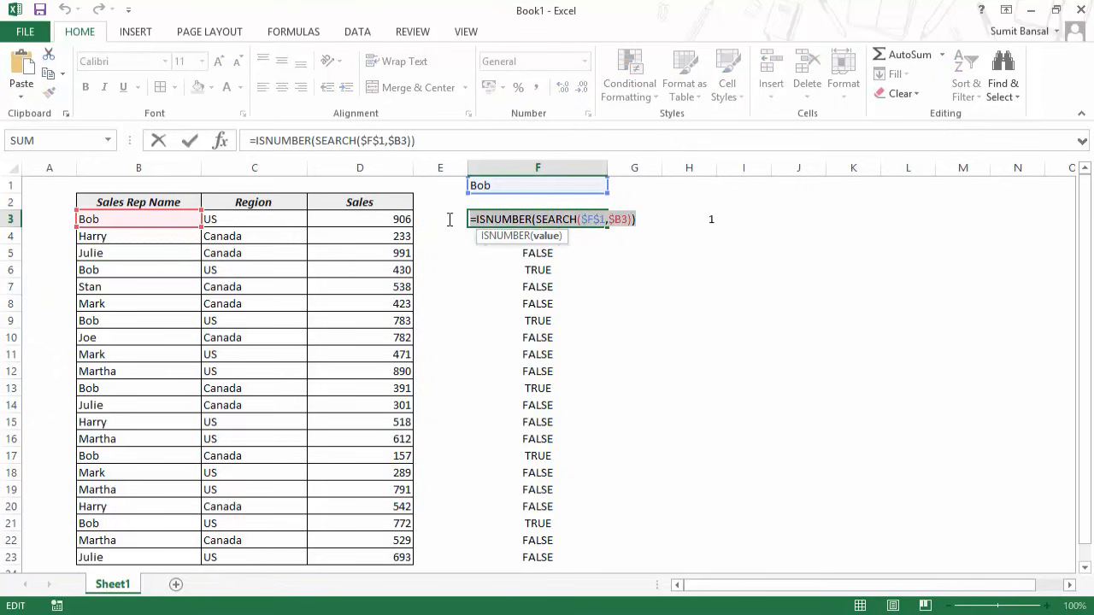
pyautogui.press('Escape')
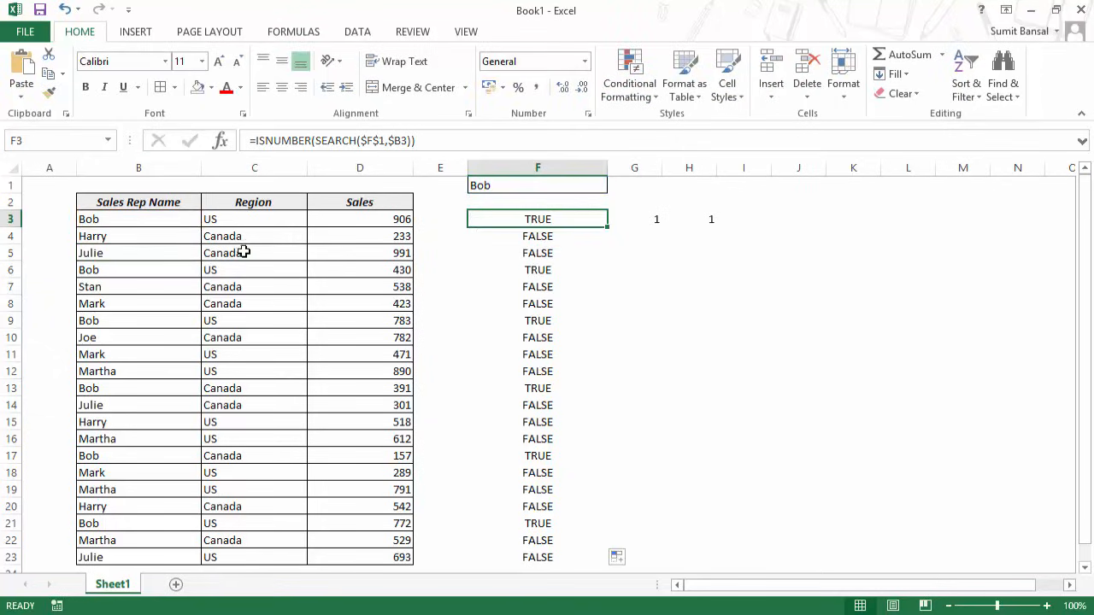
# Step: Create a formula-based conditional formatting rule on B3:D23 using =ISNUMBER(SEARCH($F$1,$B3)) with an orange fill
pyautogui.moveTo(173, 221); pyautogui.dragTo(357, 558)
pyautogui.click(630, 86)
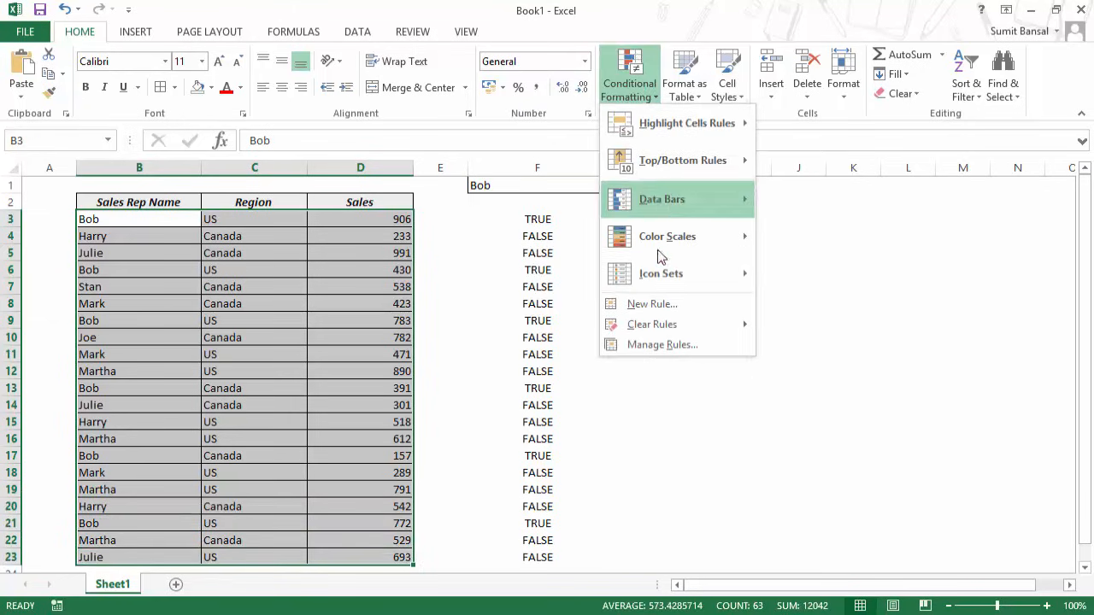
pyautogui.click(656, 306)
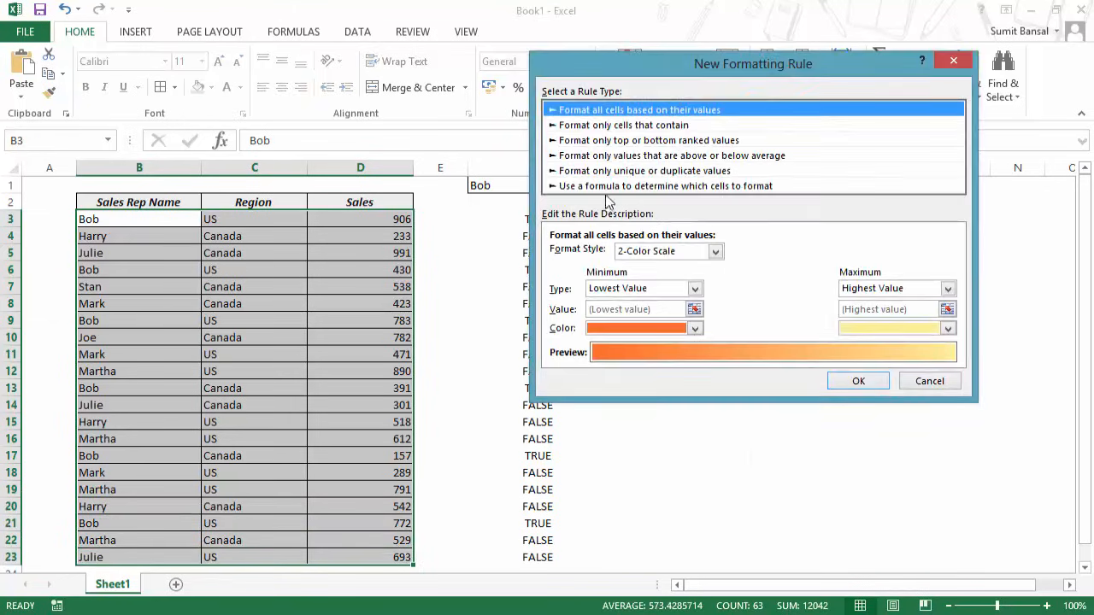
pyautogui.click(600, 187)
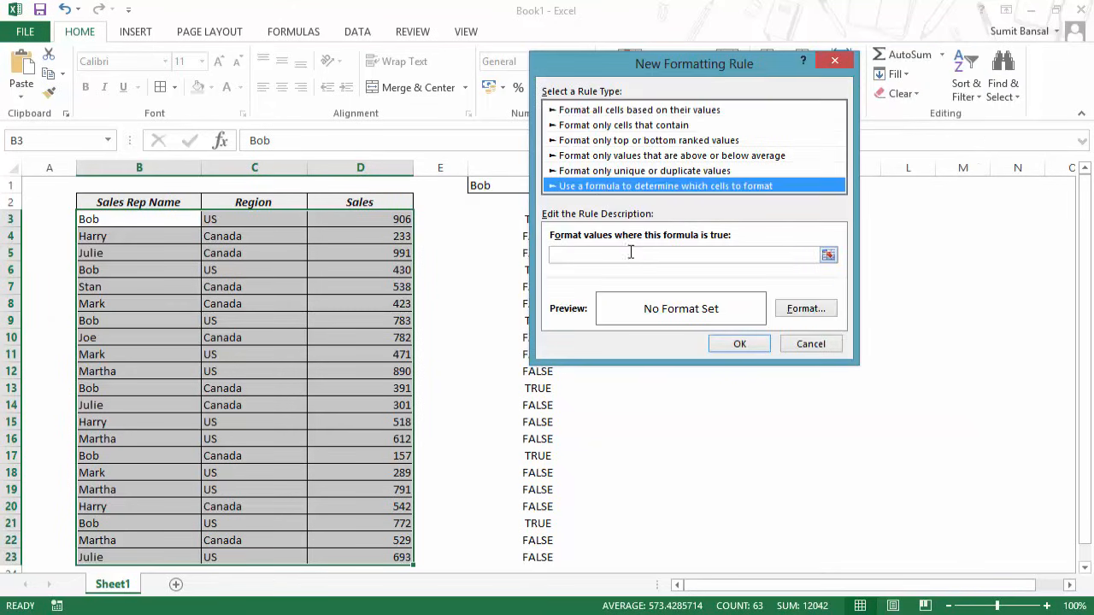
pyautogui.click(631, 253)
pyautogui.hotkey('ctrl', 'v')
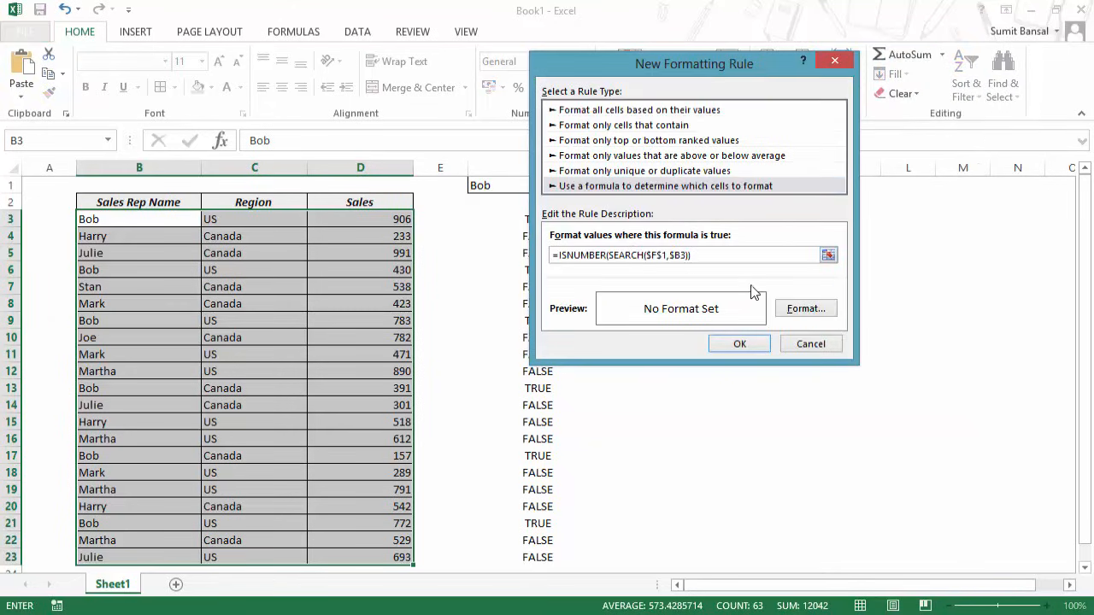
pyautogui.click(797, 311)
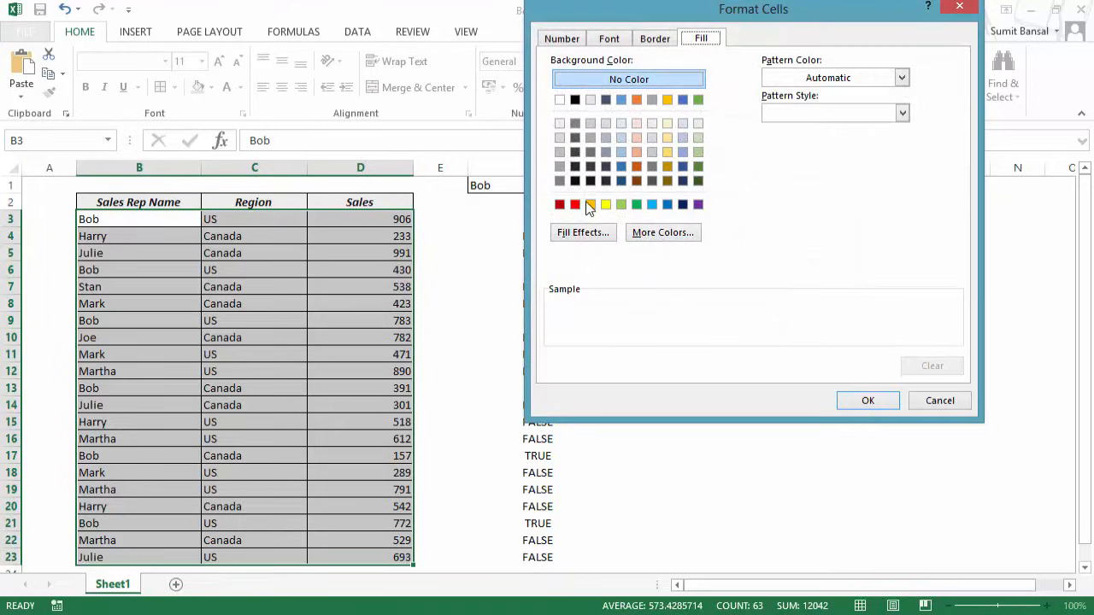
pyautogui.click(590, 205)
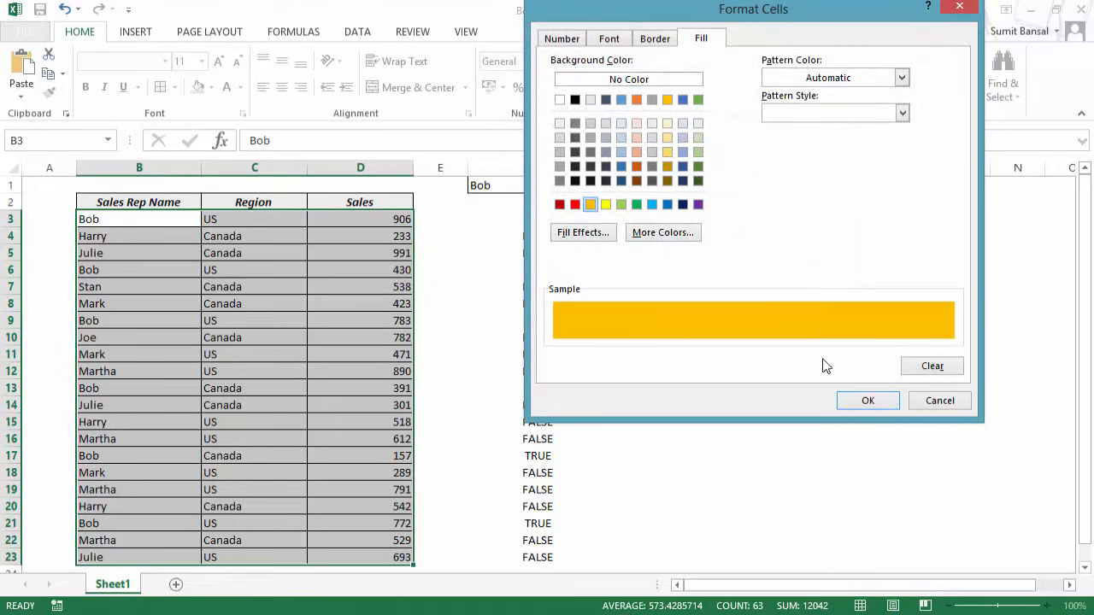
pyautogui.click(855, 402)
pyautogui.click(736, 345)
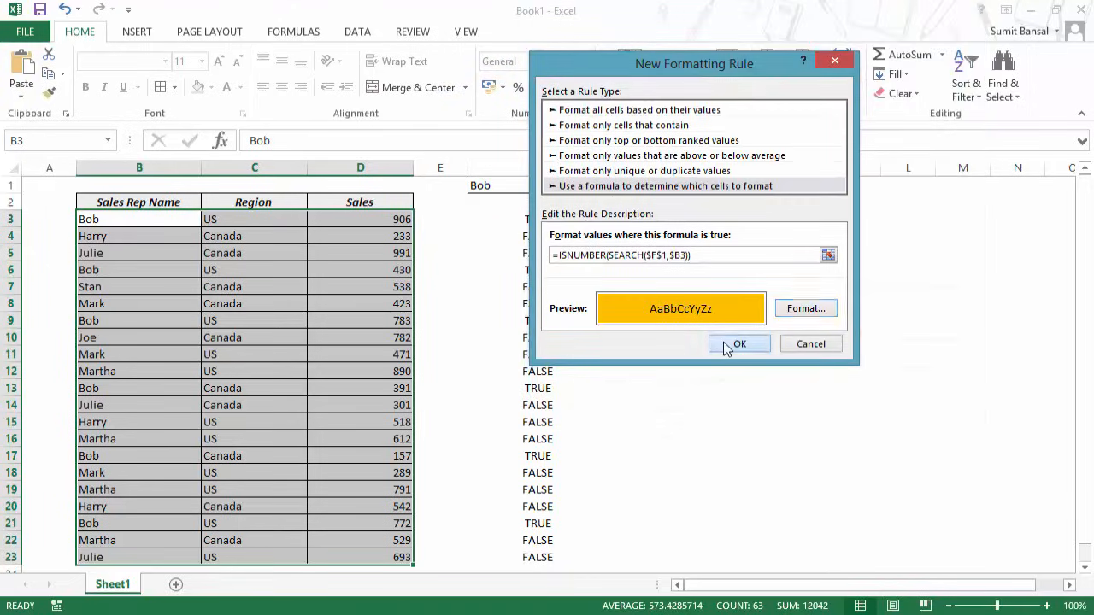
# Step: Compare the sales rep name in B3 with the search text in F1
pyautogui.click(169, 220)
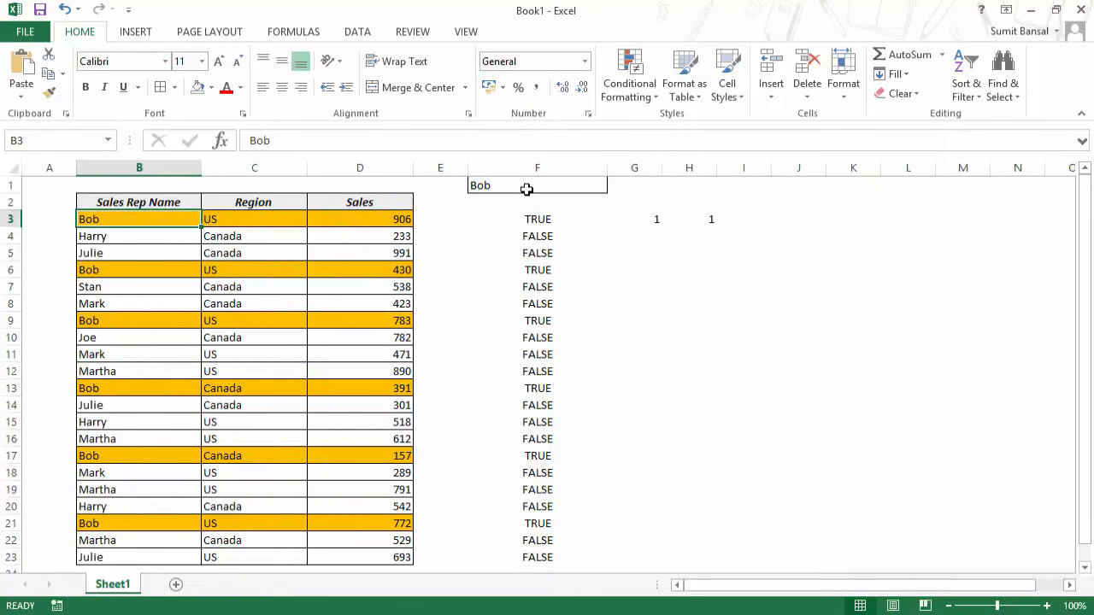
pyautogui.click(485, 187)
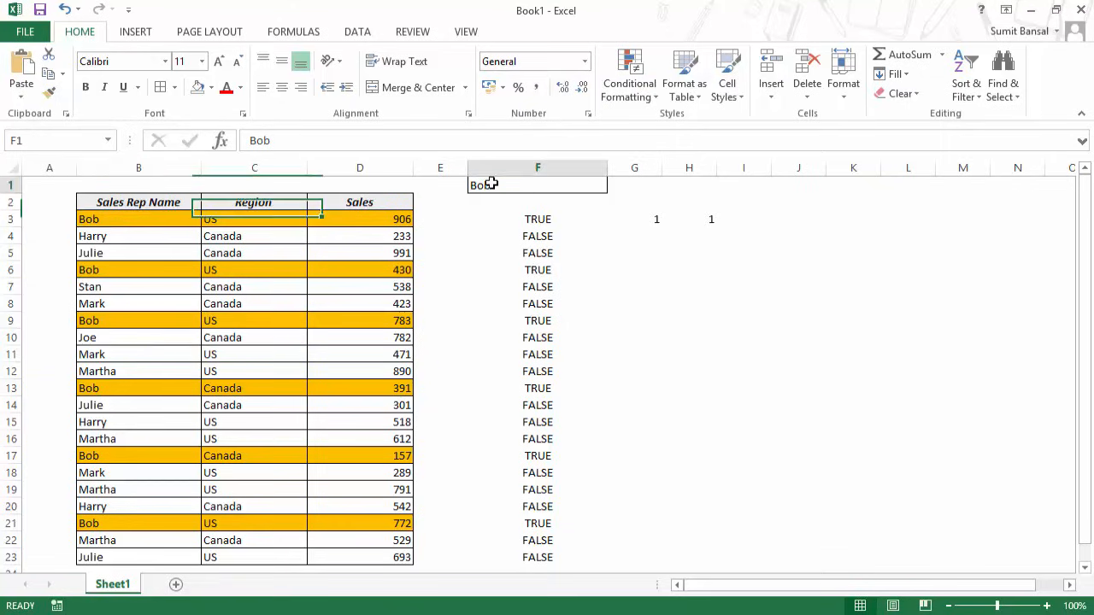
pyautogui.click(177, 224)
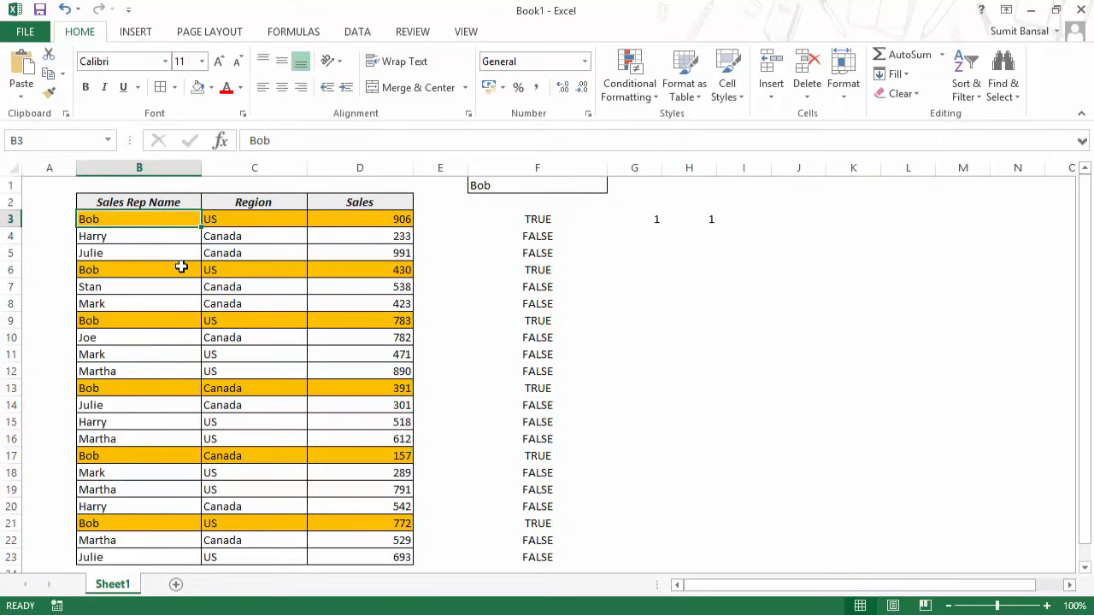
# Step: Replace the search text in F1 with the sales rep name from B4
pyautogui.click(485, 185)
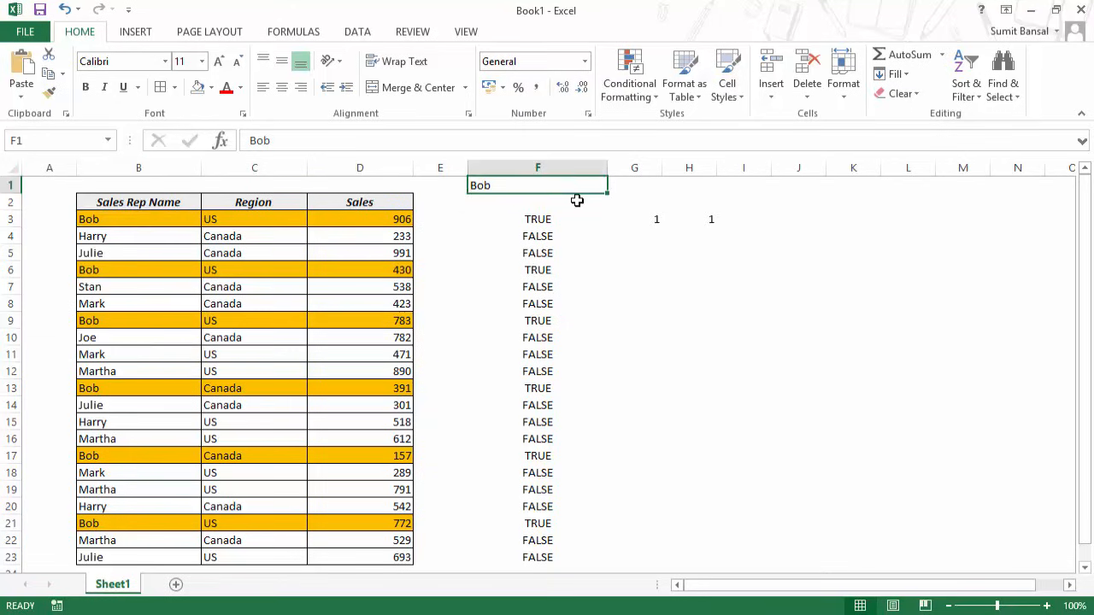
pyautogui.write('Ha')
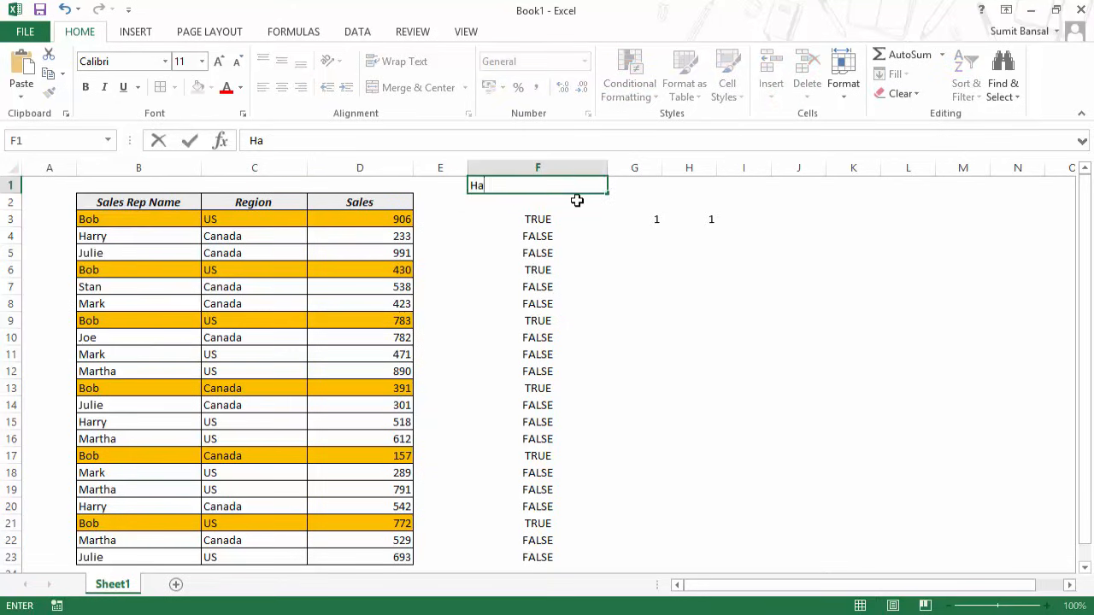
pyautogui.write('RR')
pyautogui.press('BackSpace')
pyautogui.press('BackSpace')
pyautogui.press('Return')
pyautogui.press('Up')
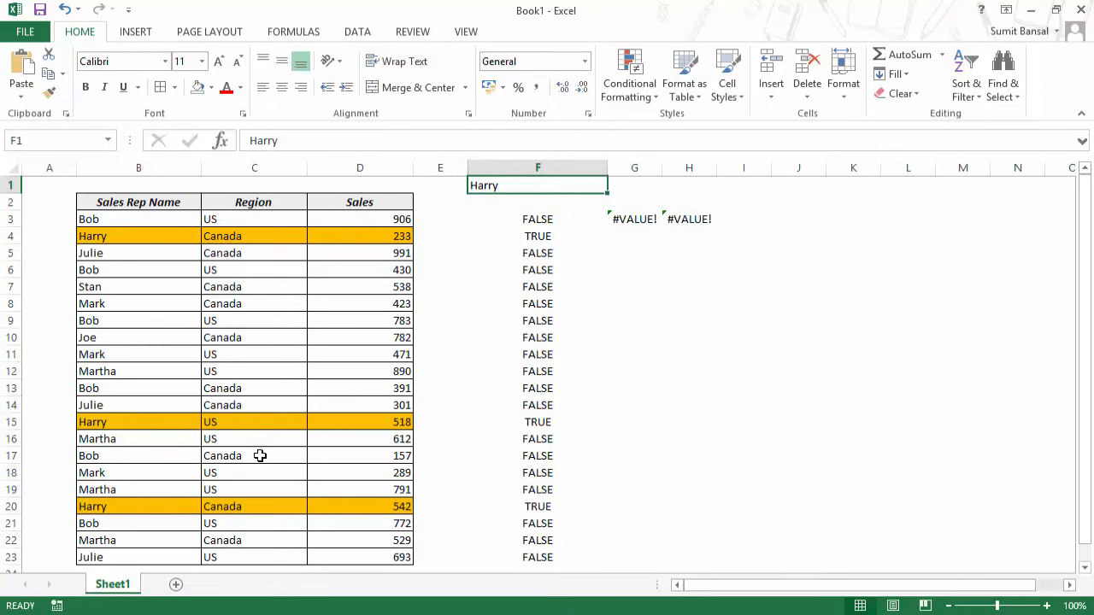
# Step: Fill the ISNUMBER formula from F3 across F3:H23 and compare the row 4 results with the sales rep in B4
pyautogui.click(559, 221)
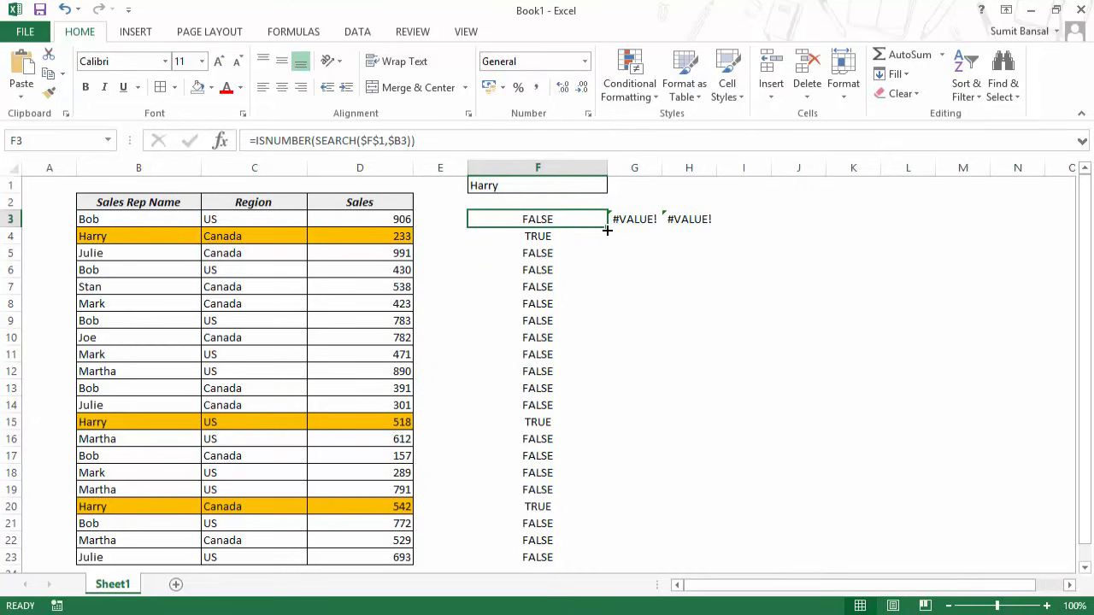
pyautogui.moveTo(606, 230); pyautogui.dragTo(726, 552)
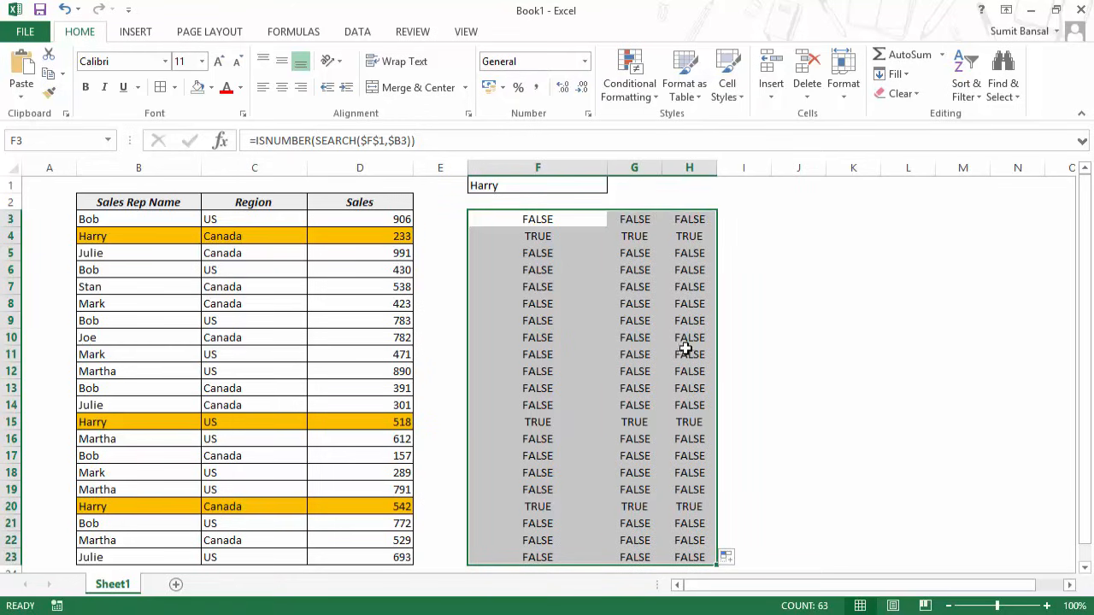
pyautogui.moveTo(530, 237); pyautogui.dragTo(671, 236)
pyautogui.click(162, 235)
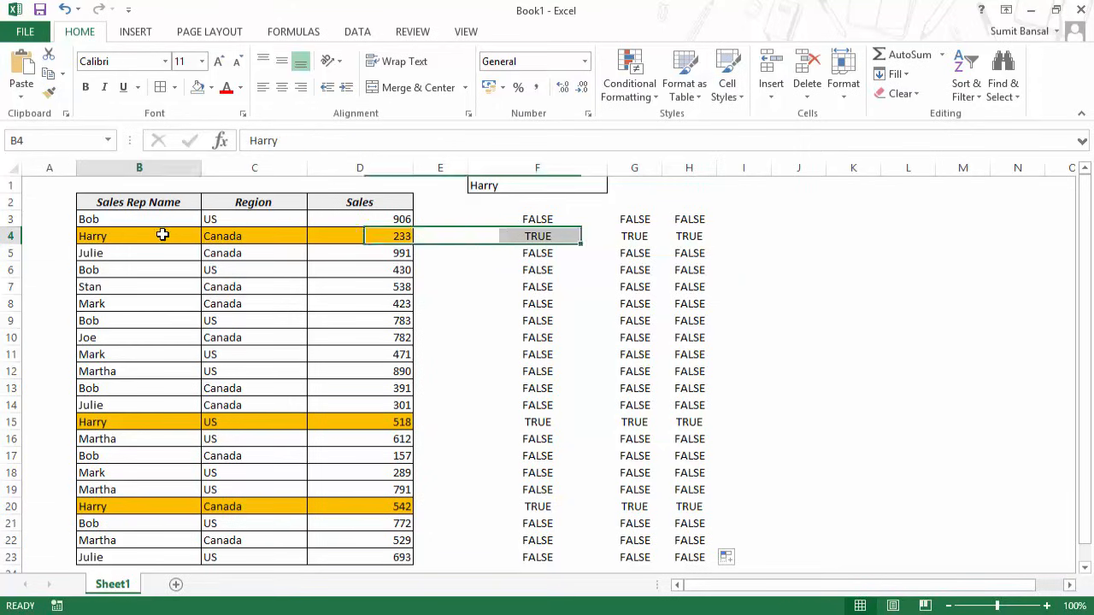
# Step: Replace the search text in F1 with the sales rep name from B5, and clear F1
pyautogui.click(511, 185)
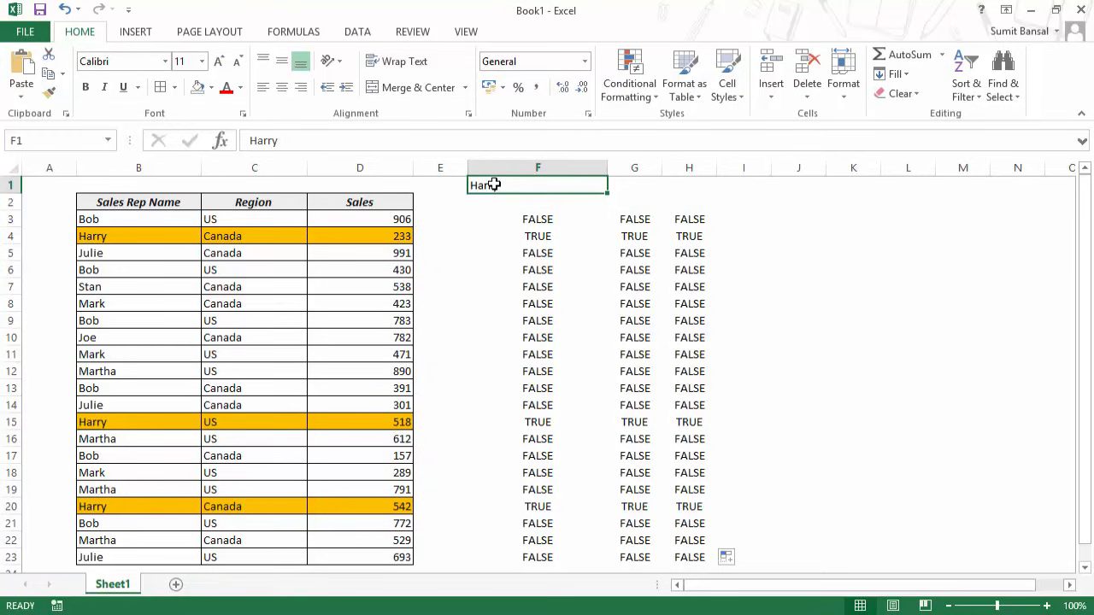
pyautogui.write('Julie')
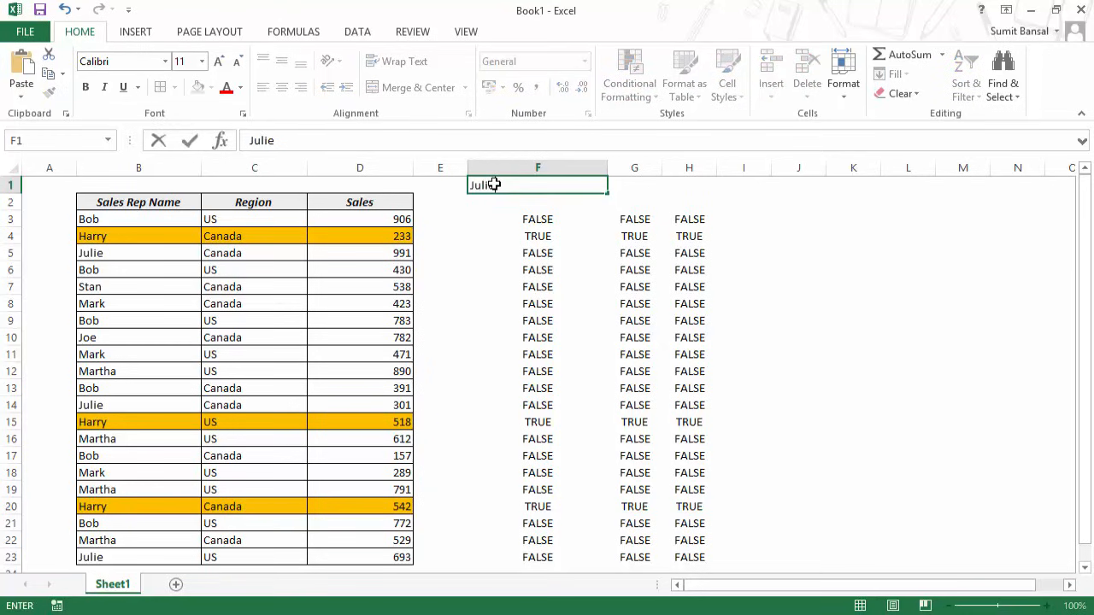
pyautogui.hotkey('ctrl', 'Return')
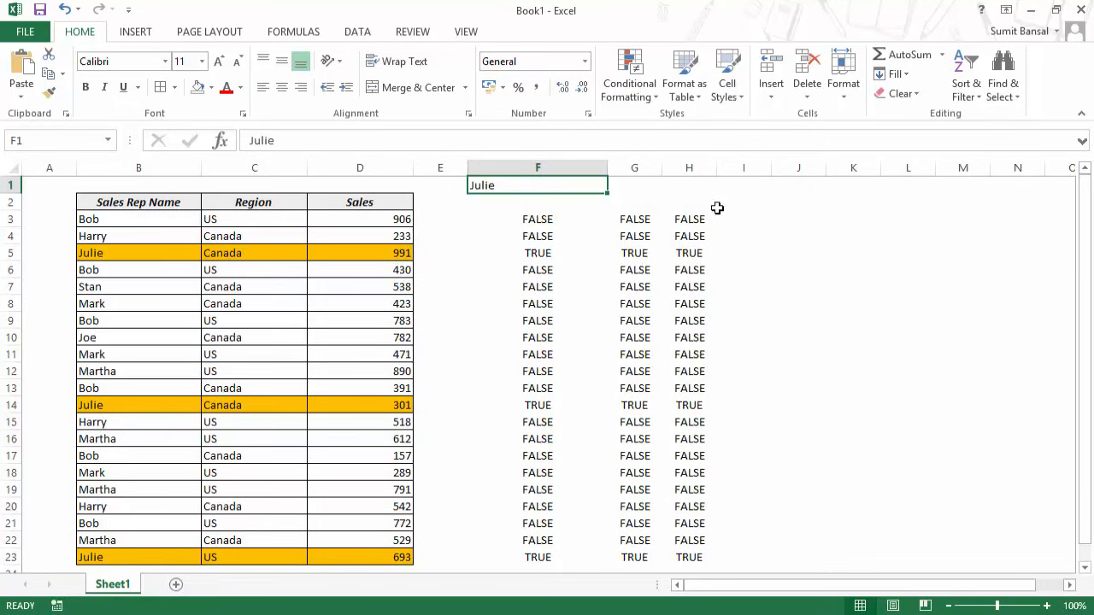
pyautogui.press('Delete')
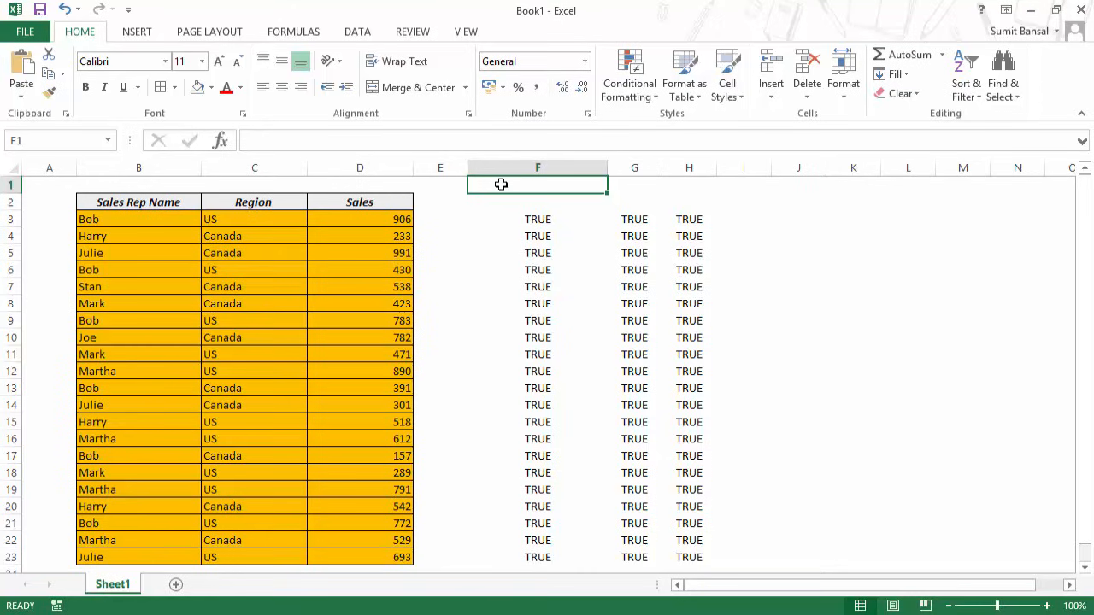
# Step: Insert AND( with the condition $F$1<>"" before the ISNUMBER part of the formula in F3
pyautogui.click(526, 218)
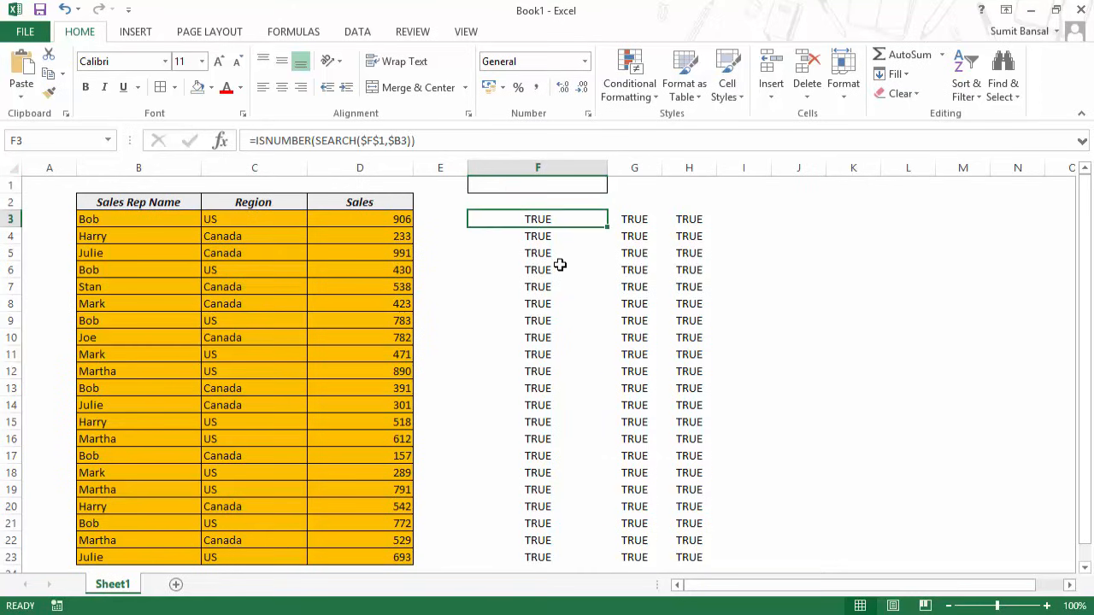
pyautogui.press('F2')
pyautogui.click(478, 219)
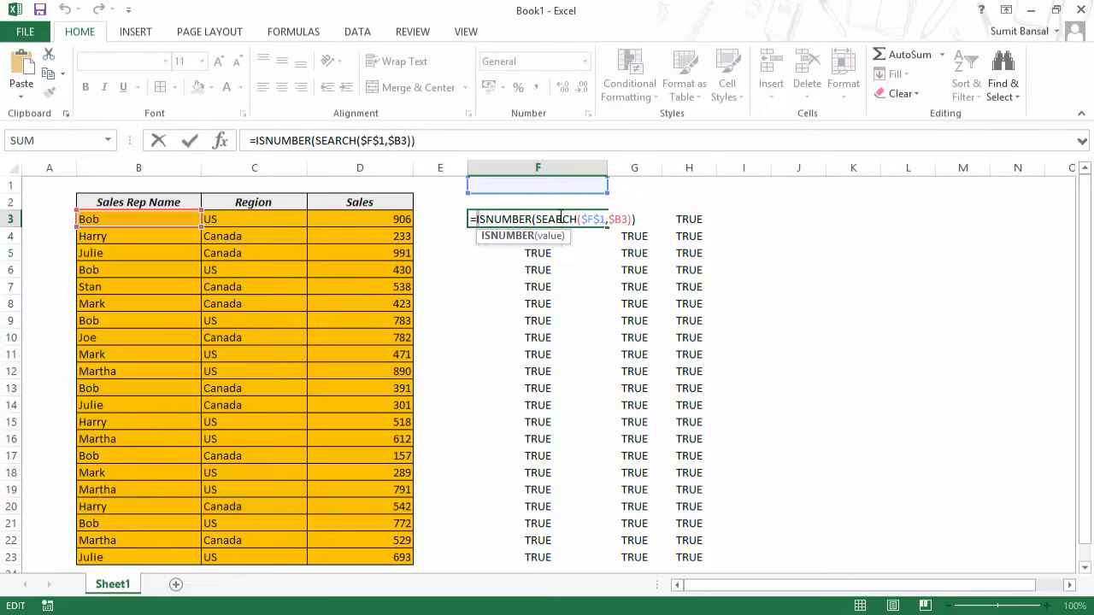
pyautogui.press('Left')
pyautogui.write('AND')
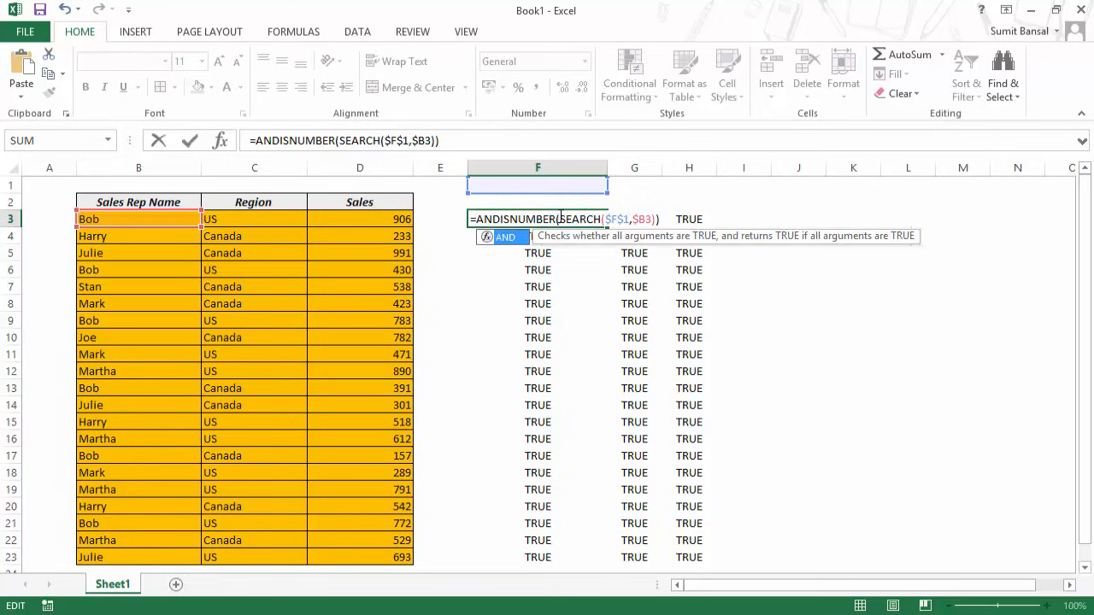
pyautogui.write('(')
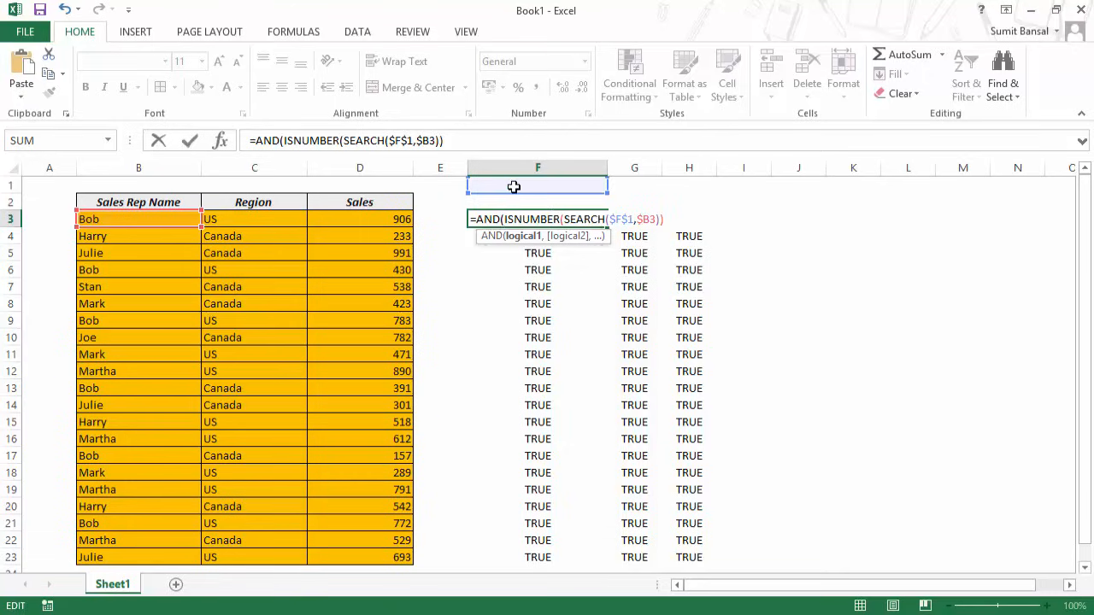
pyautogui.click(514, 186)
pyautogui.press('F4')
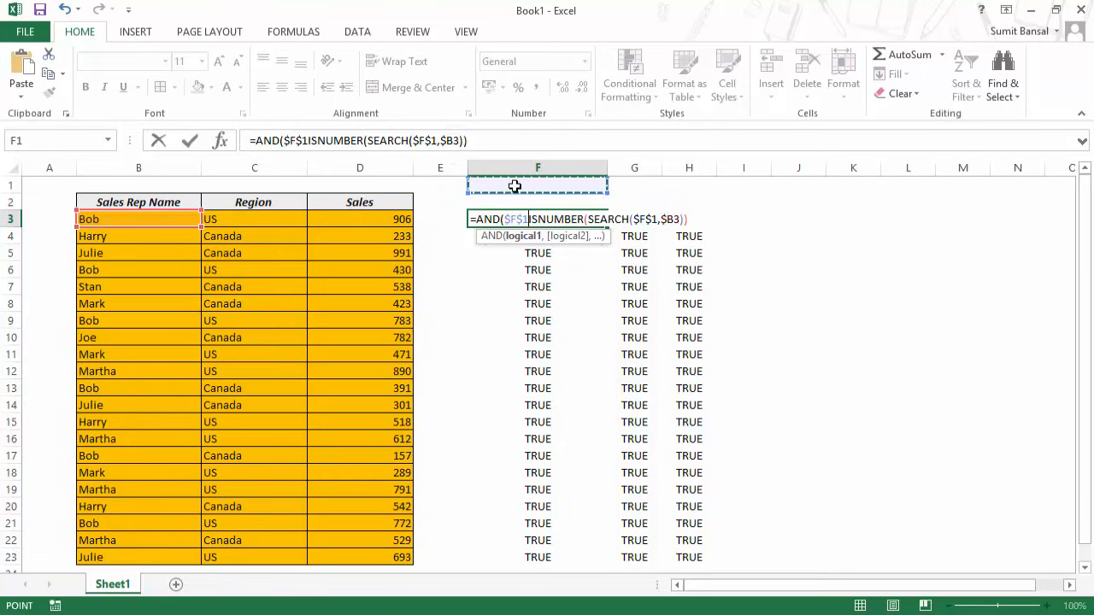
pyautogui.write('<>')
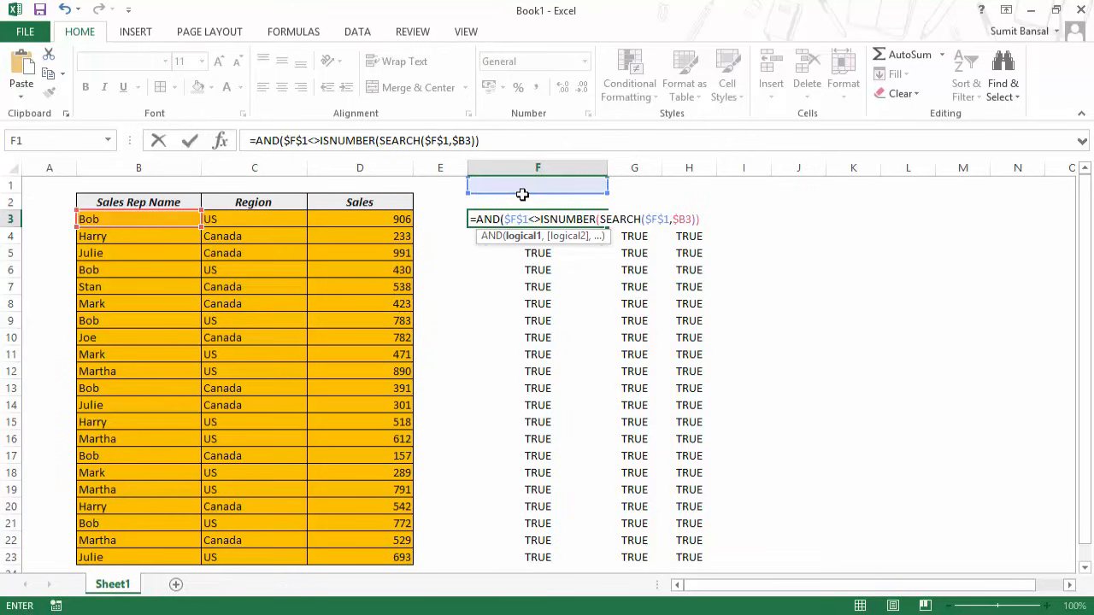
pyautogui.write('"",')
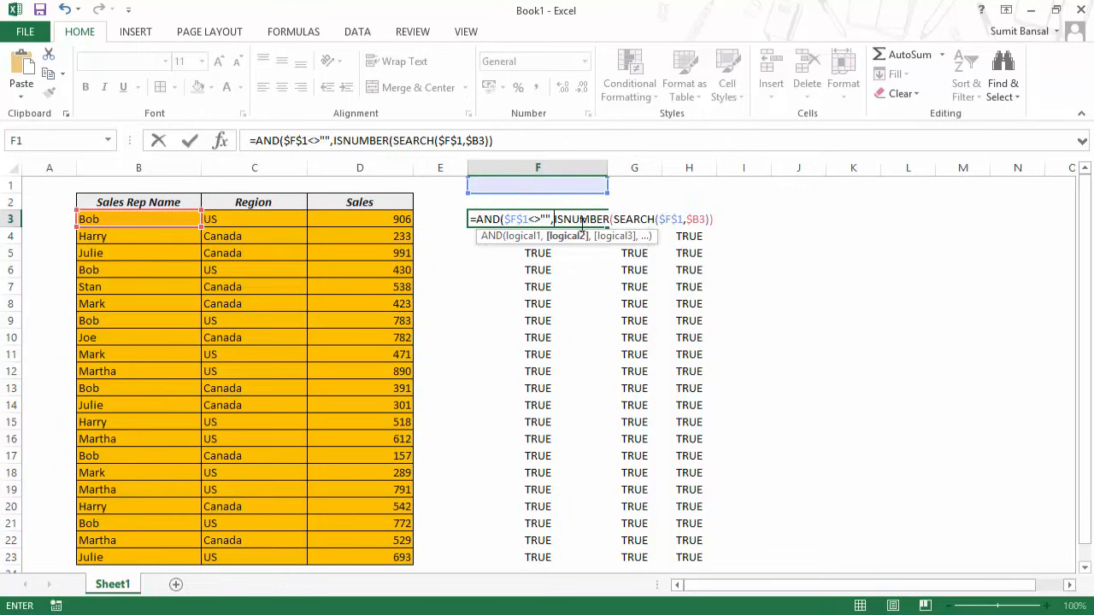
# Step: Complete the F3 formula as =AND($F$1<>"", ISNUMBER(SEARCH($F$1,$B3))) and fill it across F3:H23
pyautogui.press('F2')
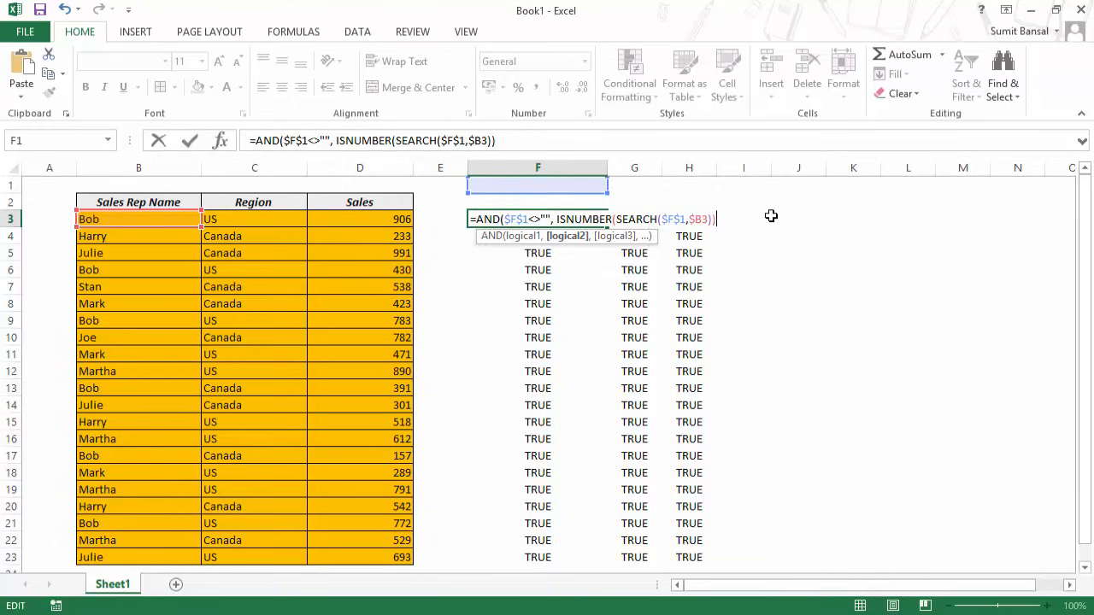
pyautogui.press('End')
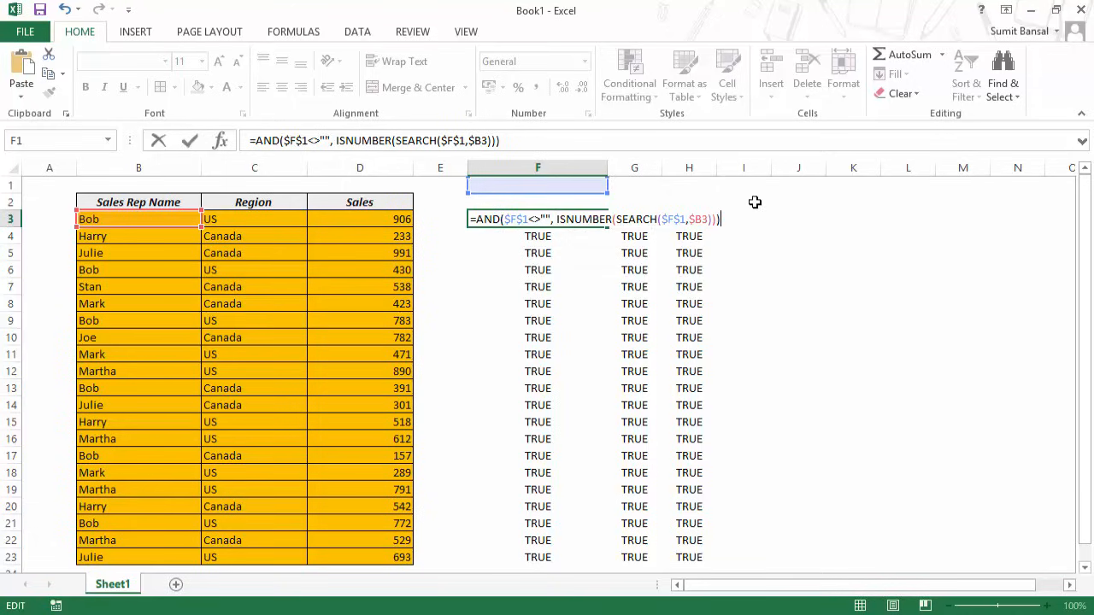
pyautogui.press('Return')
pyautogui.press('Up')
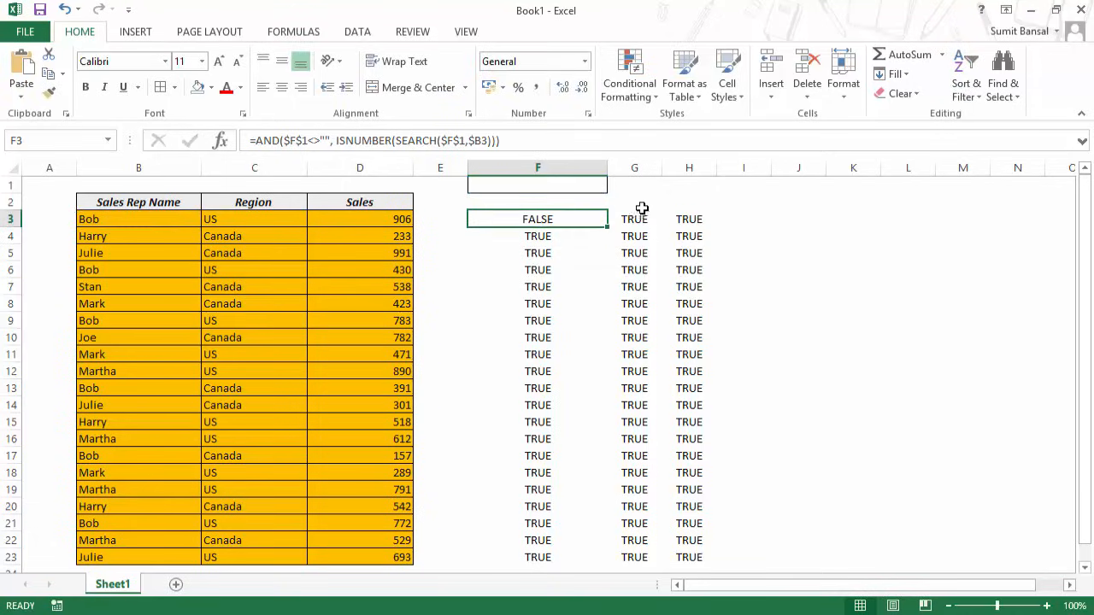
pyautogui.doubleClick(608, 231)
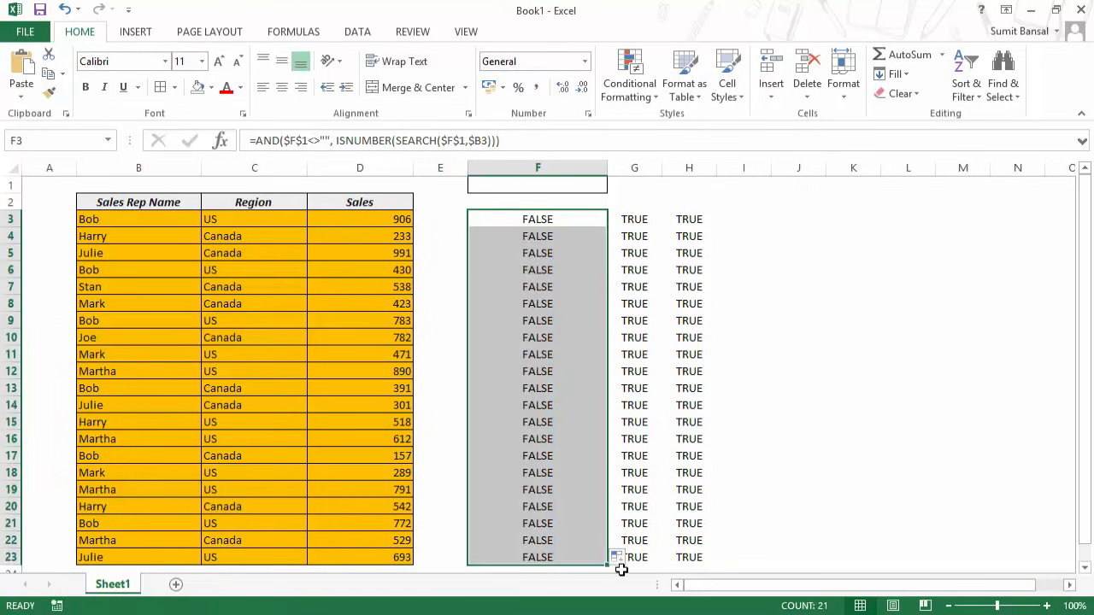
pyautogui.moveTo(607, 564); pyautogui.dragTo(714, 562)
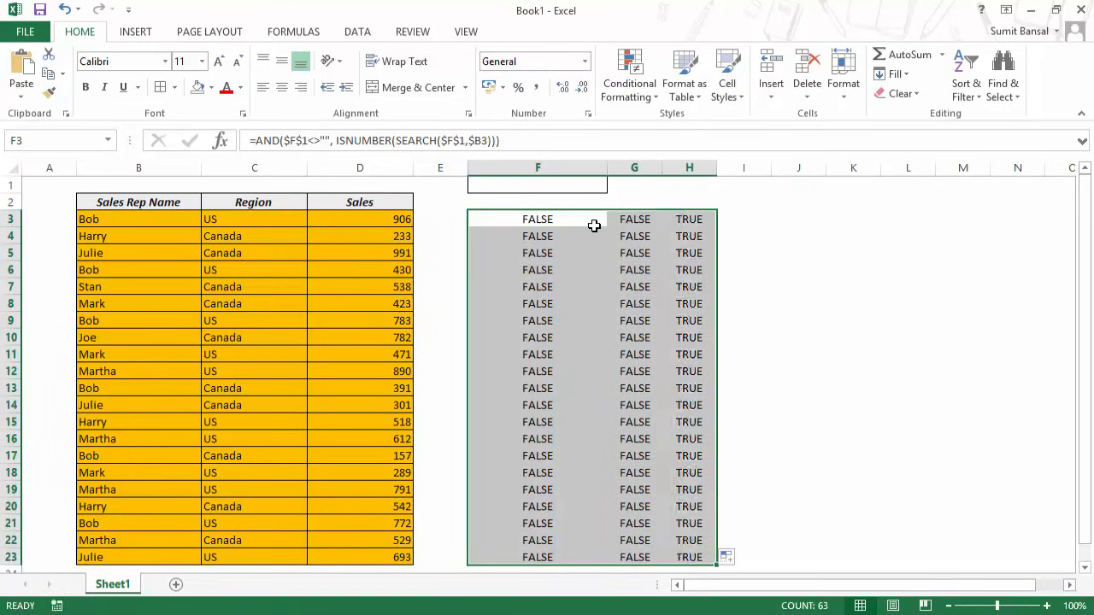
# Step: Enter the sales rep name from B3 as the search text in F1
pyautogui.click(539, 187)
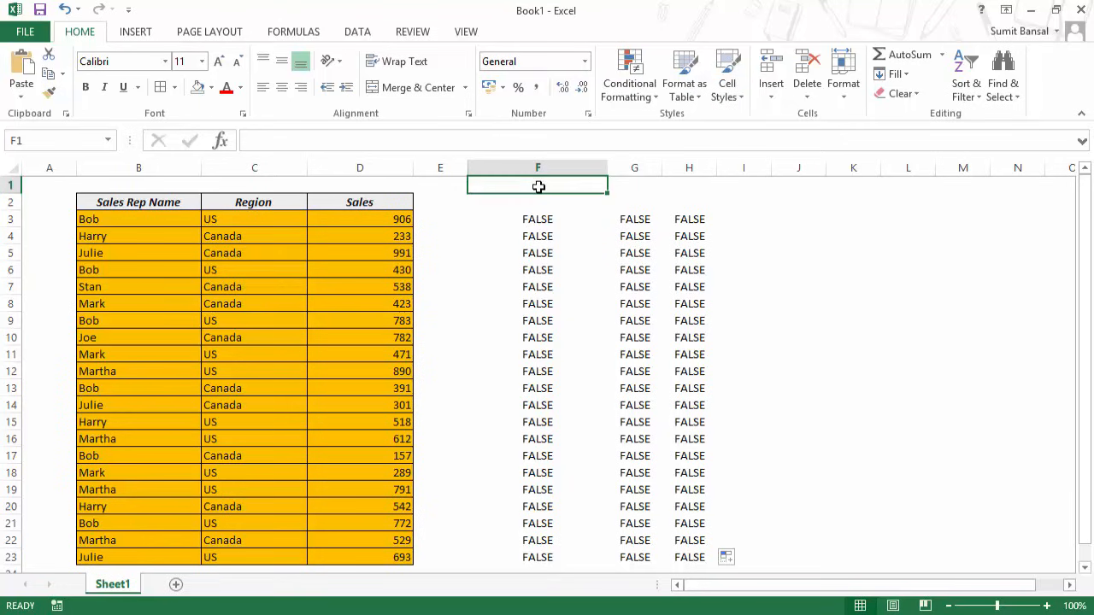
pyautogui.write('Bob')
pyautogui.hotkey('ctrl', 'Return')
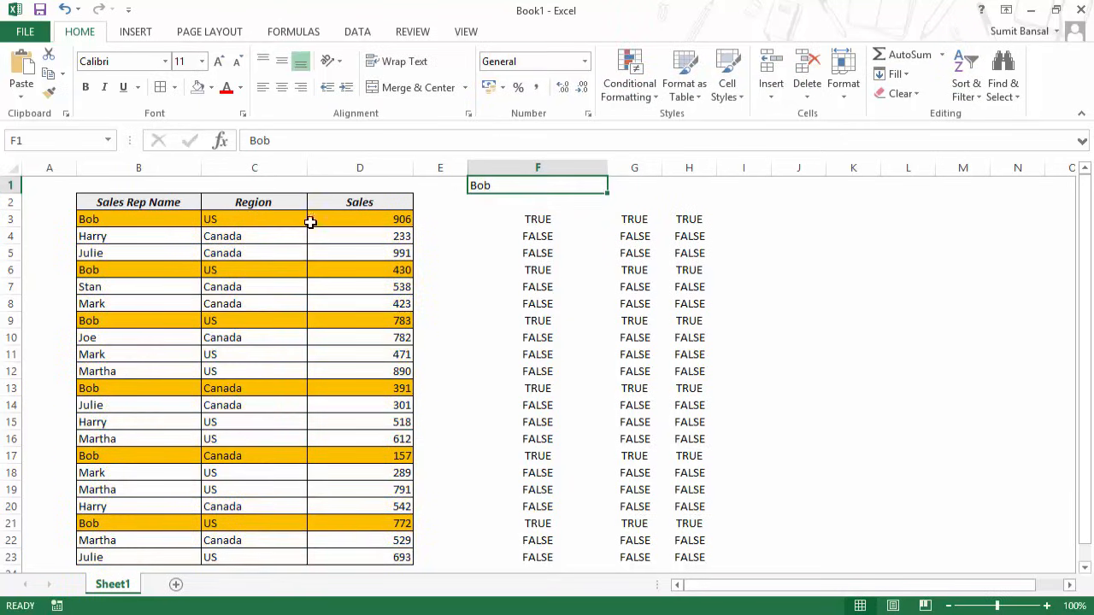
# Step: Copy the full AND formula text from cell F3, leaving the cell unedited
pyautogui.doubleClick(526, 220)
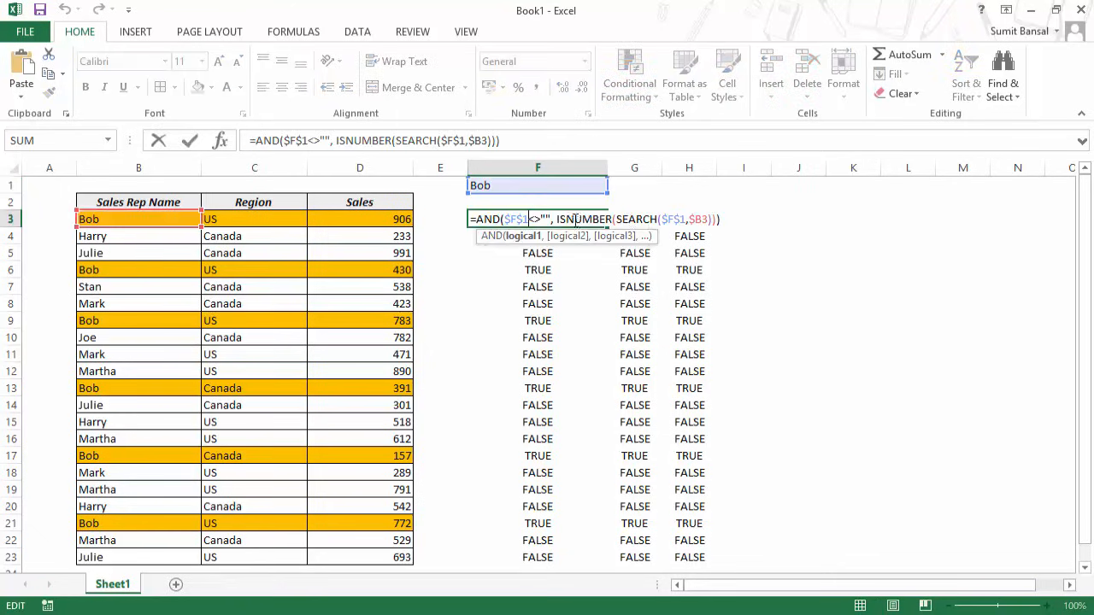
pyautogui.moveTo(726, 219); pyautogui.dragTo(466, 217)
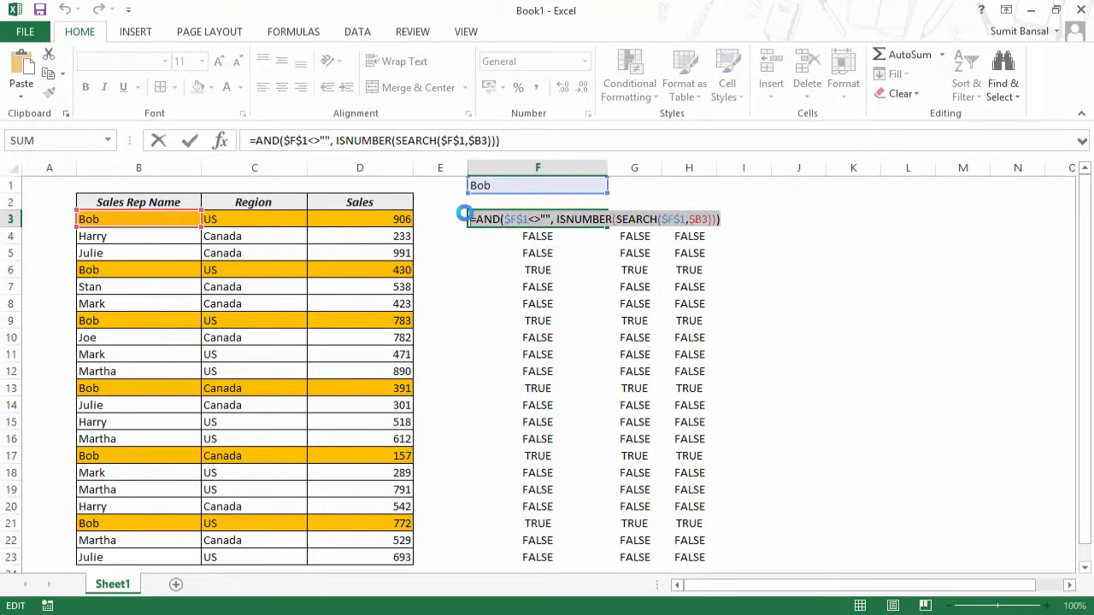
pyautogui.press('Escape')
# Step: Change the existing conditional formatting rule on B3:D23 to use =AND($F$1<>"", ISNUMBER(SEARCH($F$1,$B3)))
pyautogui.moveTo(142, 217); pyautogui.dragTo(386, 558)
pyautogui.click(629, 76)
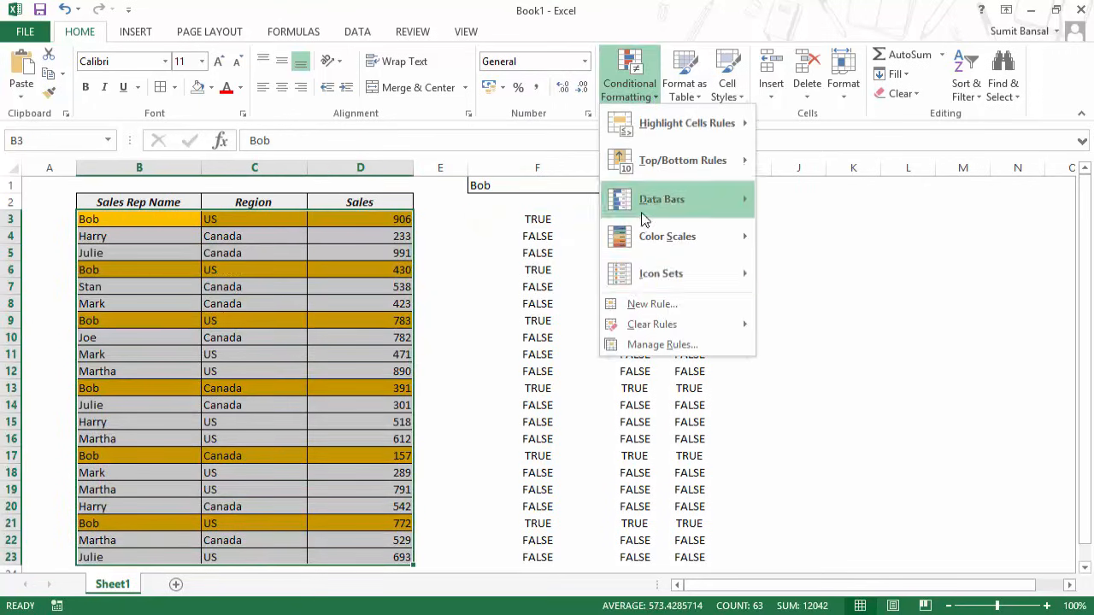
pyautogui.click(663, 345)
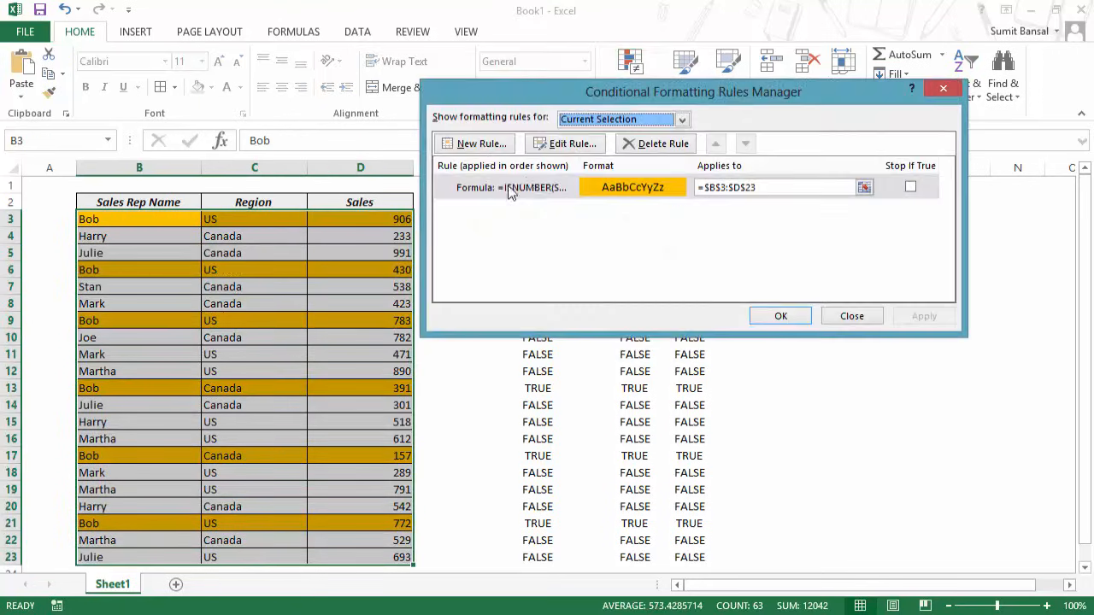
pyautogui.click(561, 146)
pyautogui.moveTo(718, 255); pyautogui.dragTo(524, 259)
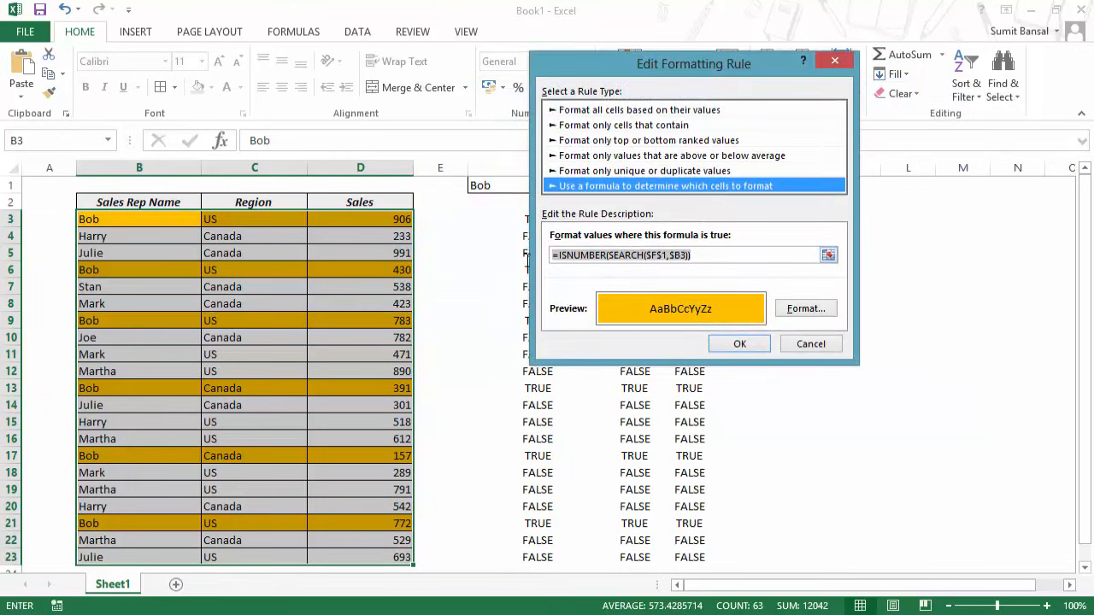
pyautogui.hotkey('ctrl', 'v')
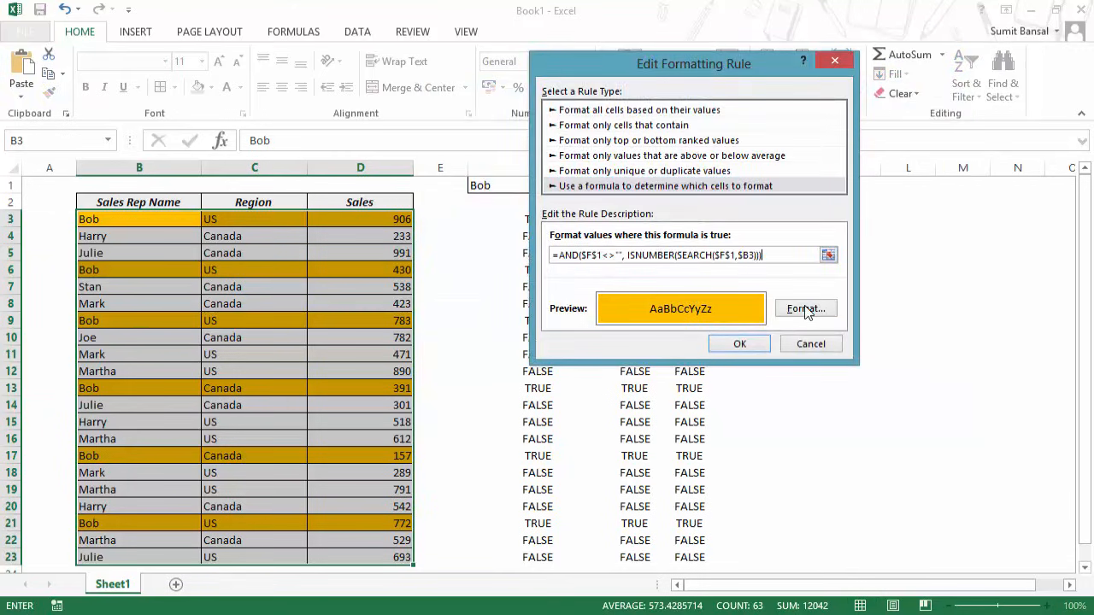
pyautogui.click(740, 345)
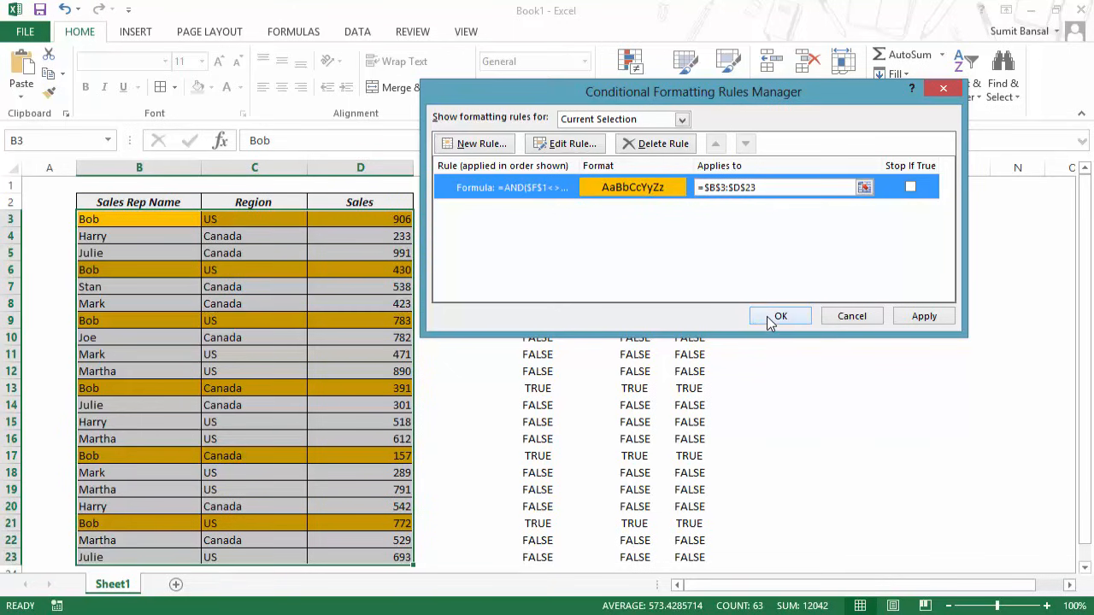
pyautogui.click(769, 318)
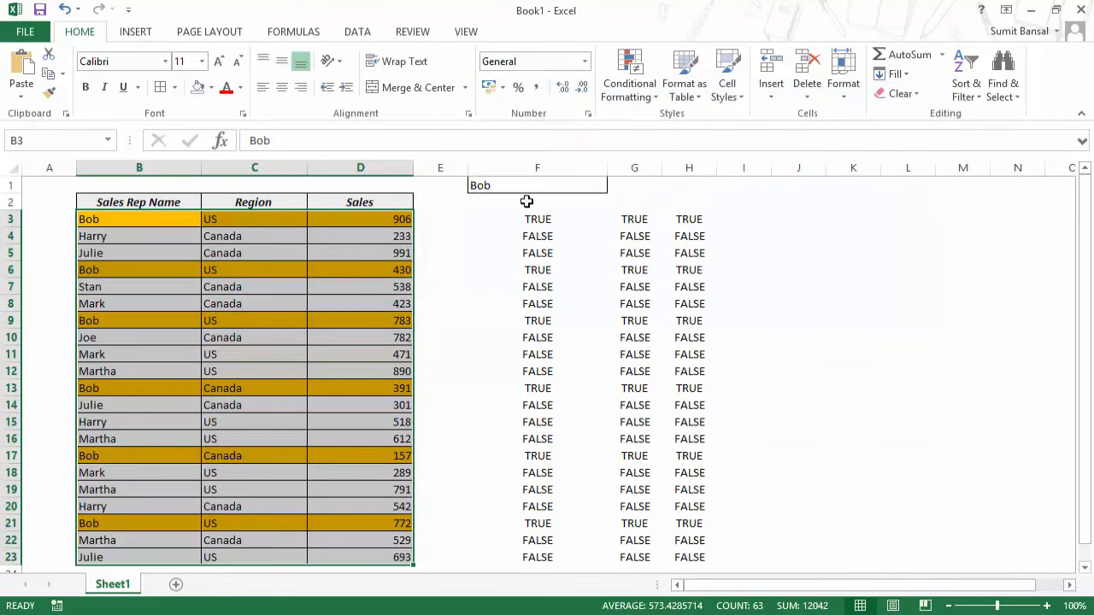
# Step: Clear the search text in F1 and enter the sales rep name from B3 again
pyautogui.click(505, 187)
pyautogui.press('Delete')
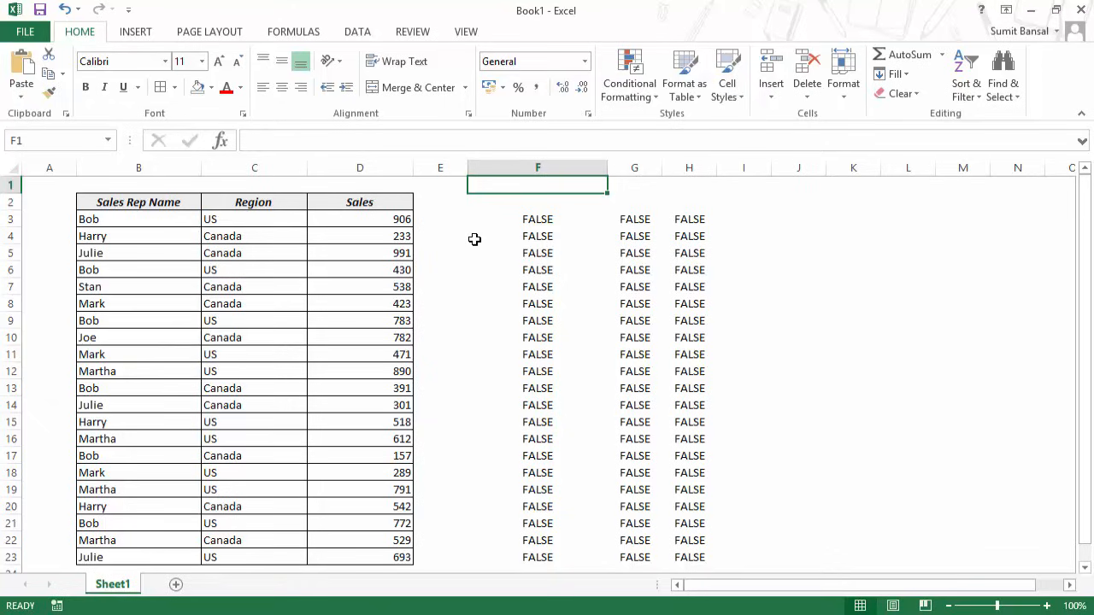
pyautogui.write('Bob')
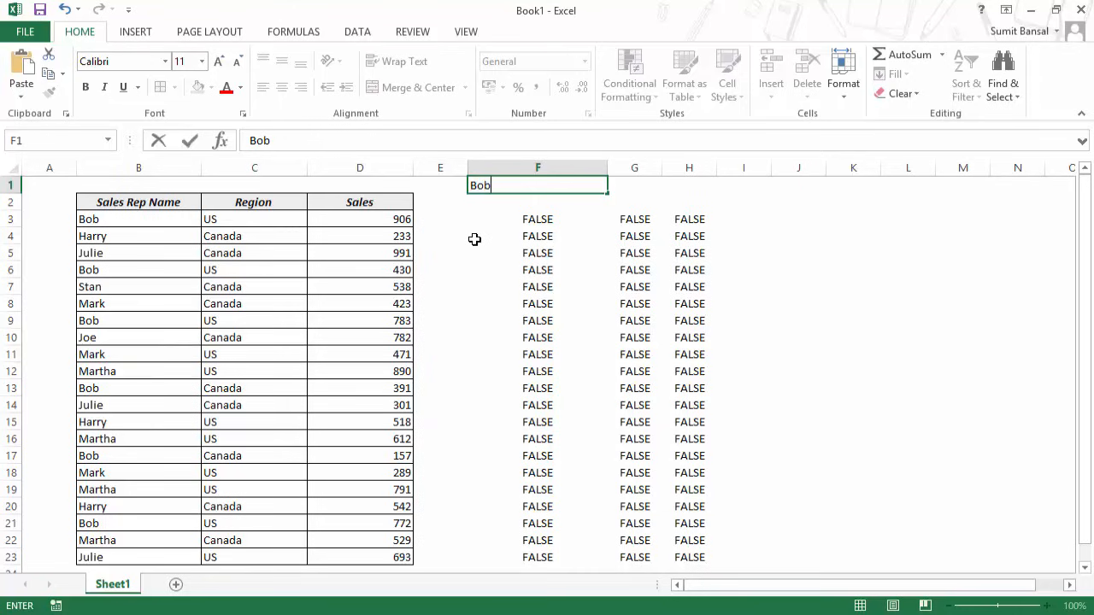
pyautogui.press('Return')
pyautogui.press('Up')
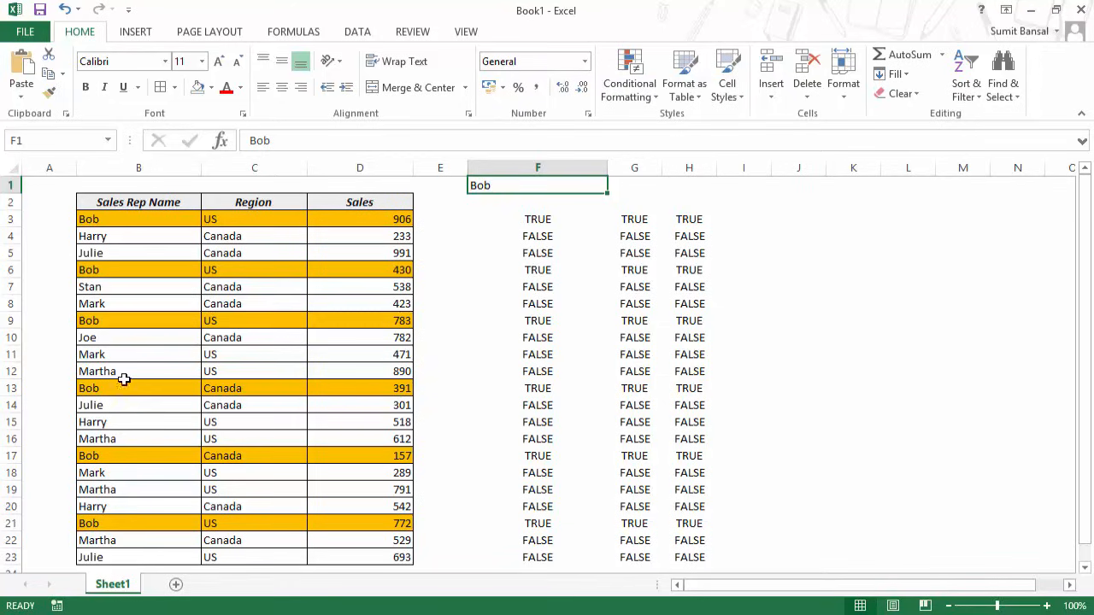
pyautogui.doubleClick(504, 185)
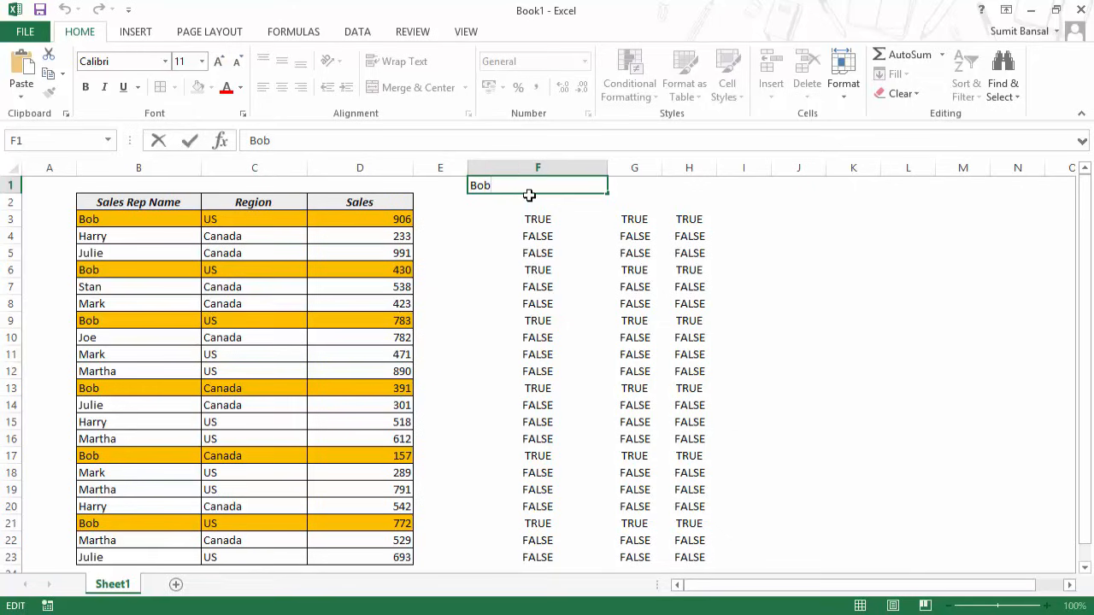
pyautogui.press('Return')
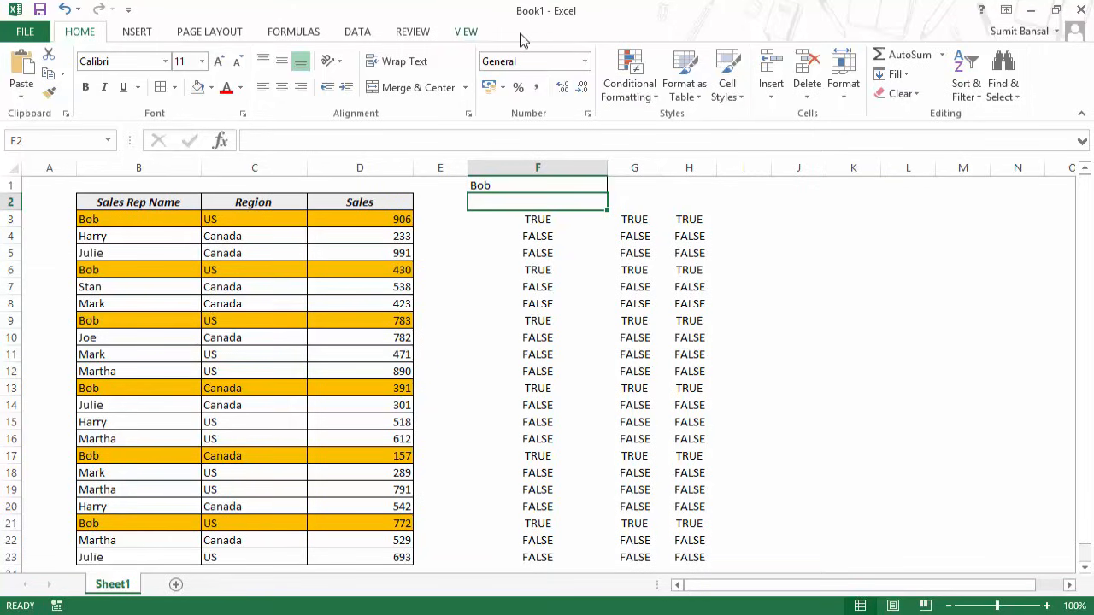
pyautogui.rightClick(364, 35)
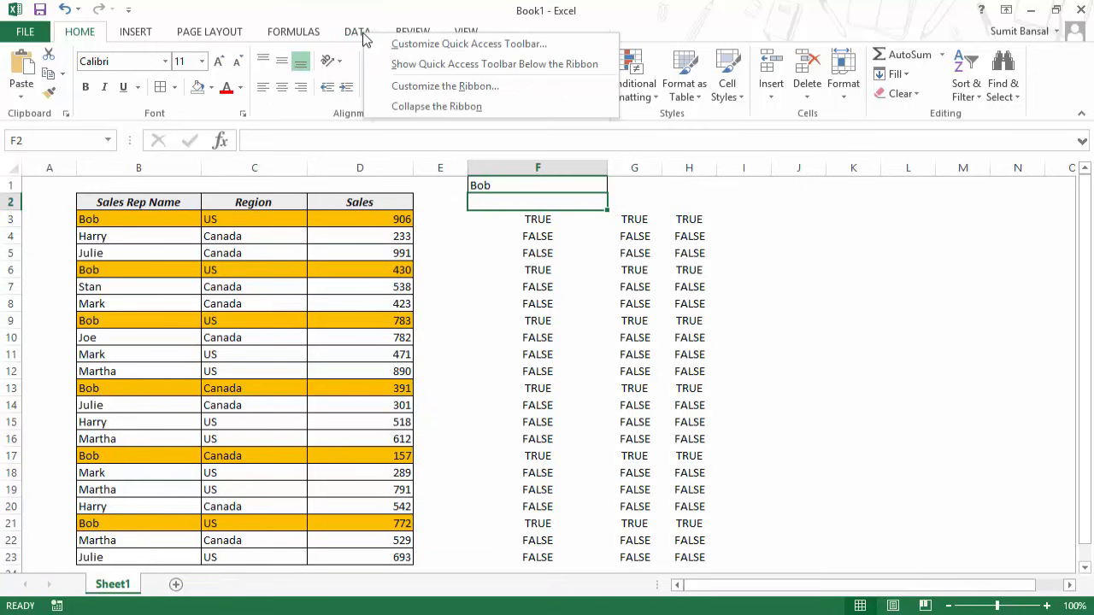
# Step: Customize the ribbon to show the Developer tab
pyautogui.click(430, 89)
pyautogui.moveTo(641, 37); pyautogui.dragTo(613, 31)
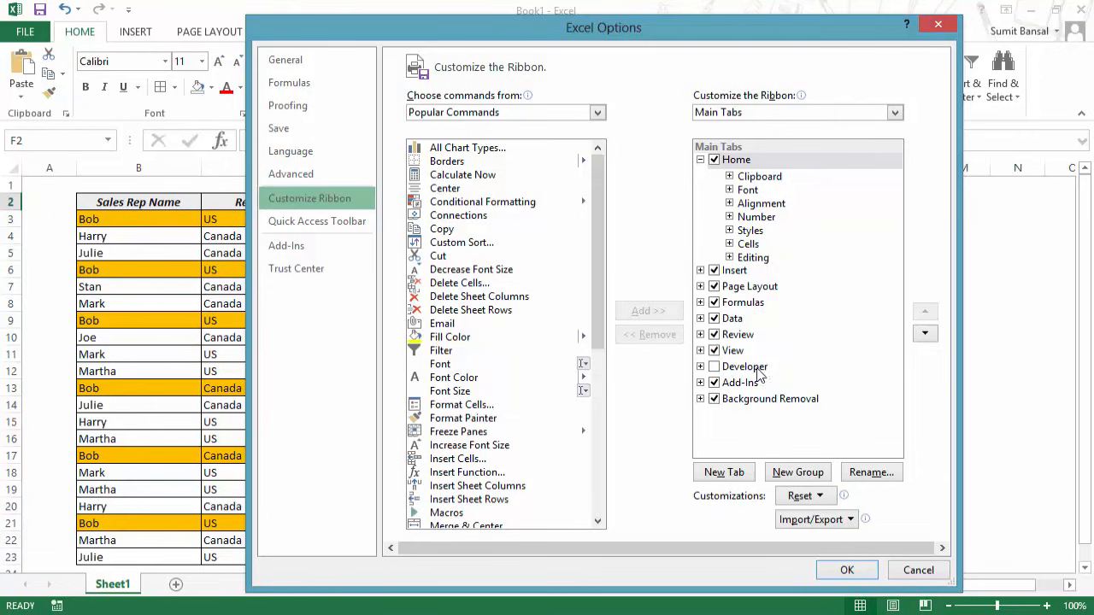
pyautogui.click(716, 367)
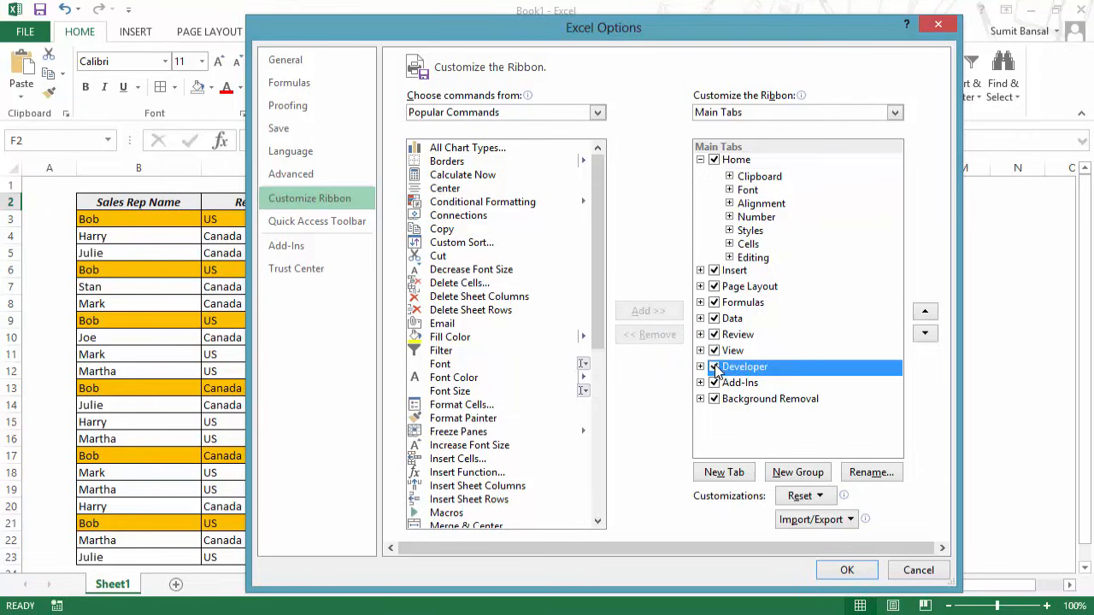
pyautogui.click(844, 571)
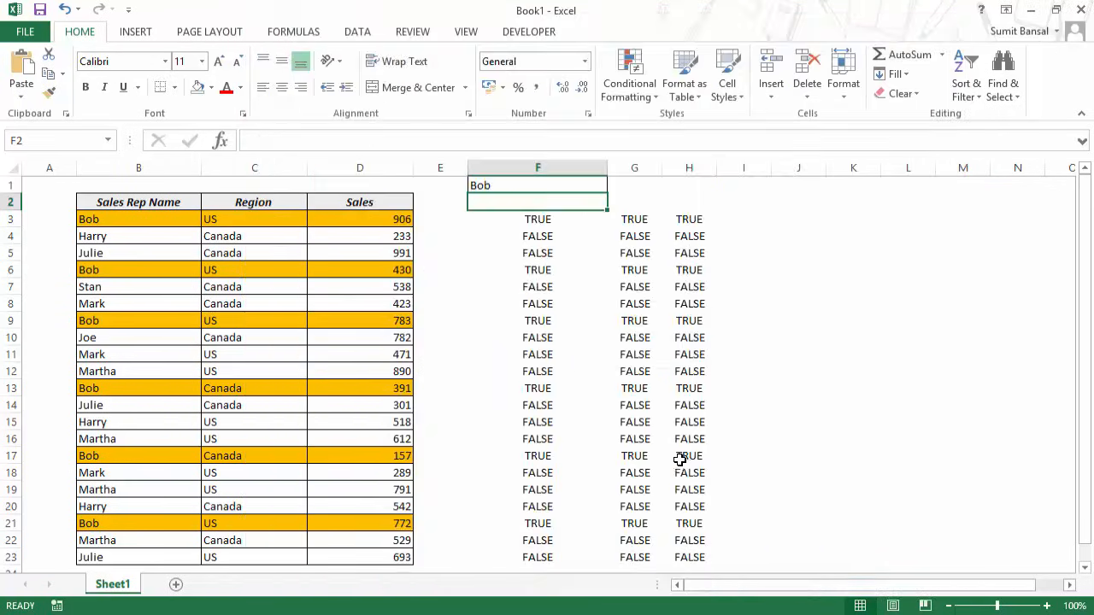
# Step: Insert an ActiveX text box about 72 wide by 18 high around cell J3, beside the helper columns
pyautogui.click(529, 34)
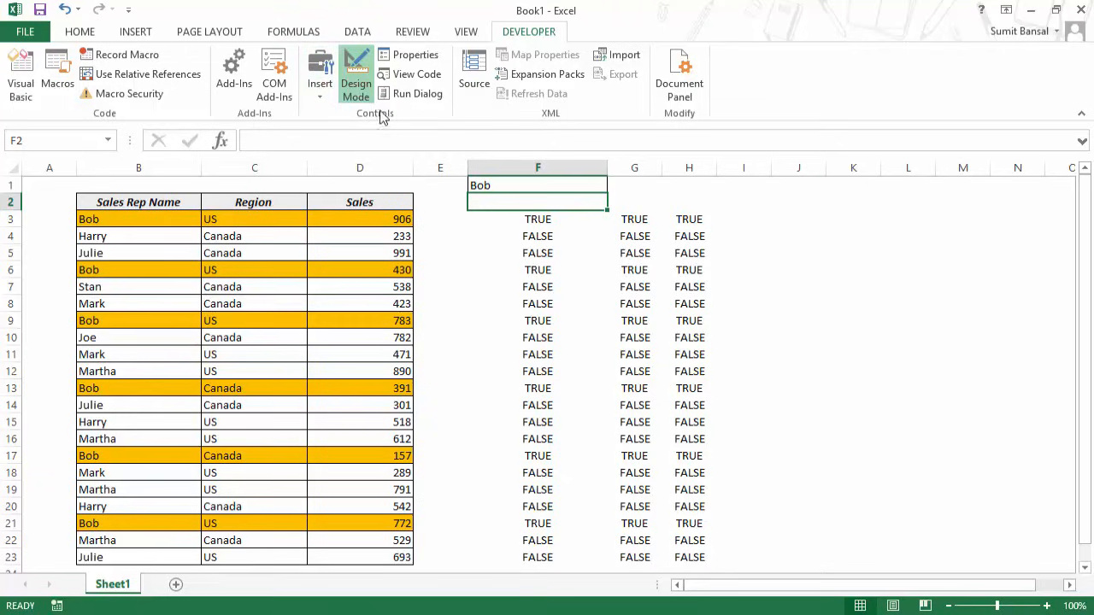
pyautogui.click(321, 94)
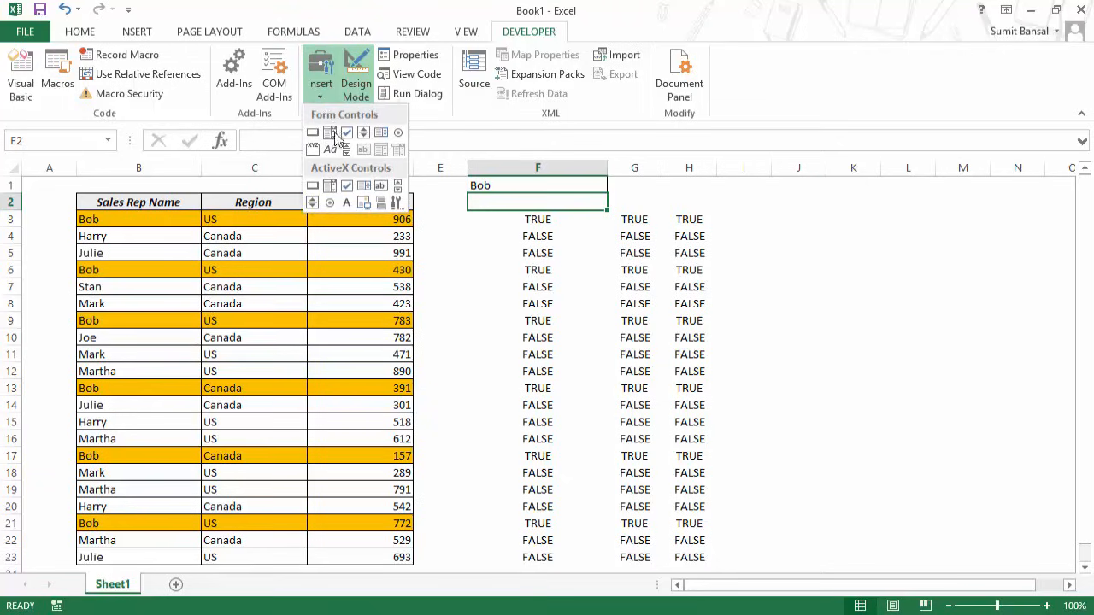
pyautogui.click(381, 187)
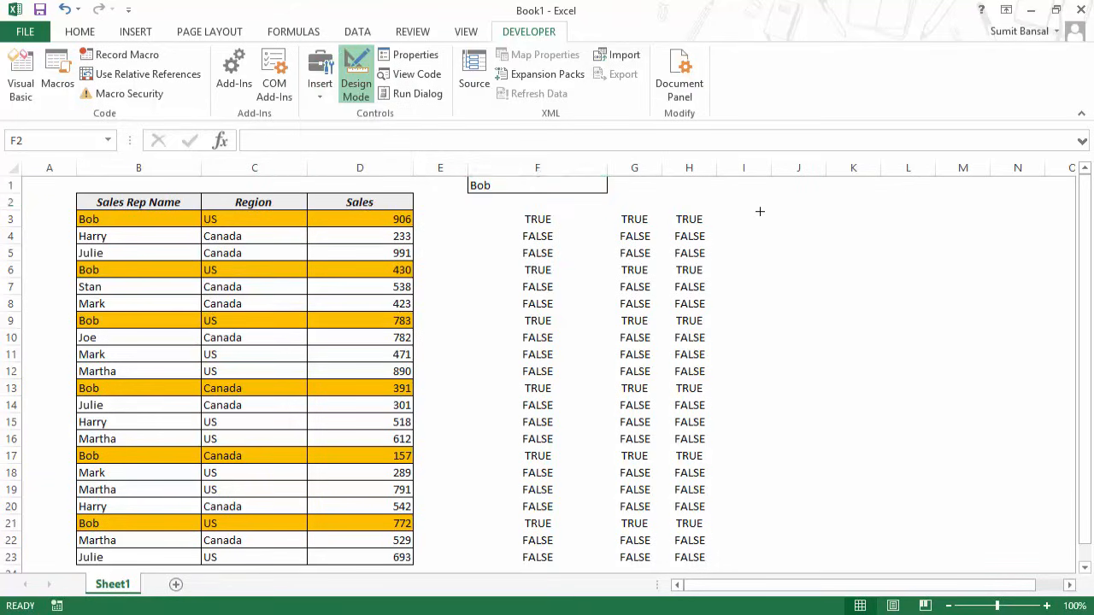
pyautogui.moveTo(761, 213); pyautogui.dragTo(843, 232)
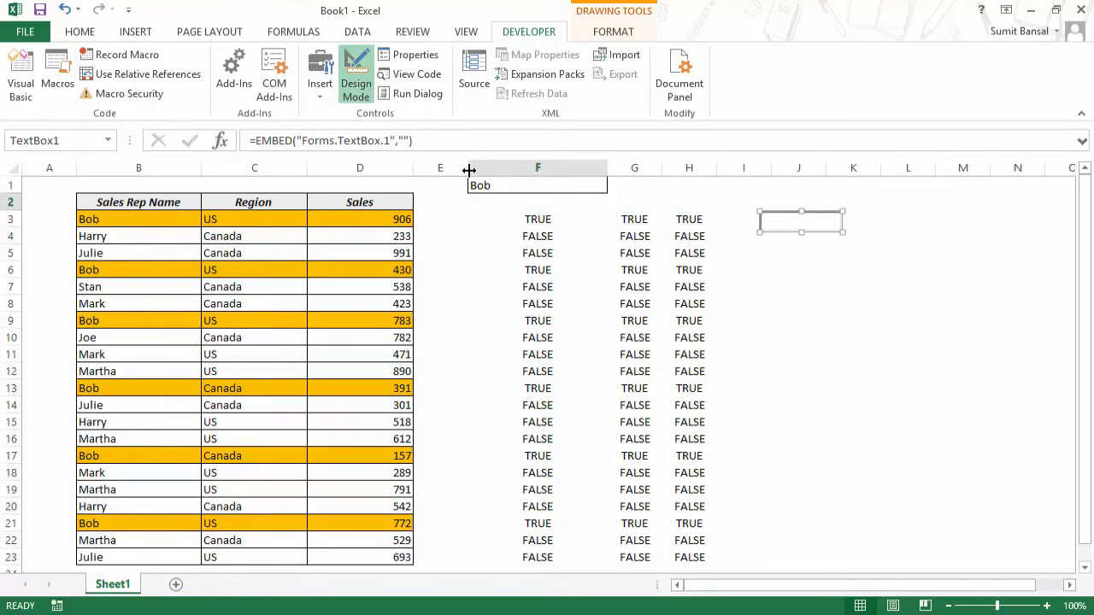
# Step: Set the text box's LinkedCell property to F1 and turn off Design Mode
pyautogui.rightClick(784, 224)
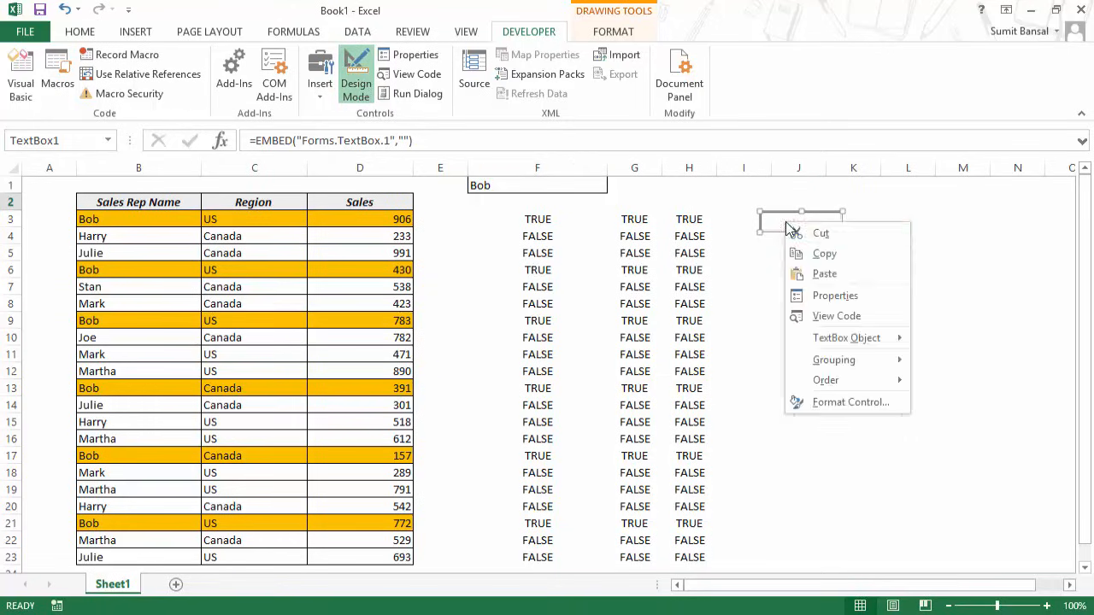
pyautogui.click(838, 296)
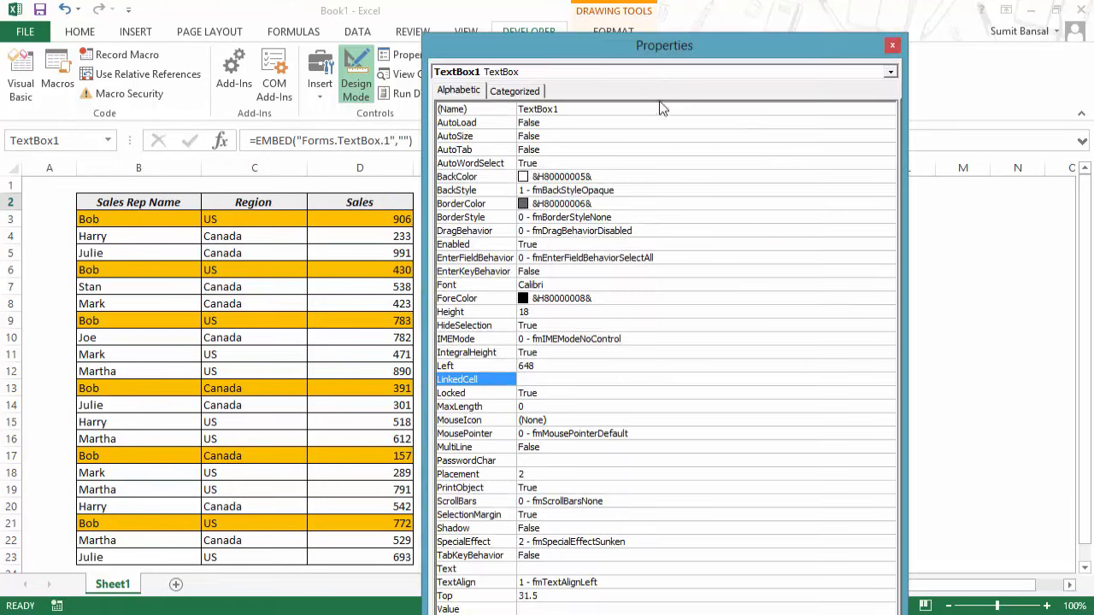
pyautogui.moveTo(650, 65); pyautogui.dragTo(603, 33)
pyautogui.click(427, 347)
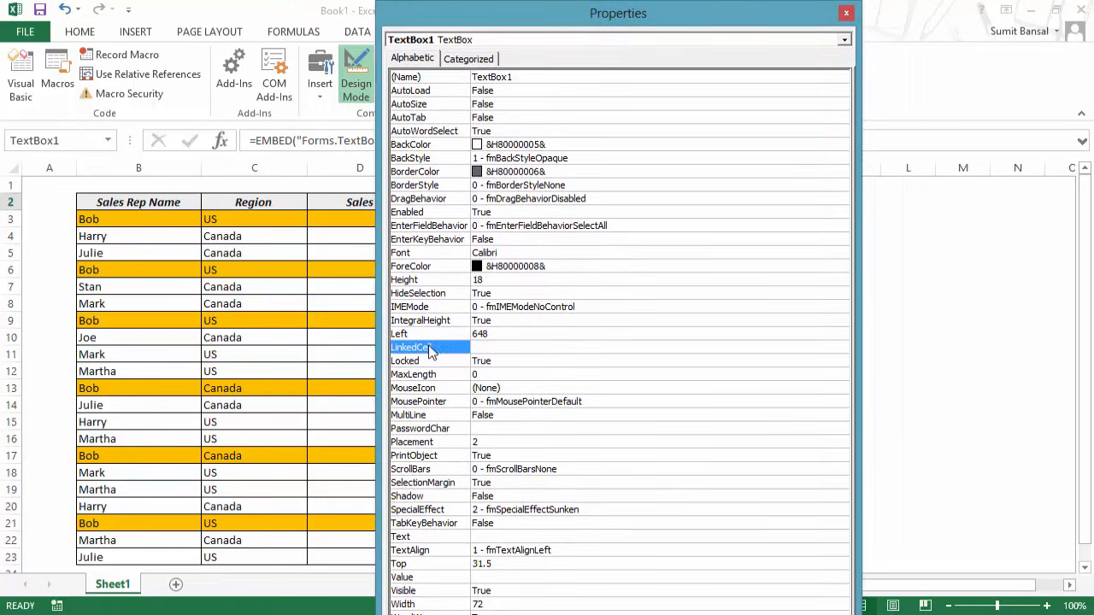
pyautogui.moveTo(520, 16); pyautogui.dragTo(671, 32)
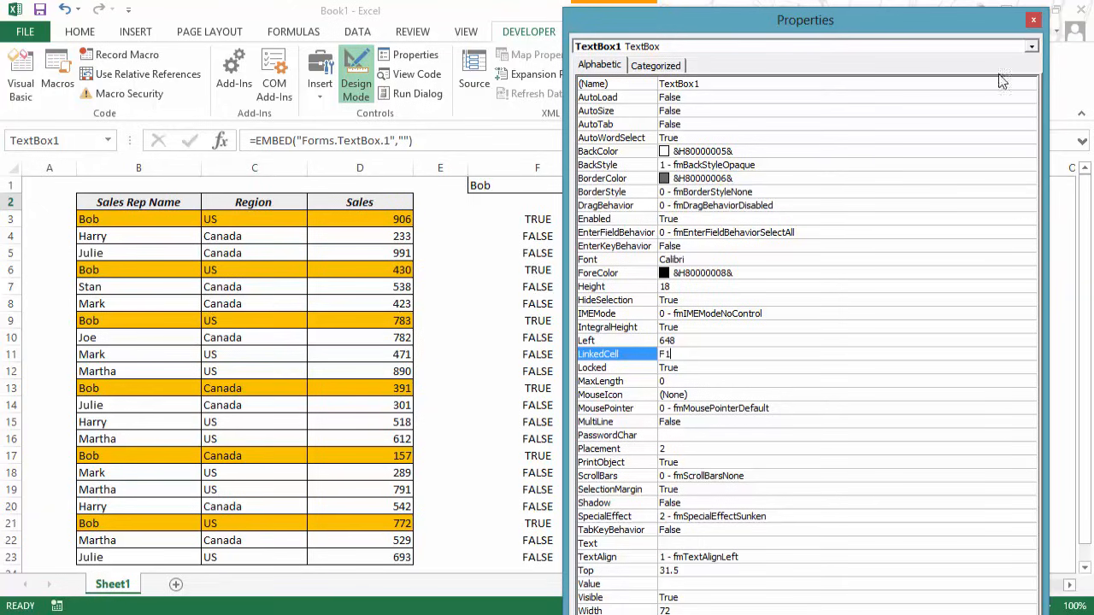
pyautogui.click(1034, 20)
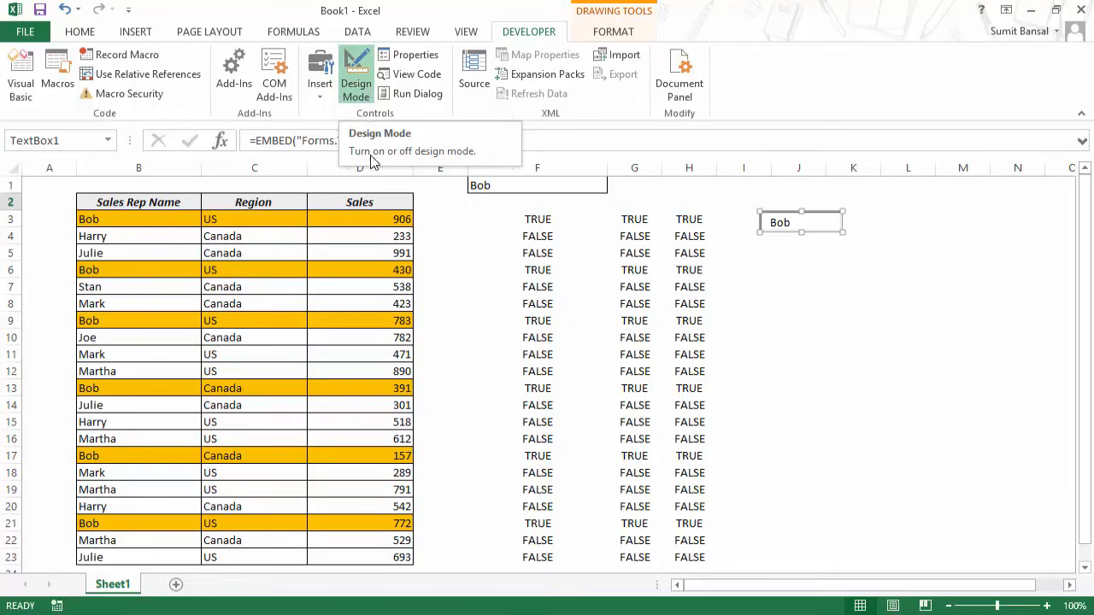
pyautogui.click(355, 79)
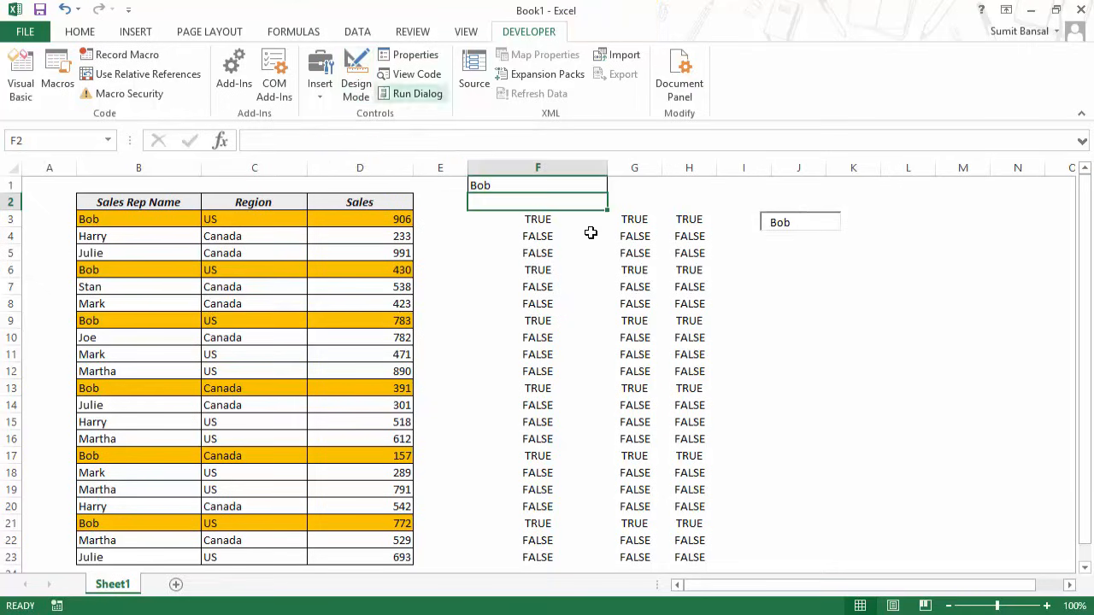
# Step: Clear the linked text box and enter "art" one letter at a time as the search text
pyautogui.click(804, 223)
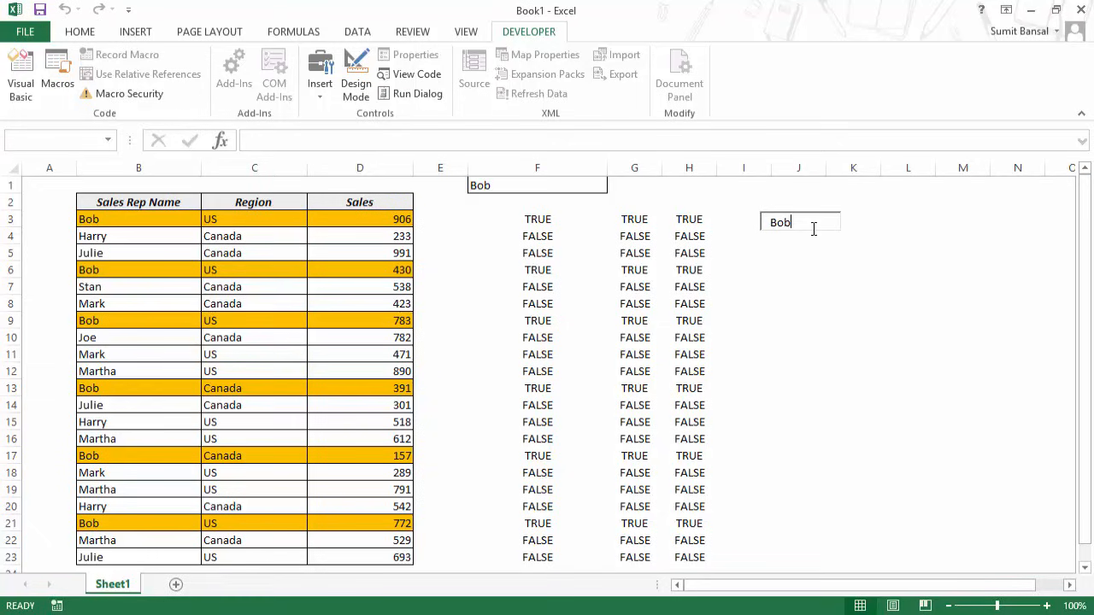
pyautogui.press('BackSpace')
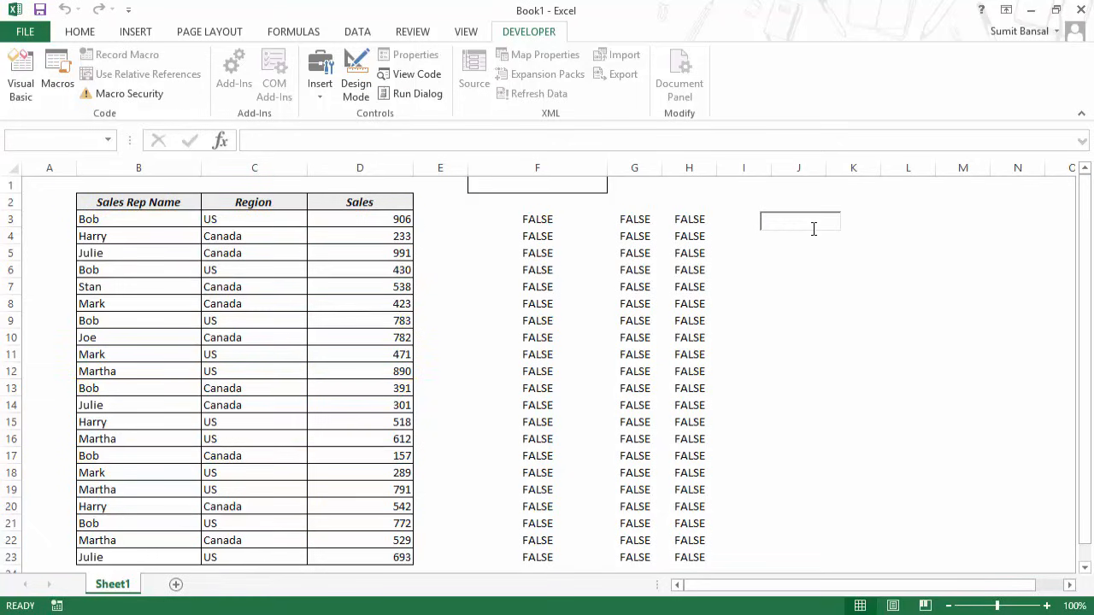
pyautogui.write('a')
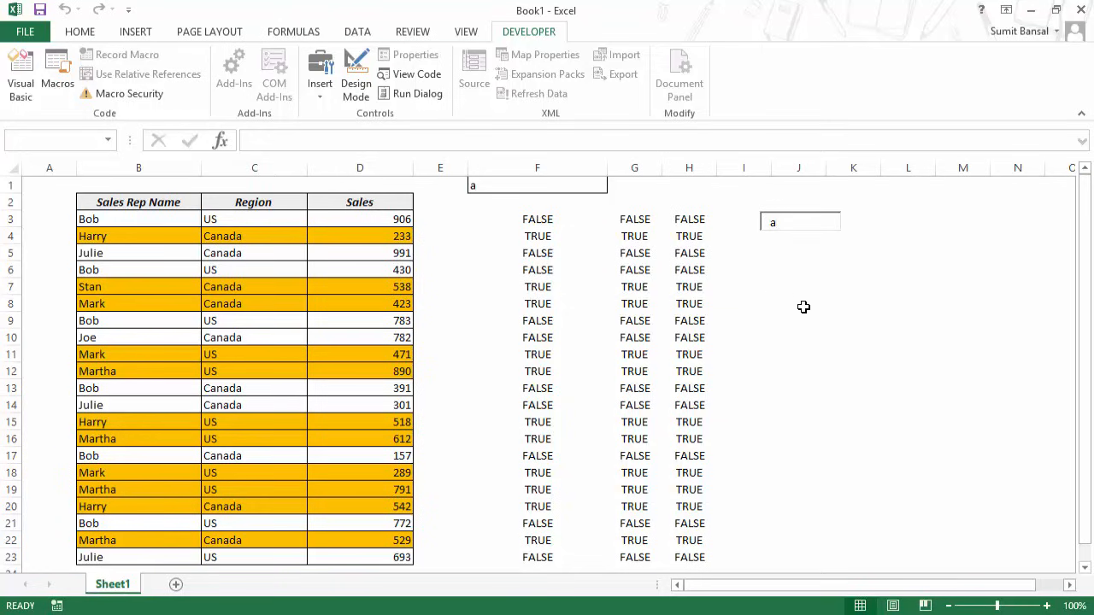
pyautogui.write('r')
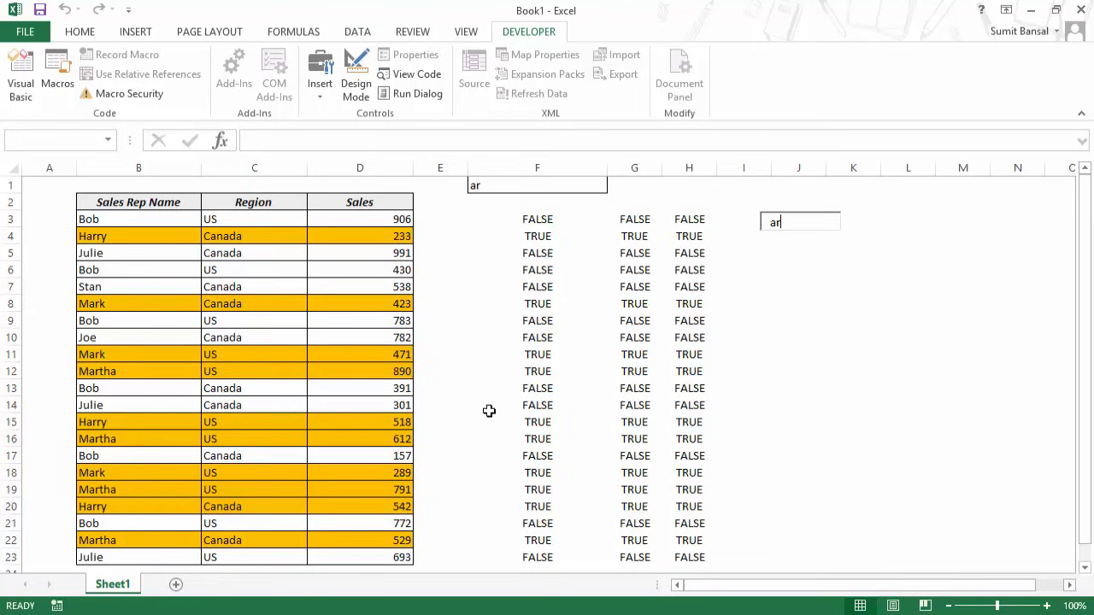
pyautogui.write('t')
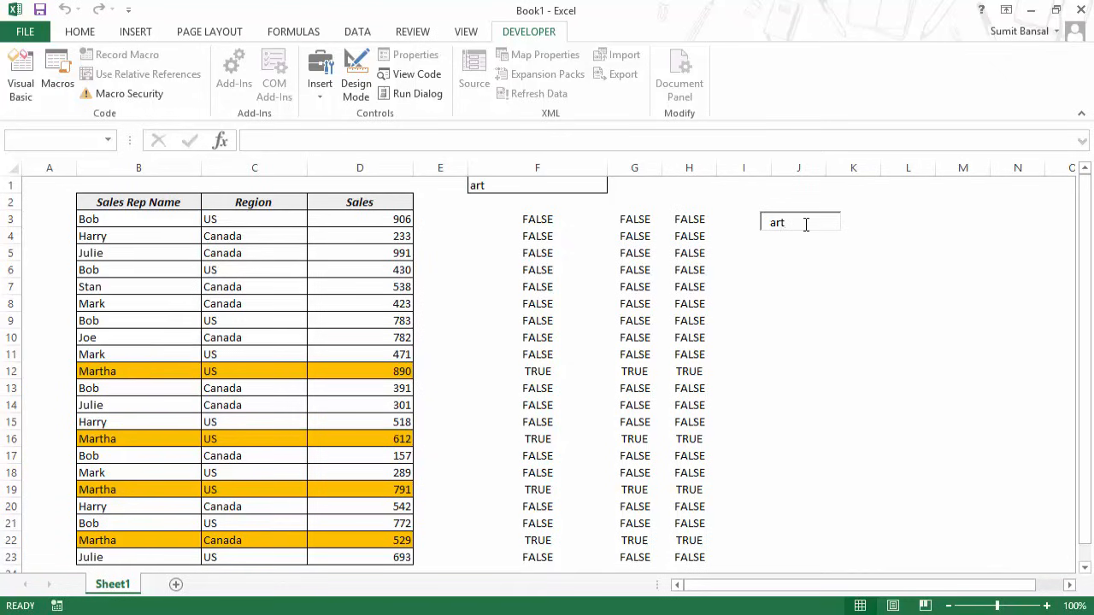
# Step: Replace the search text in the text box with "Ha" and leave the box
pyautogui.press('BackSpace')
pyautogui.press('BackSpace')
pyautogui.press('BackSpace')
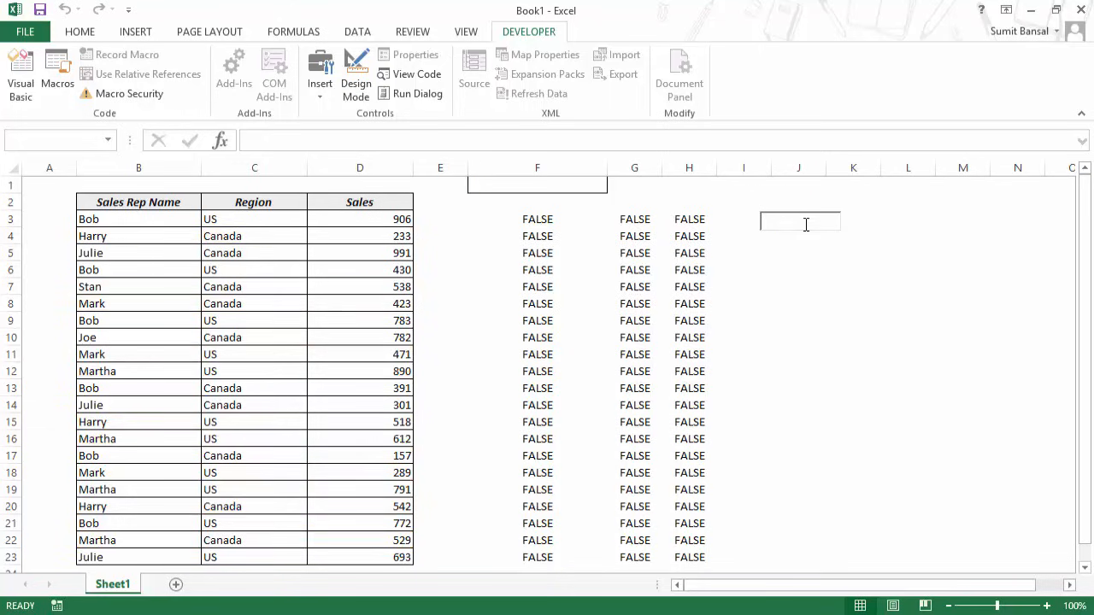
pyautogui.write('Ha')
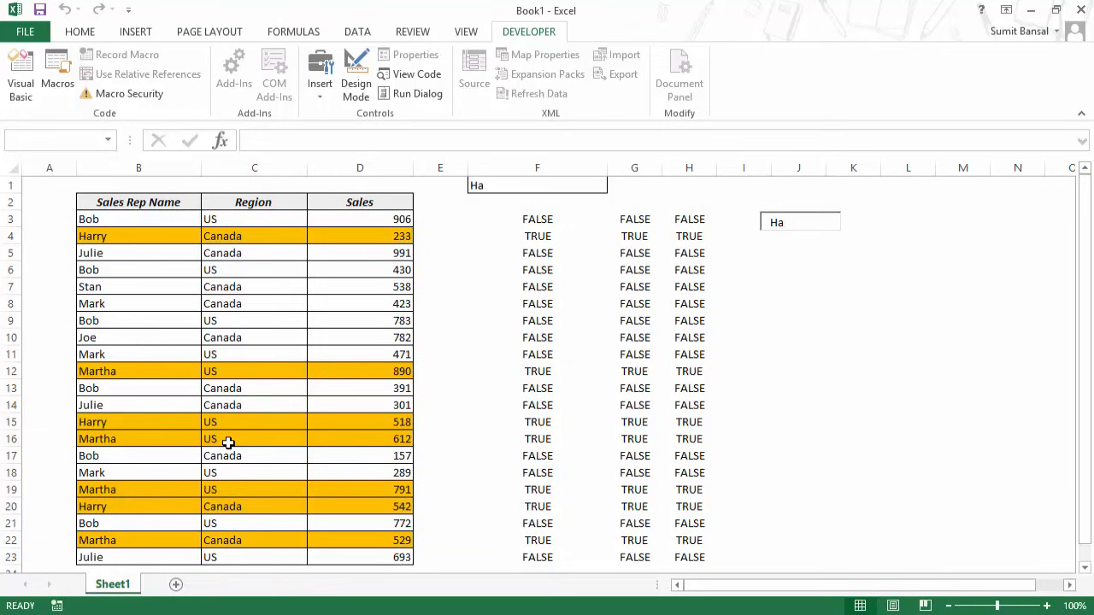
pyautogui.click(871, 282)
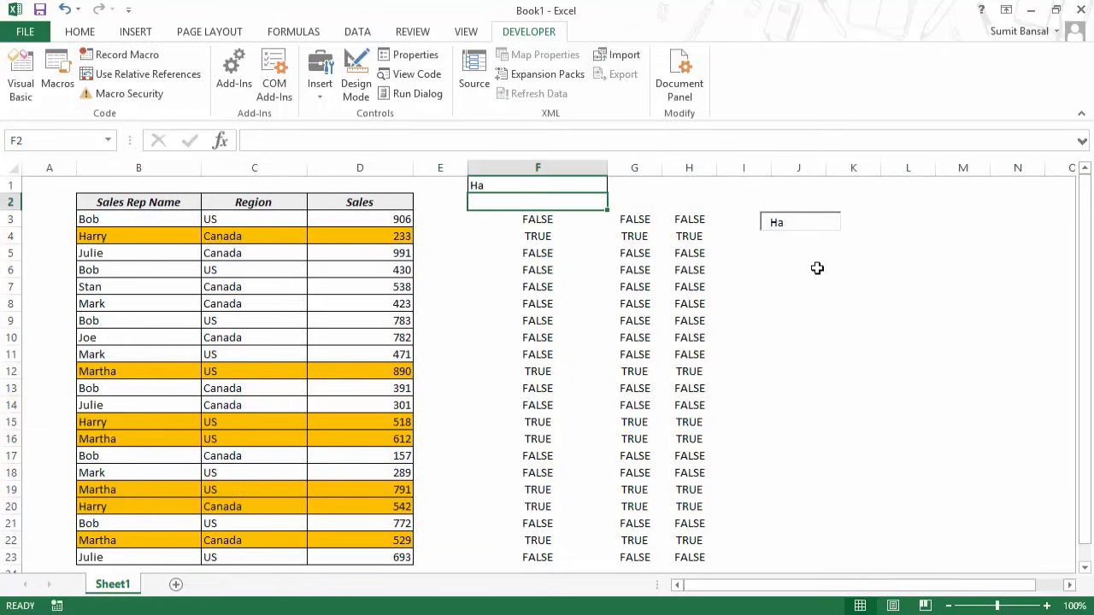
# Step: In Design Mode, move the text box over cell F1 and widen it to cover the cell, leaving Design Mode off
pyautogui.click(356, 97)
pyautogui.click(811, 228)
pyautogui.moveTo(811, 228); pyautogui.dragTo(613, 196)
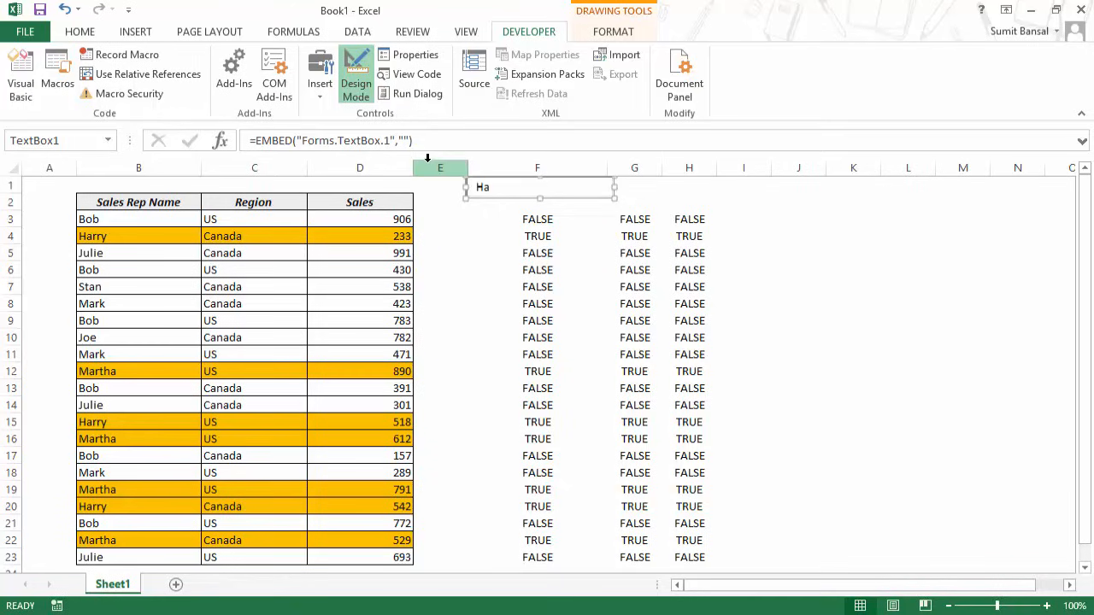
pyautogui.click(368, 96)
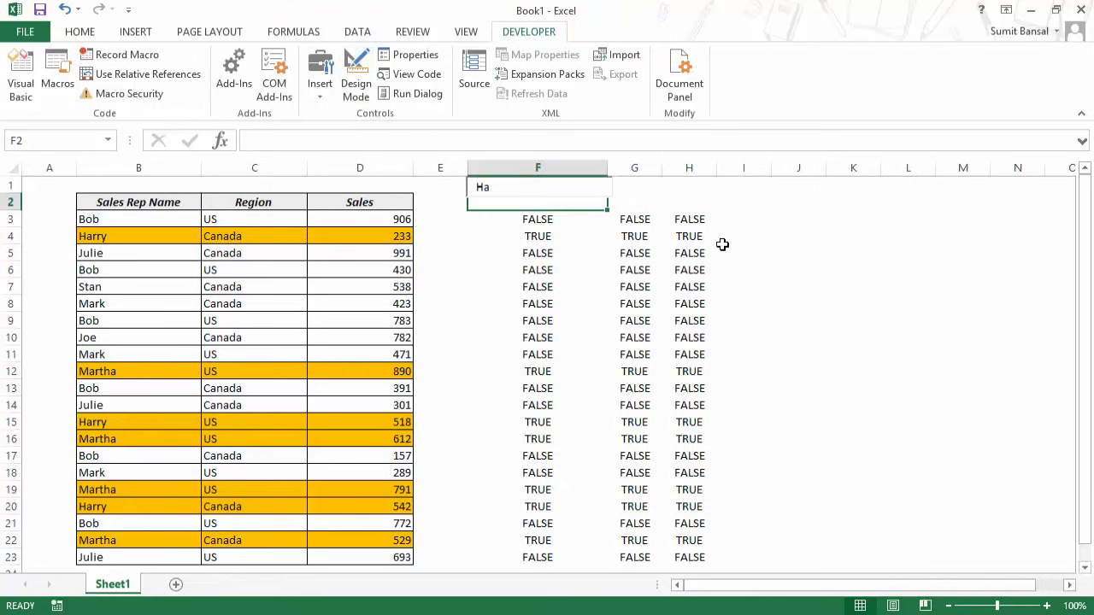
# Step: Delete the helper TRUE/FALSE formulas in F3:H23
pyautogui.click(812, 250)
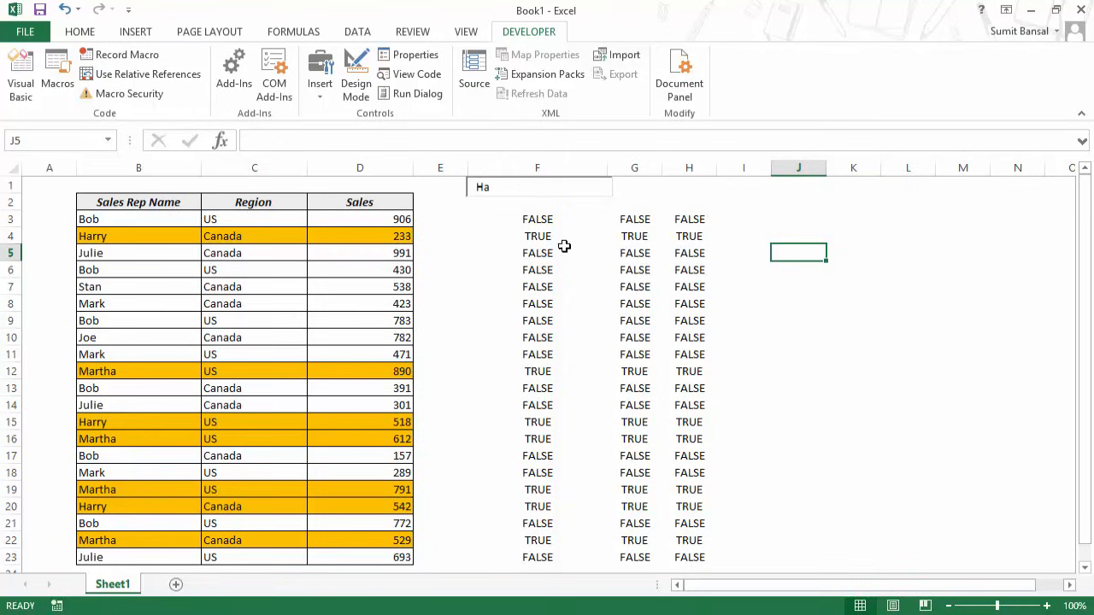
pyautogui.moveTo(541, 224); pyautogui.dragTo(693, 556)
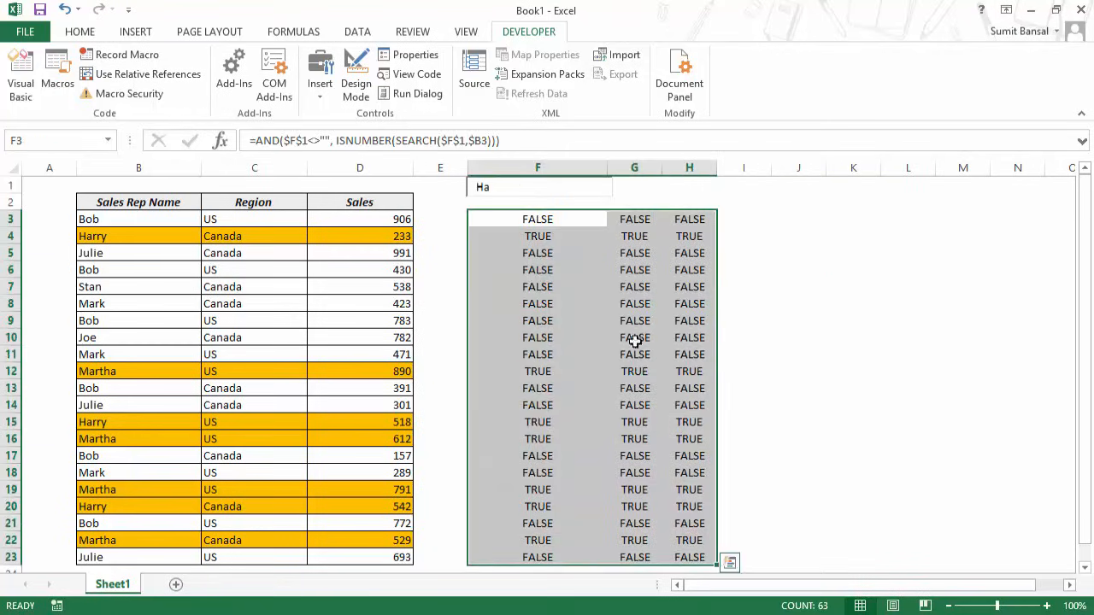
pyautogui.press('Delete')
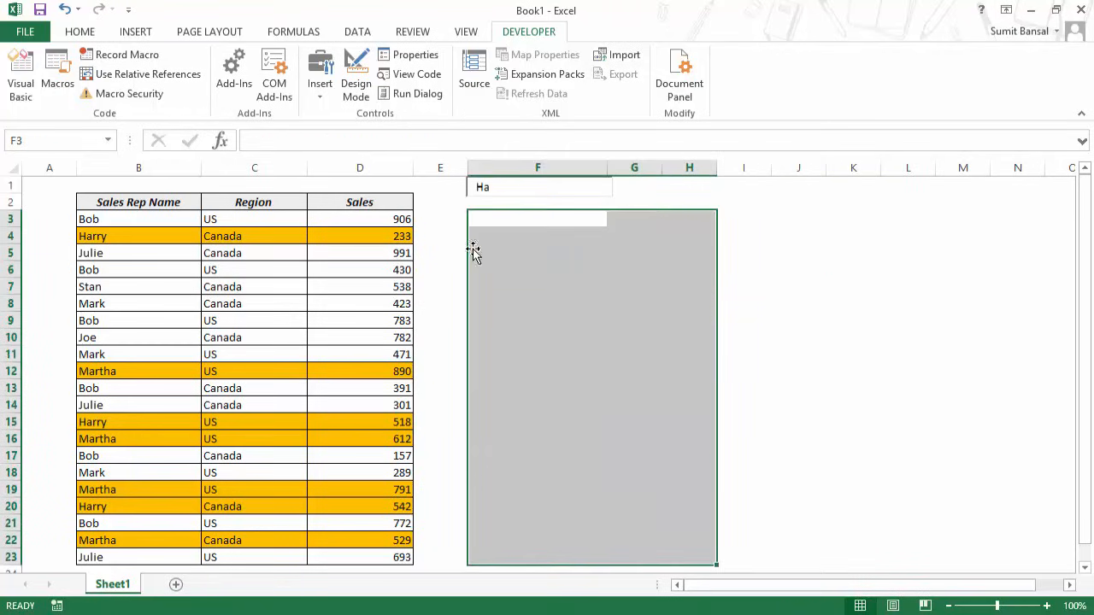
# Step: Replace the search text in the text box over F1 with "J"
pyautogui.click(513, 190)
pyautogui.press('BackSpace')
pyautogui.press('BackSpace')
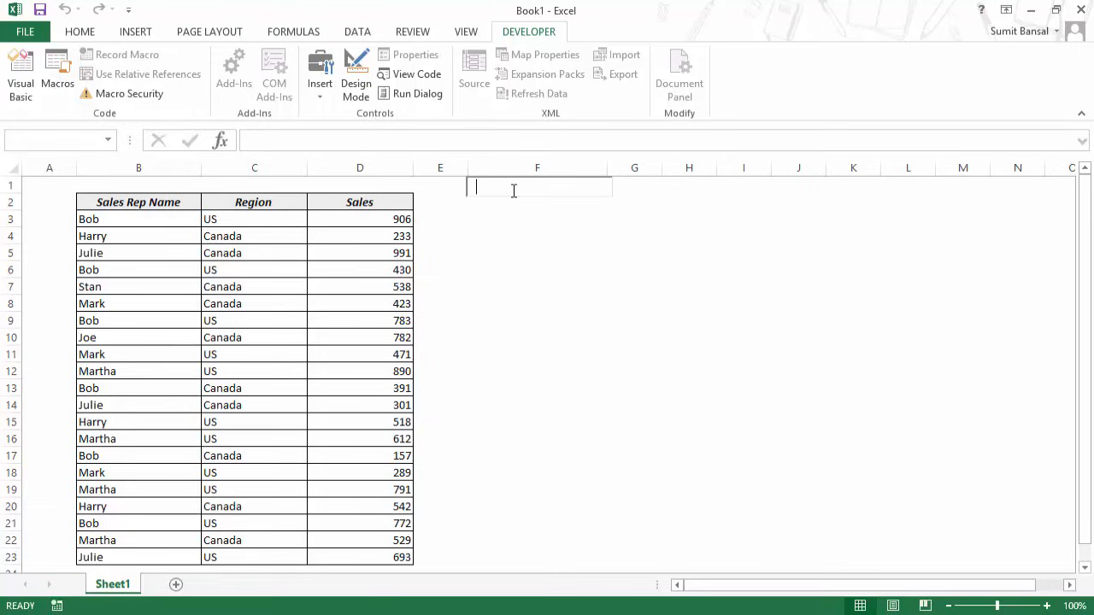
pyautogui.write('J')
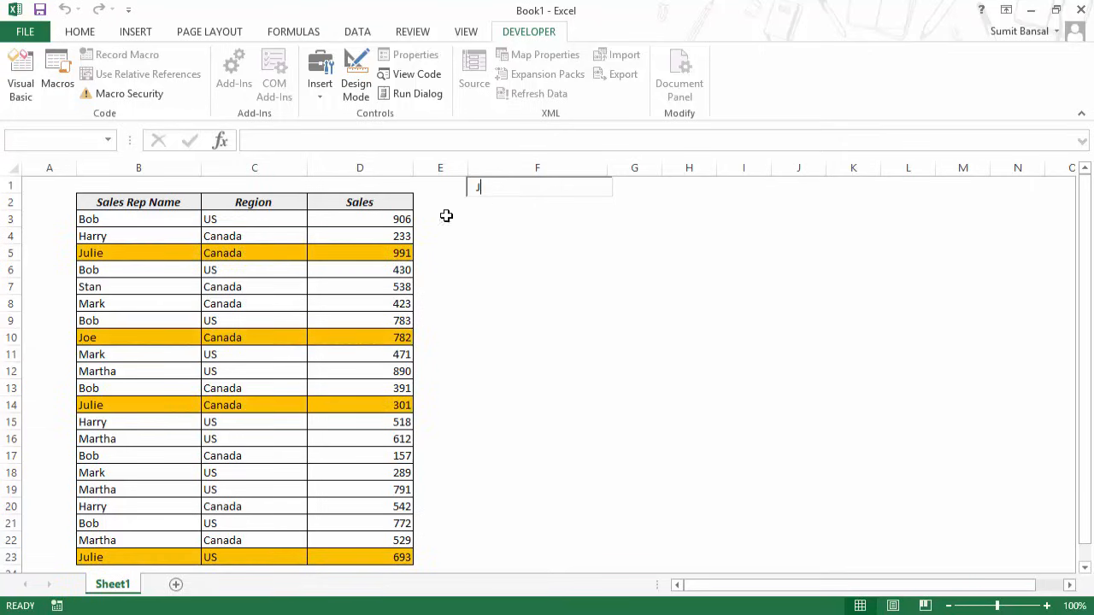